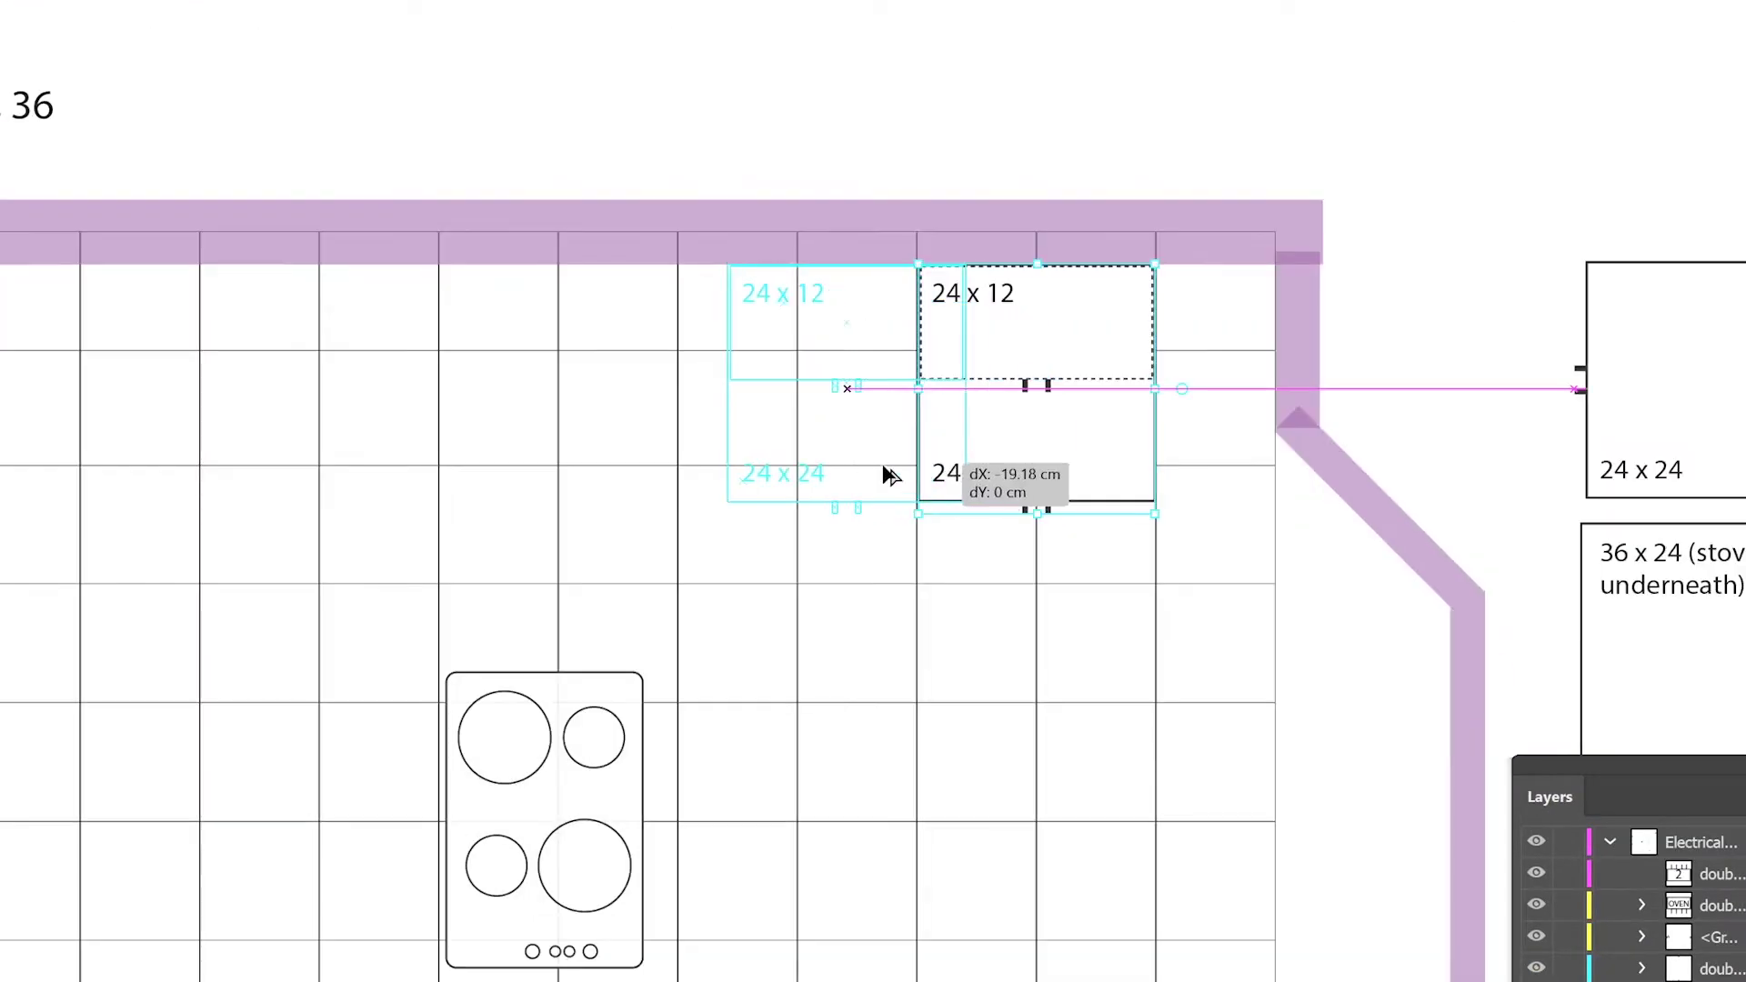
Duplicate the stacked 24 x 12 and 24 x 24 cabinets horizontally along the upper wall so the copy sits beside the original.
alt+drag(889, 472, 834, 472)
alt+drag(882, 496, 642, 497)
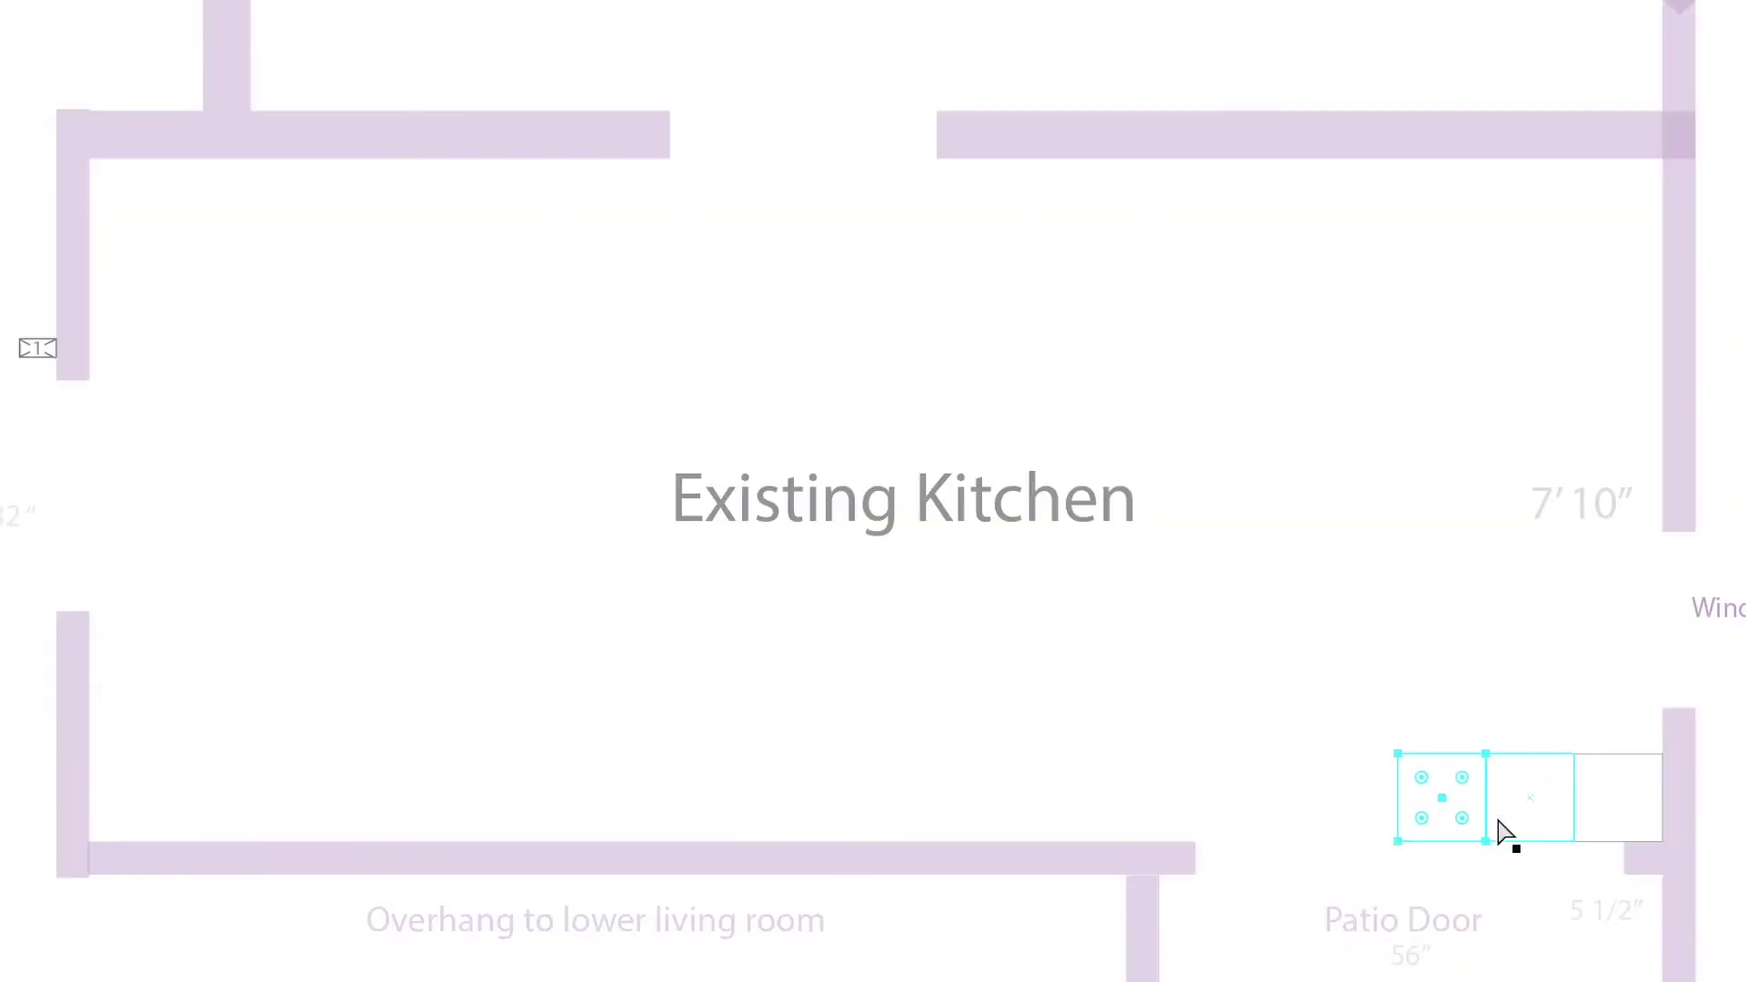
Repeat the square's duplication to build a row of grid squares across the Existing Kitchen.
key(ctrl+d)
key(ctrl+d)
key(ctrl+d)
key(ctrl+d)
key(ctrl+d)
key(ctrl+d)
key(ctrl+d)
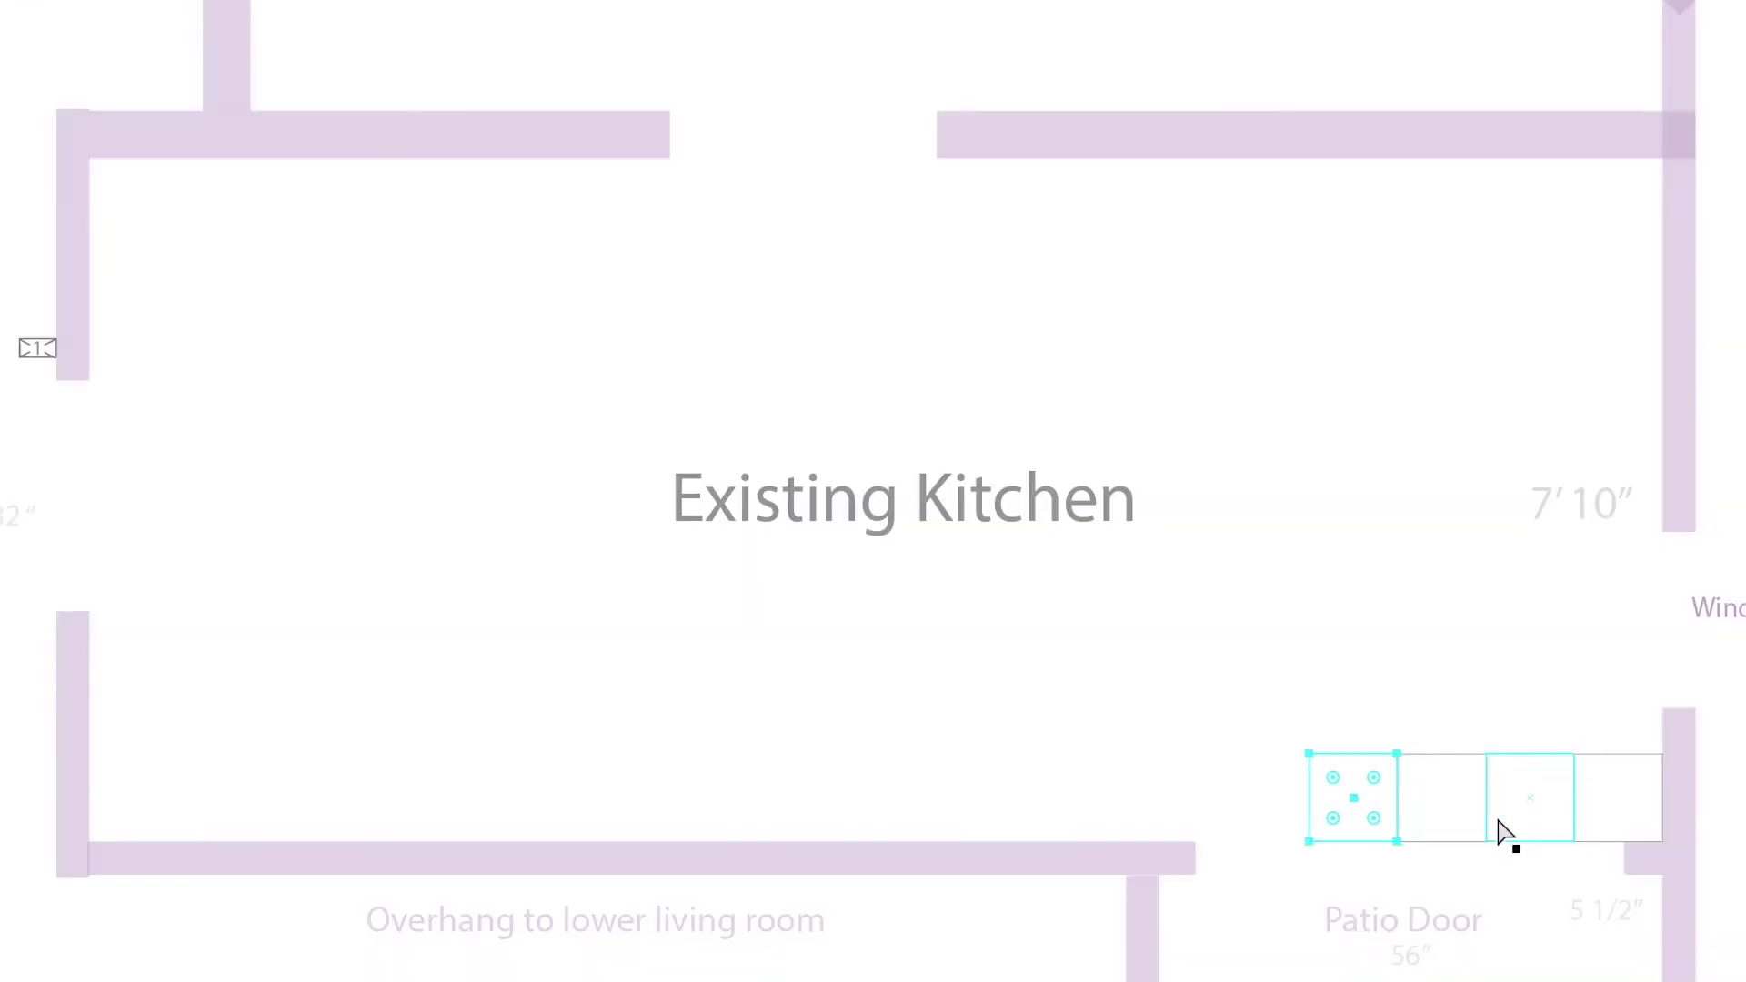
key(ctrl+d)
Duplicate the entire row of squares one row up and repeat the copy to fill the Existing Kitchen with a grid.
key(ctrl+a)
alt+drag(1364, 805, 1364, 718)
key(ctrl+d)
key(ctrl+d)
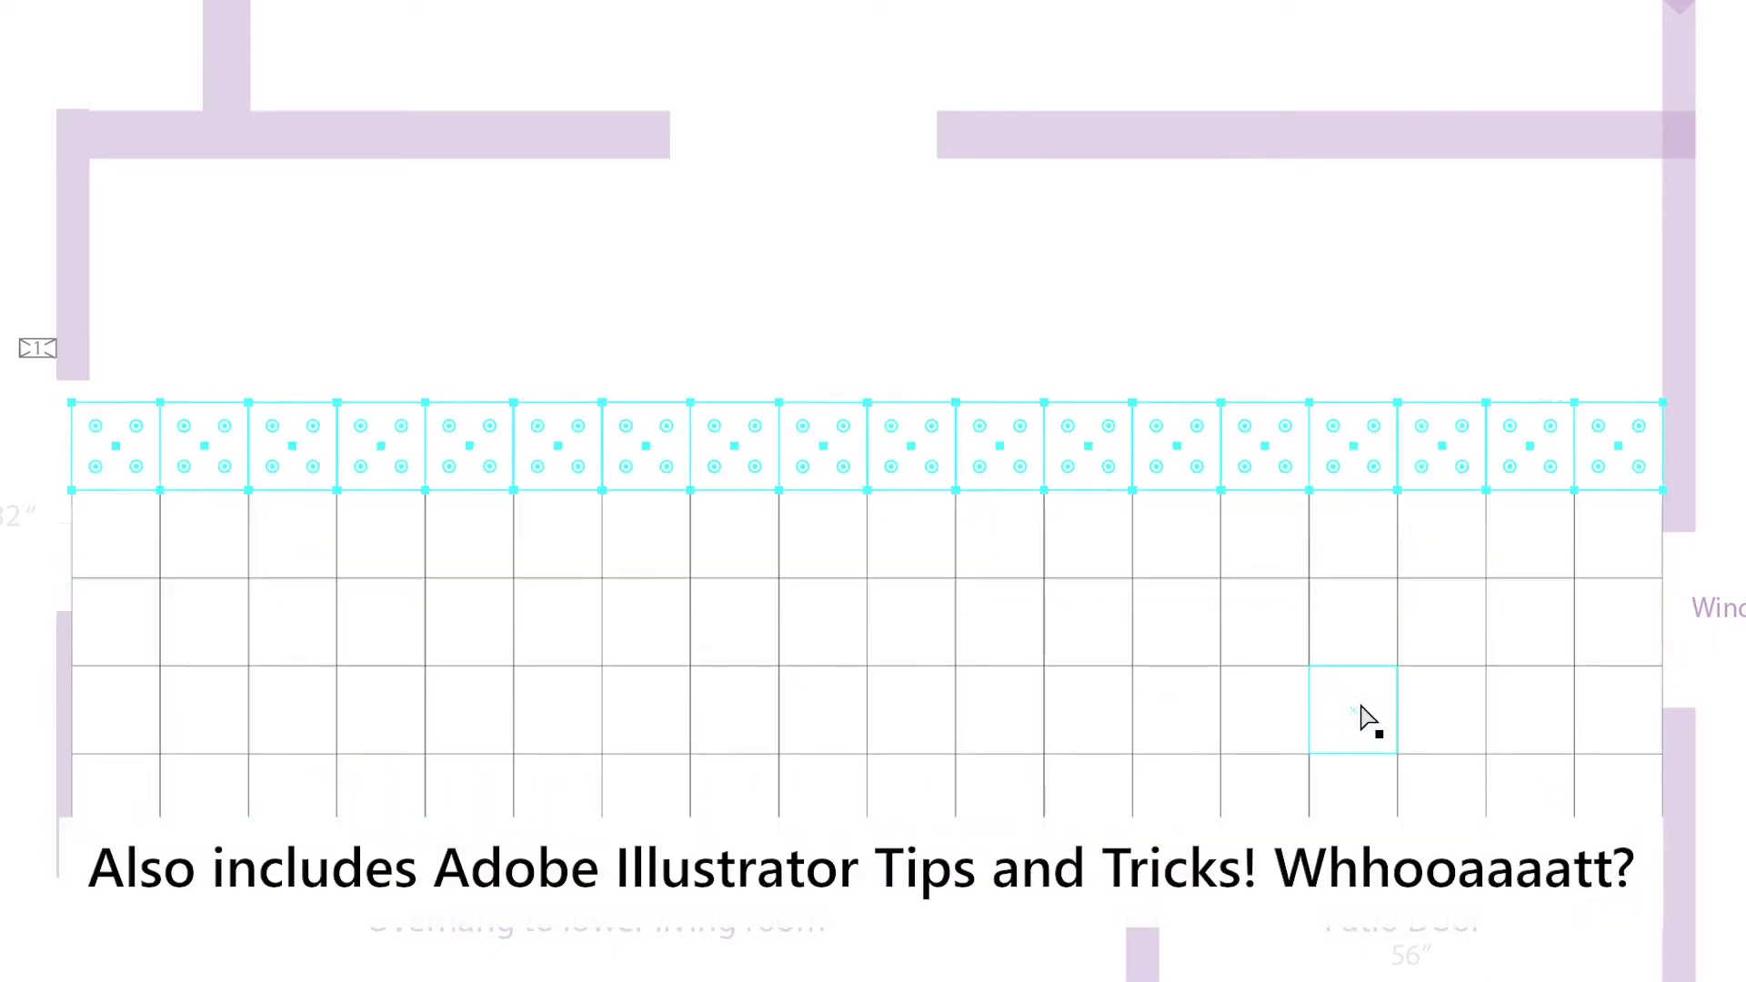
key(ctrl+d)
key(ctrl+d)
key(ctrl+d)
key(ctrl+d)
key(ctrl+shift+a)
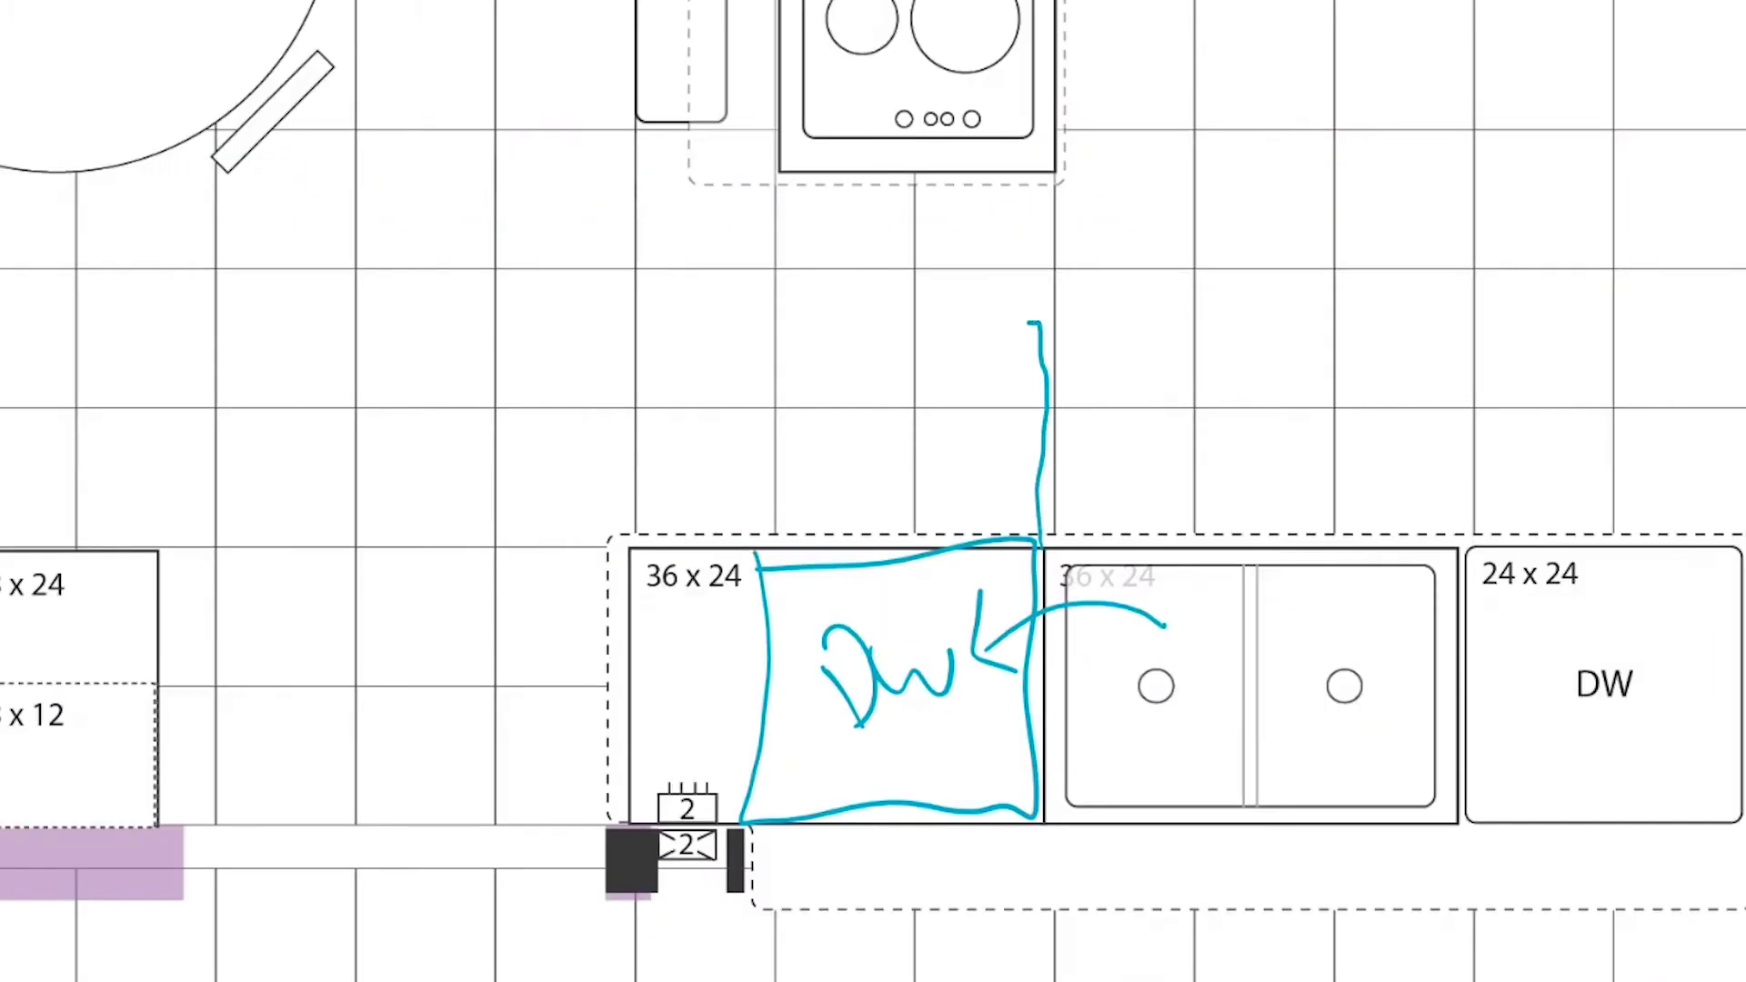
Mark the outlets along the upper wall and the ceiling lights over the round table with green freehand strokes.
mouse_move(596, 411)
mouse_down()
mouse_move(1173, 374)
mouse_move(664, 415)
mouse_up()
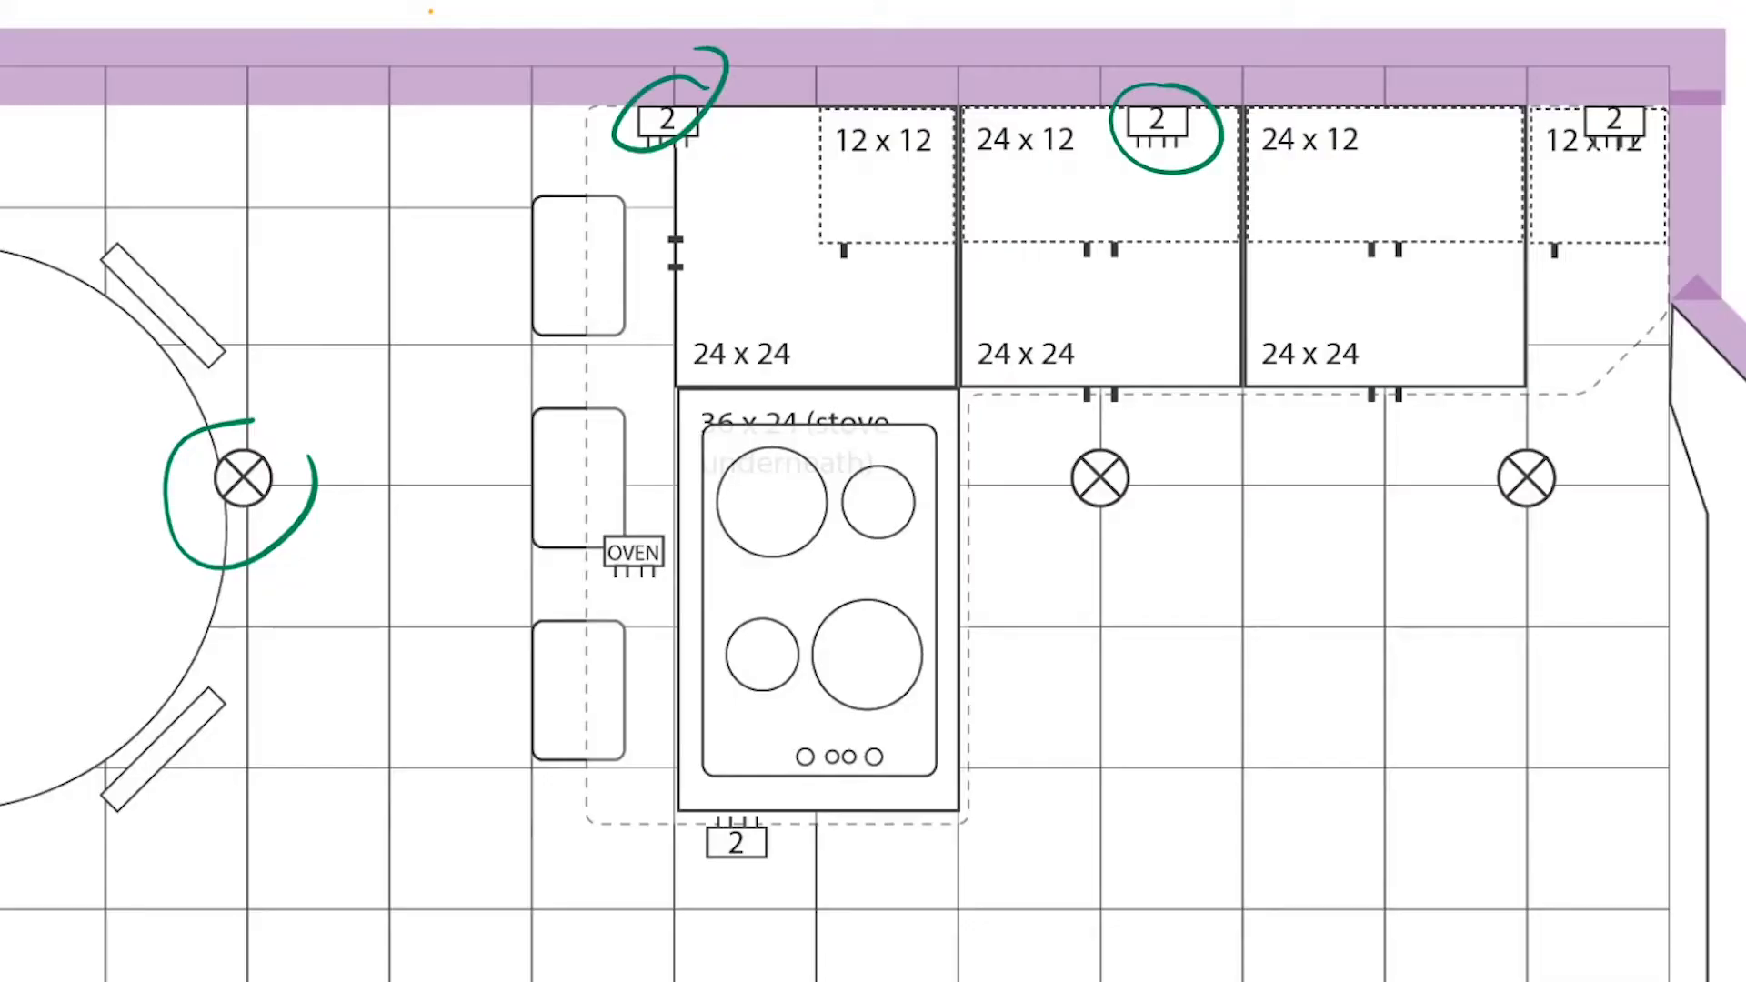
drag(1642, 85, 1673, 136)
drag(655, 175, 682, 244)
drag(473, 196, 513, 300)
Sketch a green box and wavy line over the stove, and circle the OVEN outlet with an arrow to the 24 x 24 cabinet.
drag(1244, 289, 1409, 295)
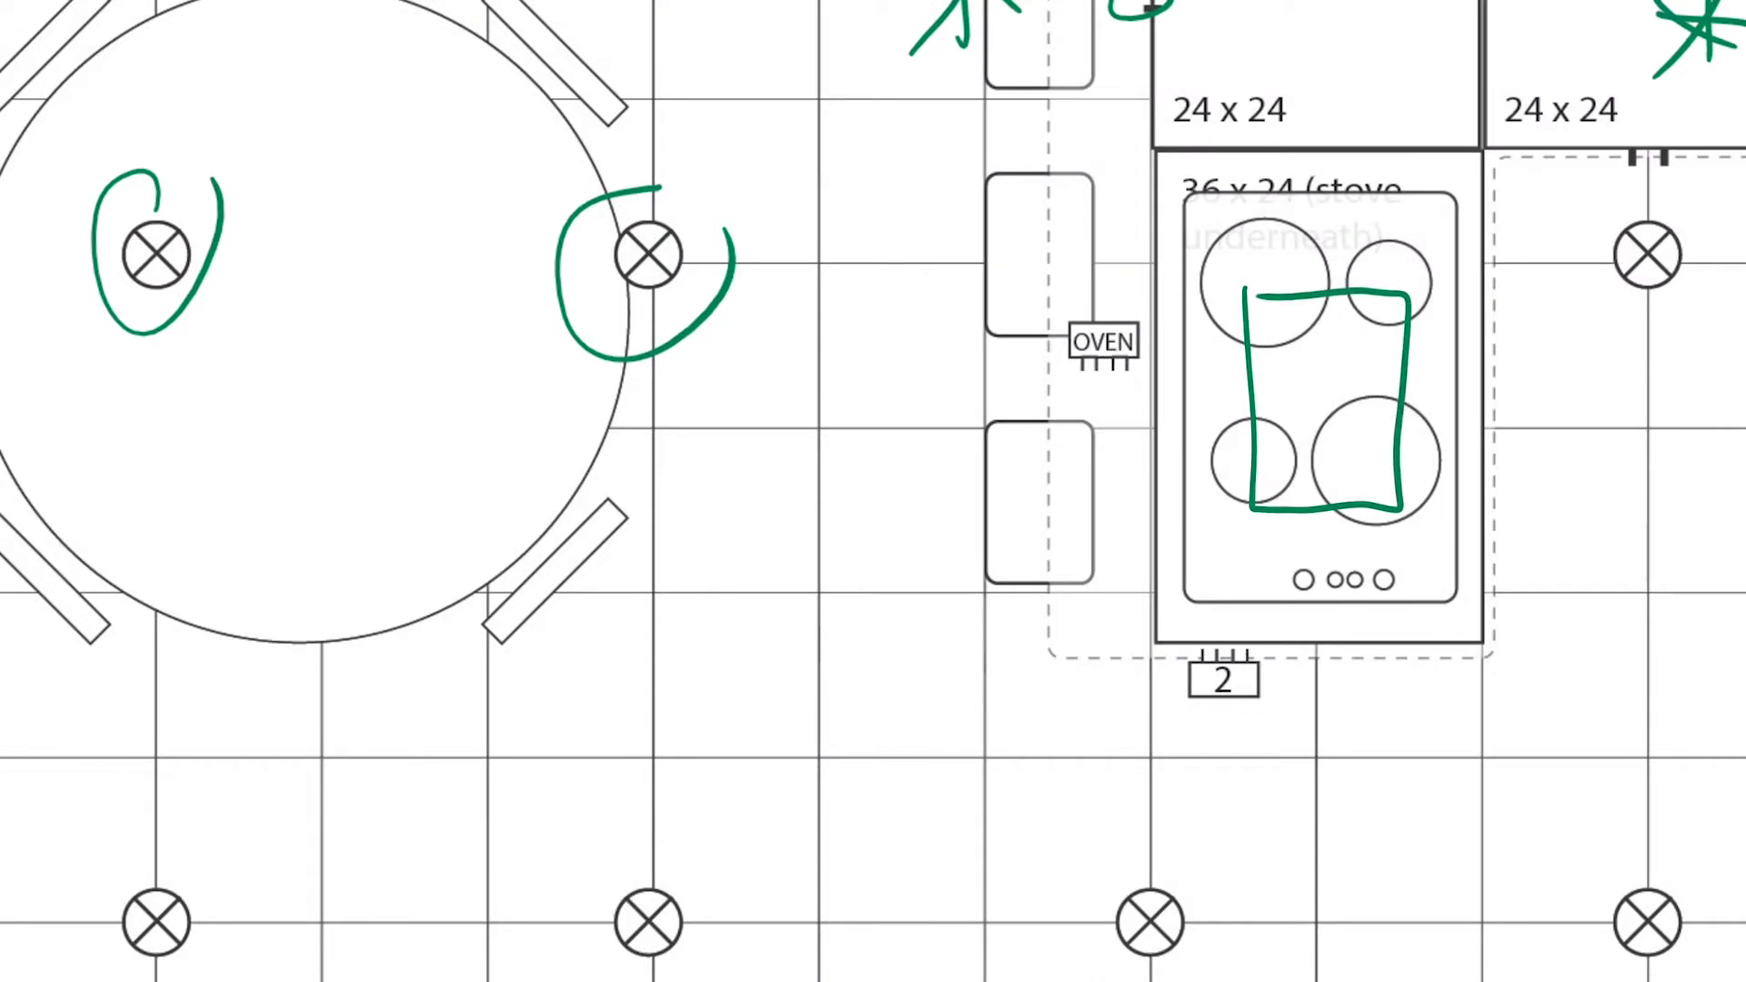
drag(1366, 97, 1337, 368)
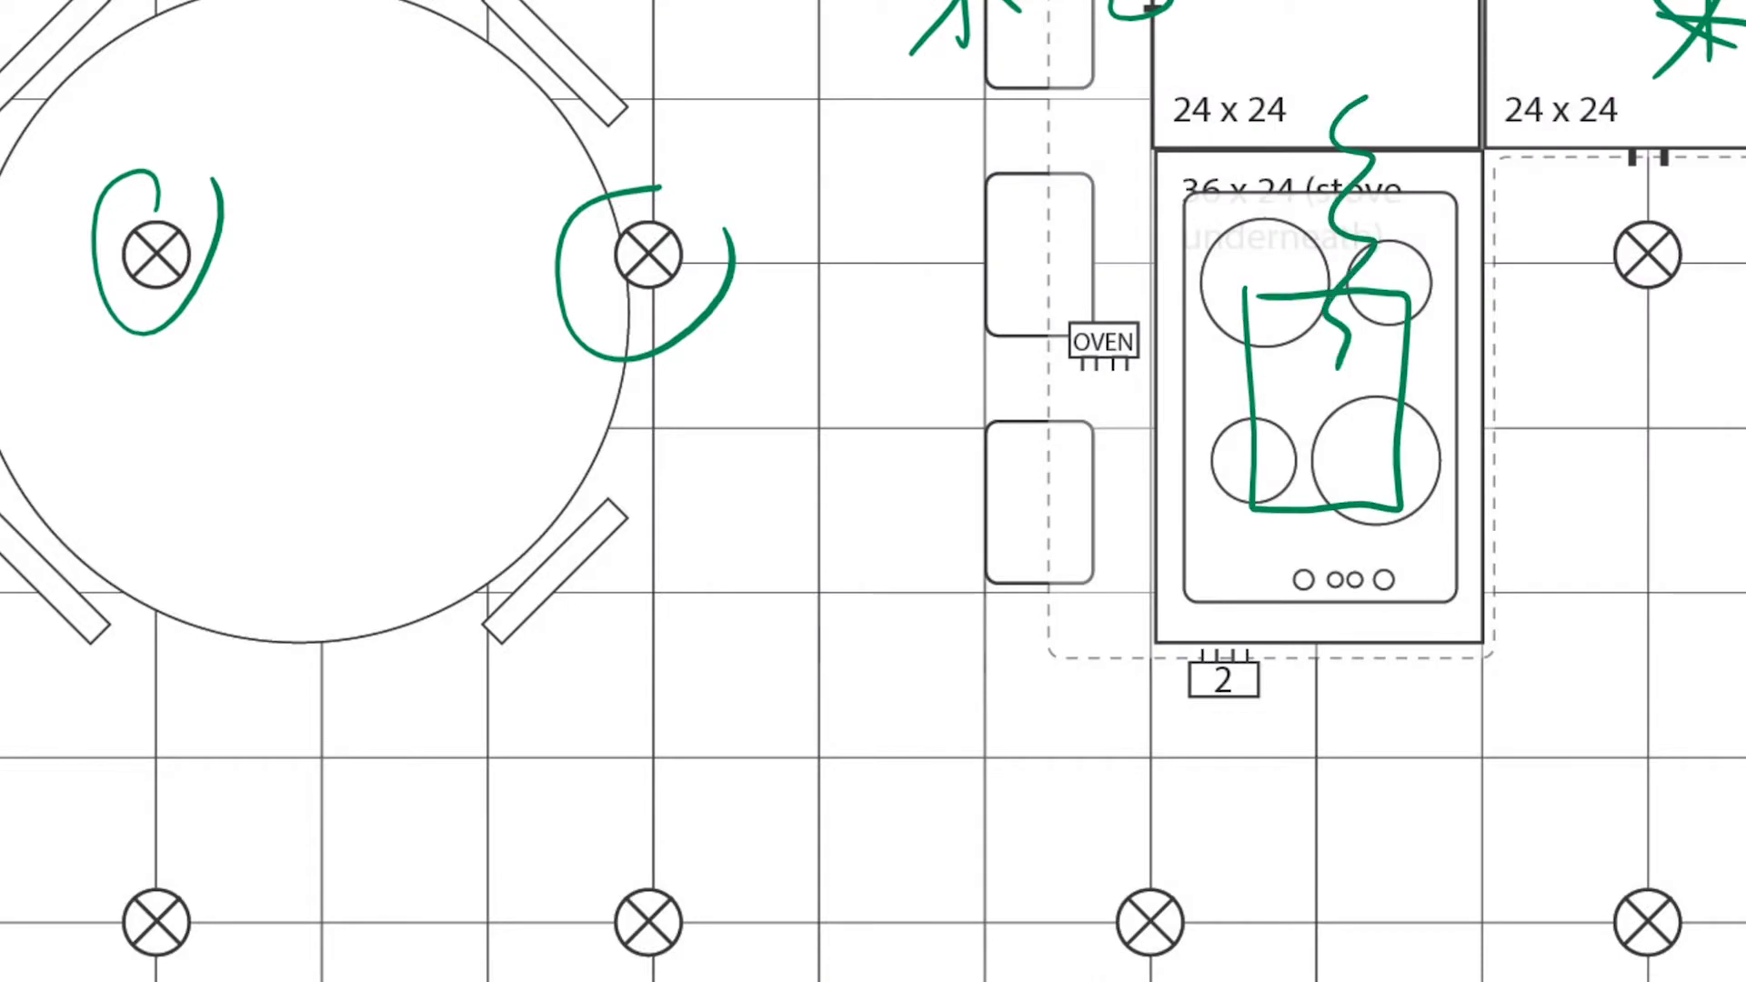
drag(1133, 289, 1150, 275)
drag(1173, 91, 1124, 300)
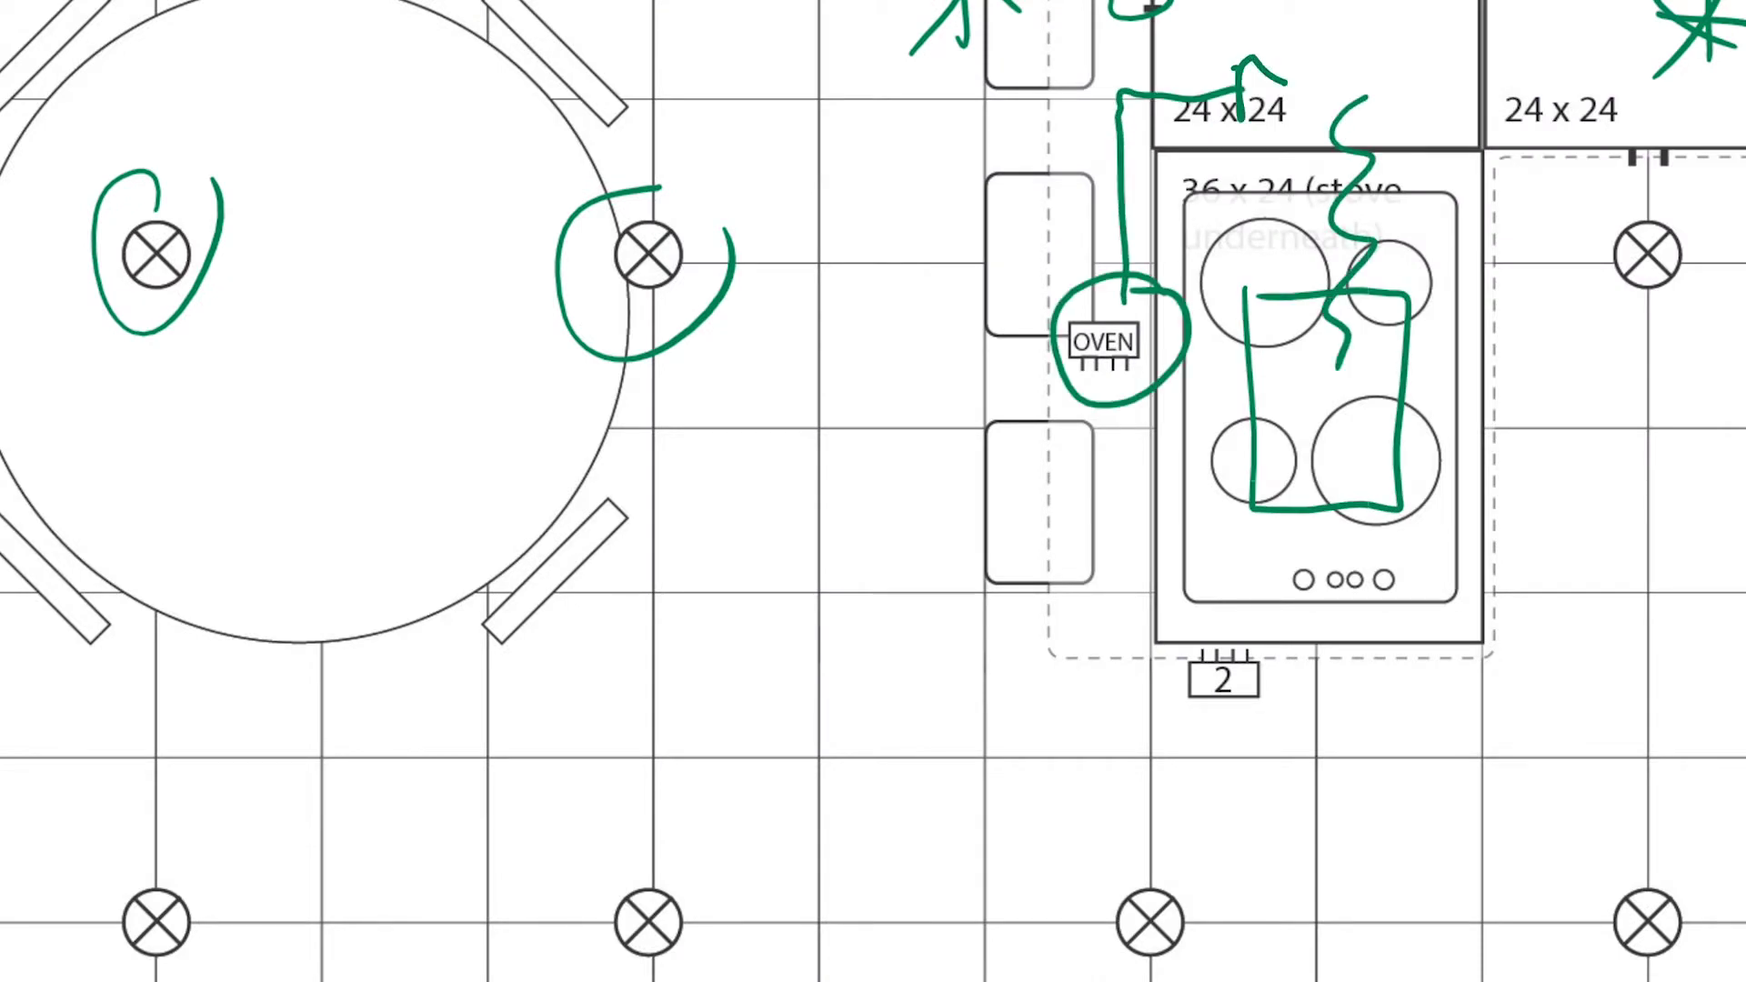
drag(1246, 69, 1282, 108)
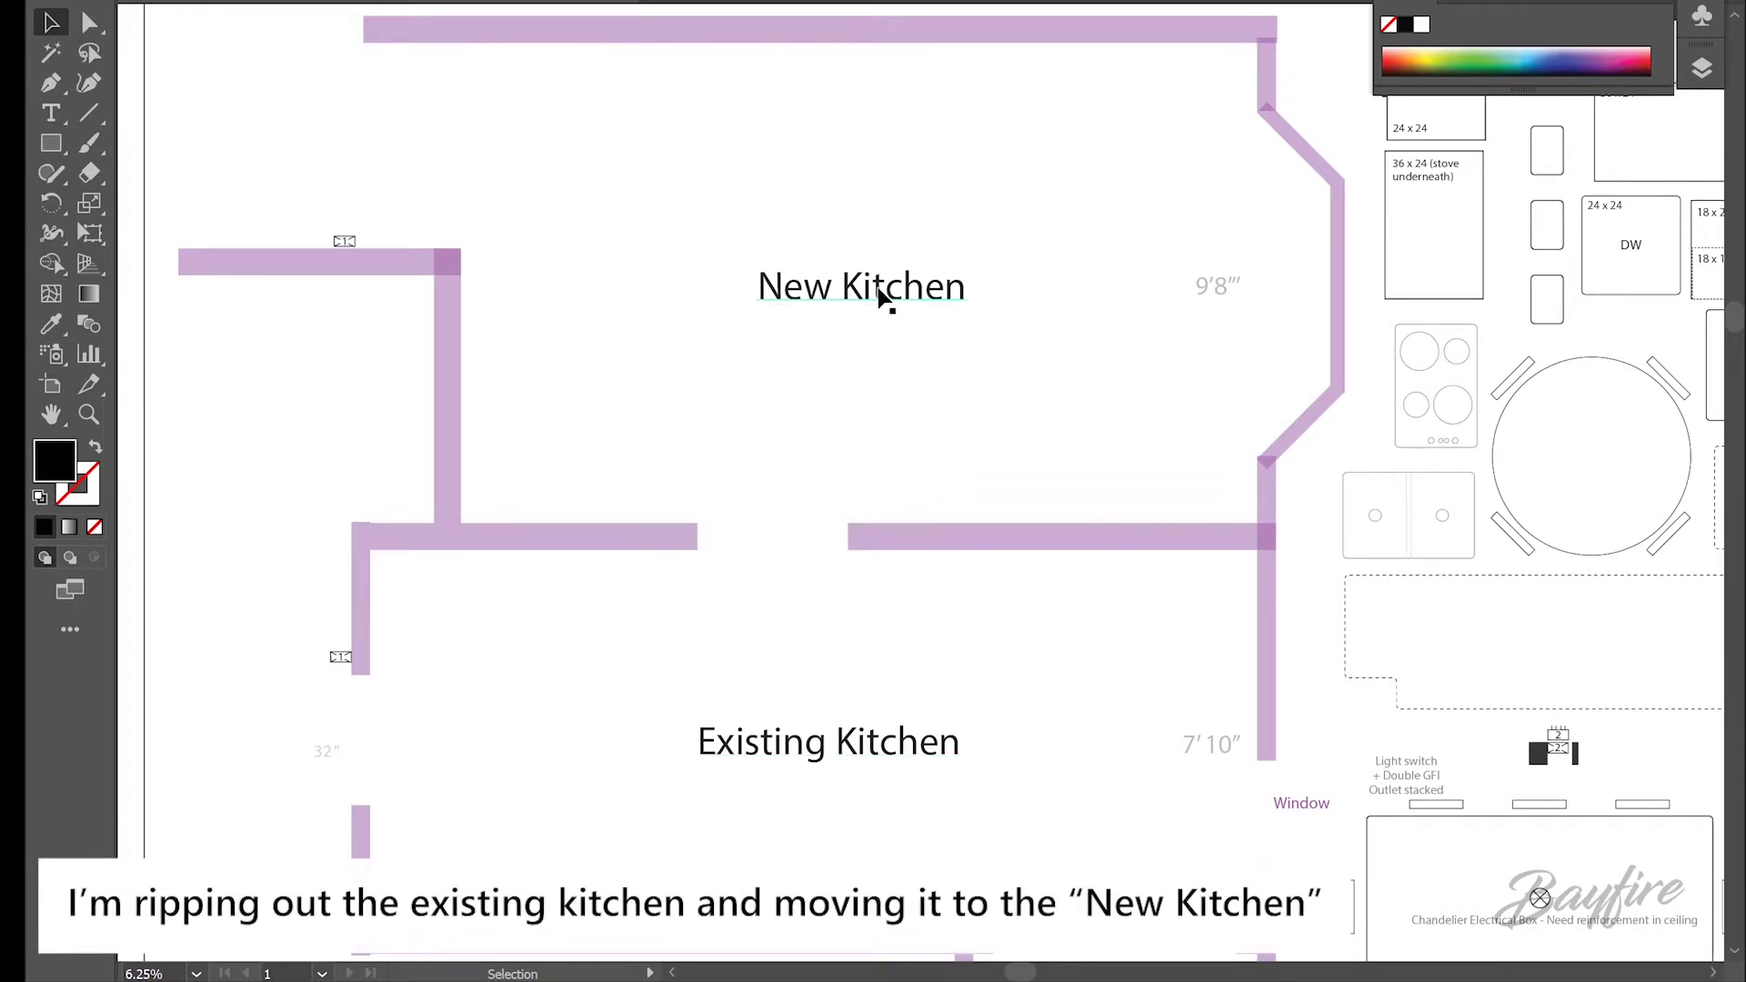
Draw a rectangle around the New Kitchen label and swap its black fill to an outline with no fill.
key(m)
drag(717, 242, 994, 331)
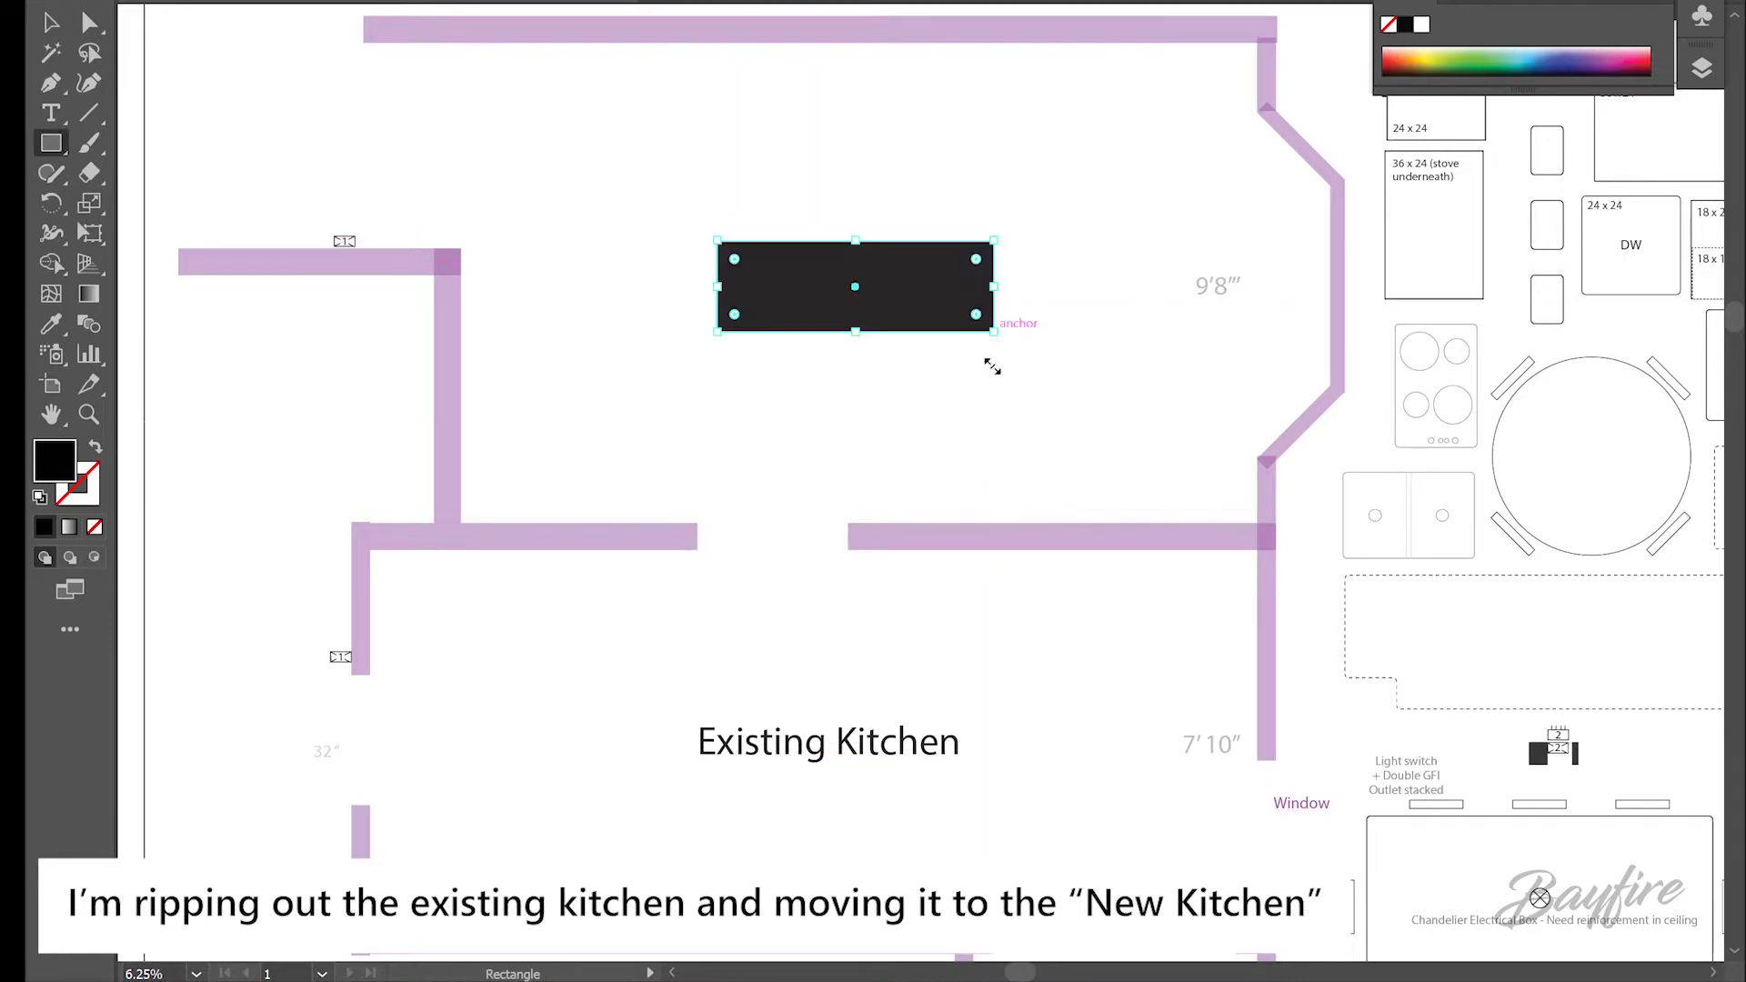
key(v)
click(915, 343)
click(900, 289)
key(shift+x)
click(1004, 418)
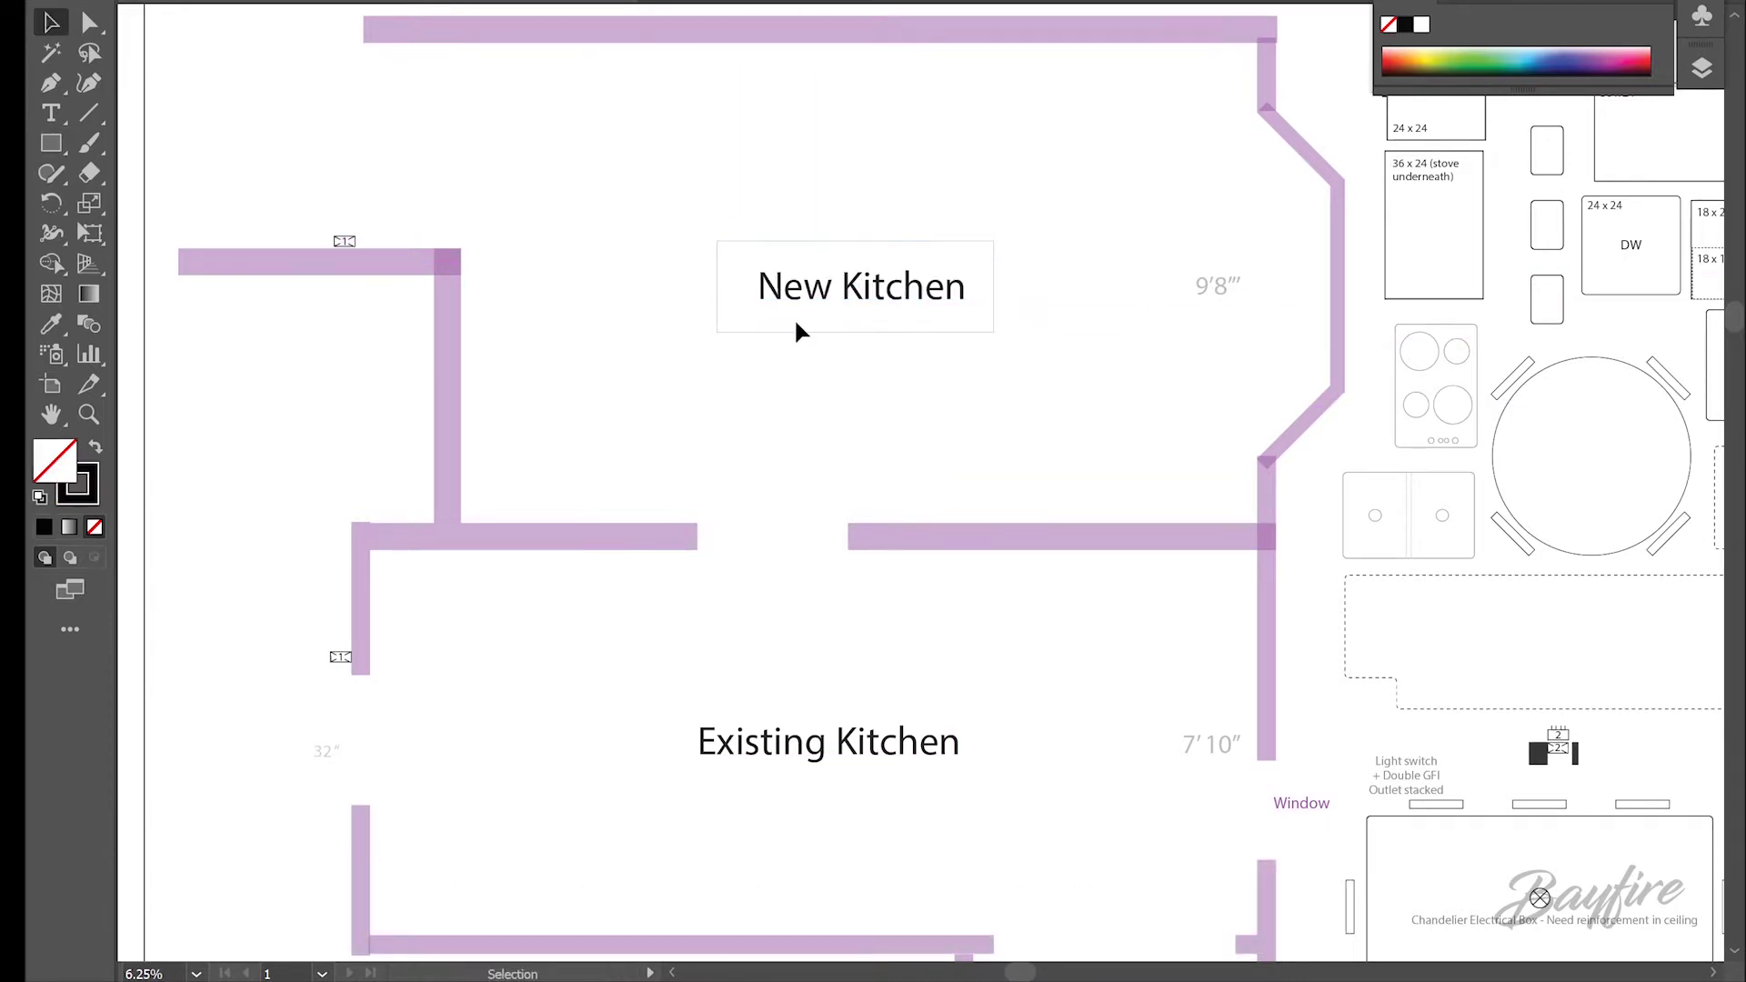
click(831, 355)
click(918, 628)
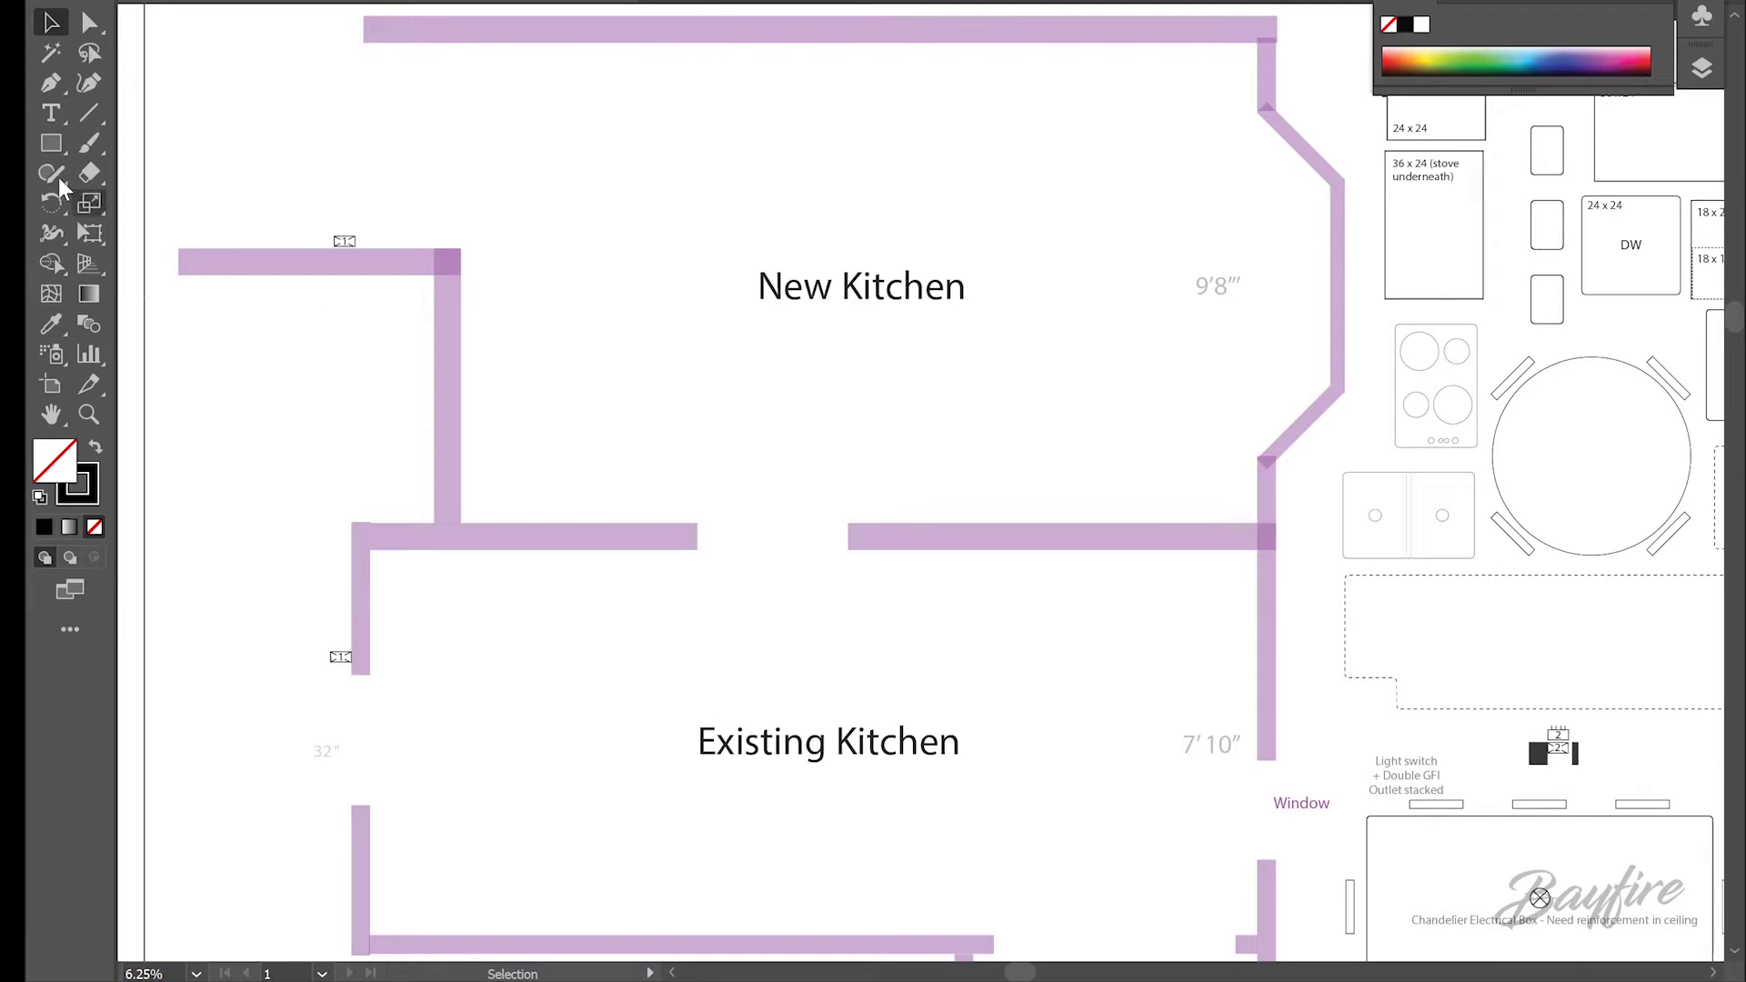
Create a 12 cm by 12 cm square inside the Existing Kitchen.
click(51, 143)
click(1046, 698)
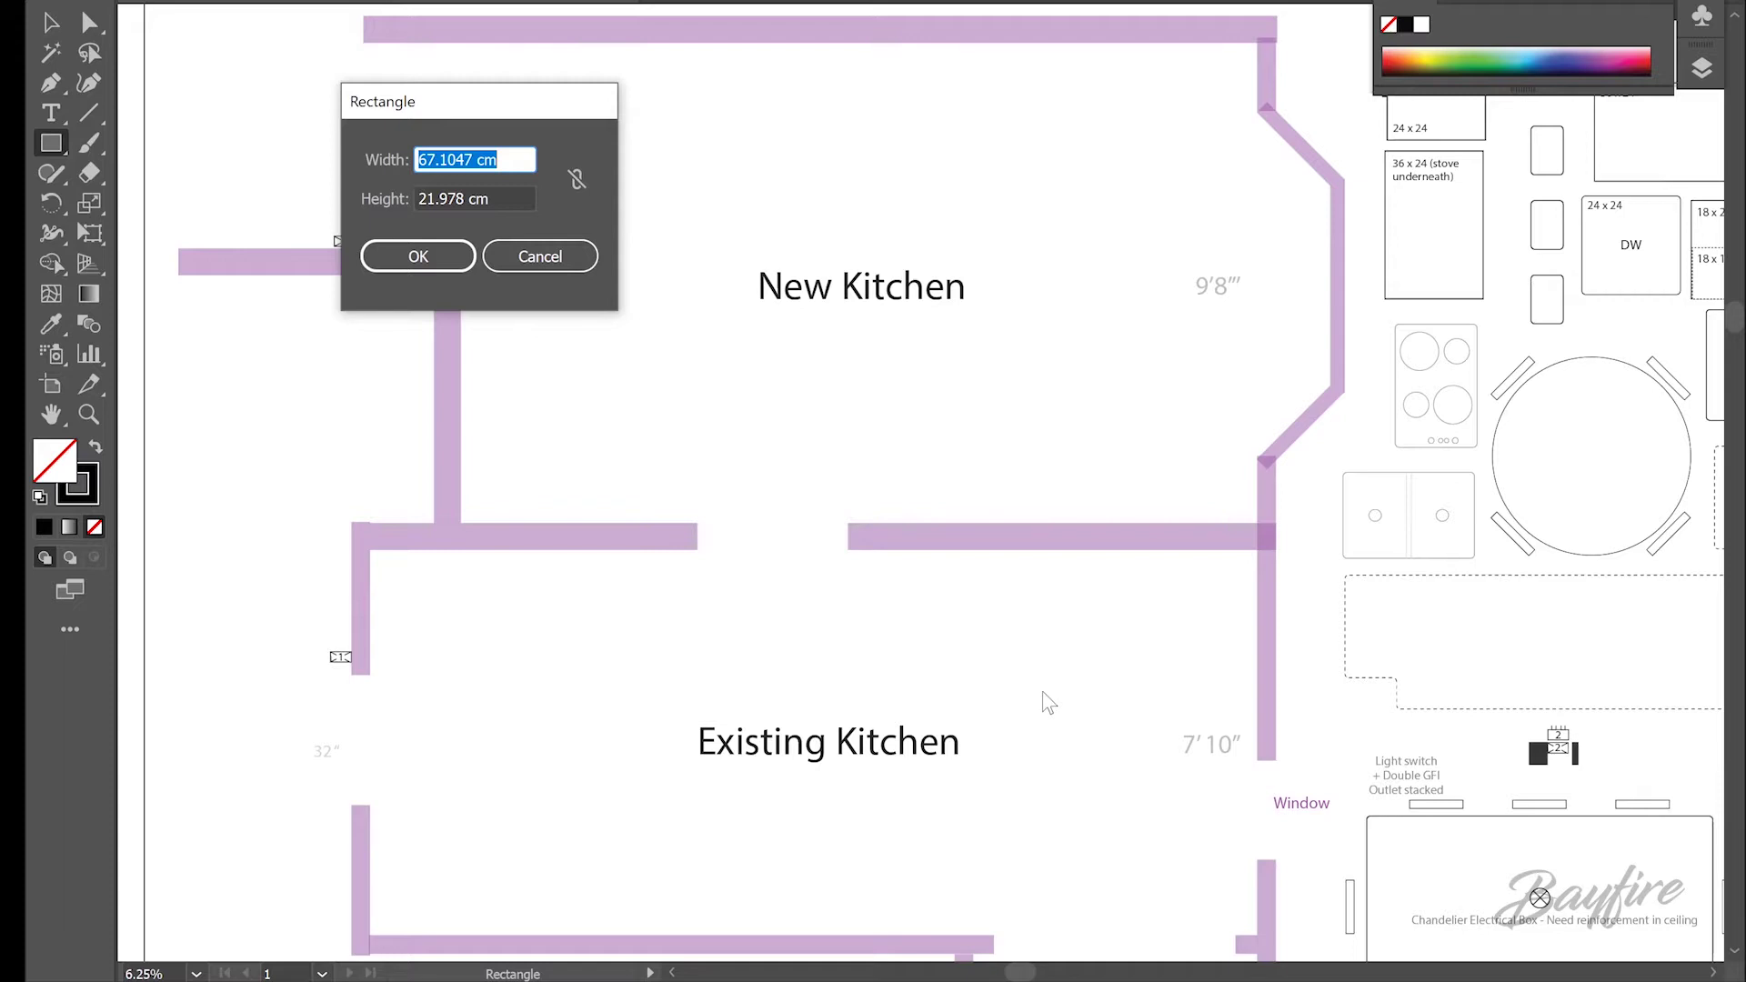
text(12)
key(Tab)
text(12)
key(Tab)
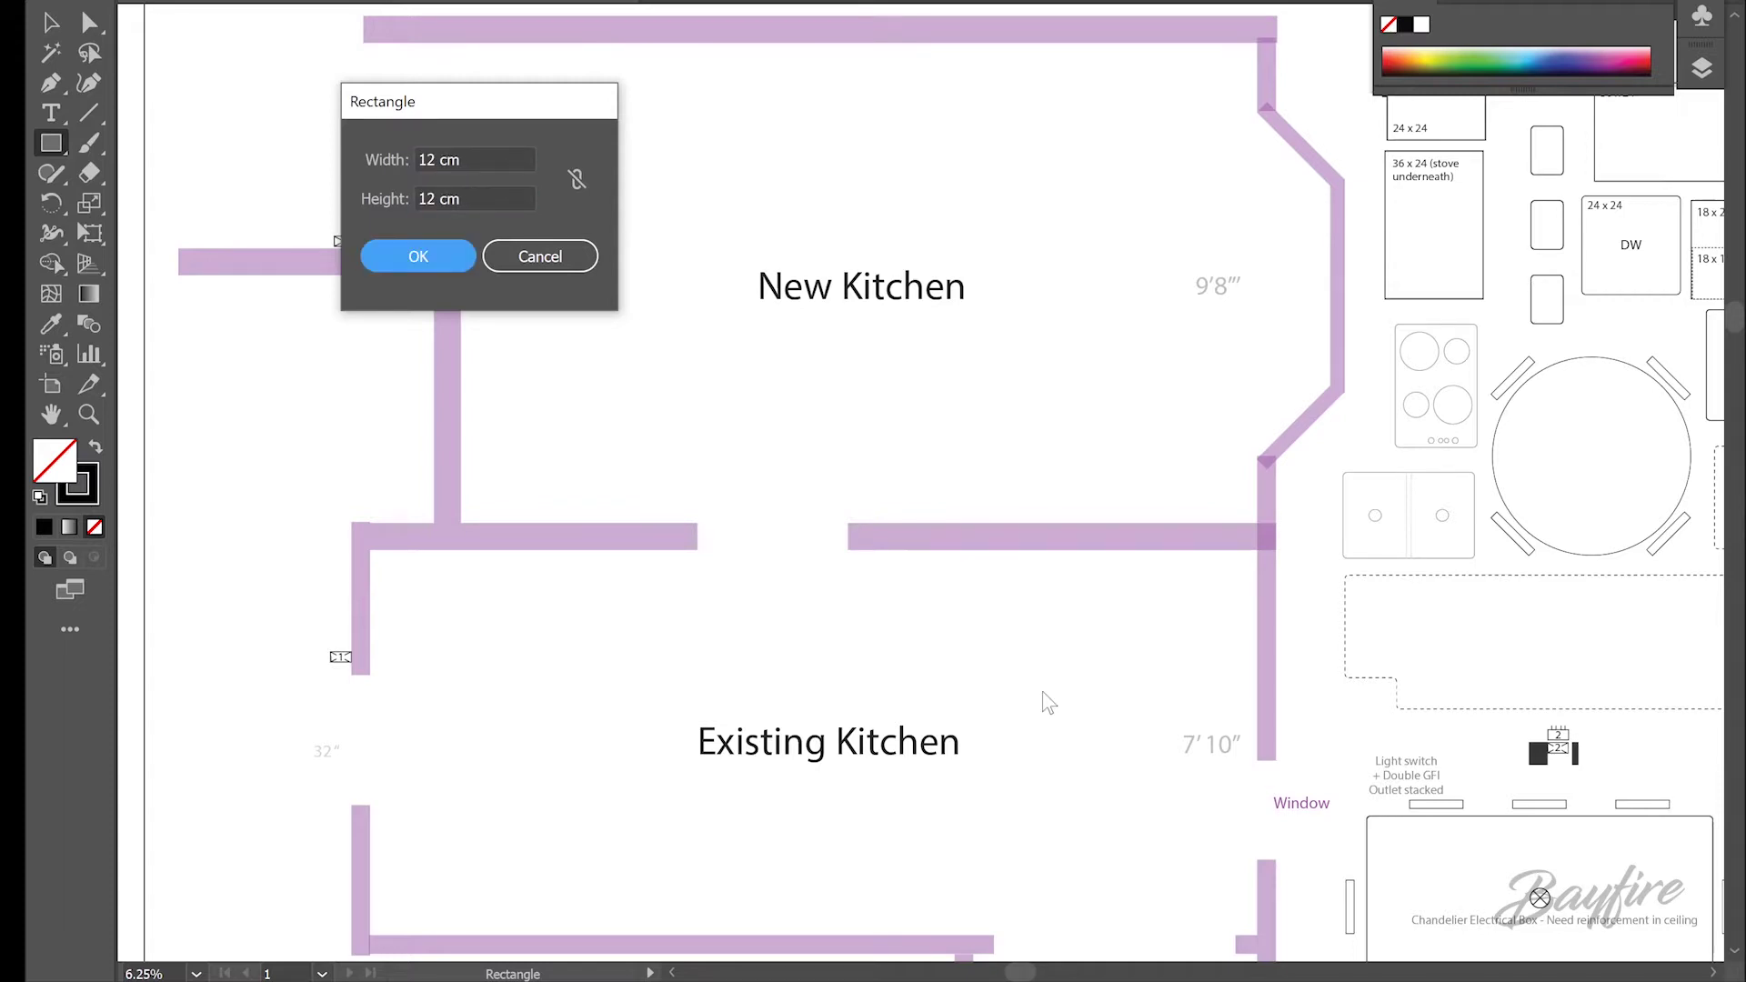
key(Return)
key(v)
click(1091, 818)
click(1080, 744)
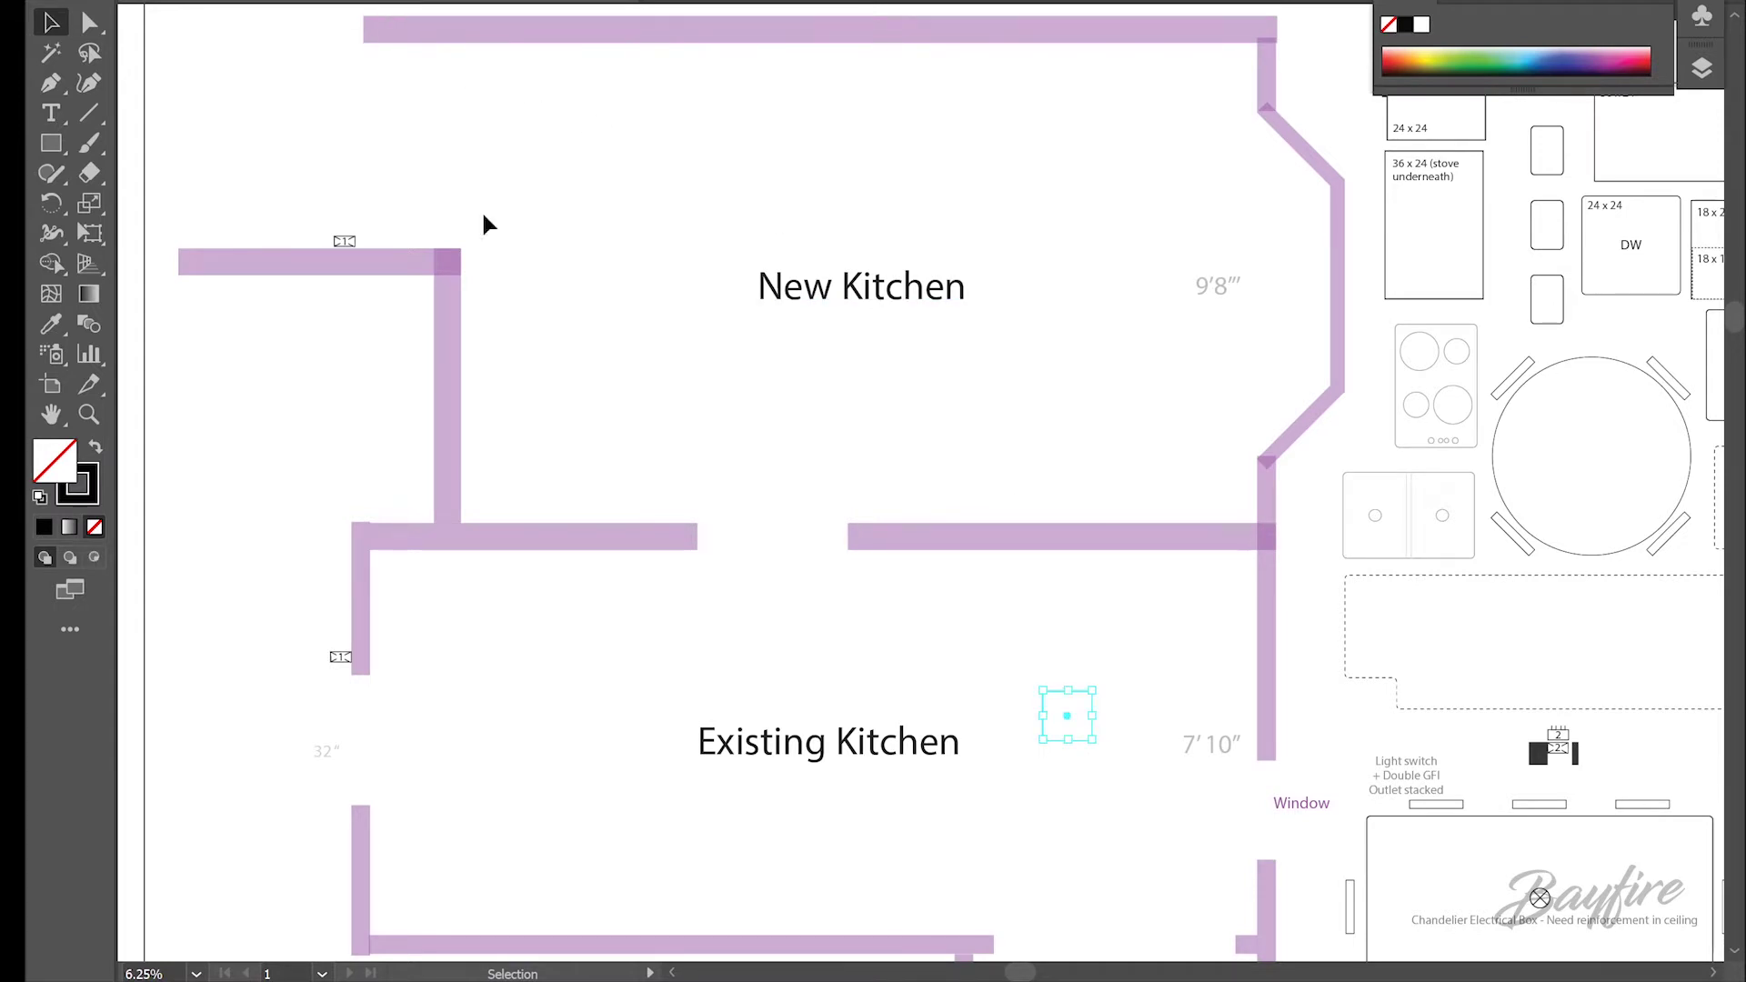
click(1081, 754)
click(1081, 742)
Give the 12 cm square a white fill, FFFFFF.
key(z)
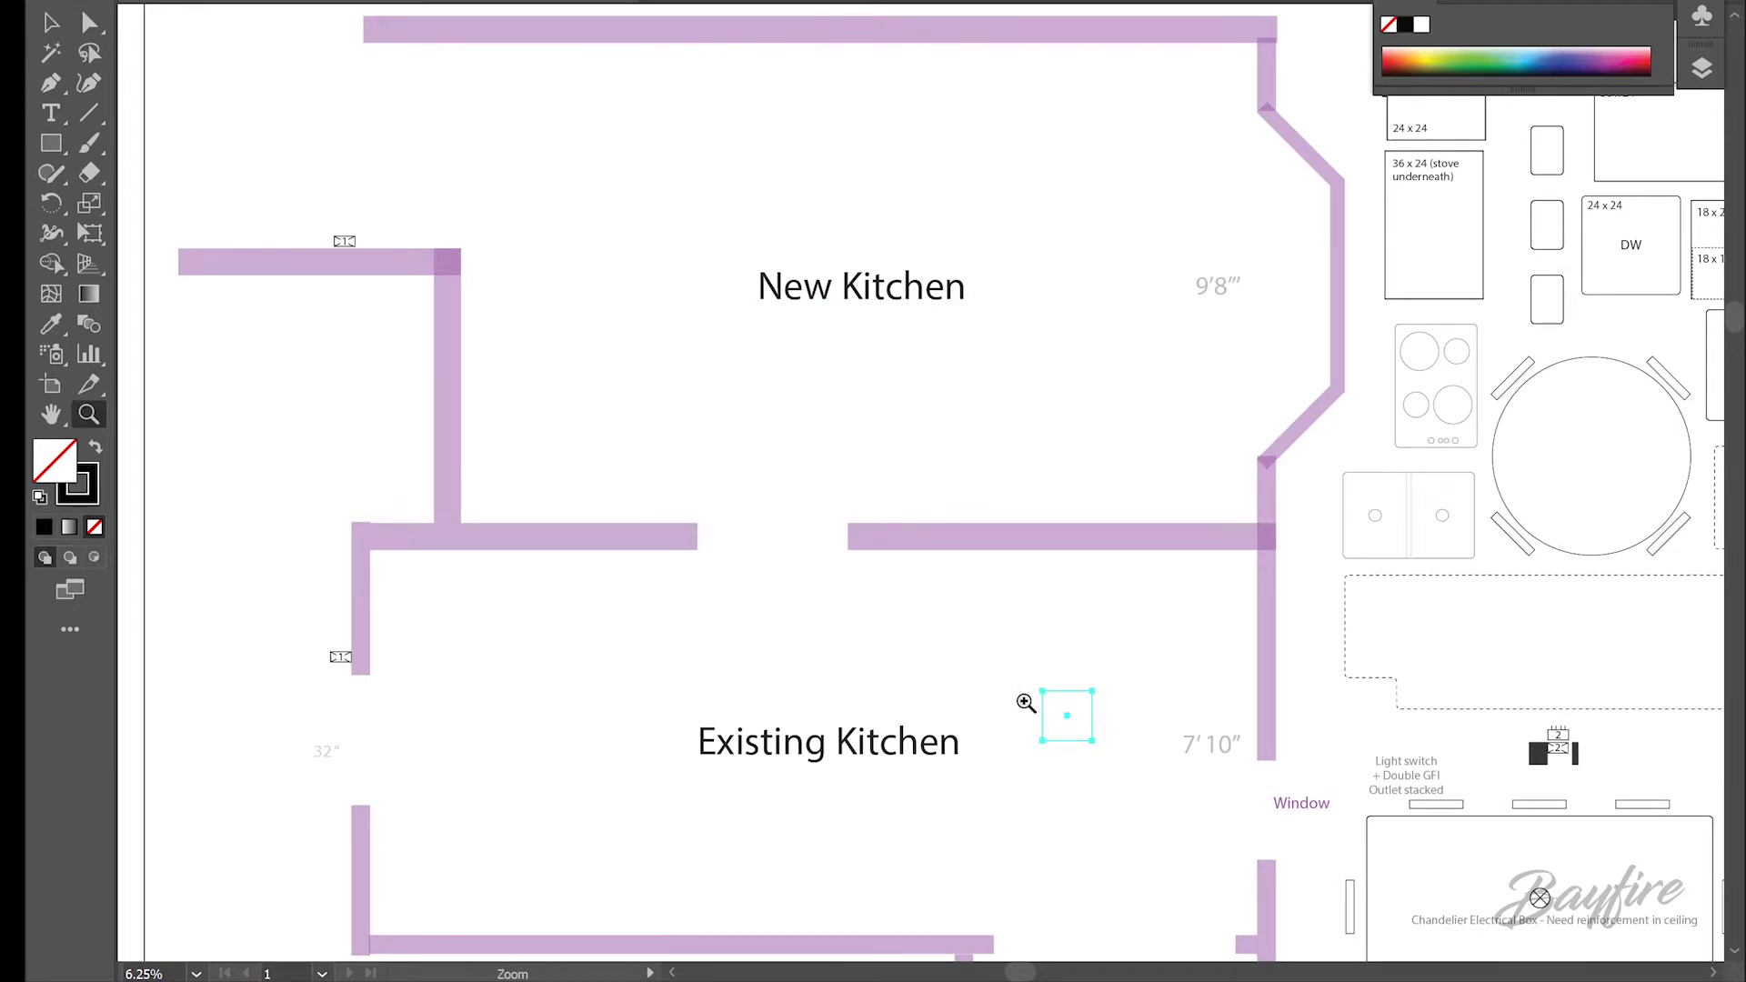
click(1028, 707)
click(1022, 706)
drag(1028, 560, 955, 682)
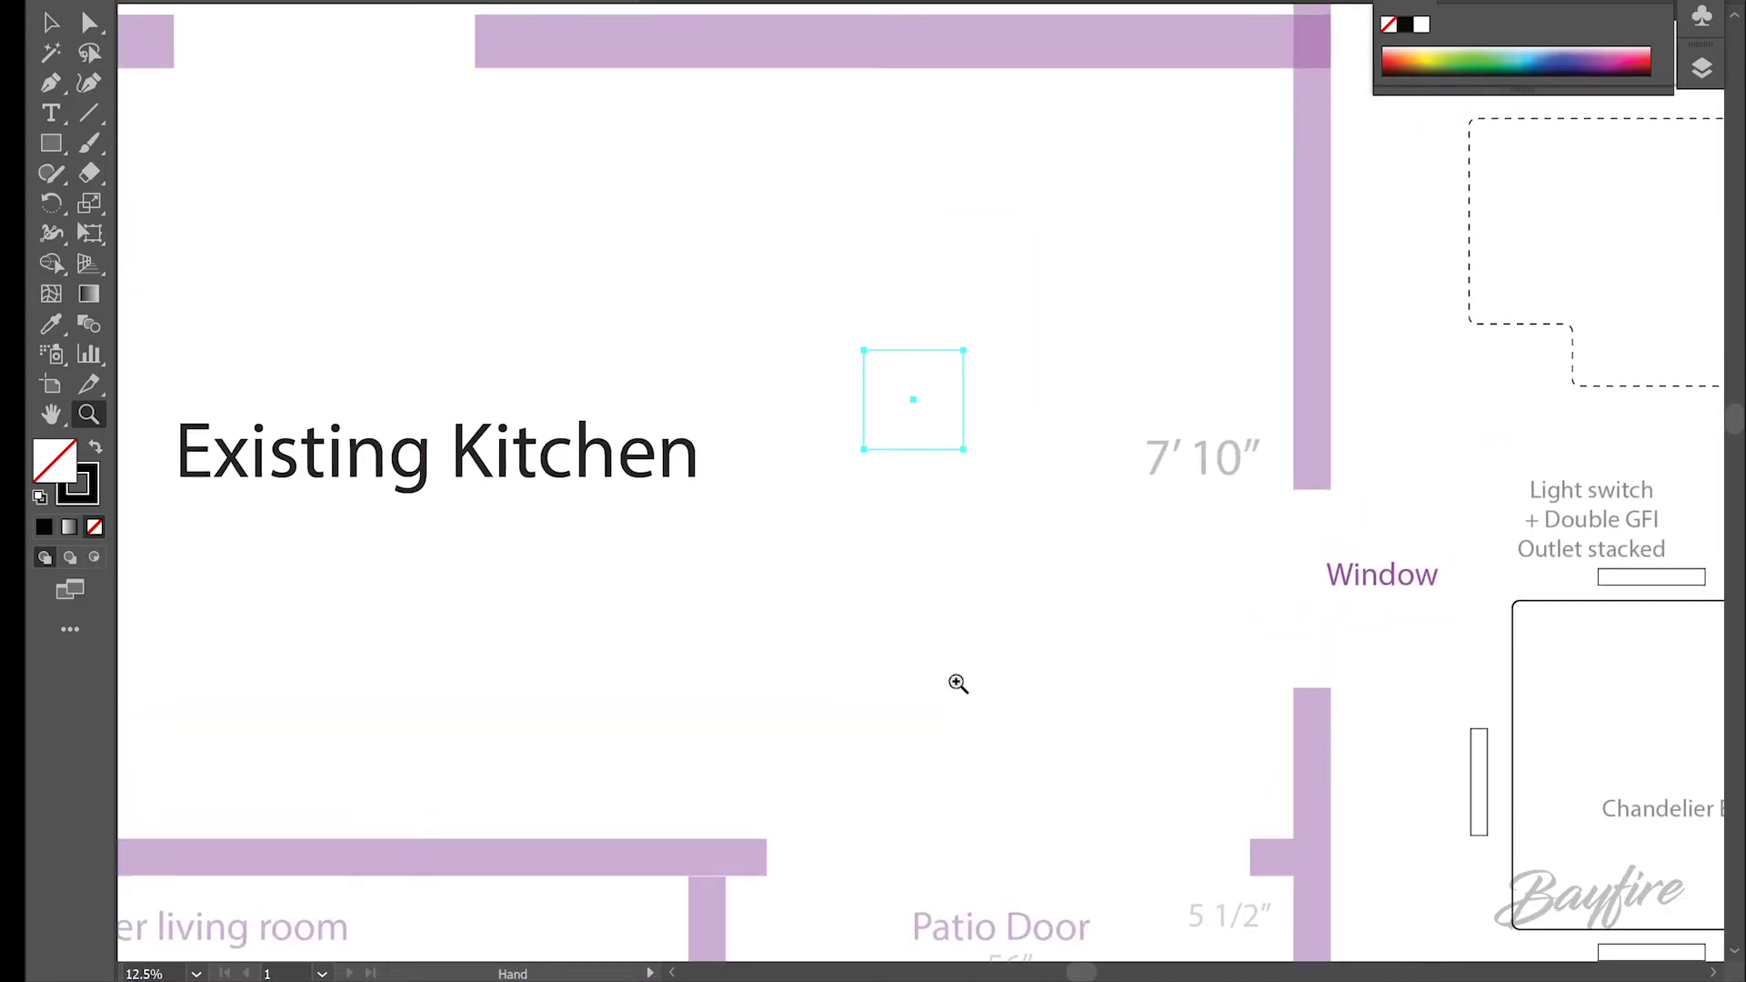
key(v)
click(962, 474)
click(955, 437)
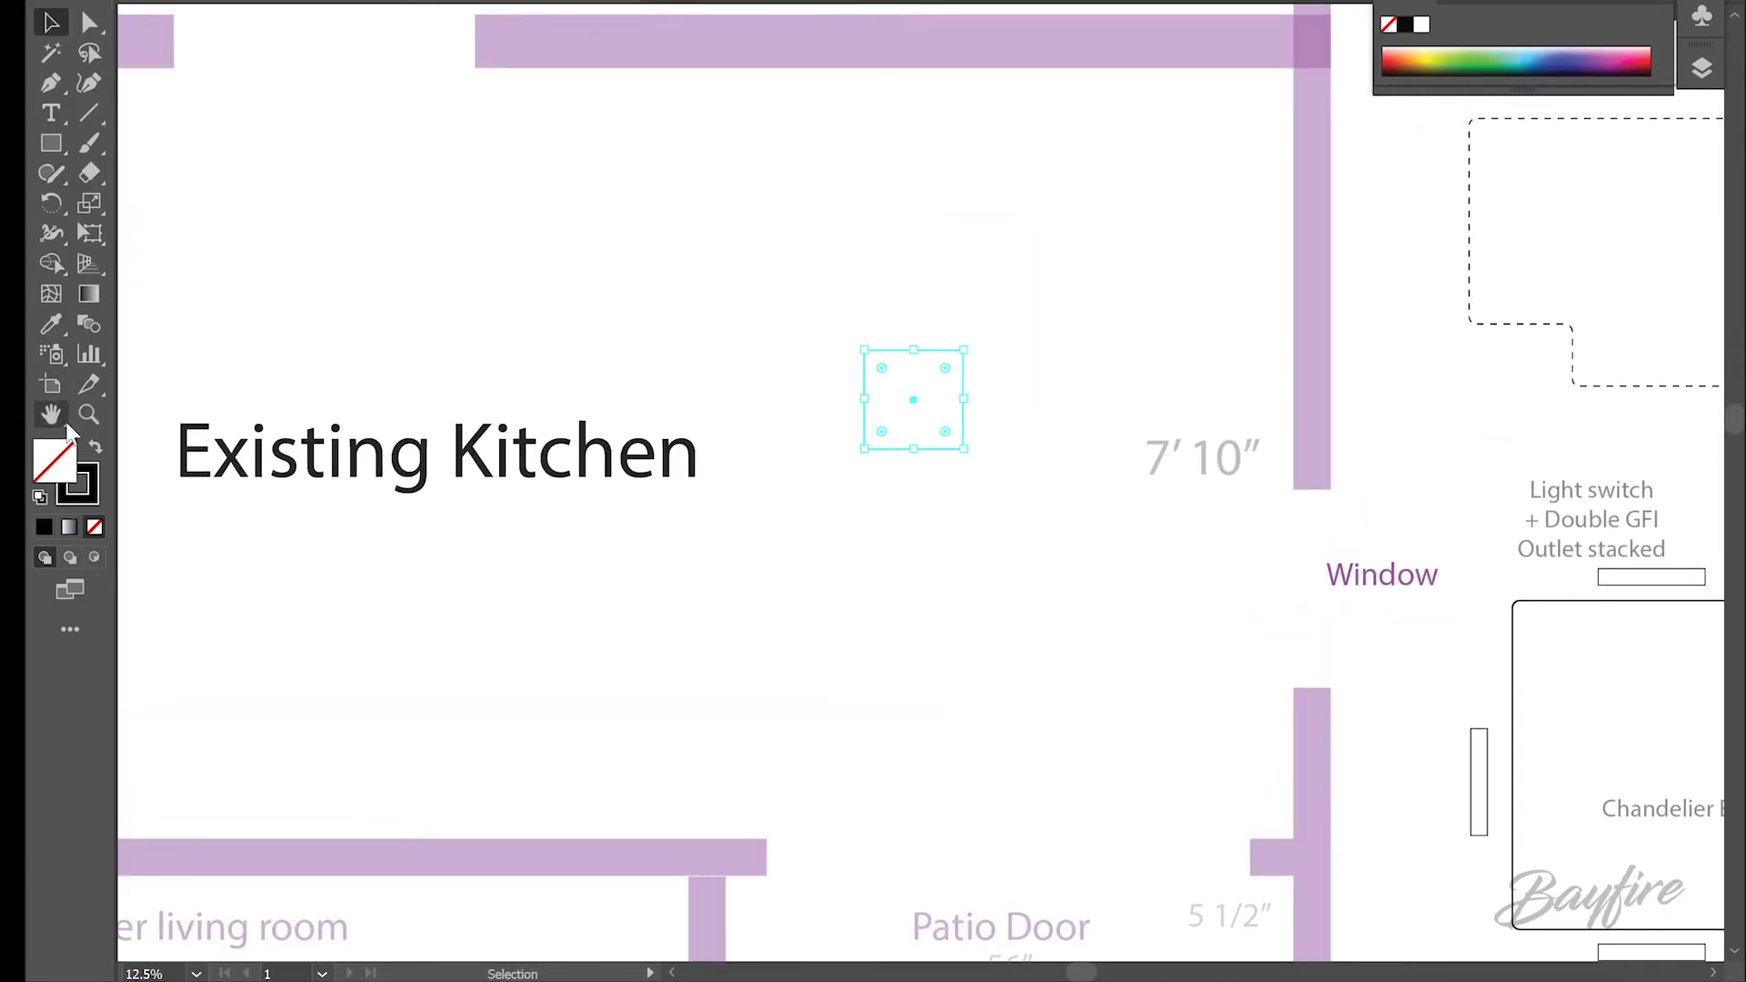
double_click(71, 477)
click(102, 69)
click(52, 2)
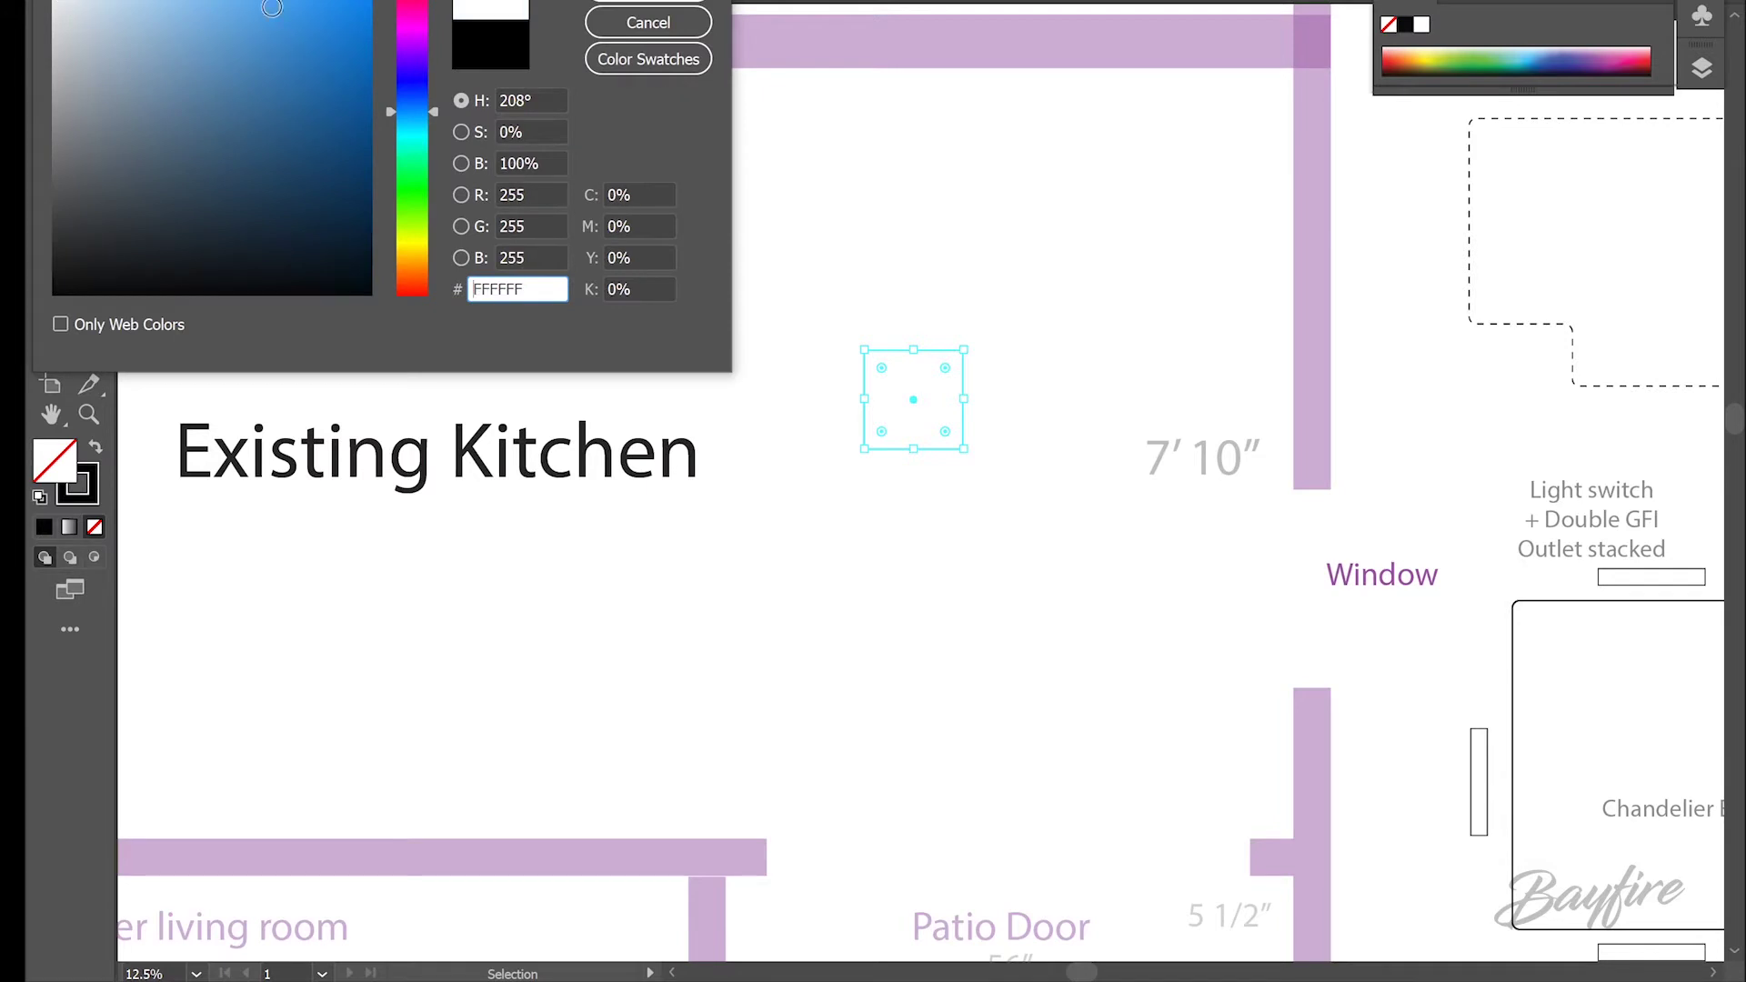
key(Return)
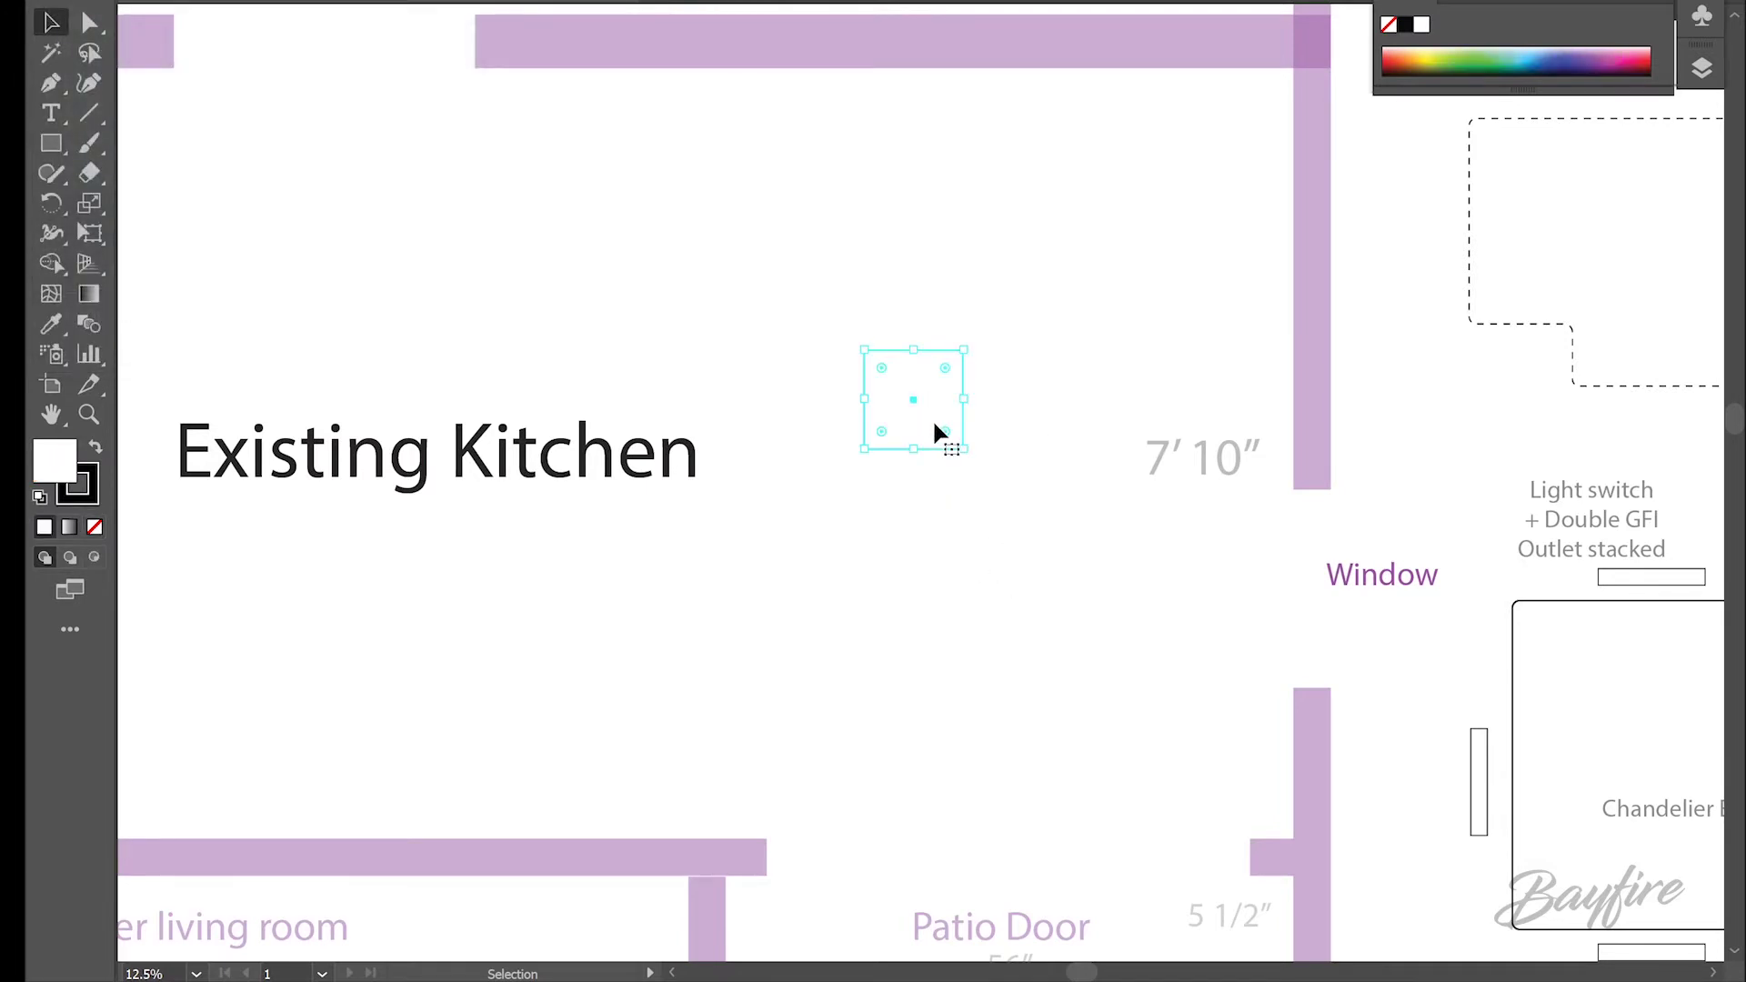
Move the square near the kitchen's lower-right corner above the Patio Door wall and isolate it for editing.
drag(921, 450, 1204, 778)
click(1022, 773)
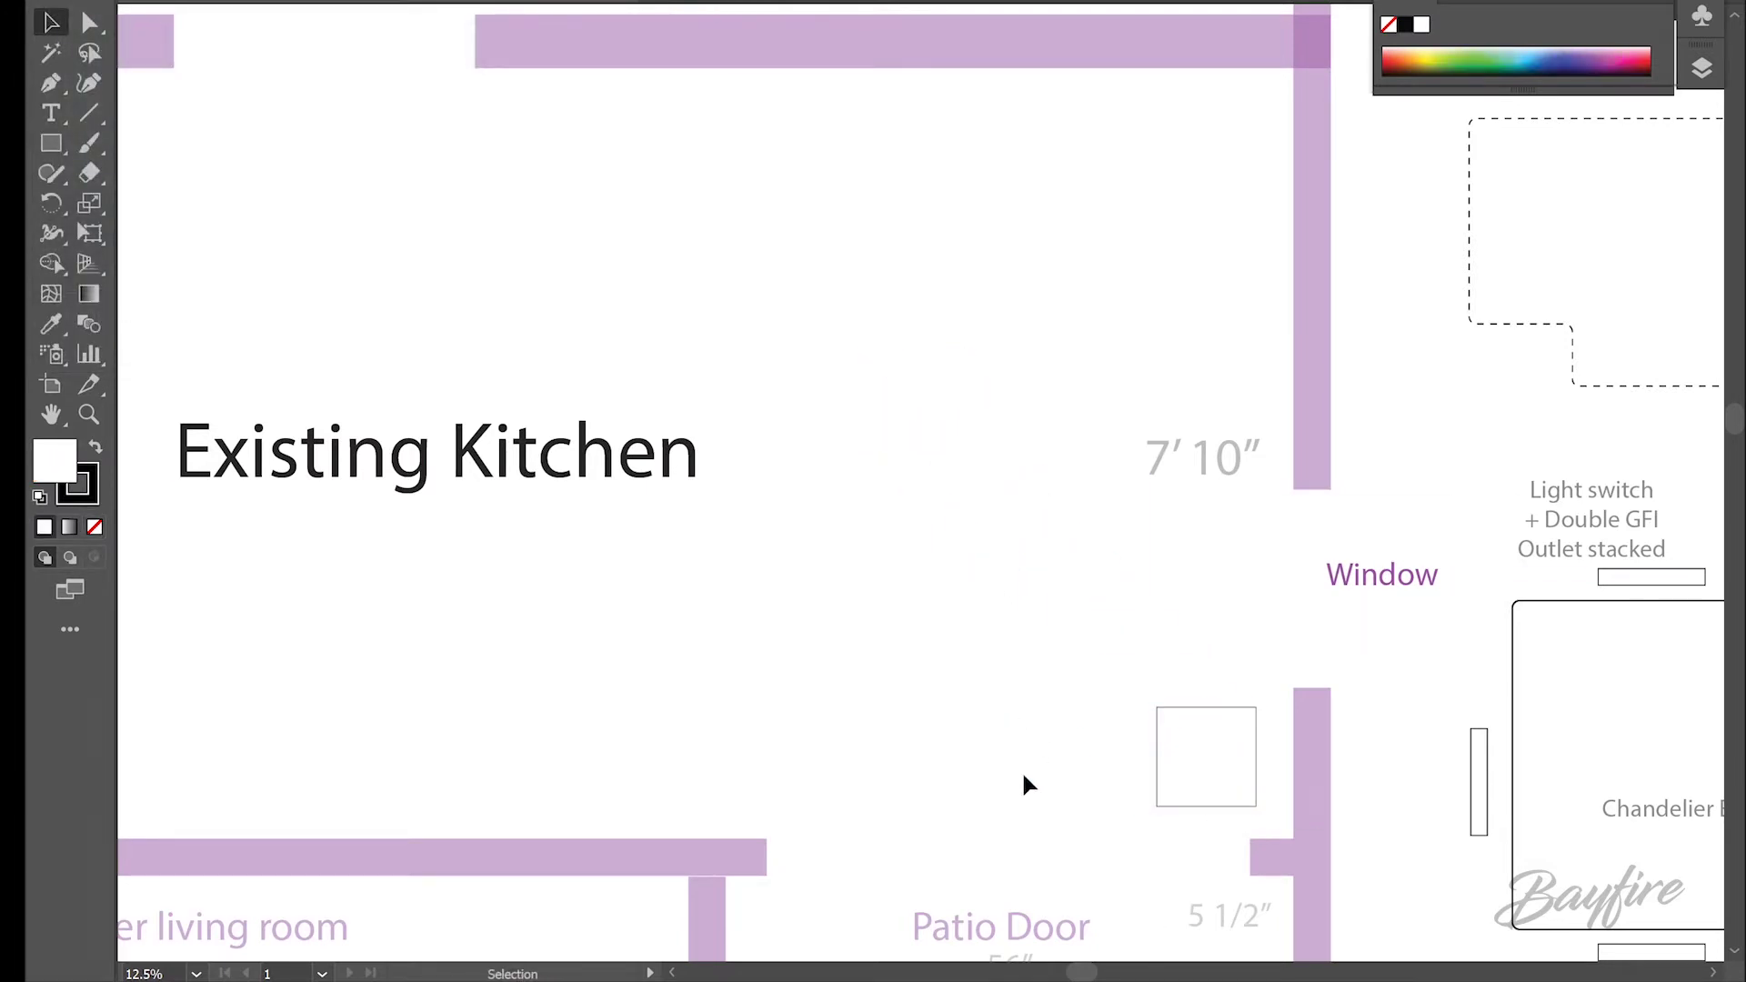
double_click(1211, 766)
key(z)
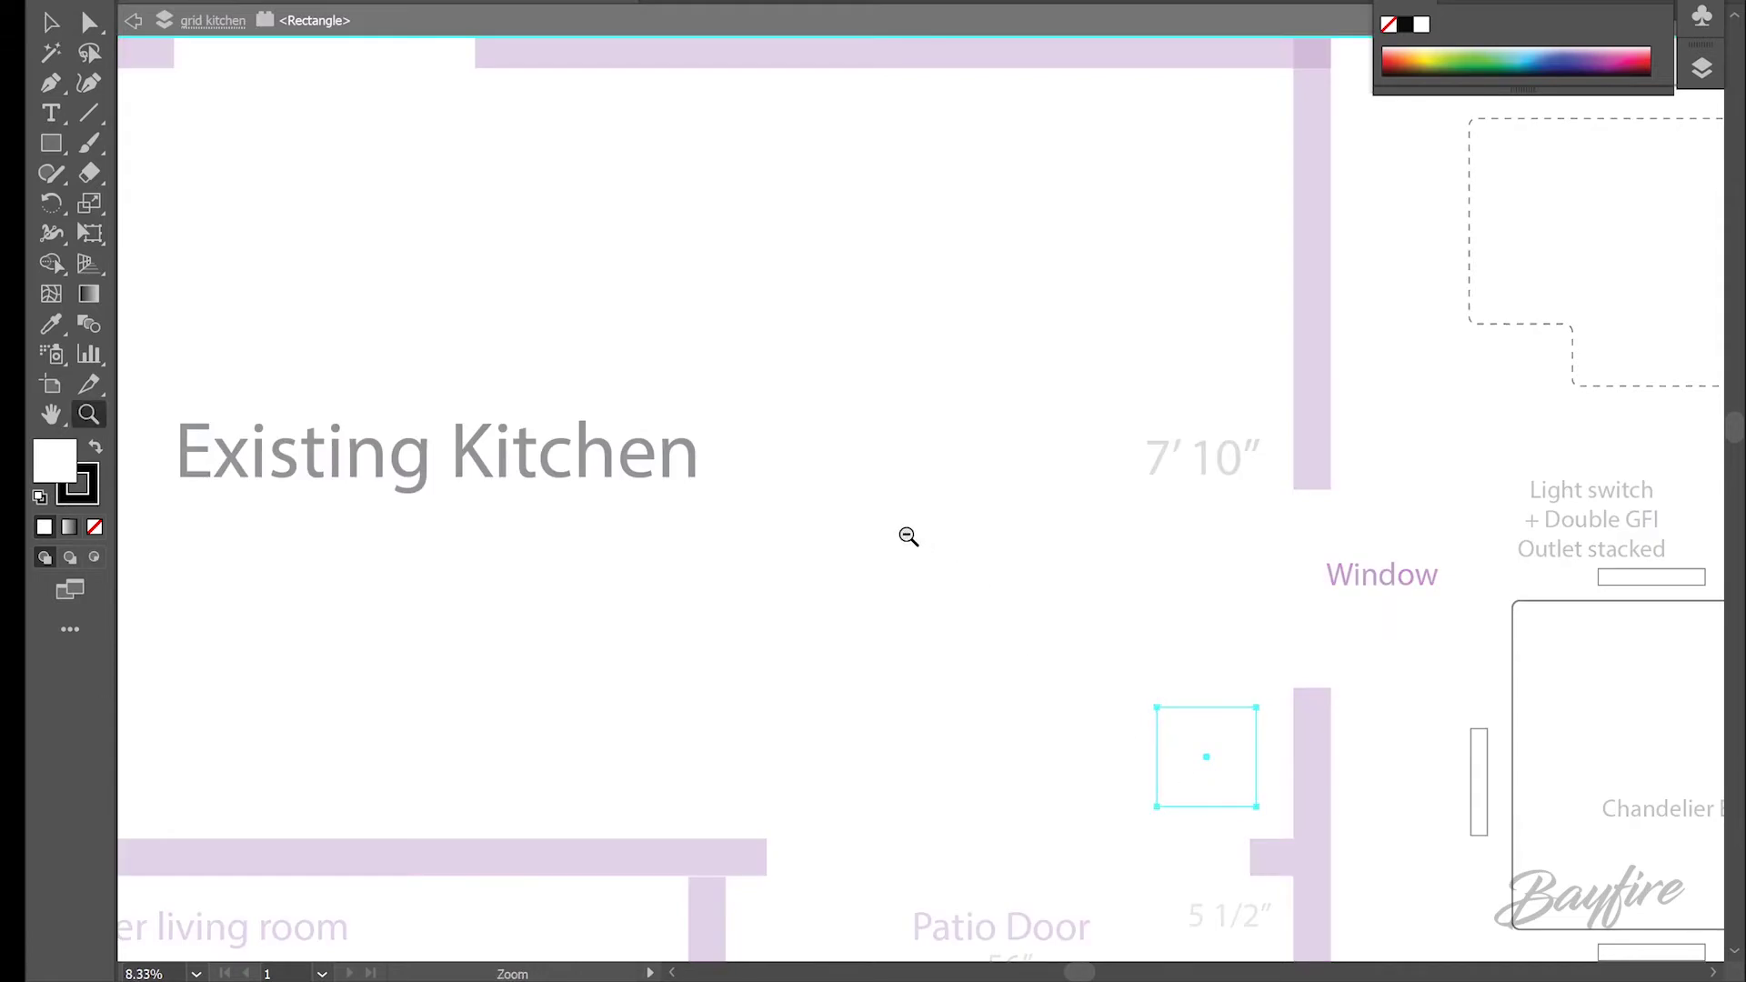
alt+click(909, 536)
drag(766, 556, 1056, 612)
key(v)
click(1284, 654)
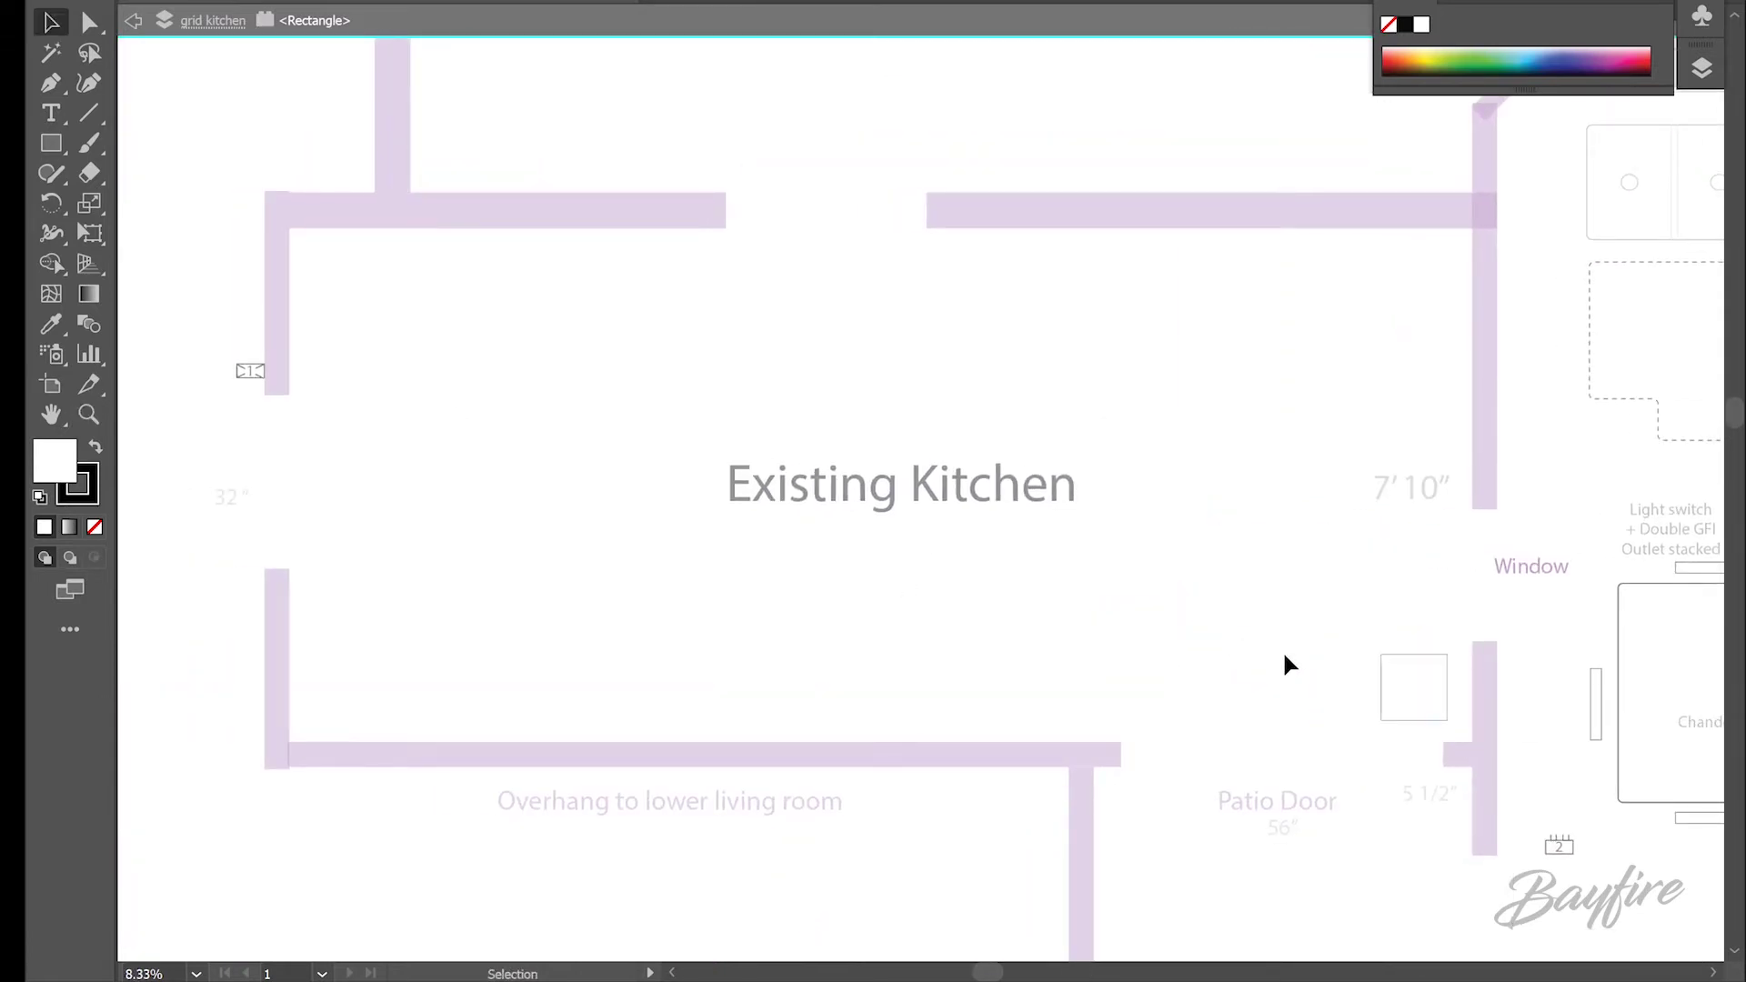
Snap the square flush into the corner between the right wall and the short wall stub beside the patio door.
drag(1408, 718, 1435, 724)
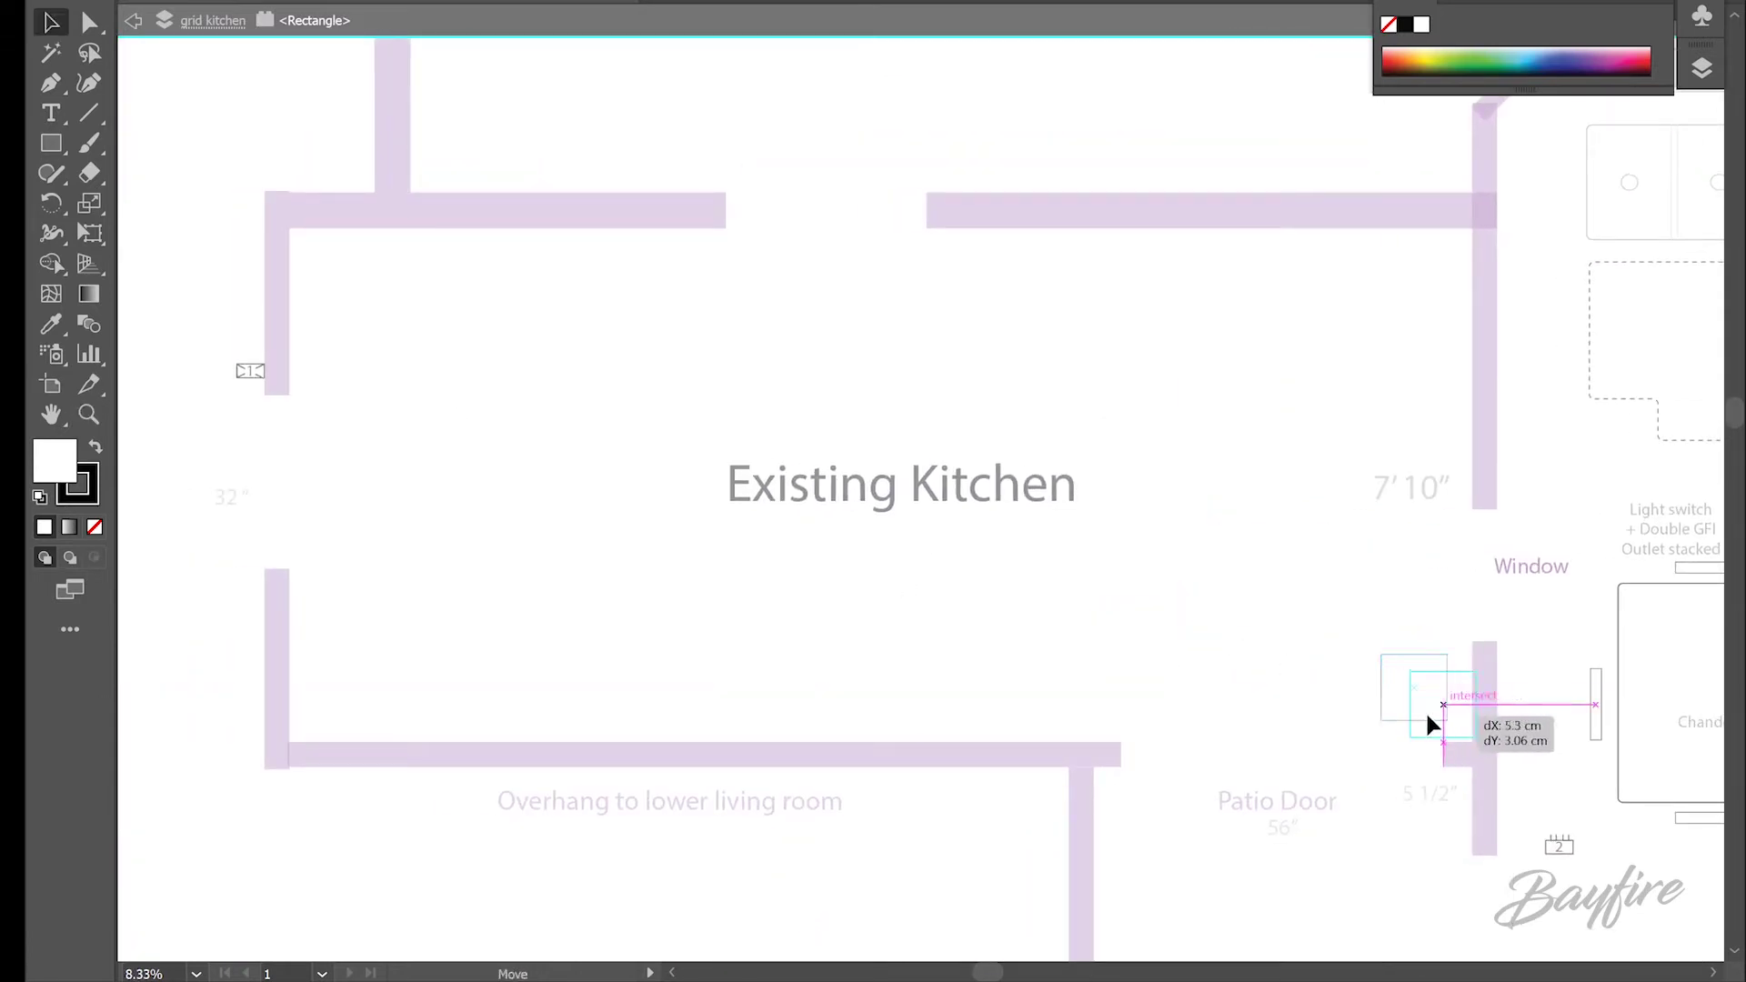
key(z)
drag(1348, 573, 1528, 792)
key(v)
mouse_move(1008, 607)
mouse_down()
mouse_move(979, 619)
mouse_move(991, 629)
mouse_up()
Duplicate the corner square horizontally so the copy sits edge to edge on its left side.
key(z)
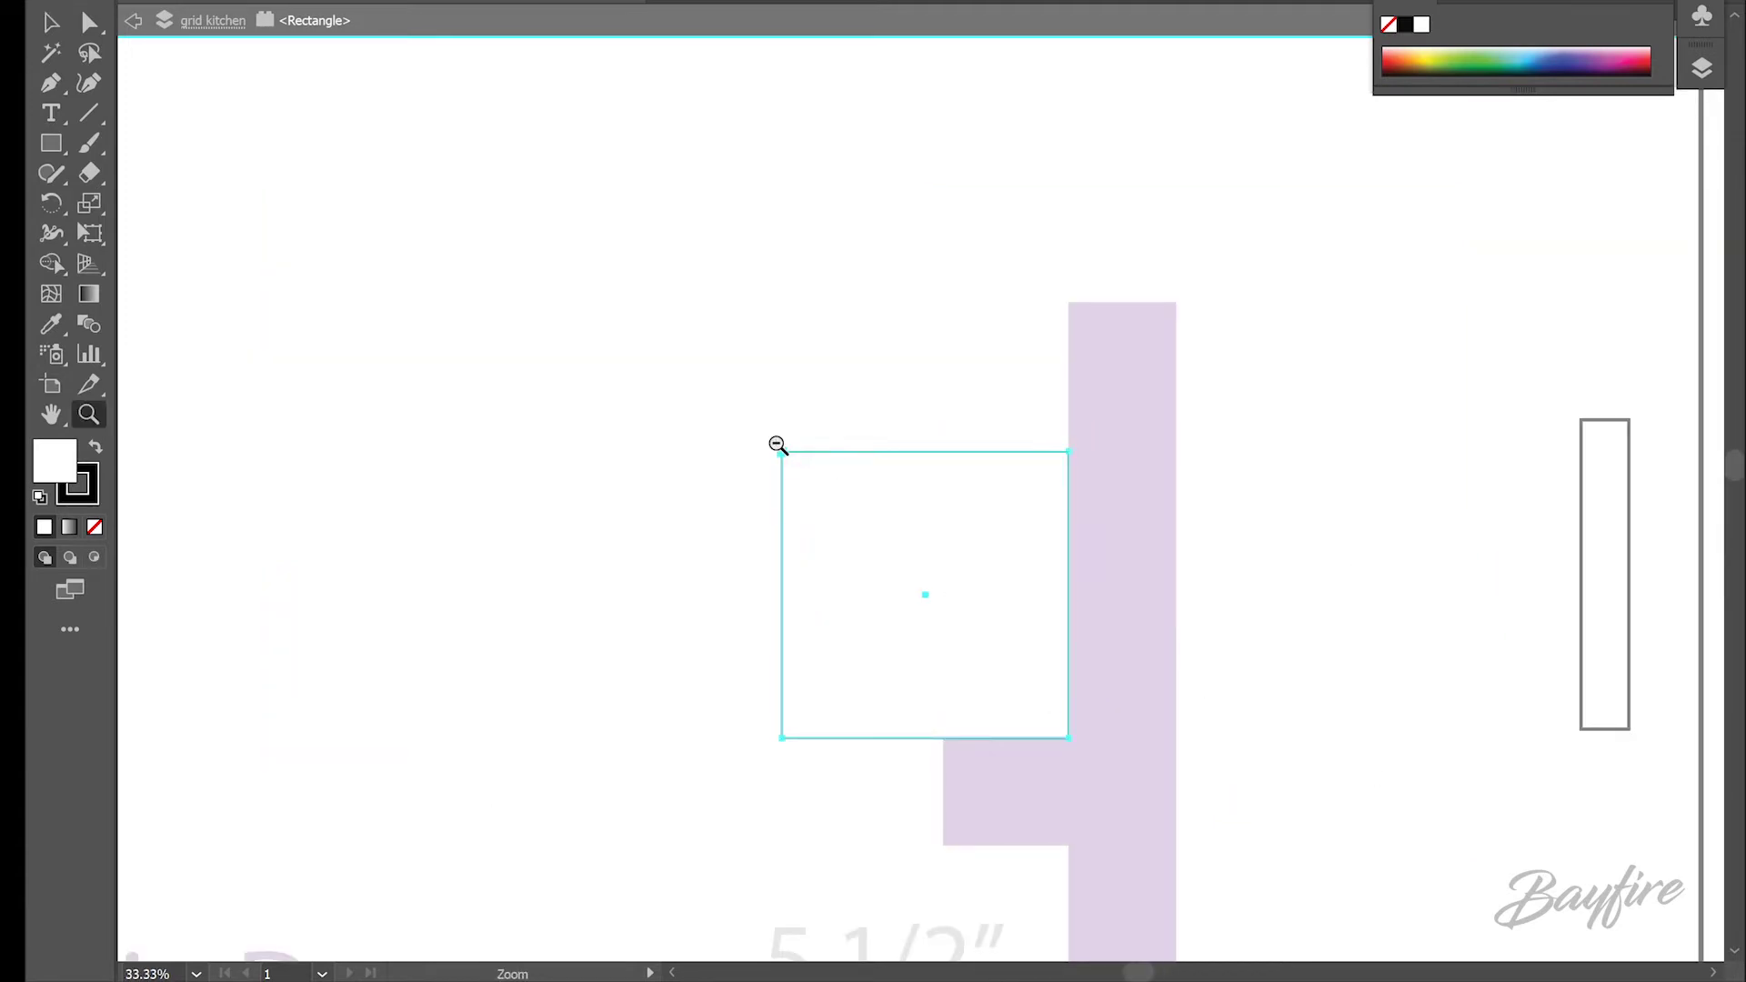
alt+click(778, 445)
alt+click(792, 444)
alt+click(792, 445)
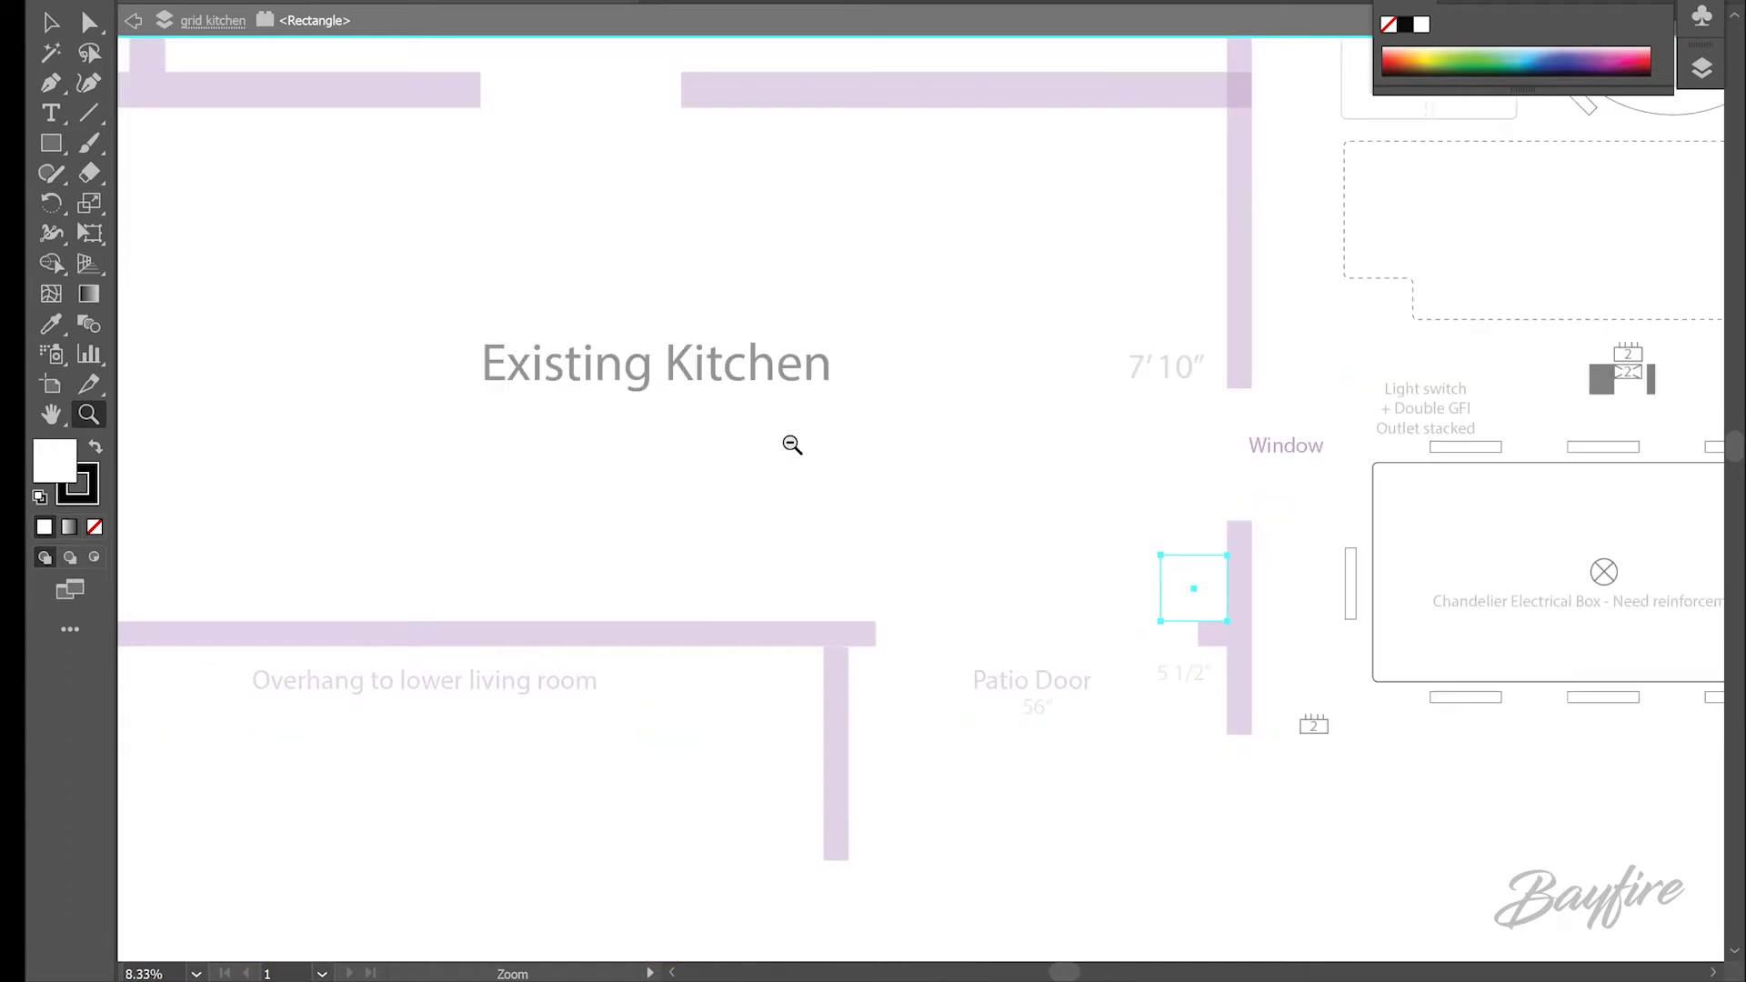
drag(636, 438, 908, 557)
key(v)
click(1345, 702)
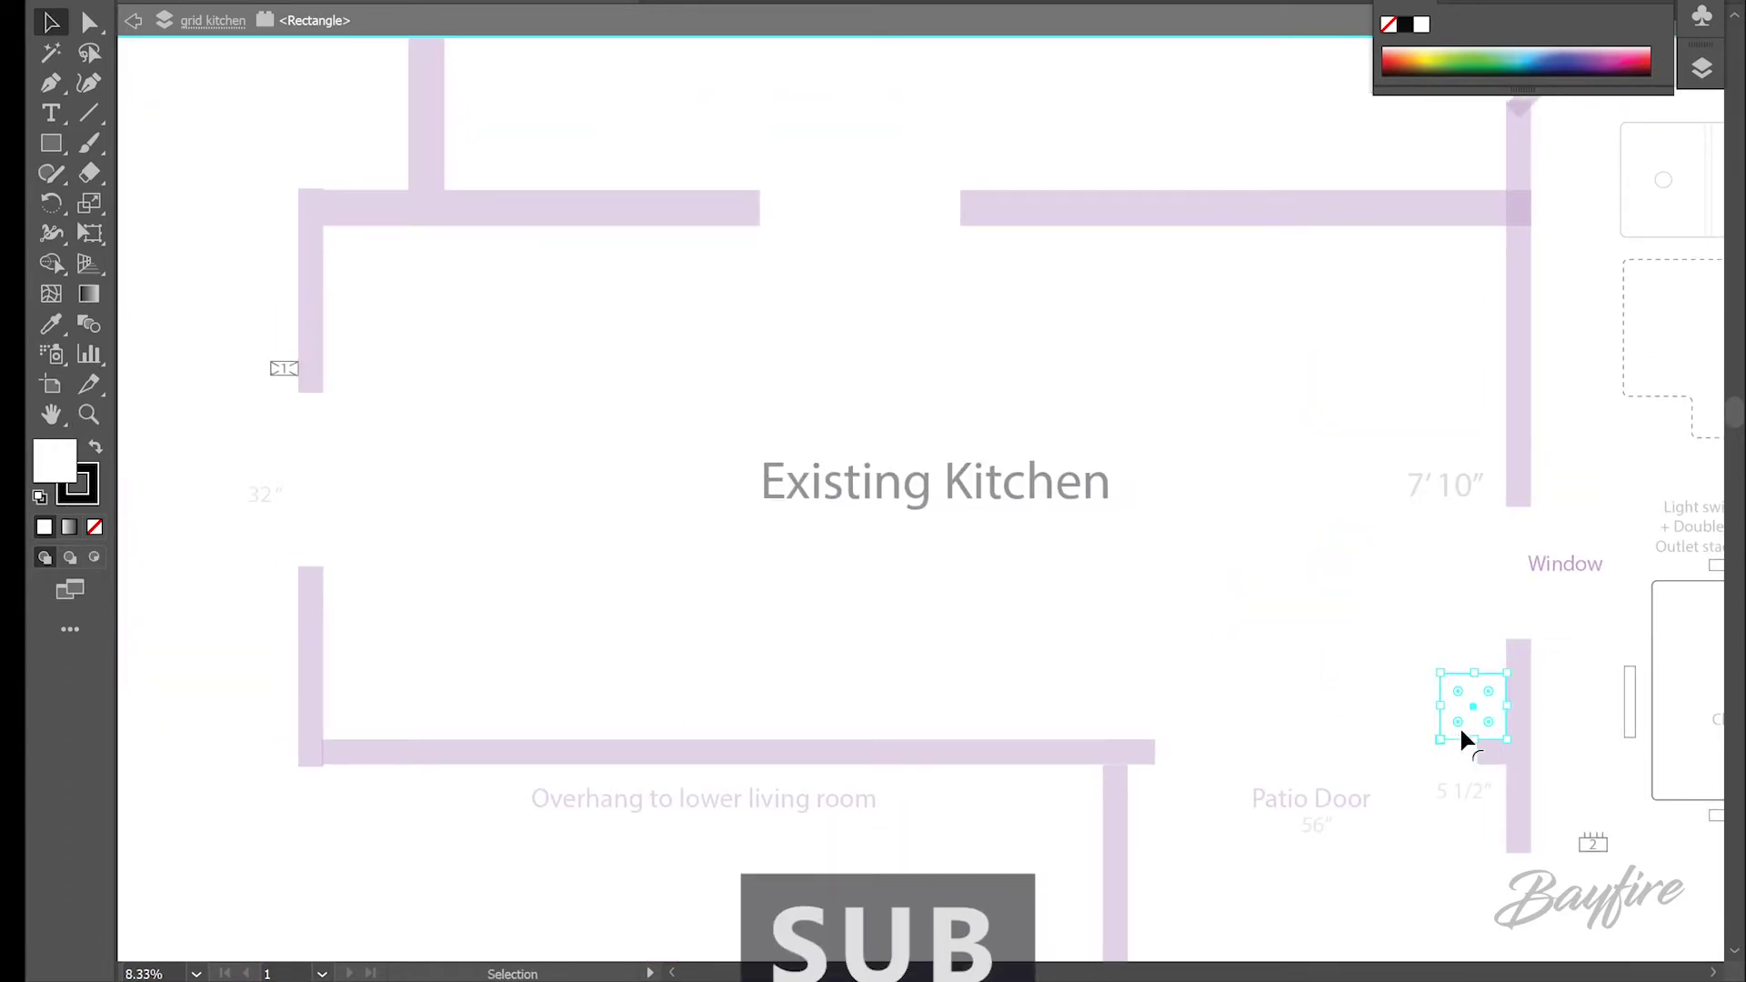
alt+shift+drag(1473, 724, 1408, 725)
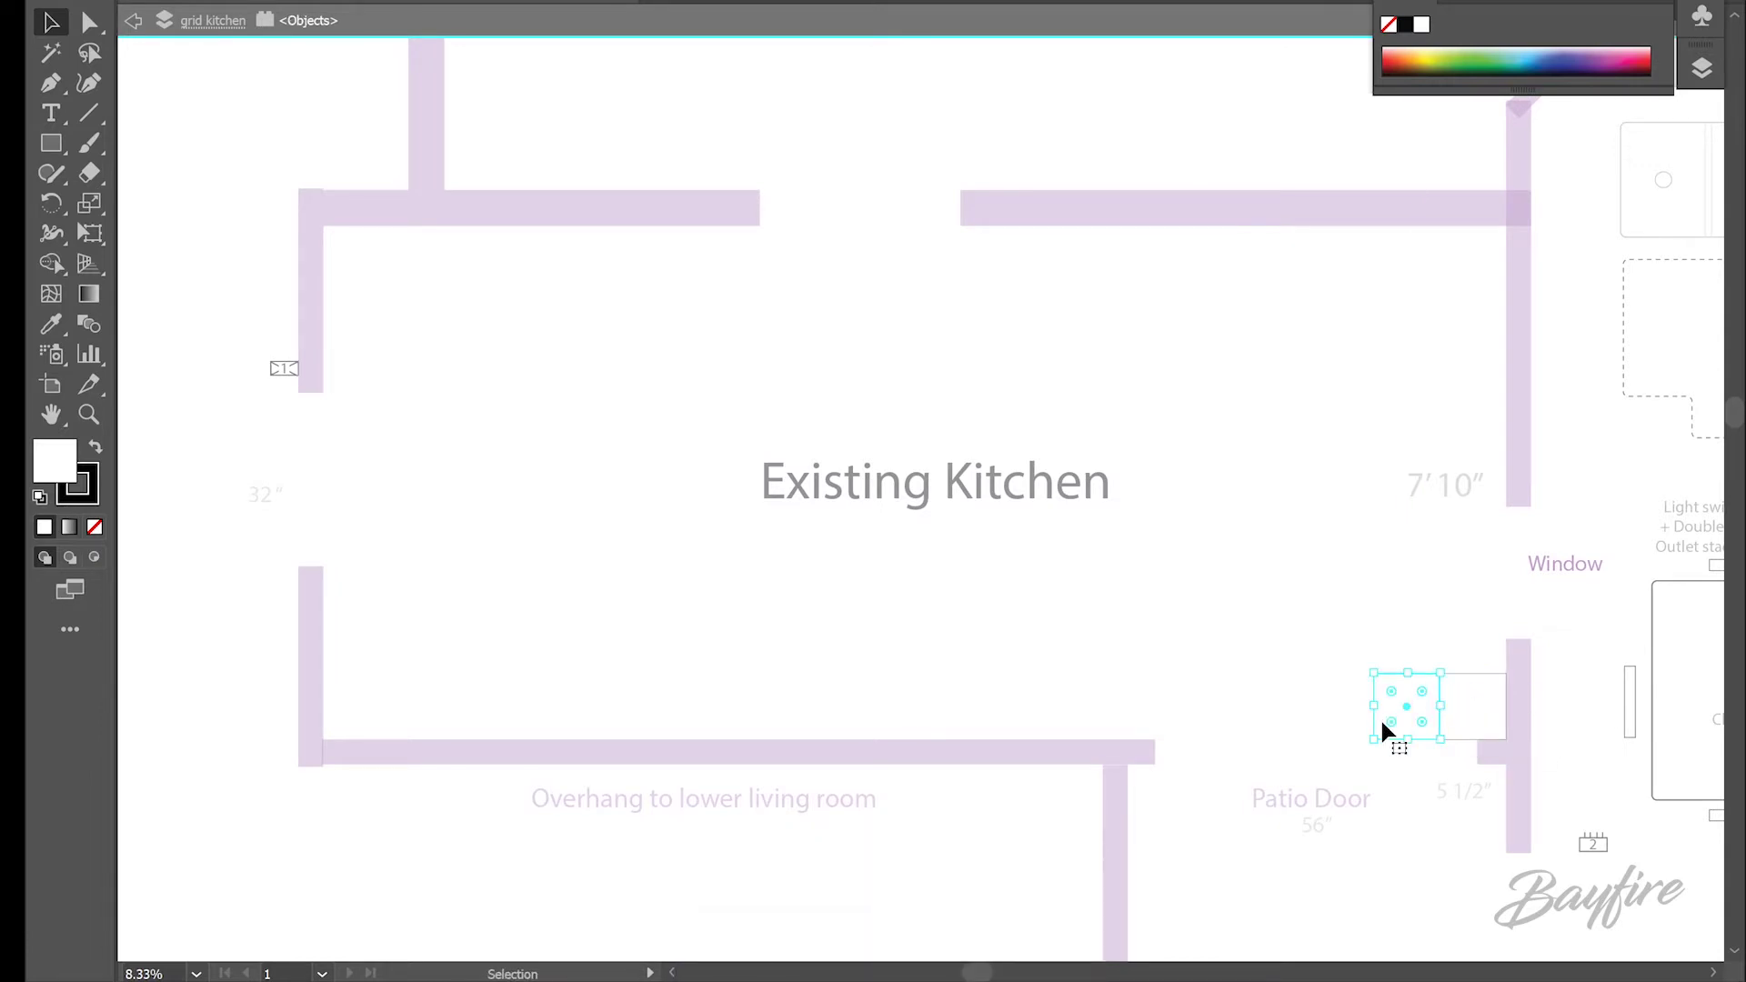
Repeat the square's duplication 16 times to complete a row across the kitchen to the opposite wall.
key(ctrl+d)
key(ctrl+d)
key(ctrl+d)
key(ctrl+d)
key(ctrl+d)
key(ctrl+d)
key(ctrl+d)
key(ctrl+d)
key(ctrl+d)
key(ctrl+d)
key(ctrl+d)
key(ctrl+d)
key(ctrl+d)
key(ctrl+d)
key(ctrl+d)
key(ctrl+d)
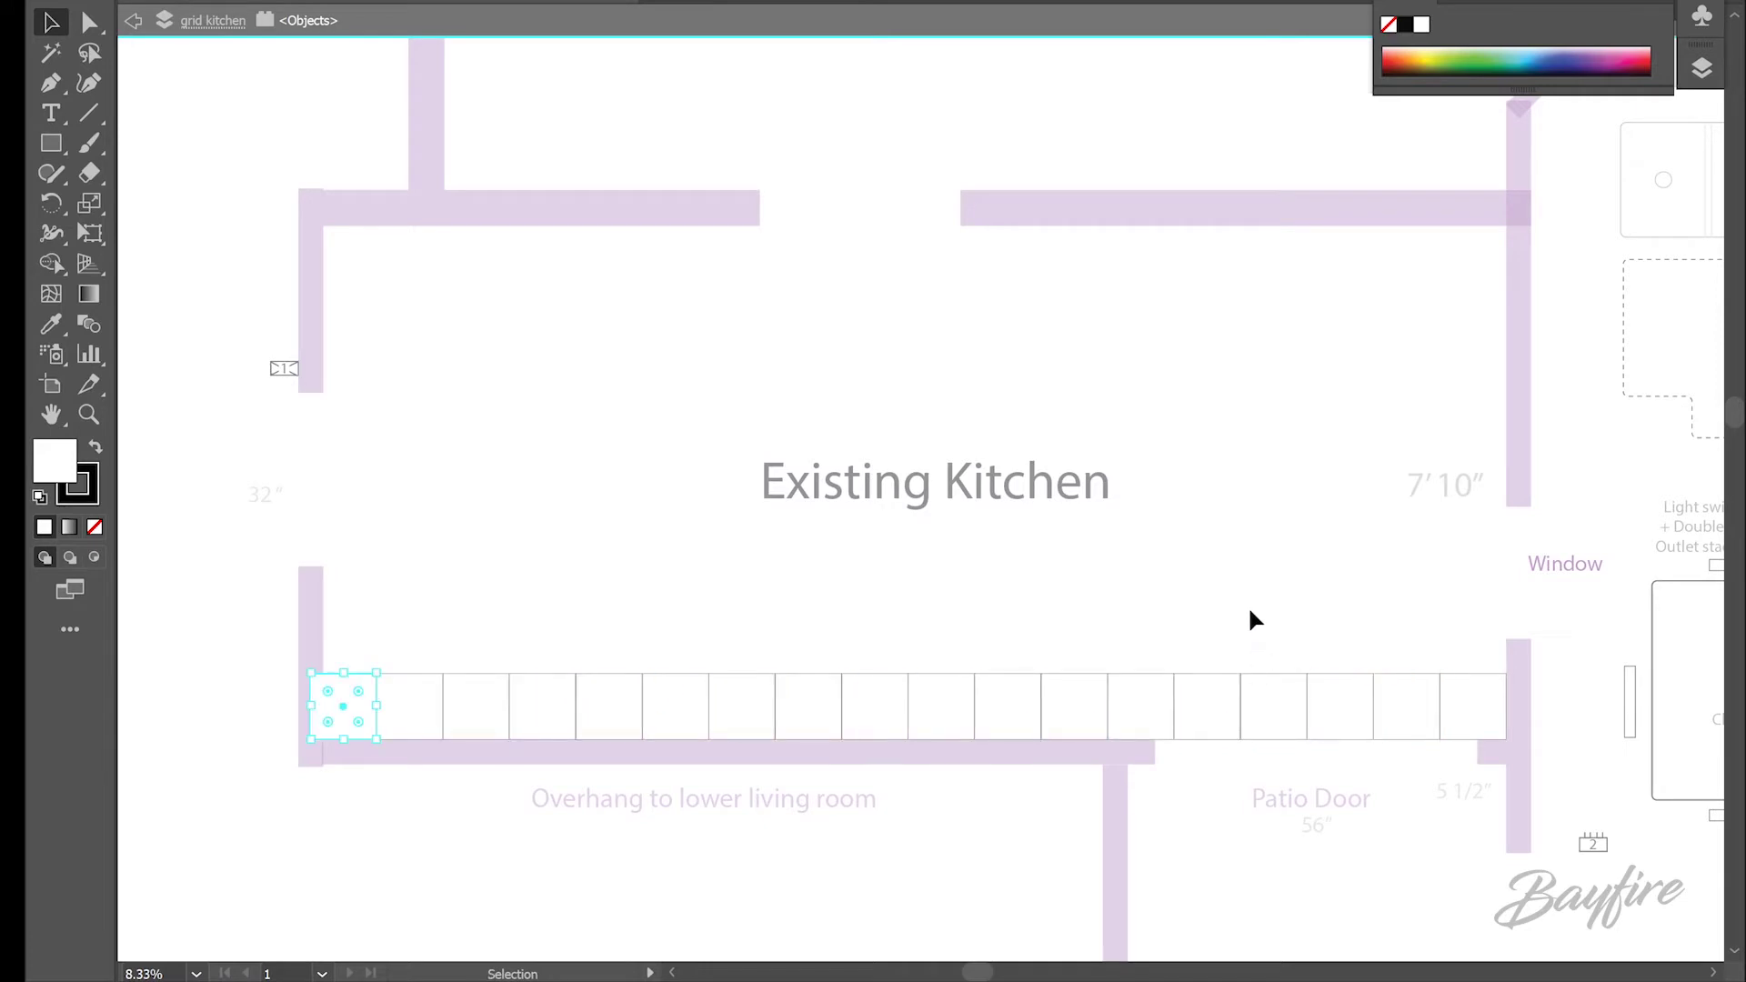
Duplicate the entire row of squares straight up so the copy sits directly on top of the first row.
click(1246, 623)
drag(365, 682, 1519, 746)
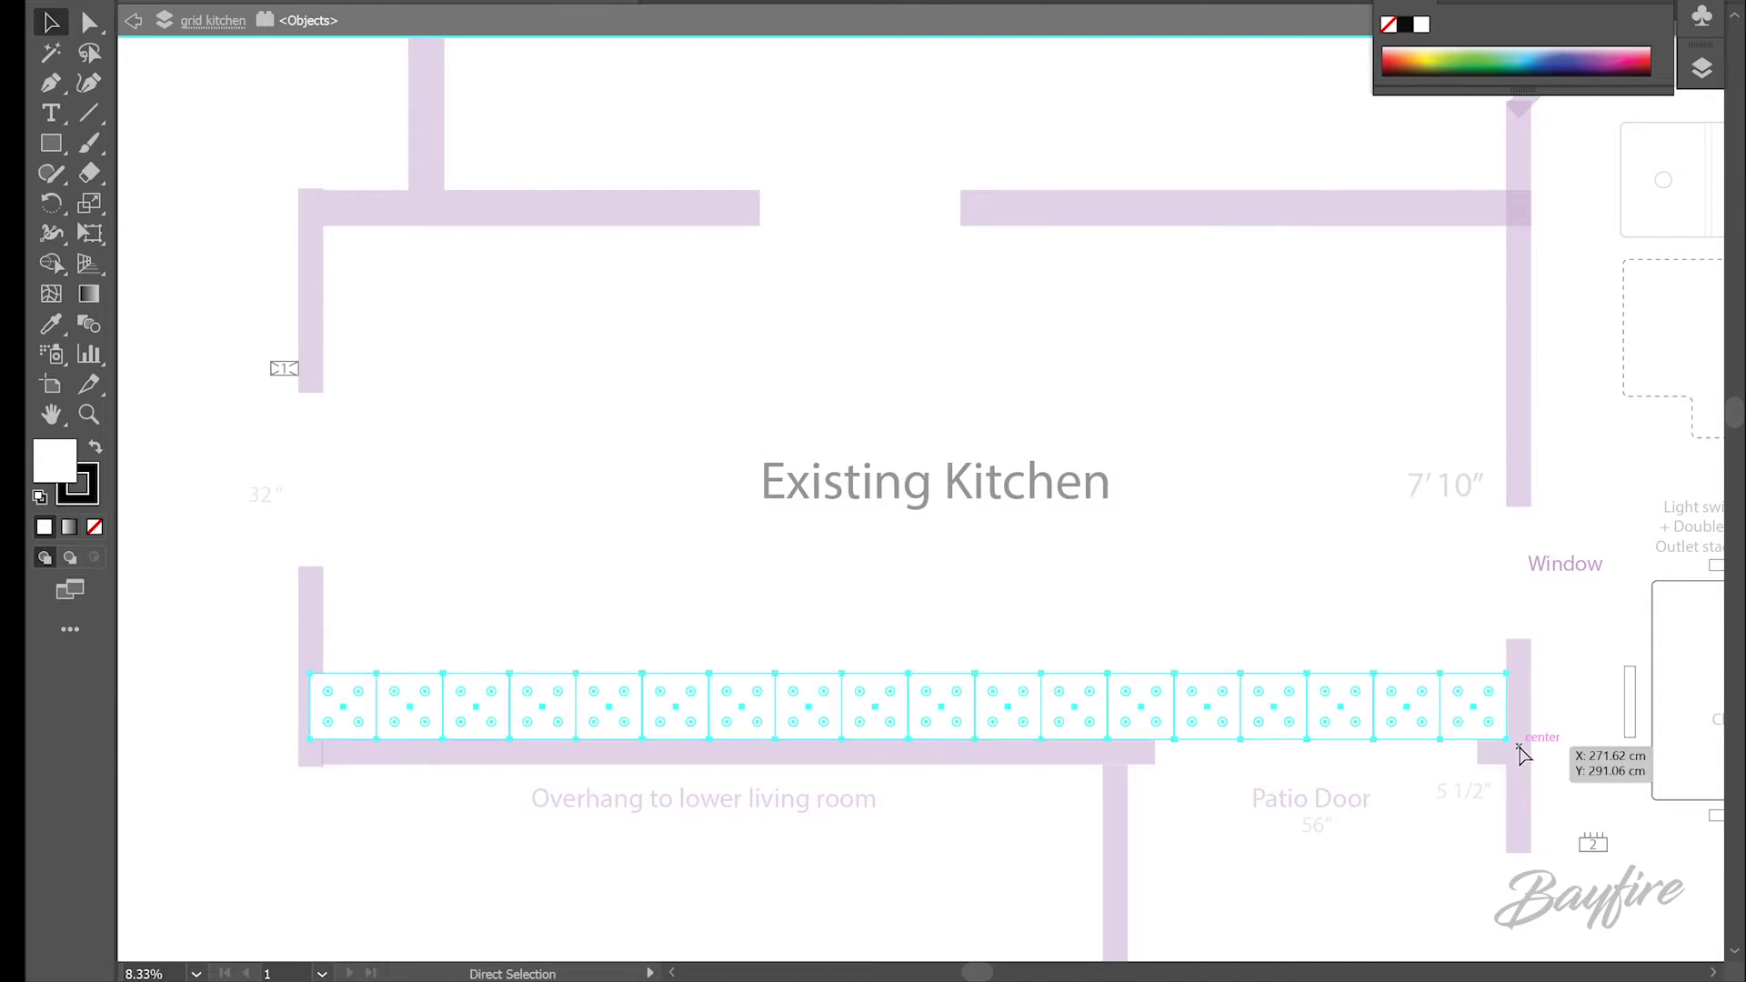
alt+shift+drag(1339, 730, 1342, 666)
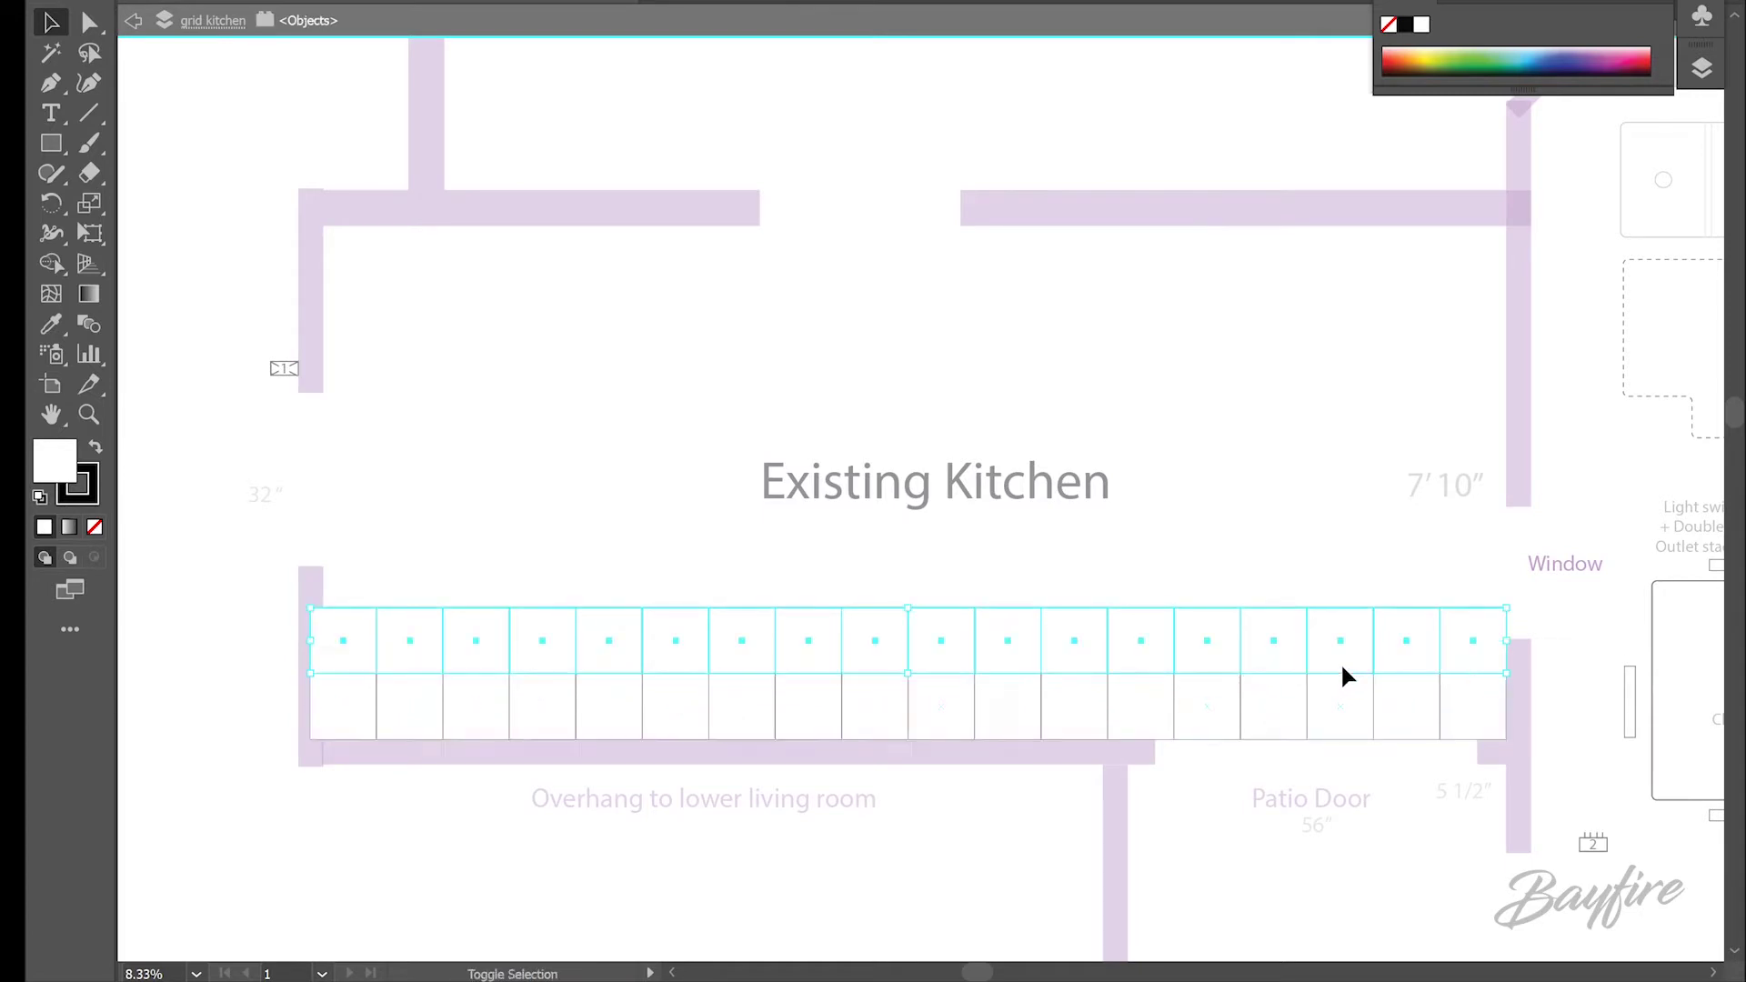
click(1286, 511)
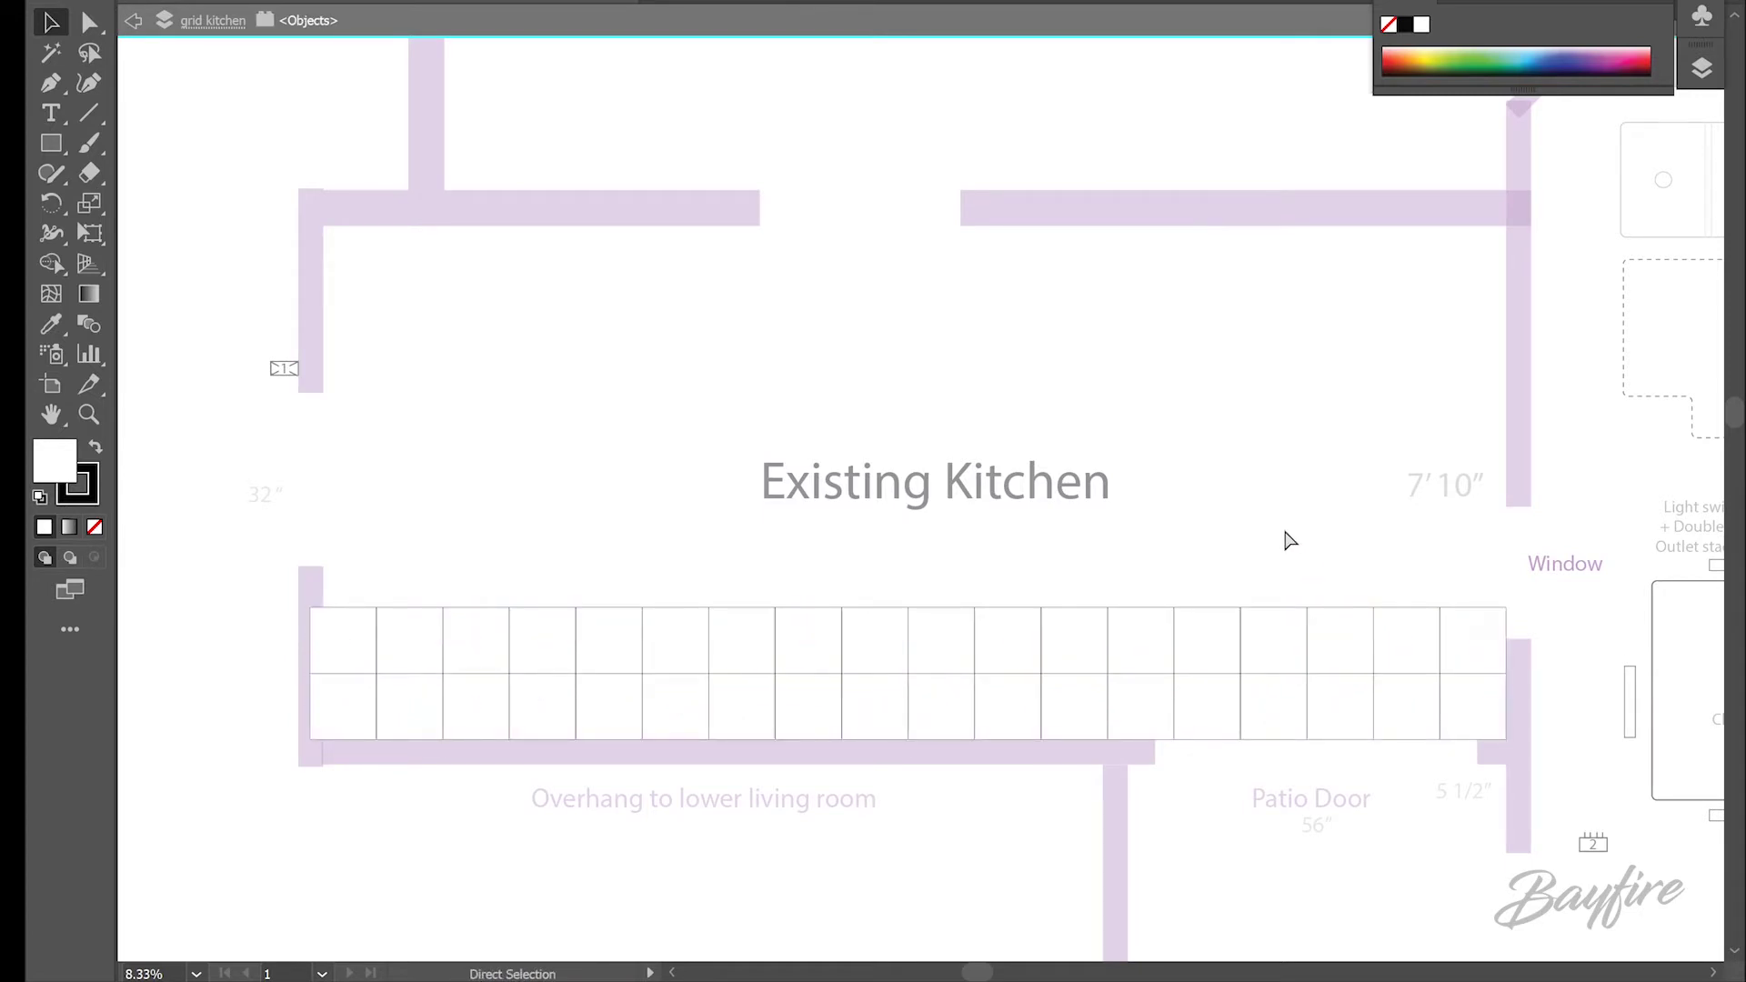
Repeat the row duplication six times to fill the Existing Kitchen with grid squares, and deselect them.
key(ctrl+d)
key(ctrl+d)
key(ctrl+d)
key(ctrl+d)
key(ctrl+d)
key(ctrl+d)
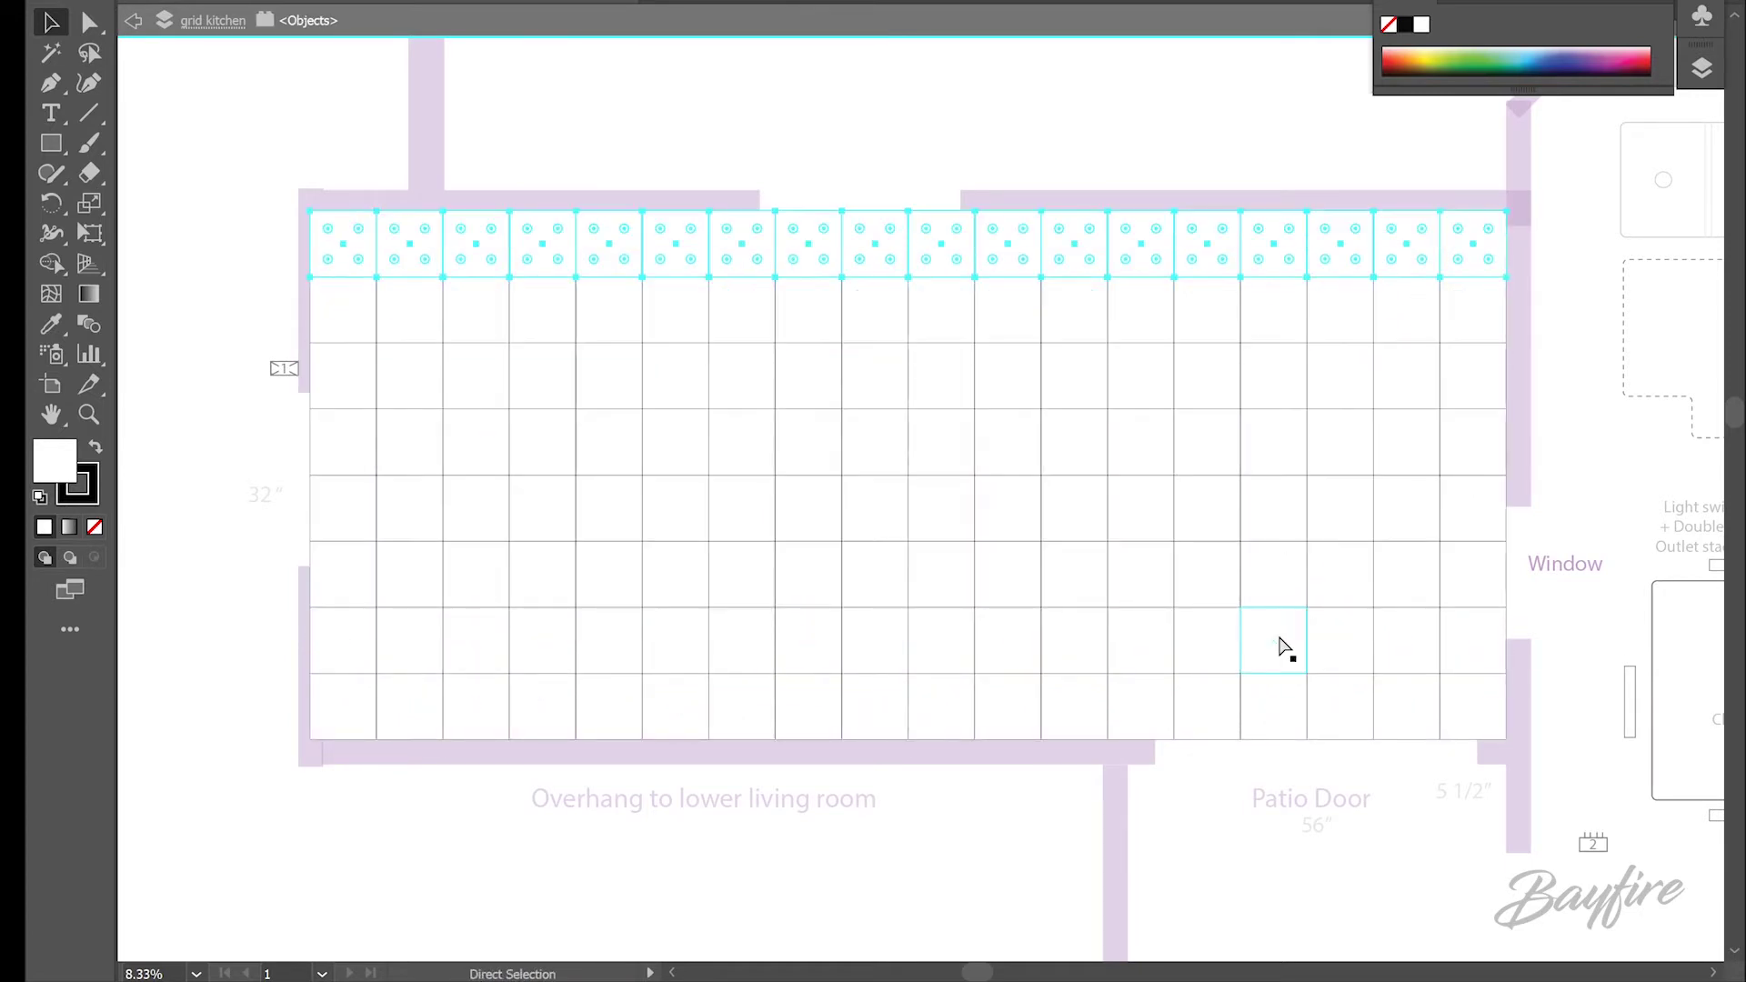
click(1564, 650)
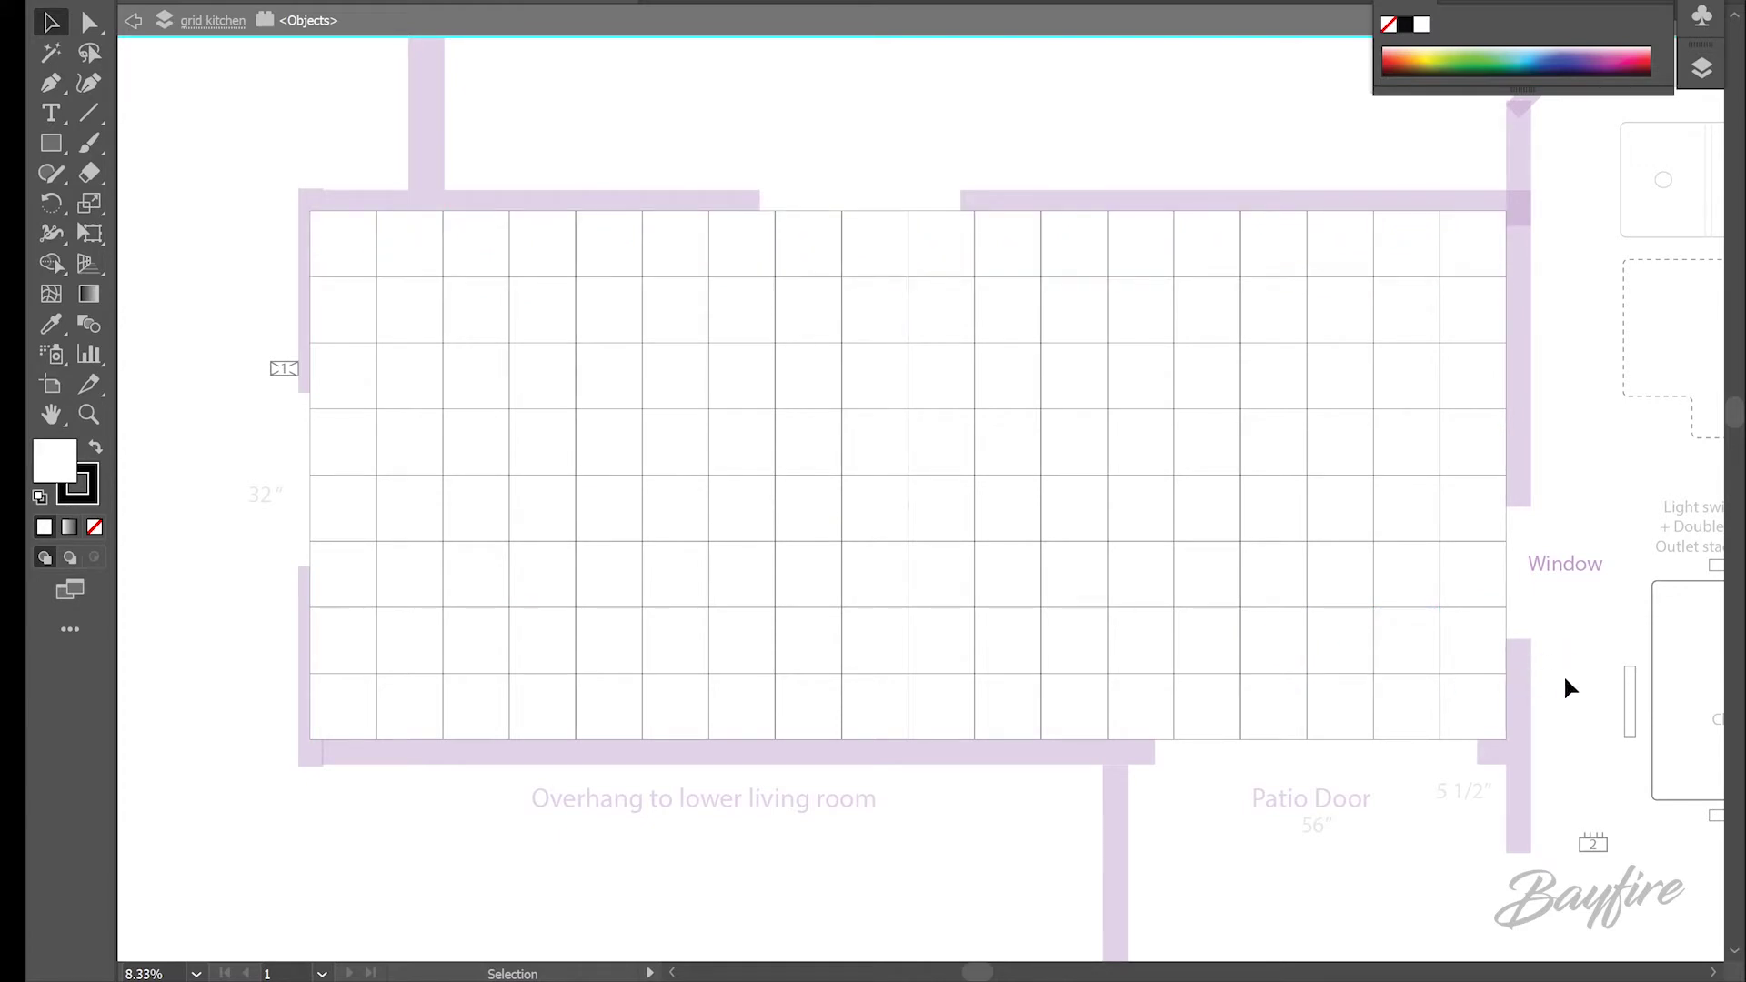
Exit isolation mode to return to the full floor plan.
double_click(1565, 679)
scroll(1060, 566, right, 1)
scroll(1059, 566, up, 1)
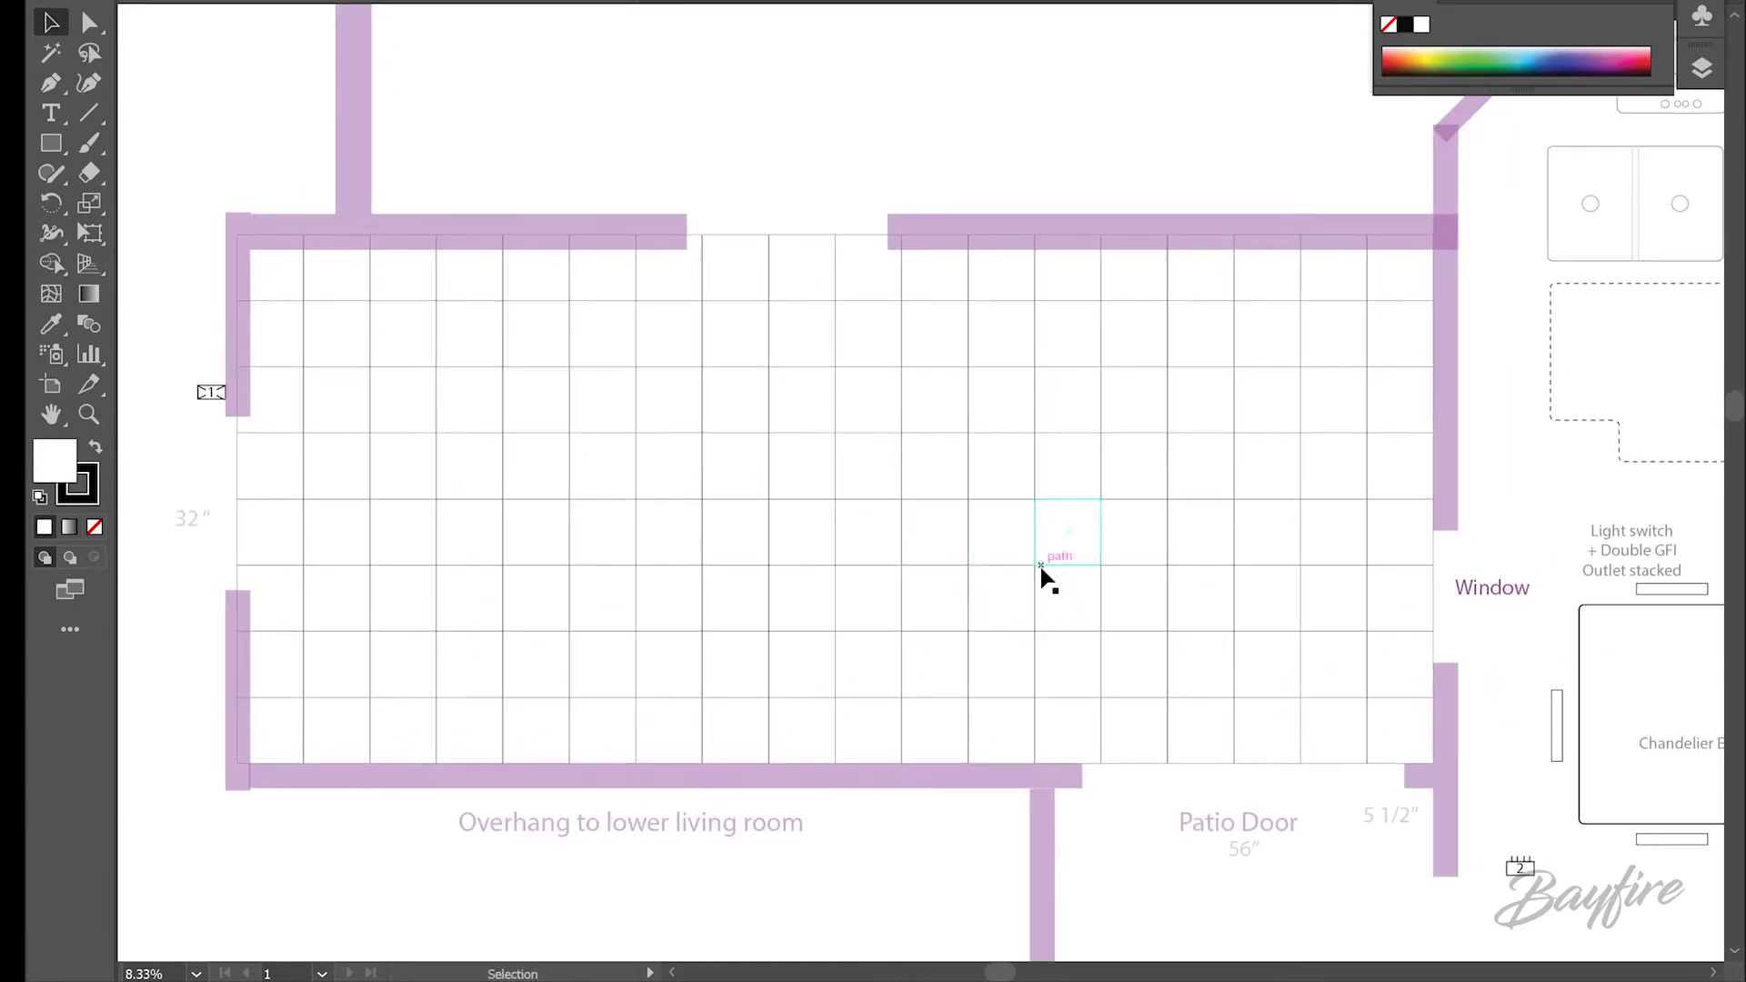
scroll(895, 473, up, 1)
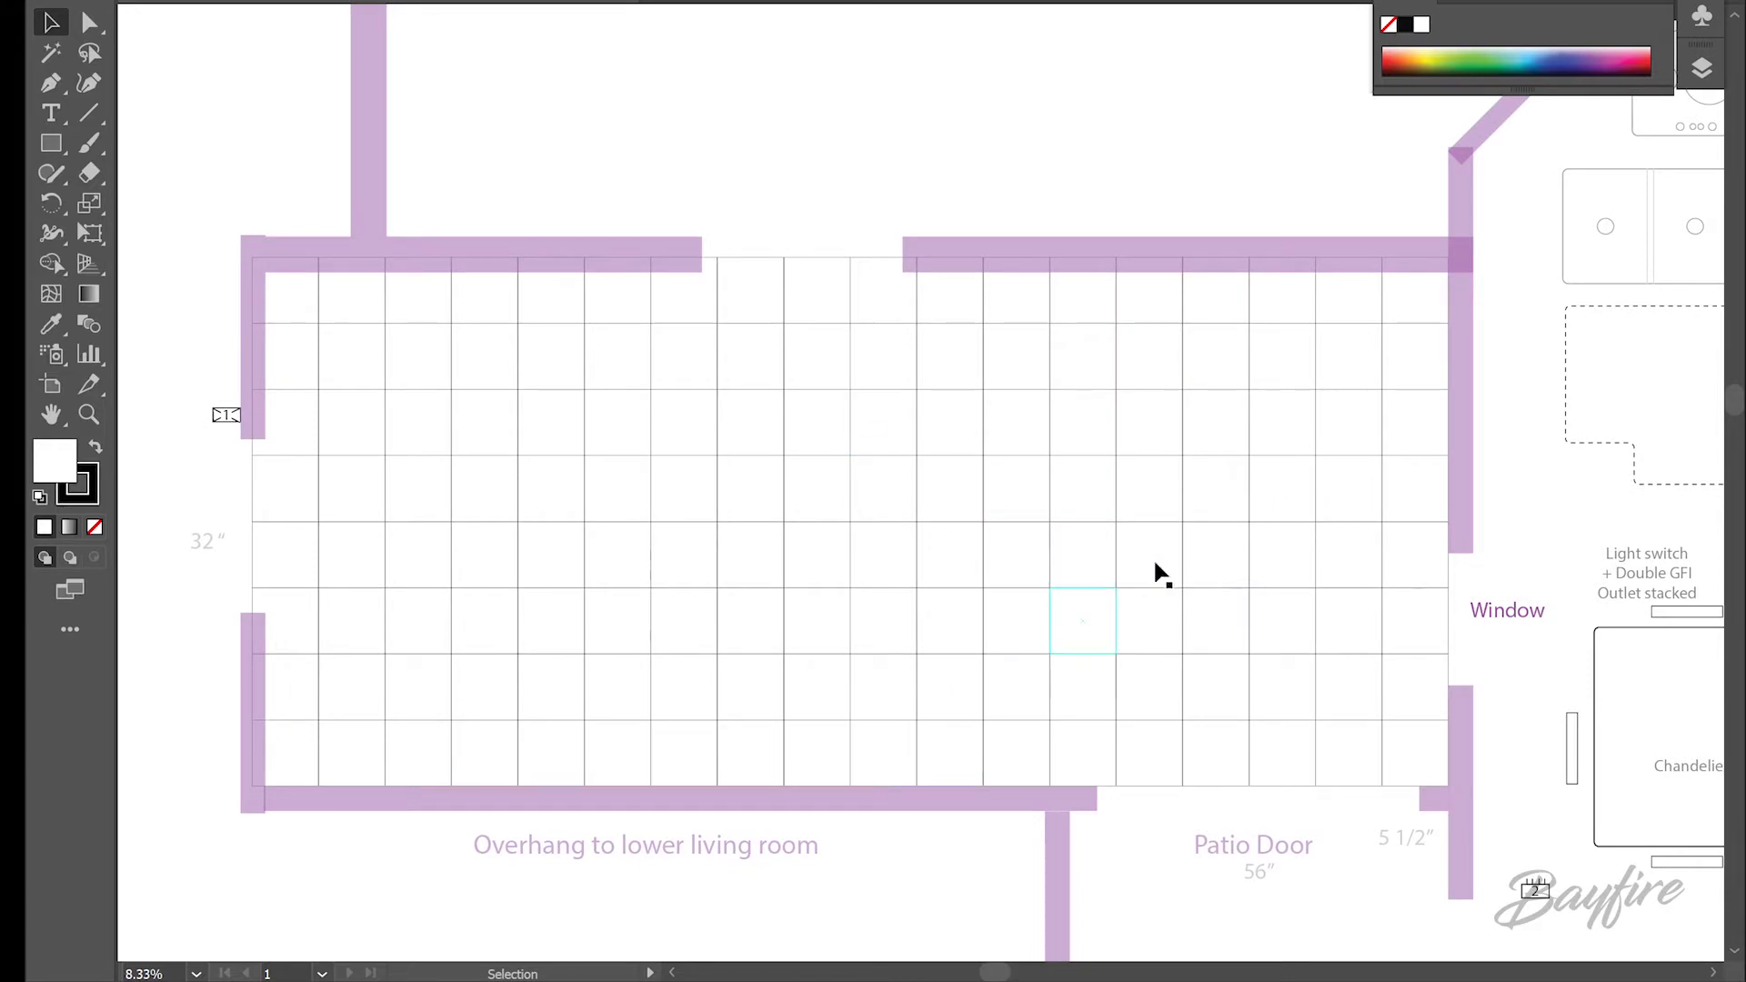
key(z)
alt+click(928, 530)
drag(1025, 658, 1121, 785)
key(v)
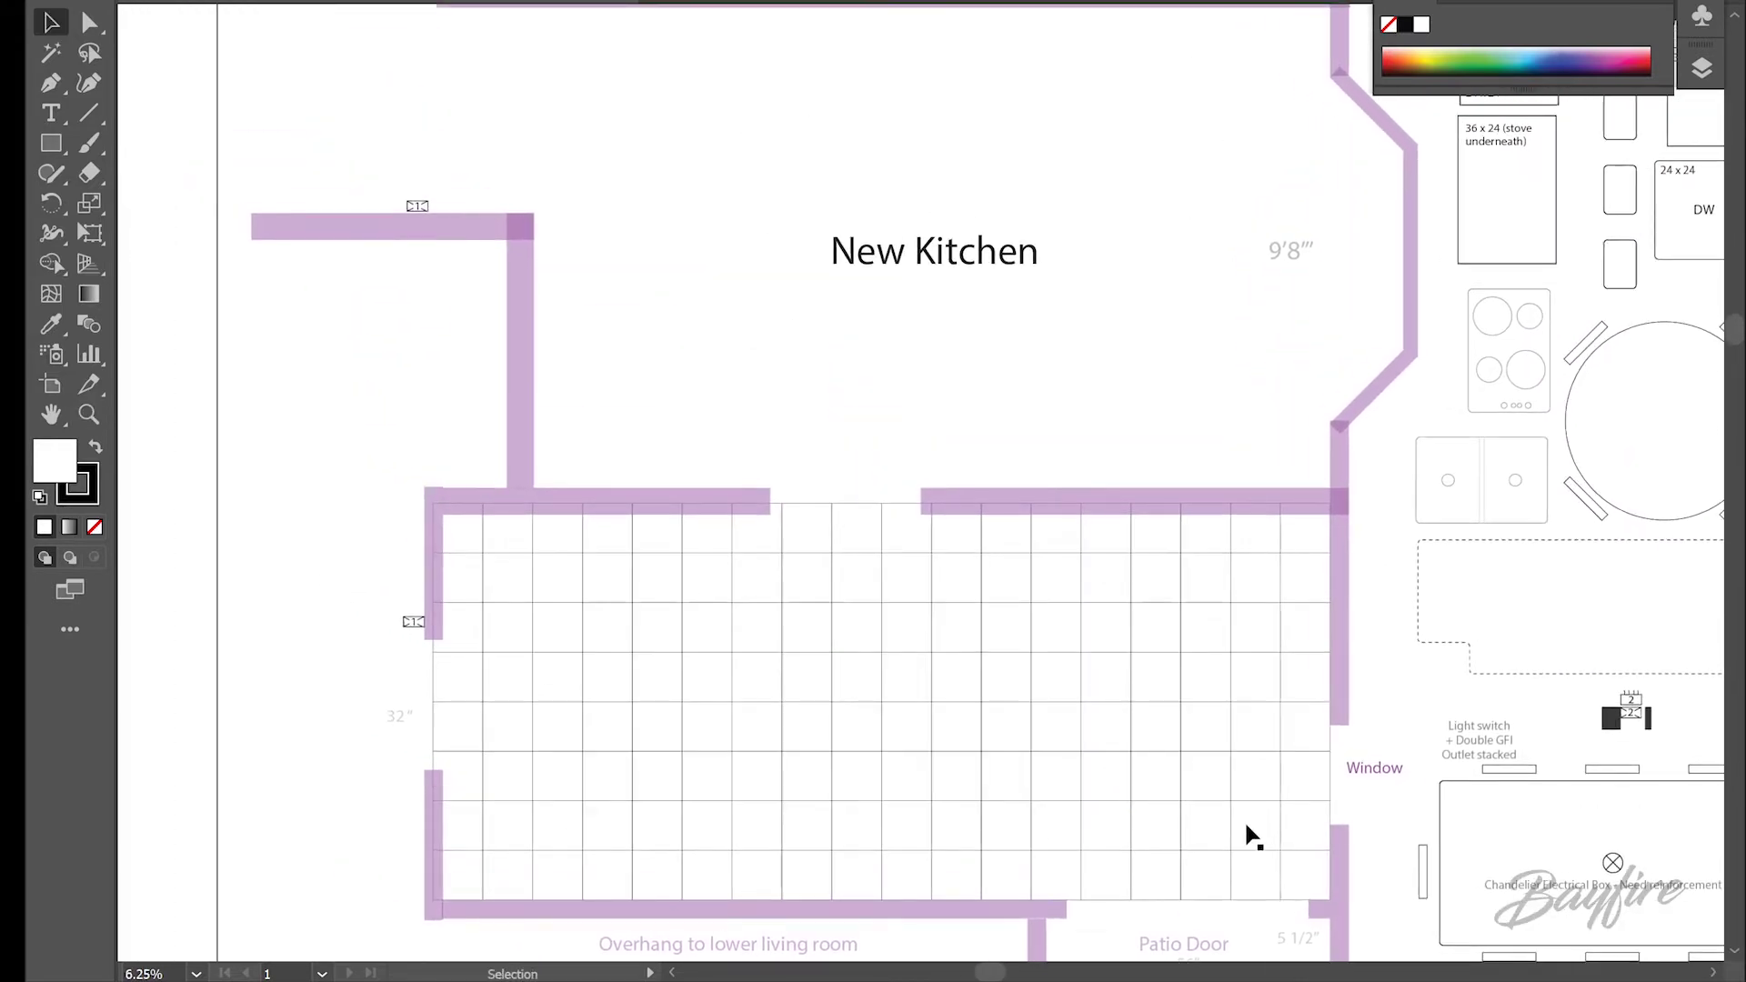
click(1298, 880)
double_click(1298, 882)
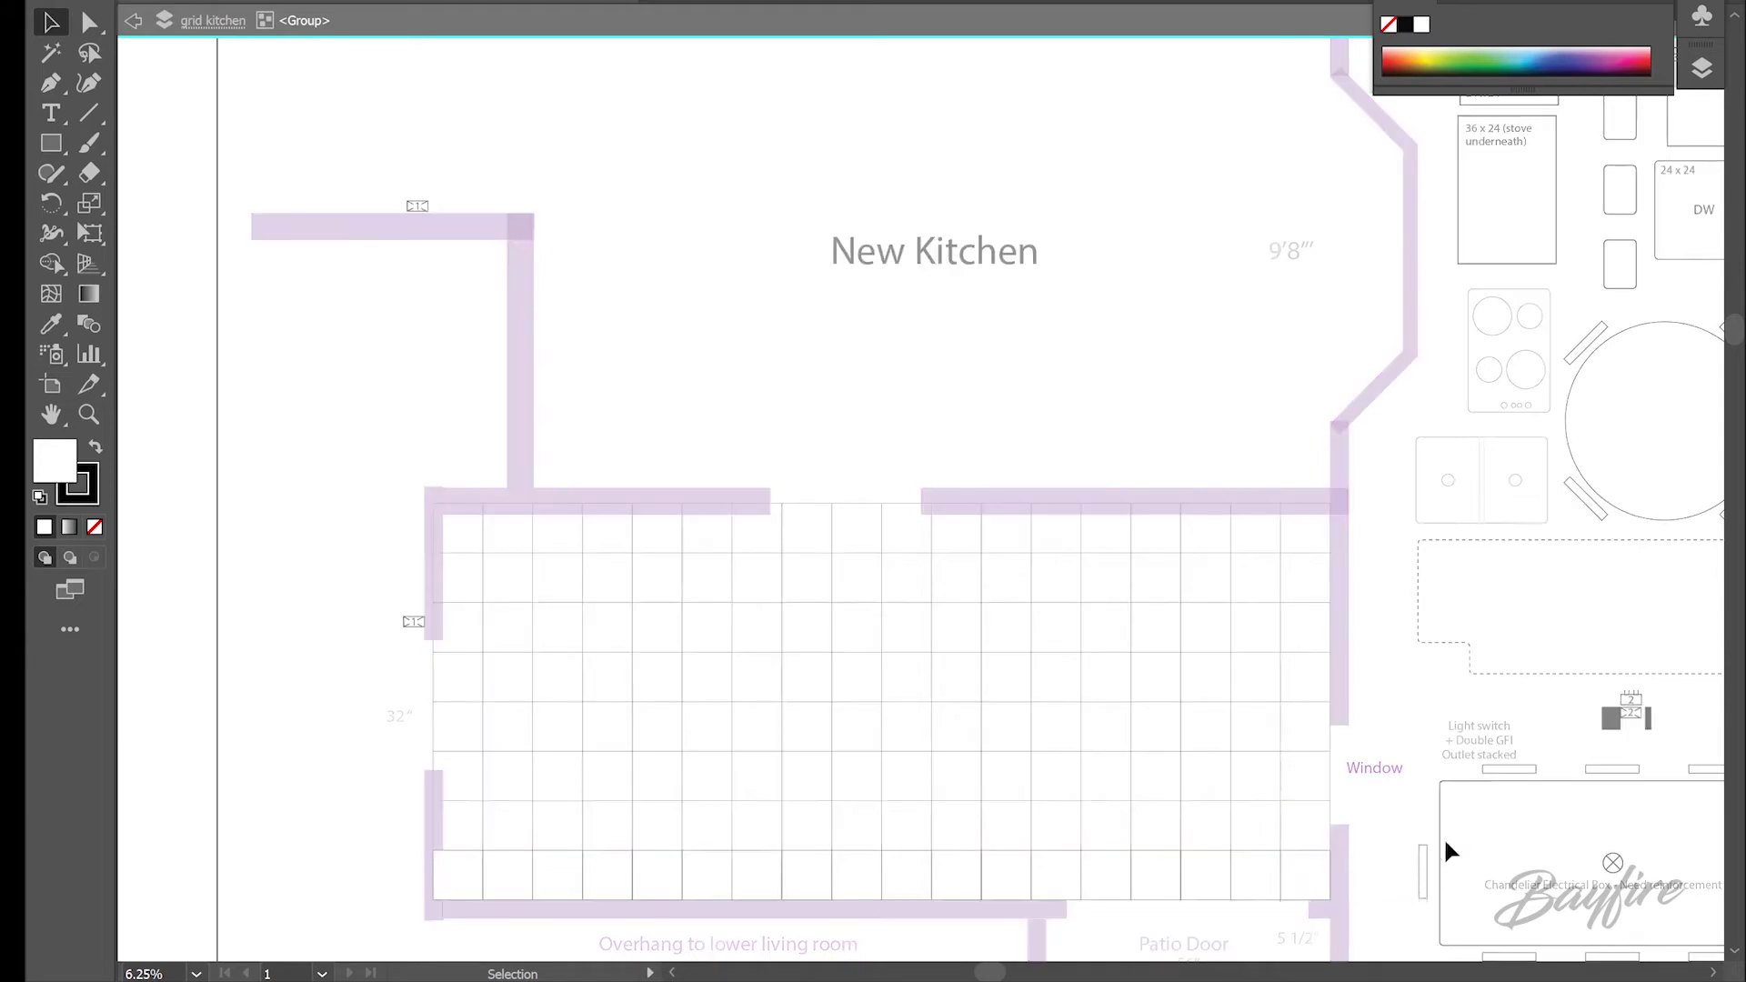
key(Escape)
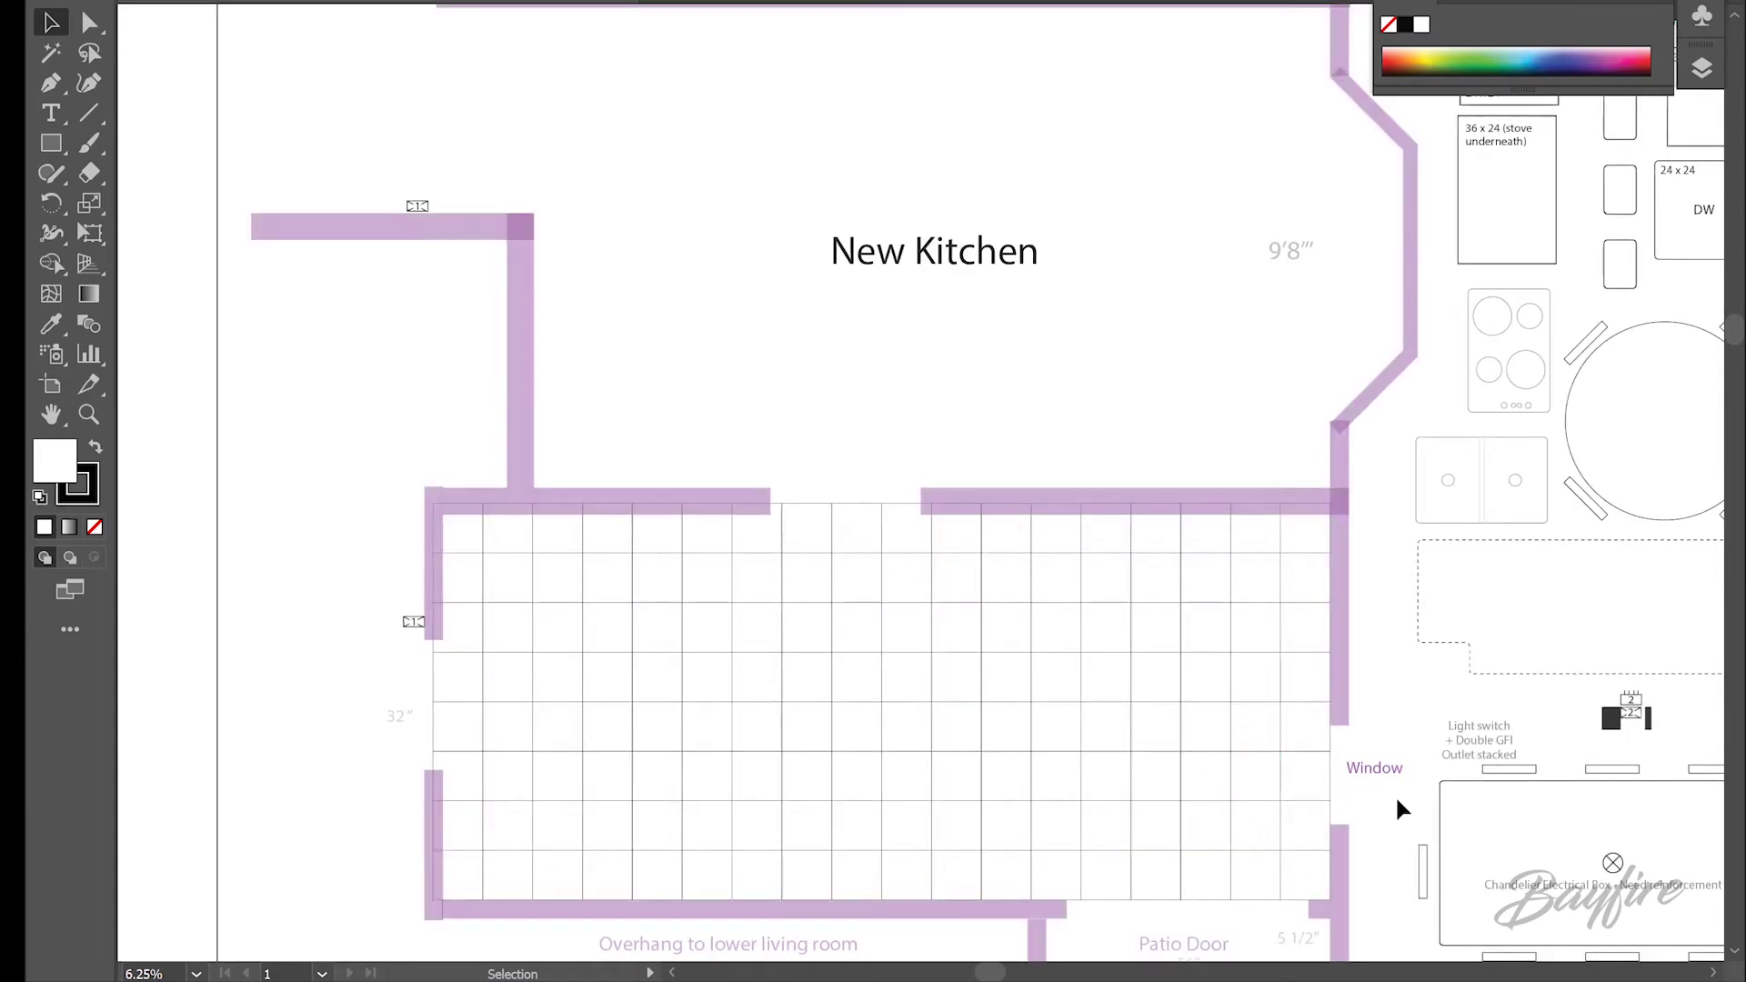
Select all eight rows of squares in the Existing Kitchen and duplicate the whole grid straight up over the New Kitchen.
shift+click(1301, 866)
shift+click(1305, 775)
shift+click(1306, 726)
shift+click(1302, 676)
shift+click(1298, 628)
shift+click(1297, 577)
shift+click(1295, 528)
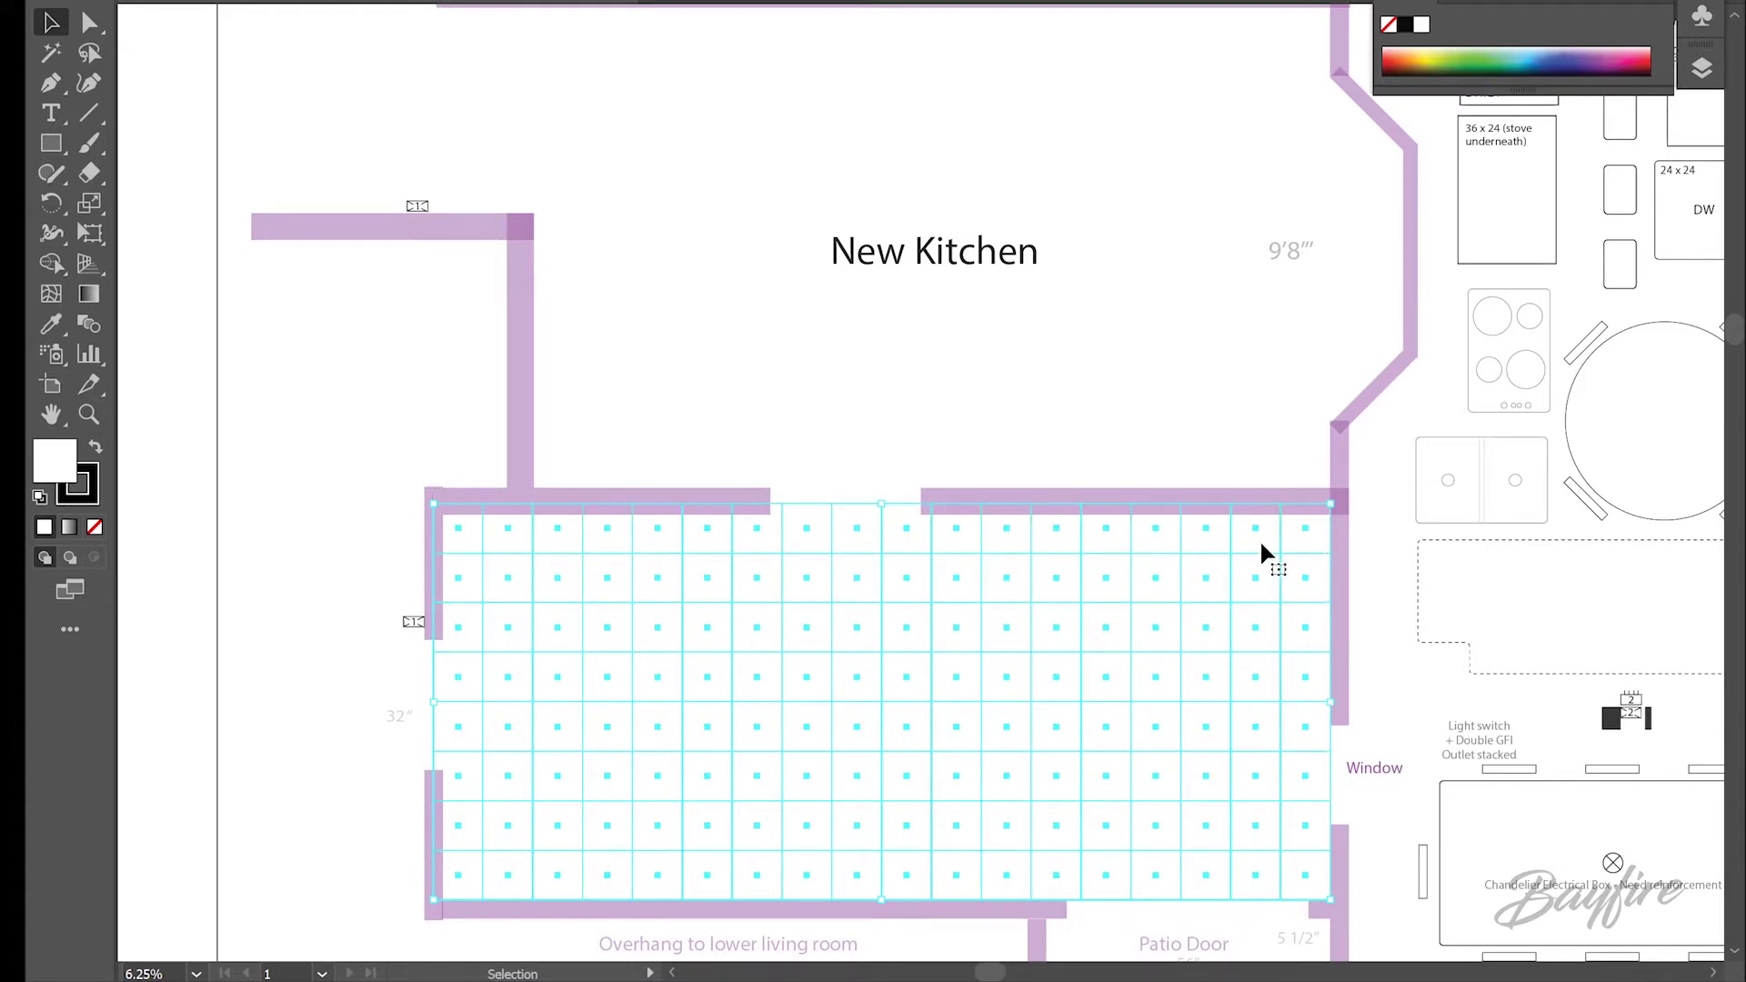
alt+drag(1141, 600, 1130, 242)
drag(1033, 468, 1013, 851)
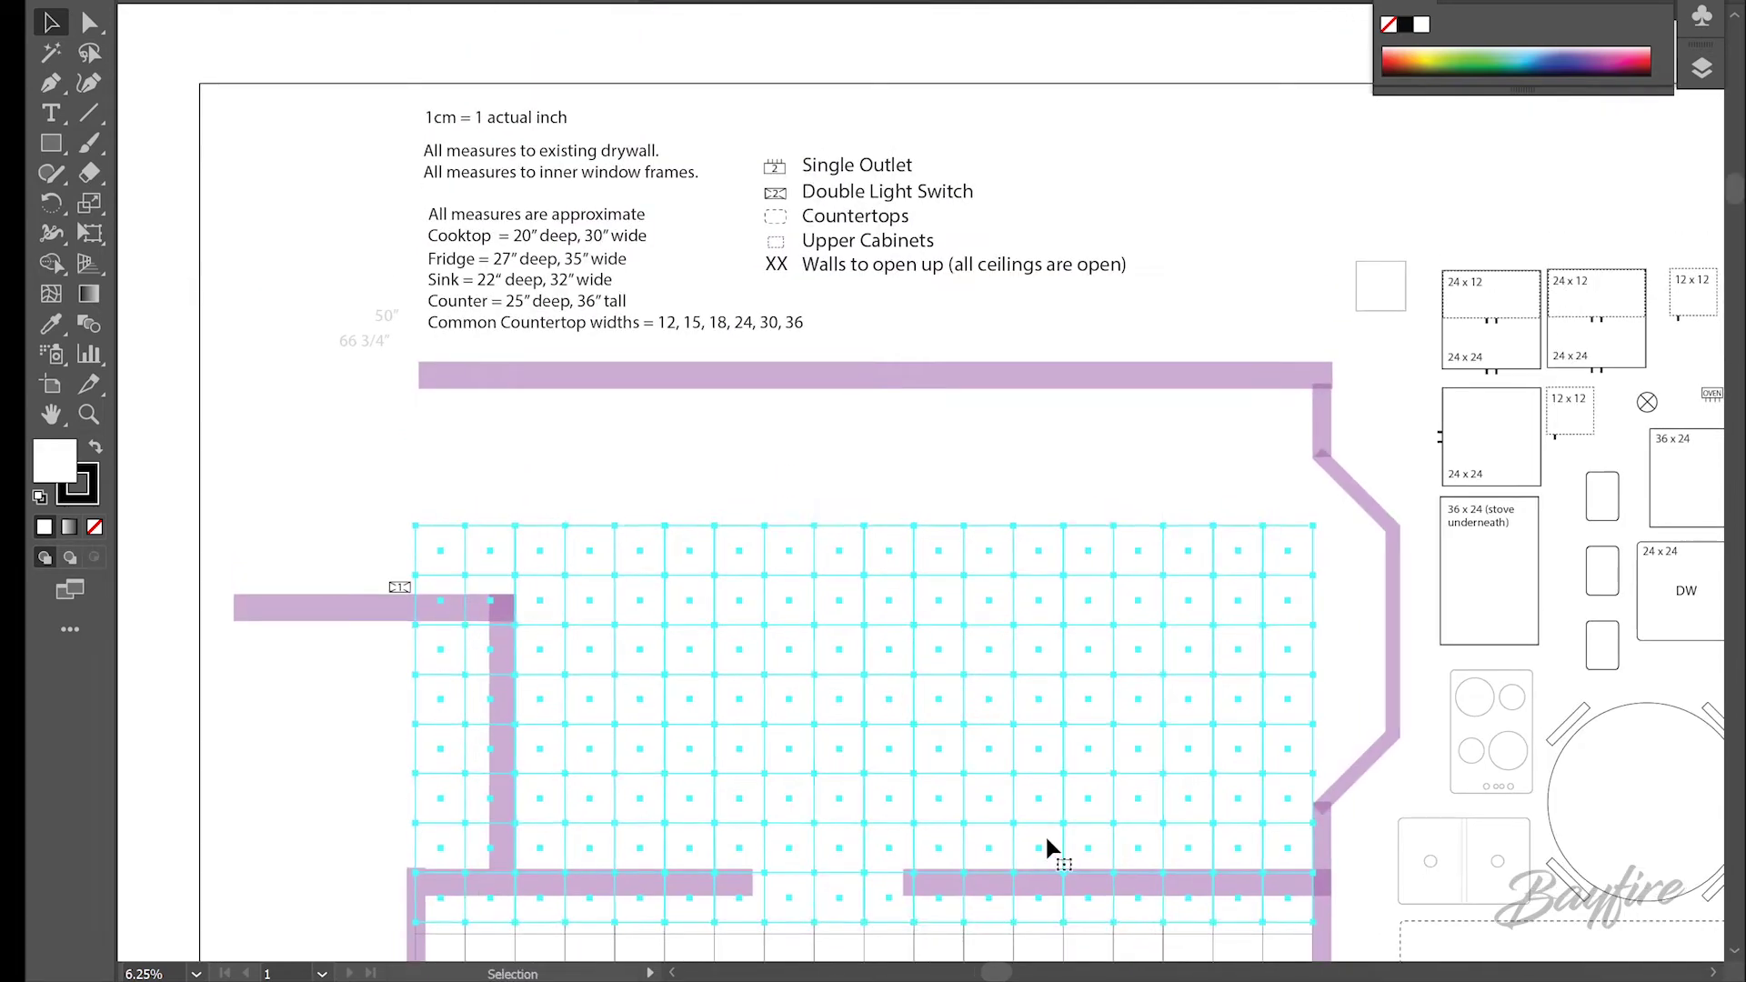
Move the duplicated grid straight down so its lower edge meets the upper edge of the wall dividing the two kitchens, and deselect it.
drag(1191, 741, 1405, 929)
key(z)
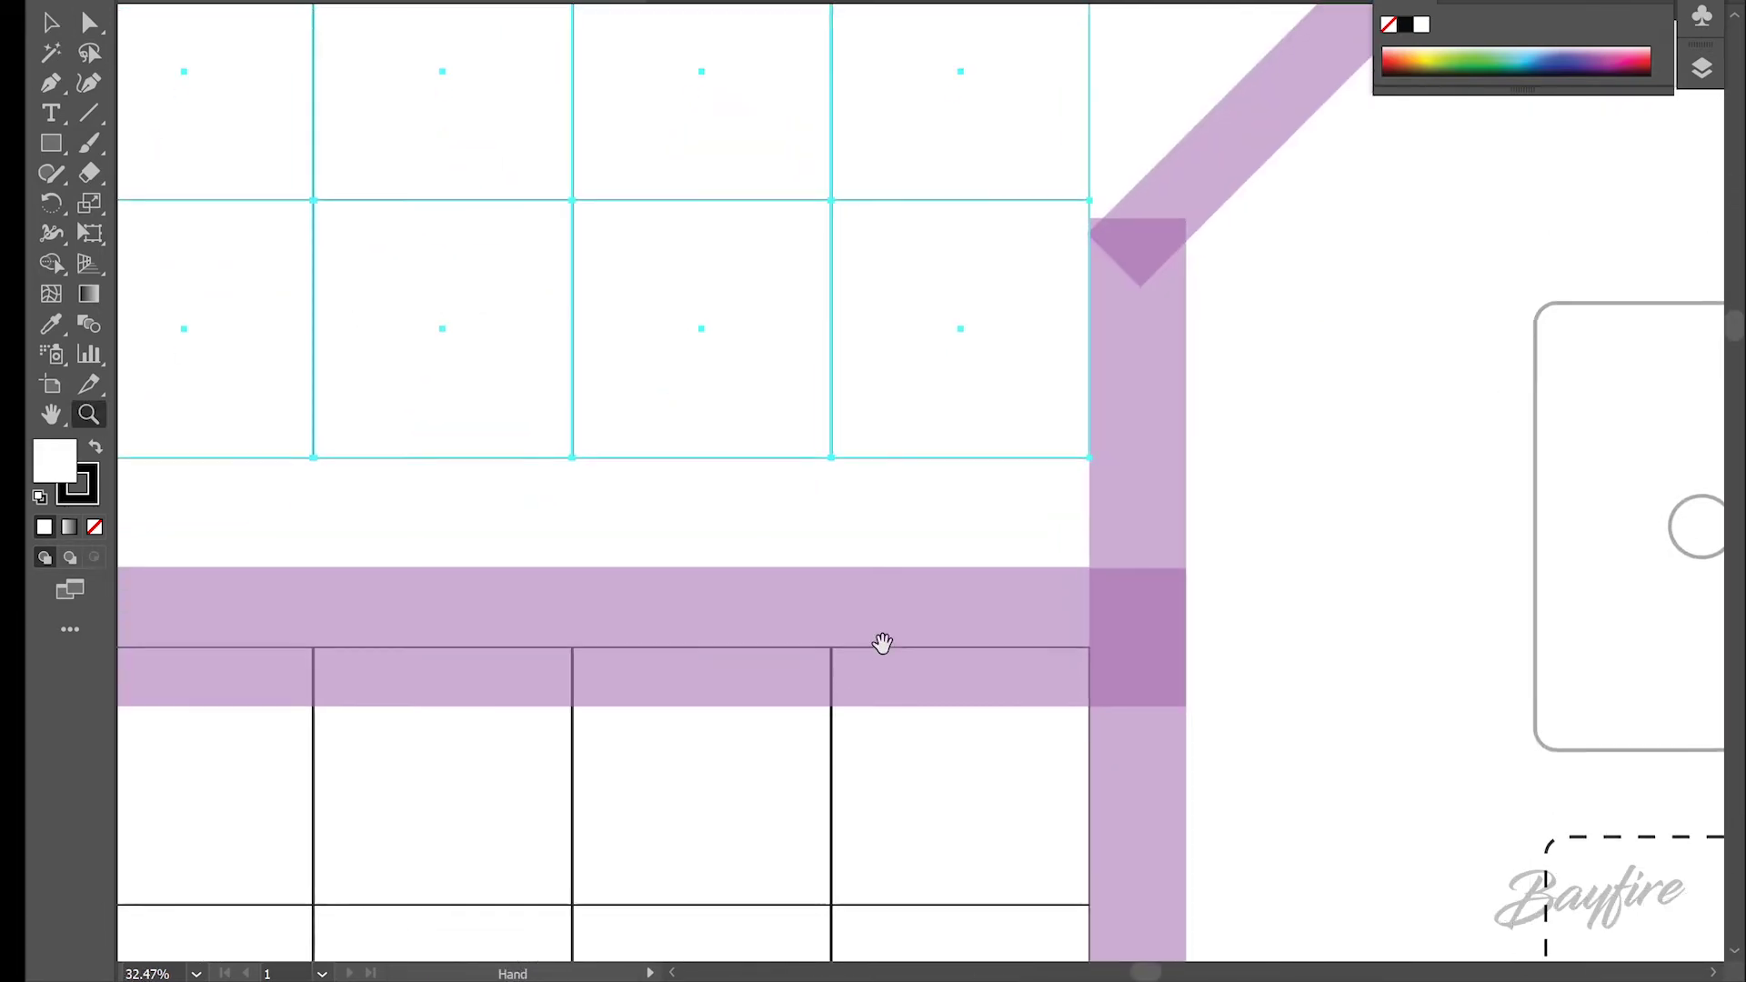
key(v)
shift+drag(1049, 421, 1044, 518)
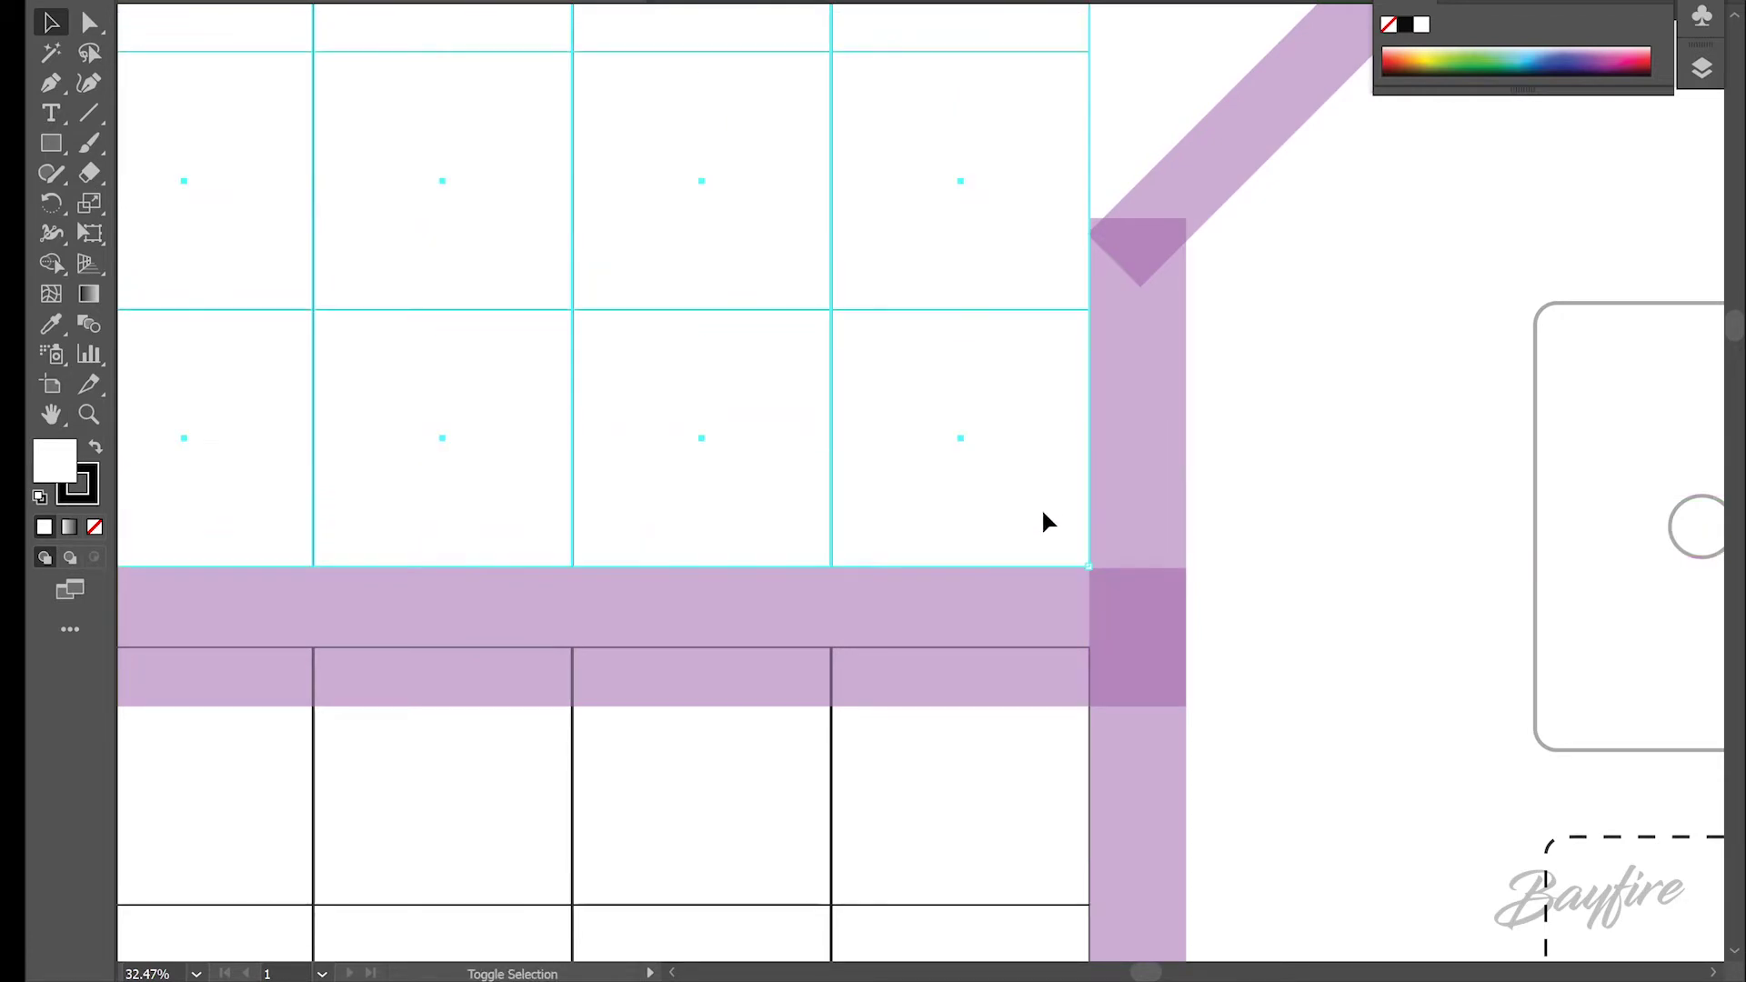
key(z)
alt+click(859, 552)
alt+click(859, 552)
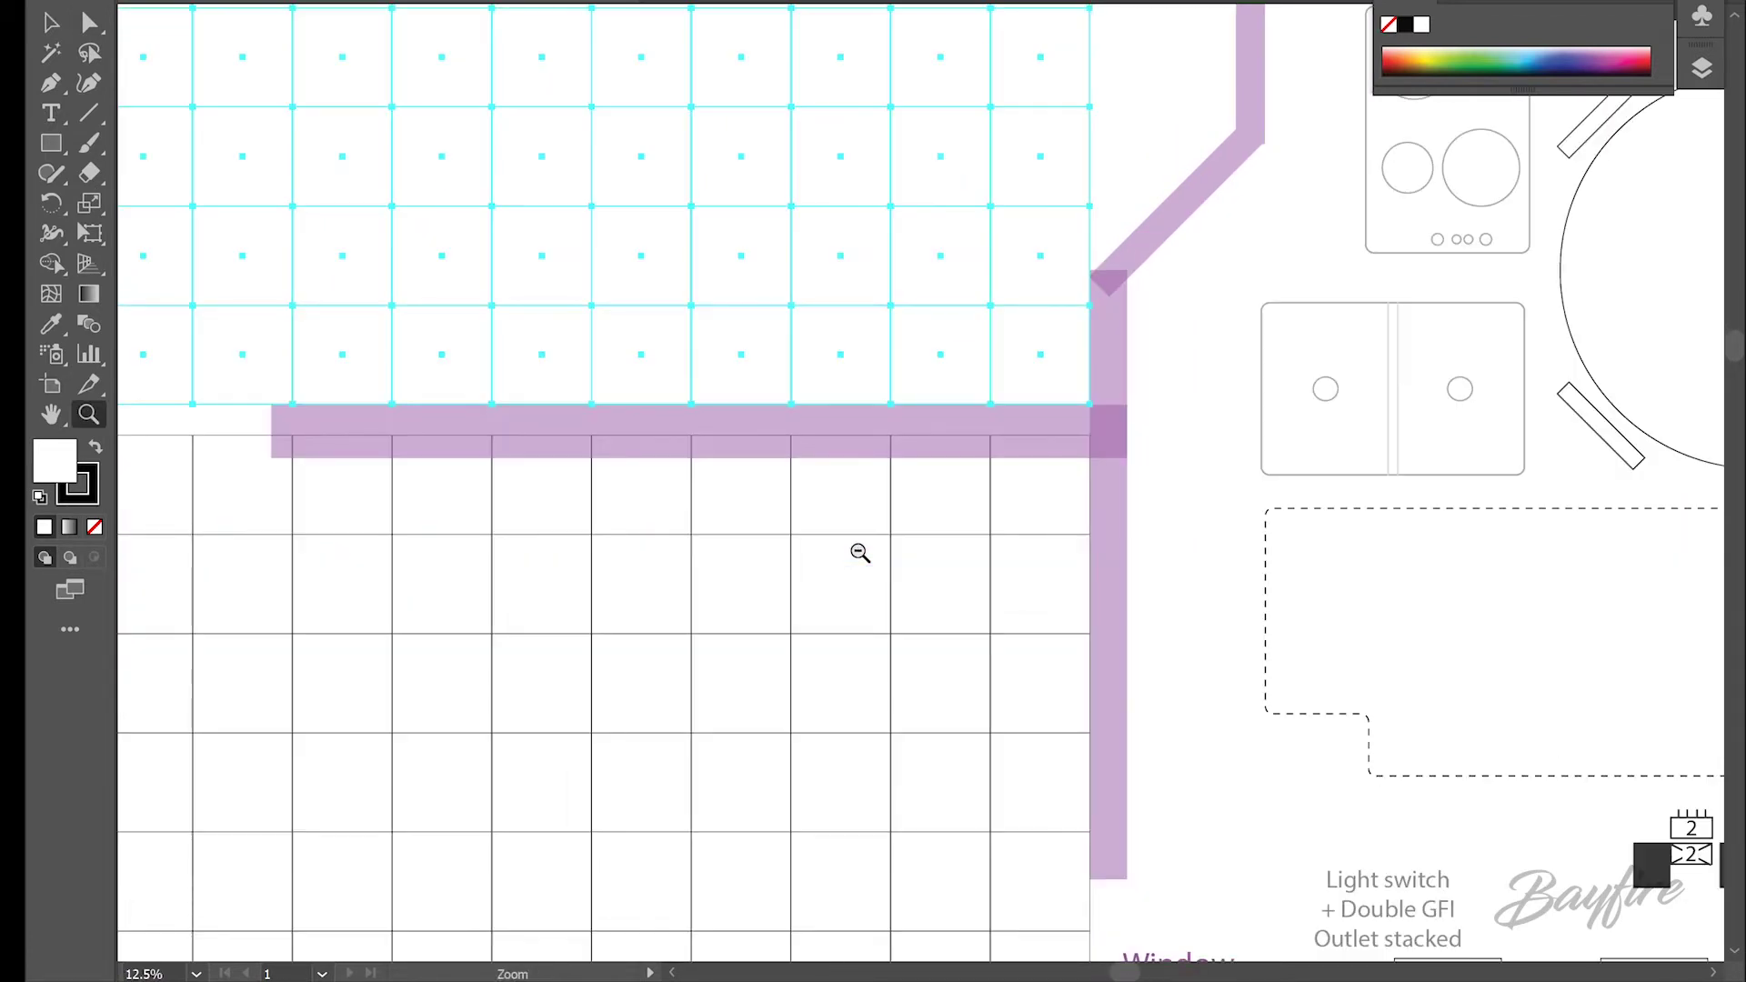
alt+click(859, 552)
drag(862, 545, 946, 783)
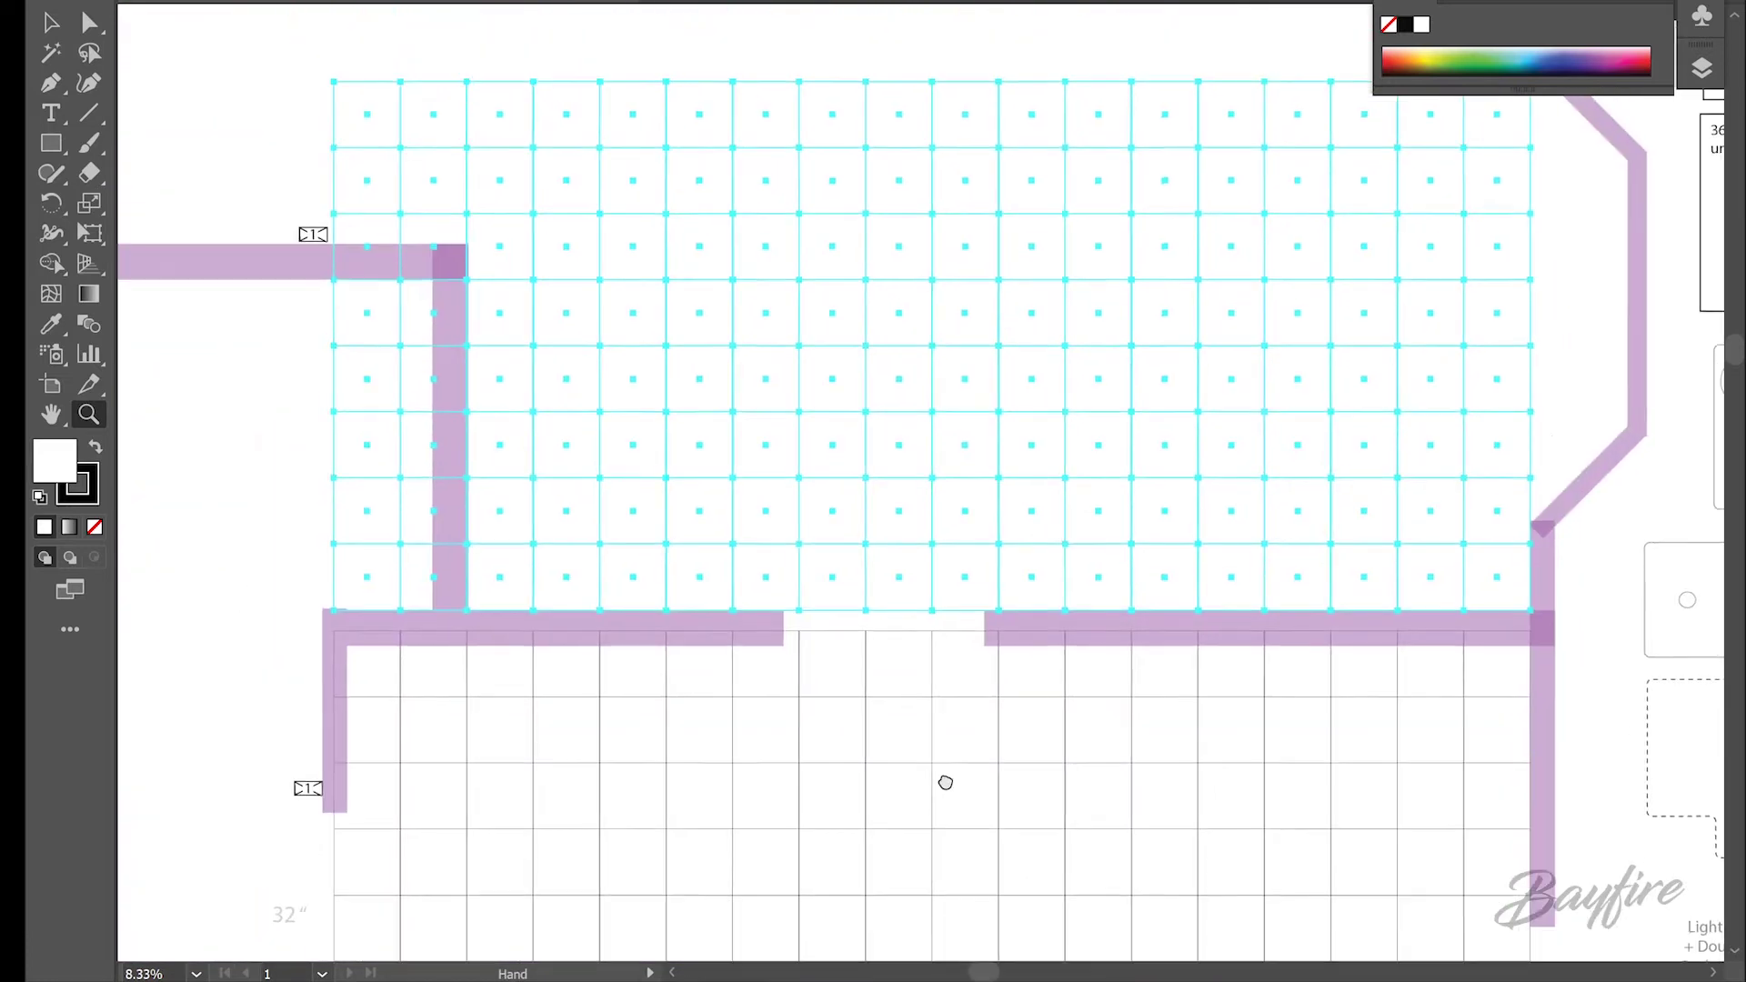
scroll(946, 783, up, 3)
key(v)
click(918, 189)
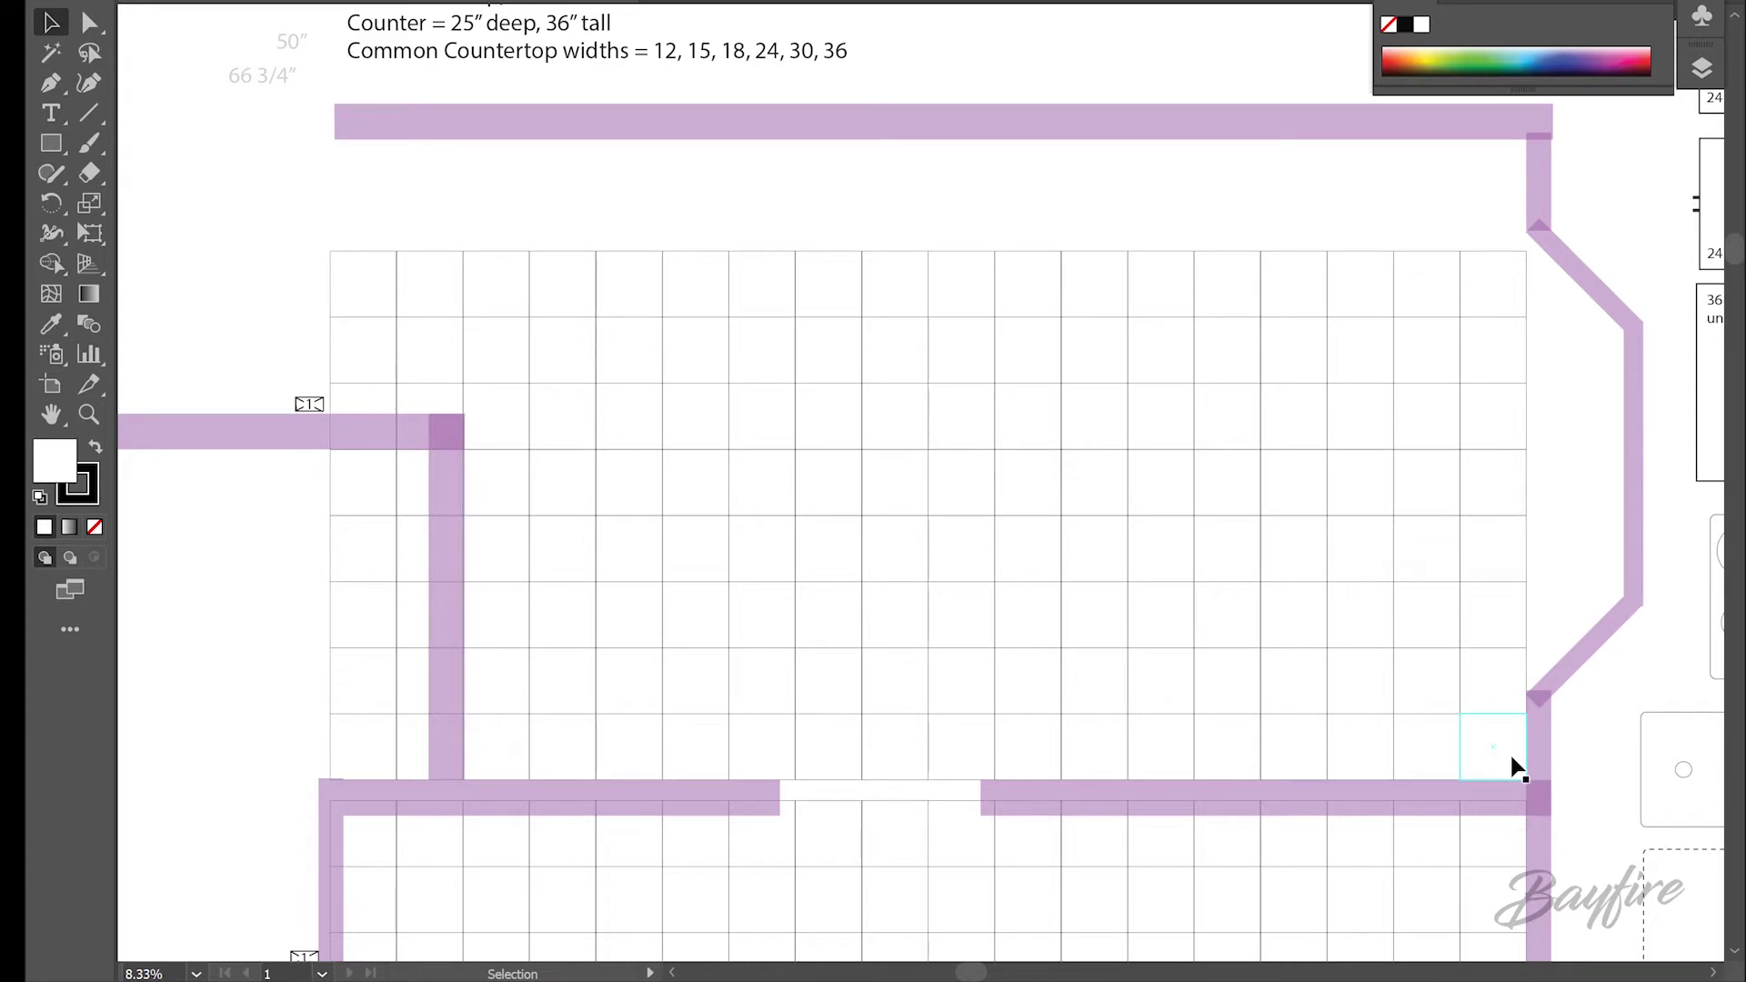
Examine the lower corner of the New Kitchen grid where it meets the dividing wall beneath the bay window.
key(z)
drag(1418, 637, 1598, 830)
key(v)
click(944, 643)
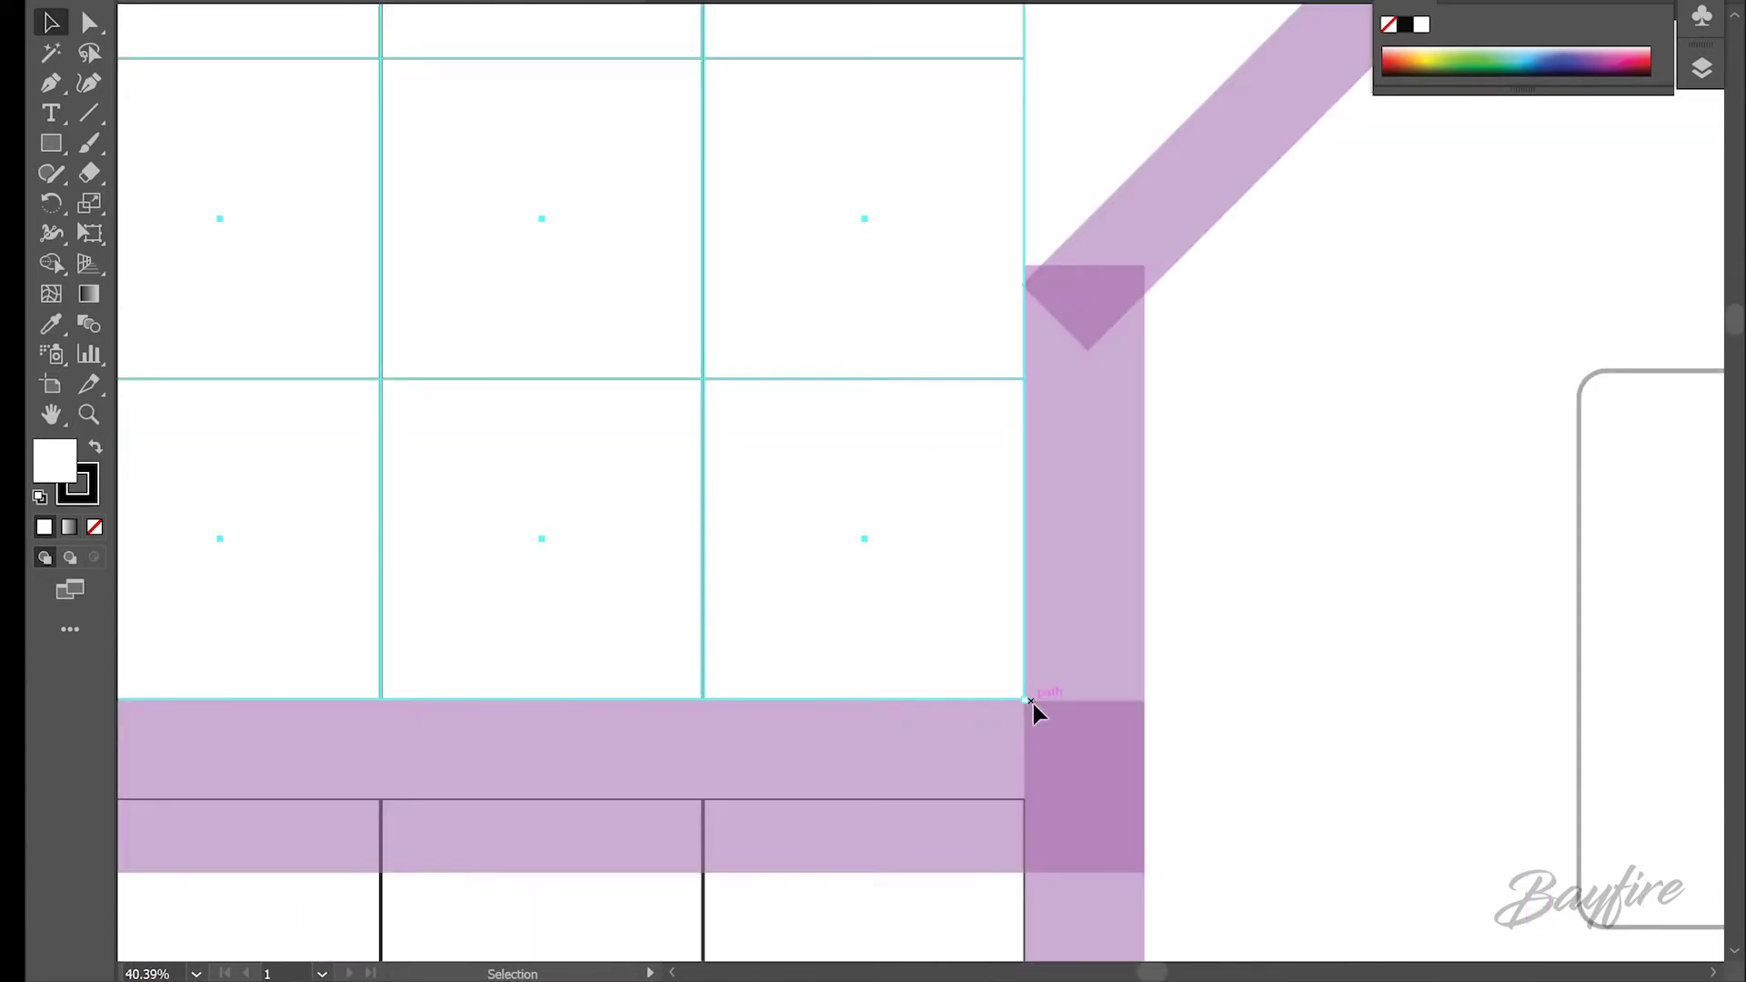
key(z)
alt+click(912, 709)
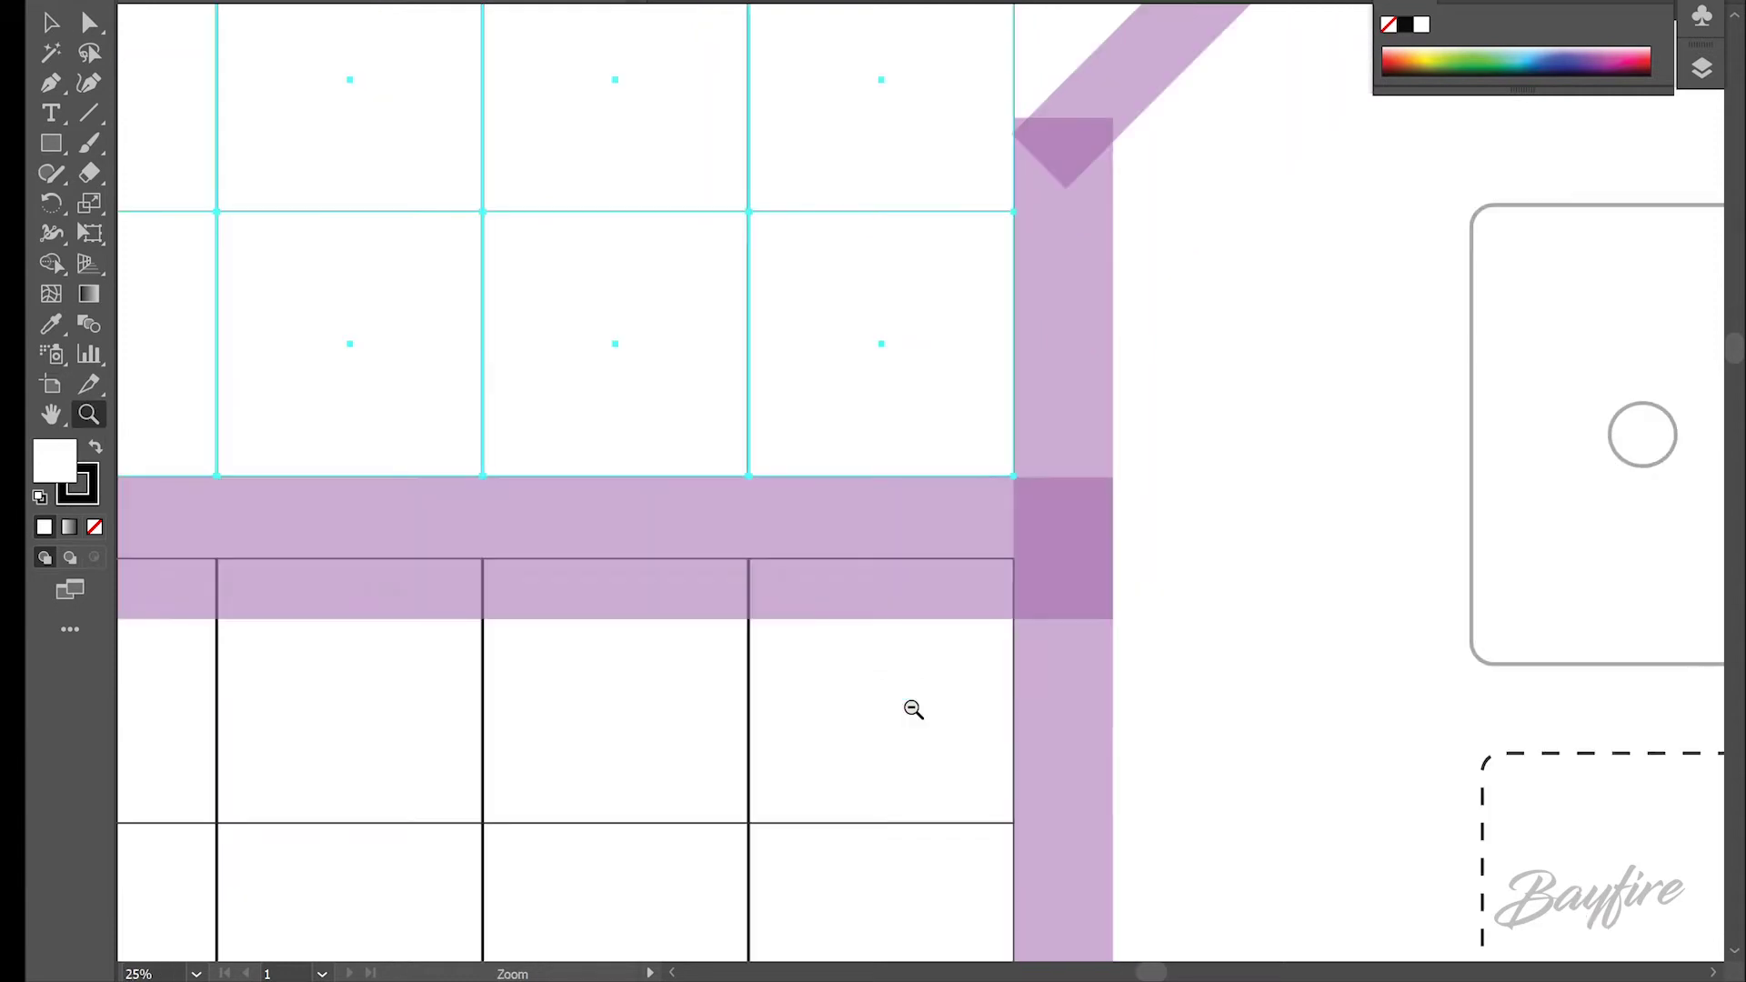
alt+click(912, 709)
alt+click(912, 710)
drag(912, 710, 997, 348)
scroll(996, 348, down, 5)
Examine the lower corner of the Existing Kitchen grid beside the patio door and window wall.
key(v)
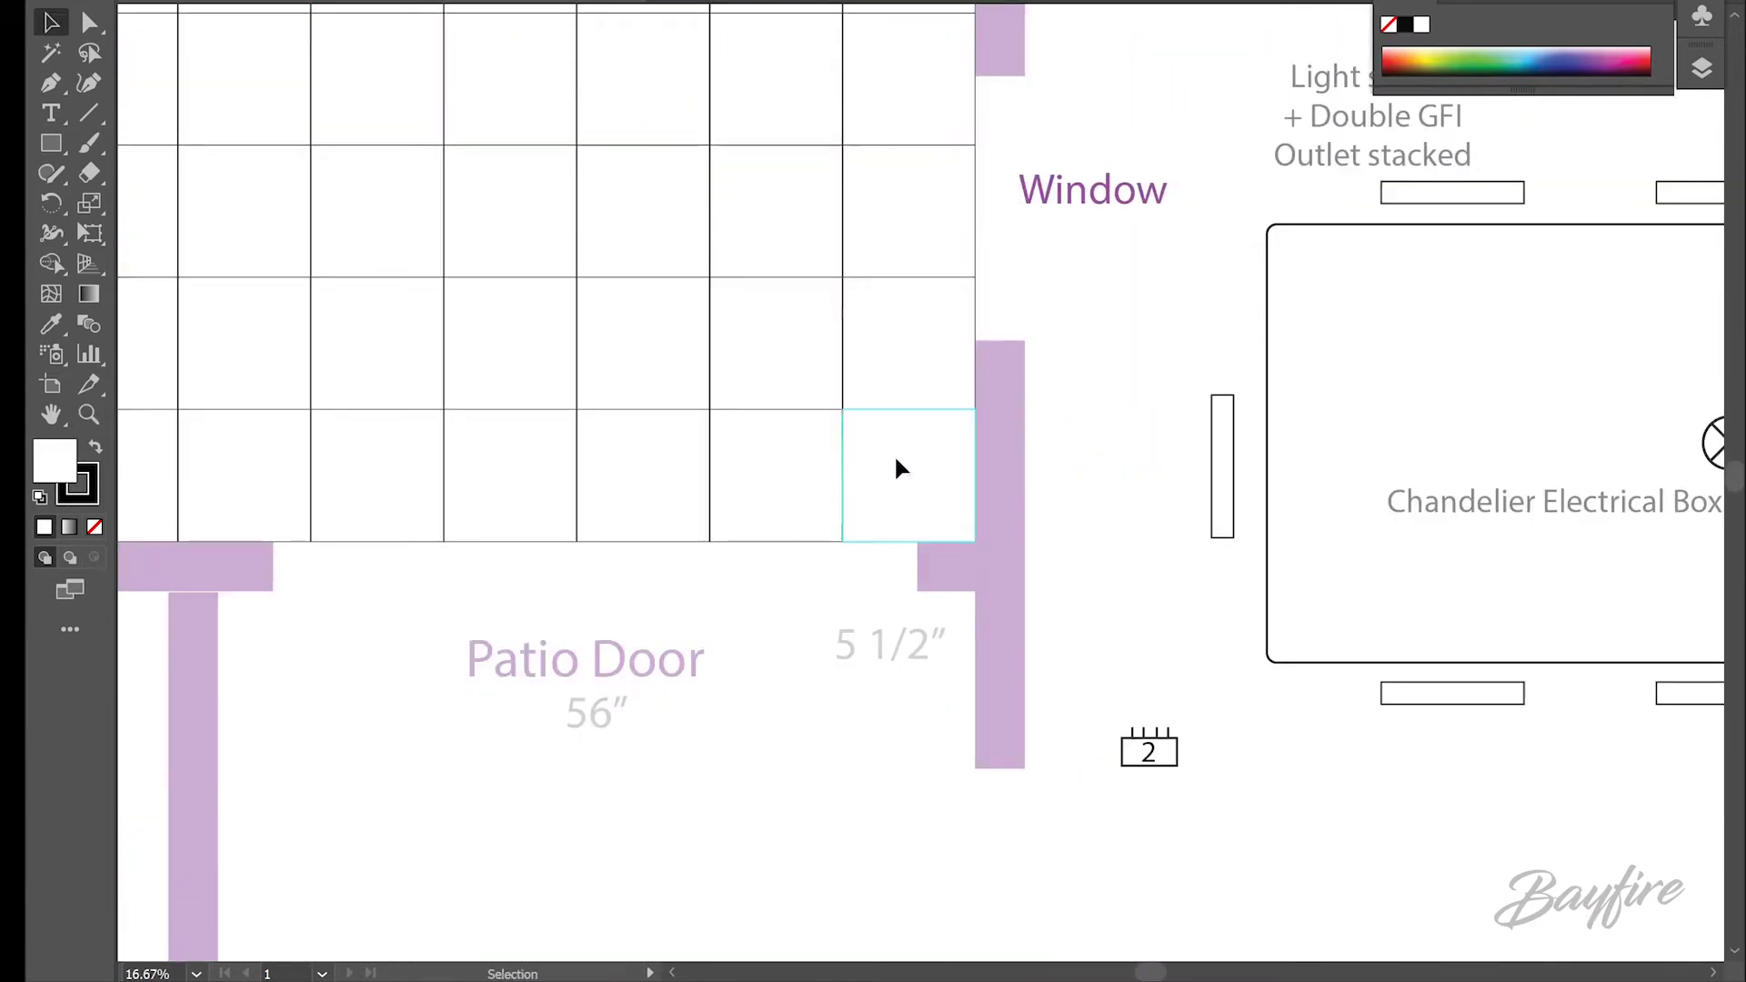
click(893, 455)
key(z)
alt+click(985, 565)
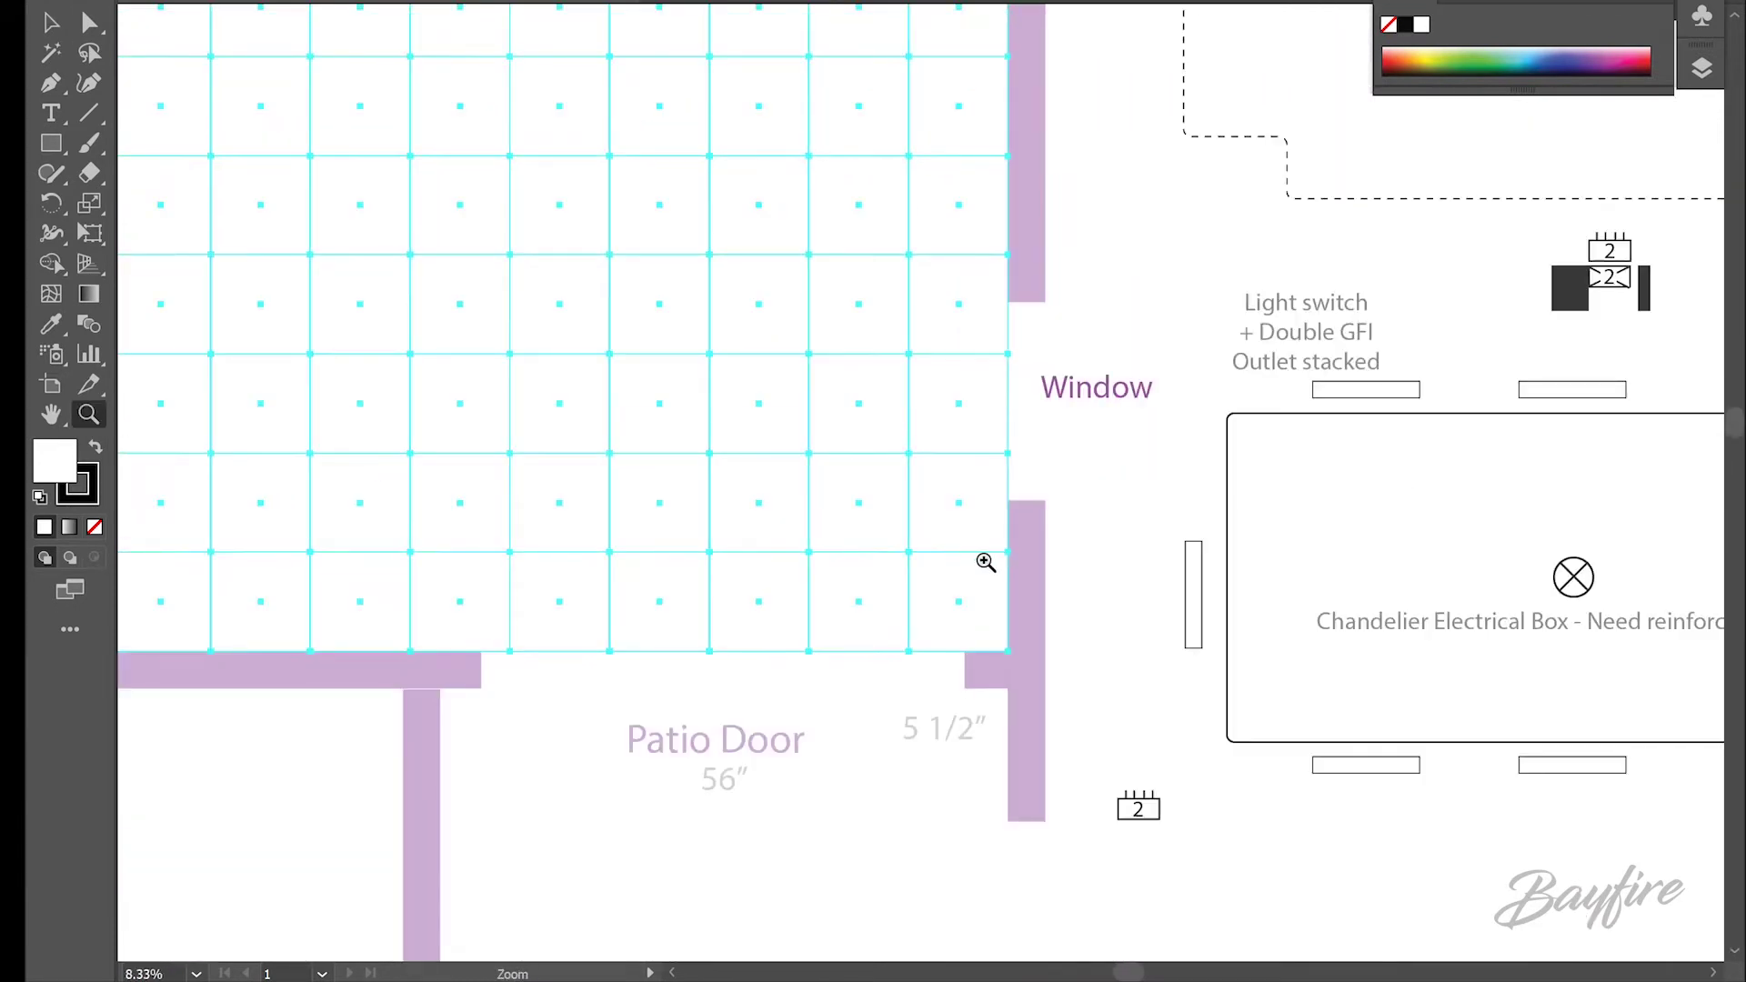
alt+click(974, 615)
drag(974, 615, 1074, 484)
key(v)
click(1382, 594)
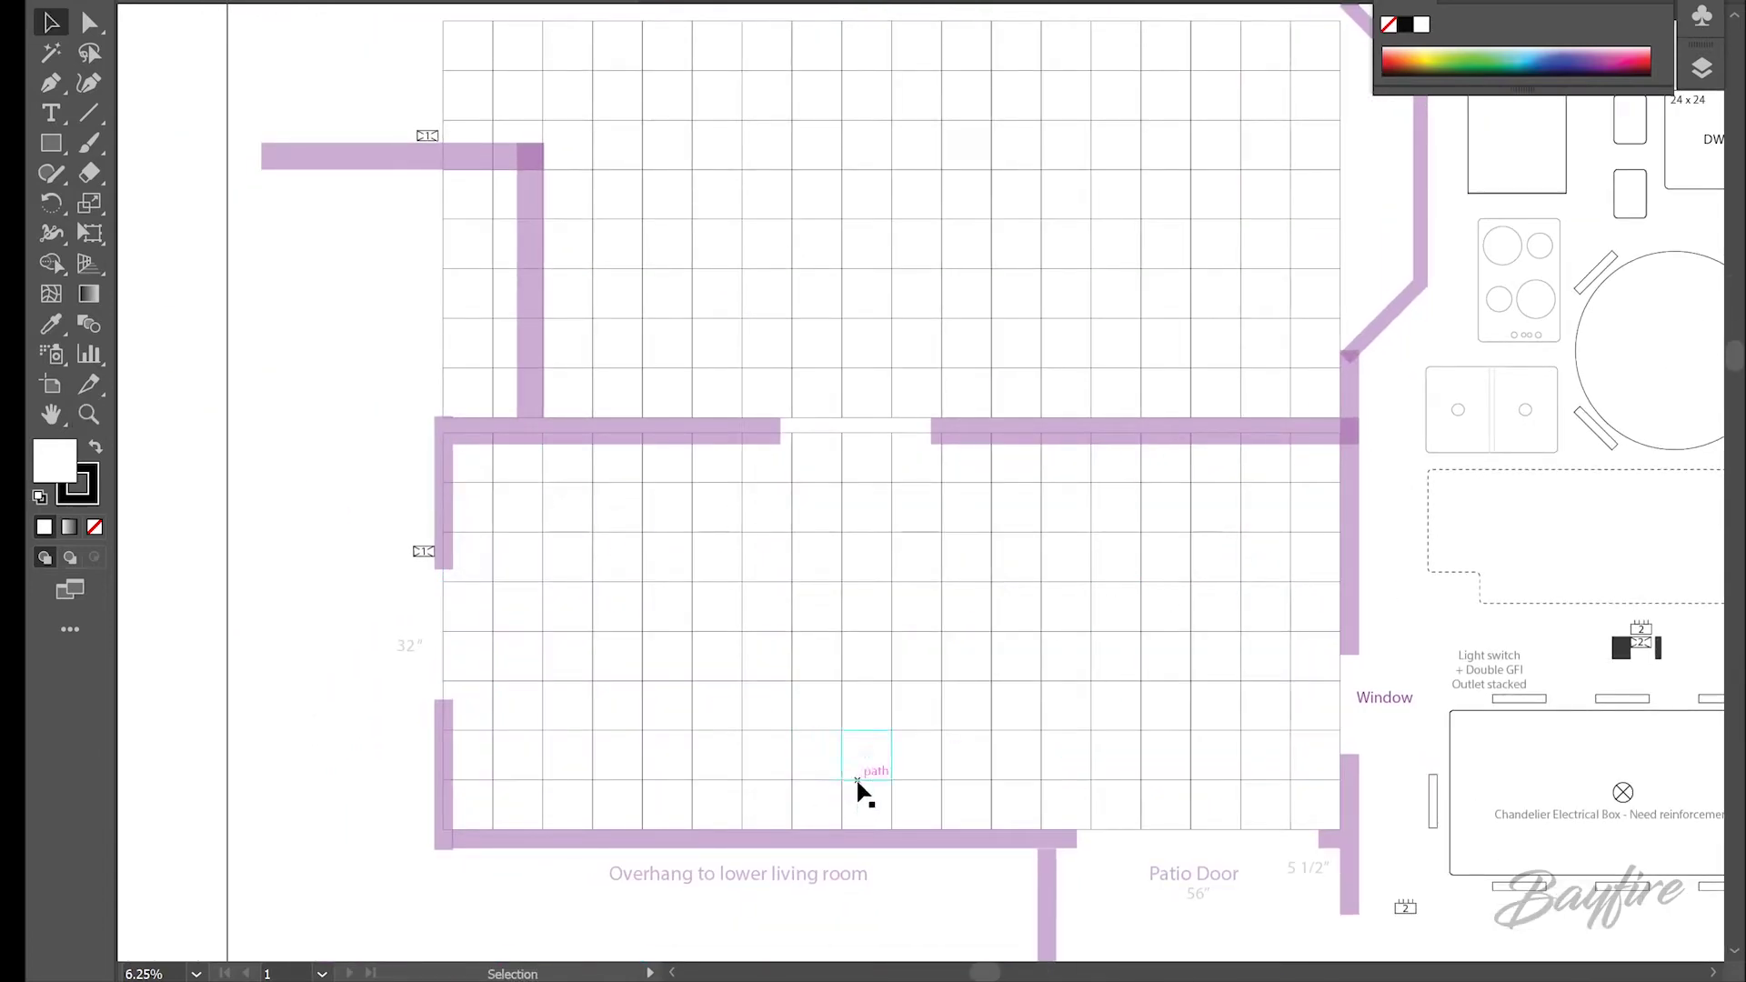
Inside the New Kitchen grid group, duplicate the top row upward to add two rows reaching the upper wall, and exit isolation mode.
scroll(1024, 582, up, 3)
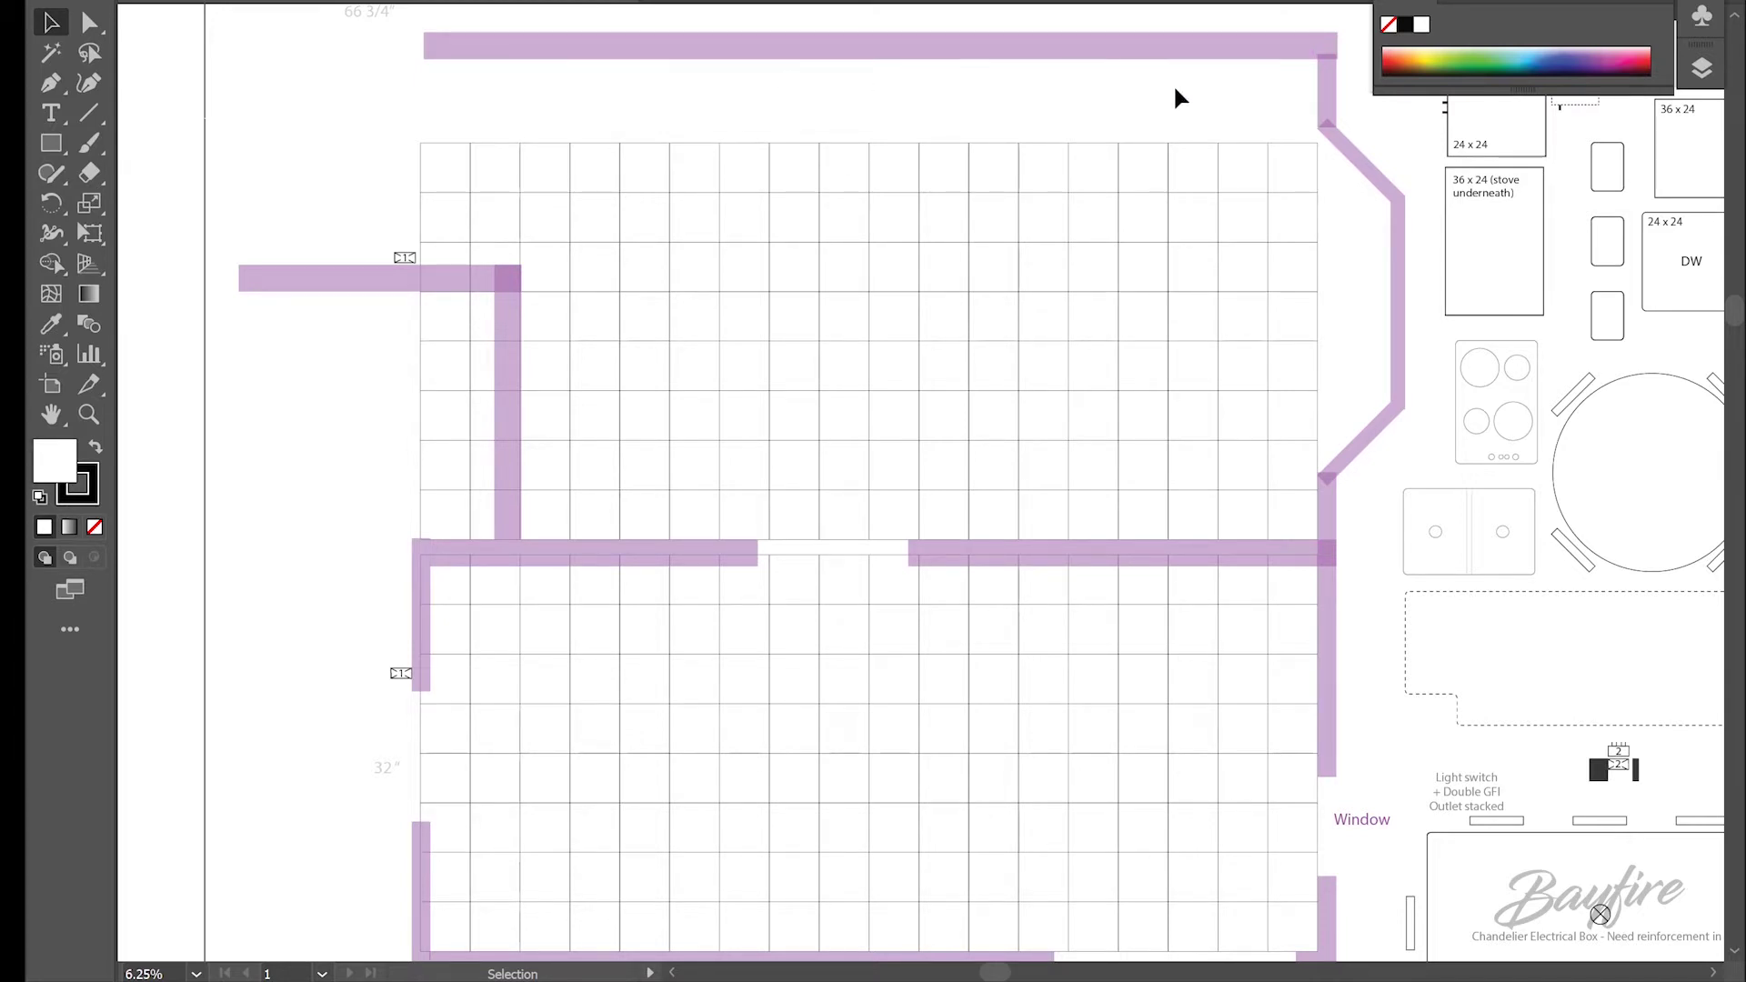
click(489, 173)
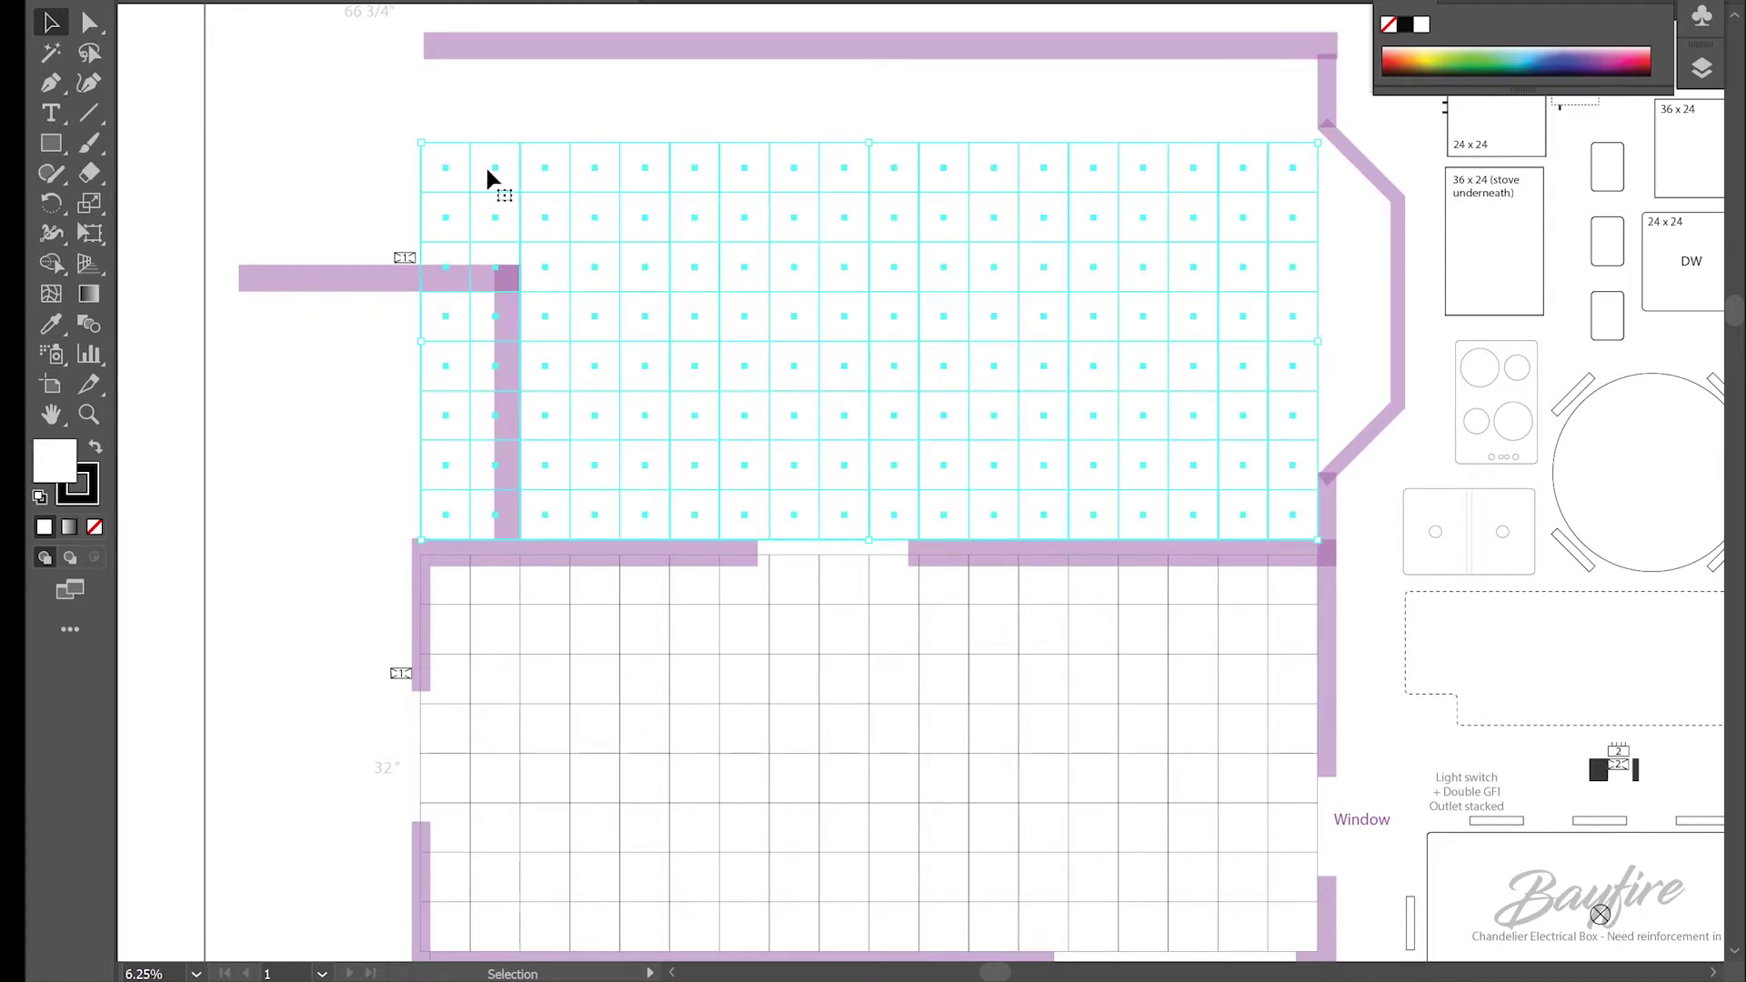
double_click(491, 173)
click(606, 184)
key(a)
key(v)
click(735, 114)
click(780, 180)
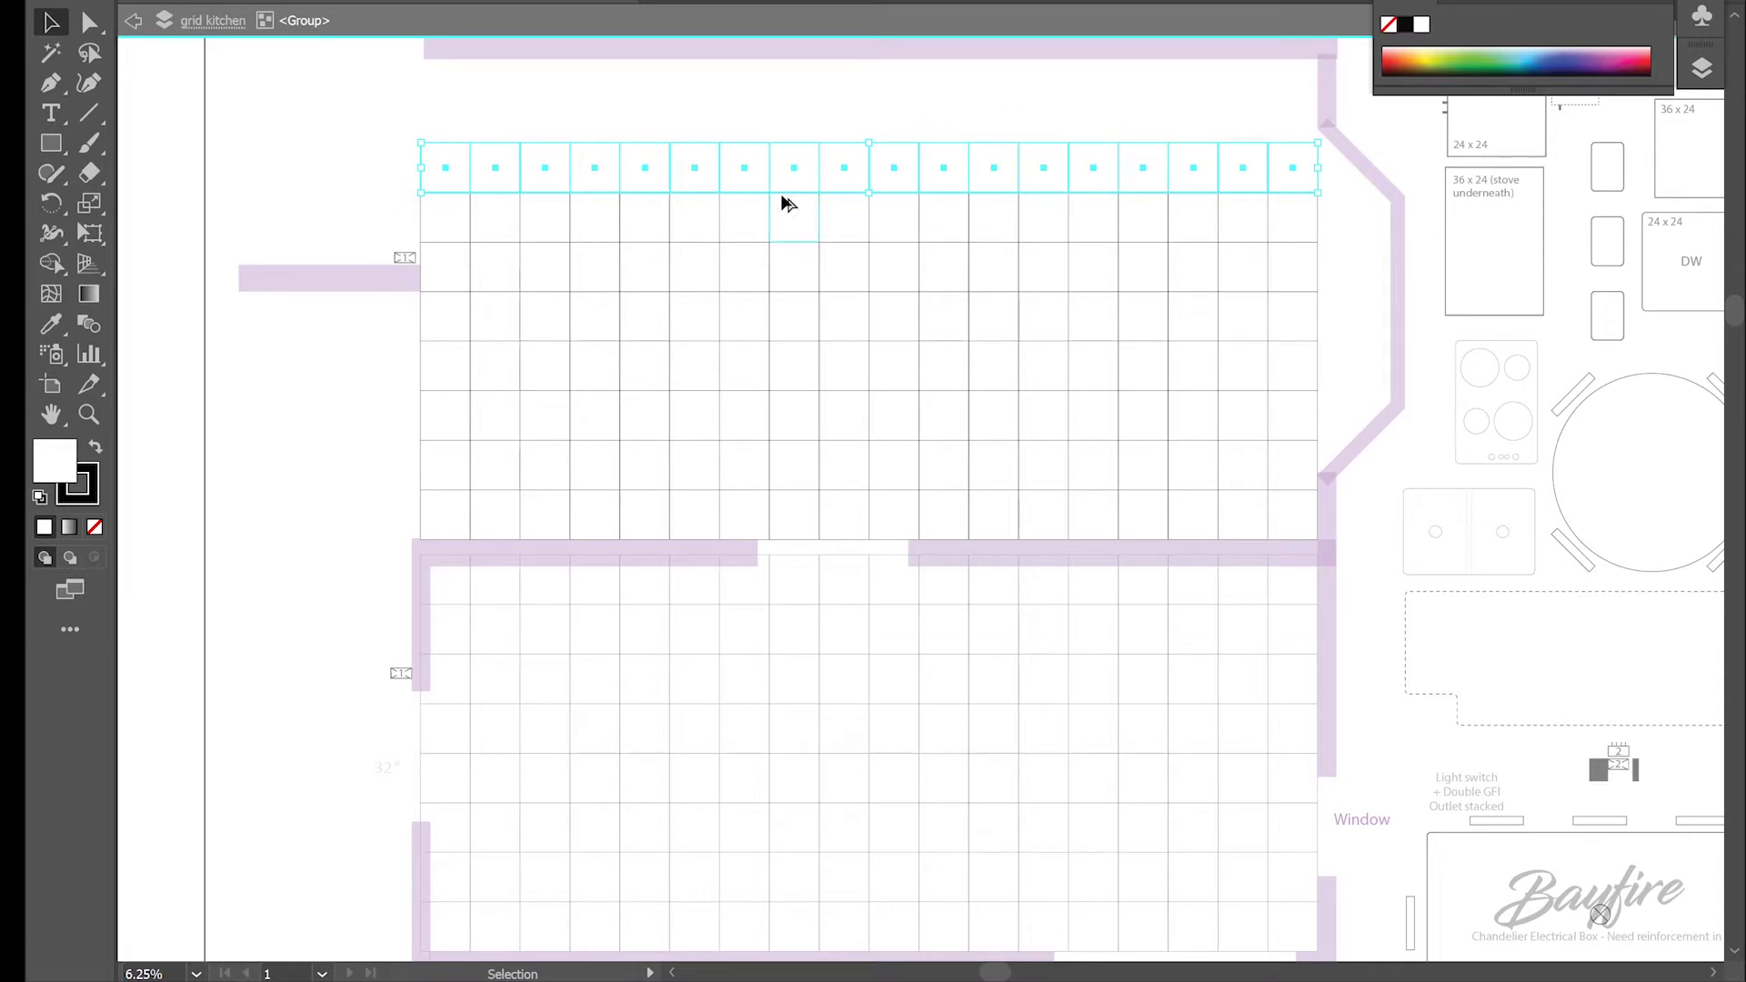
alt+shift+drag(759, 184, 760, 84)
double_click(1295, 591)
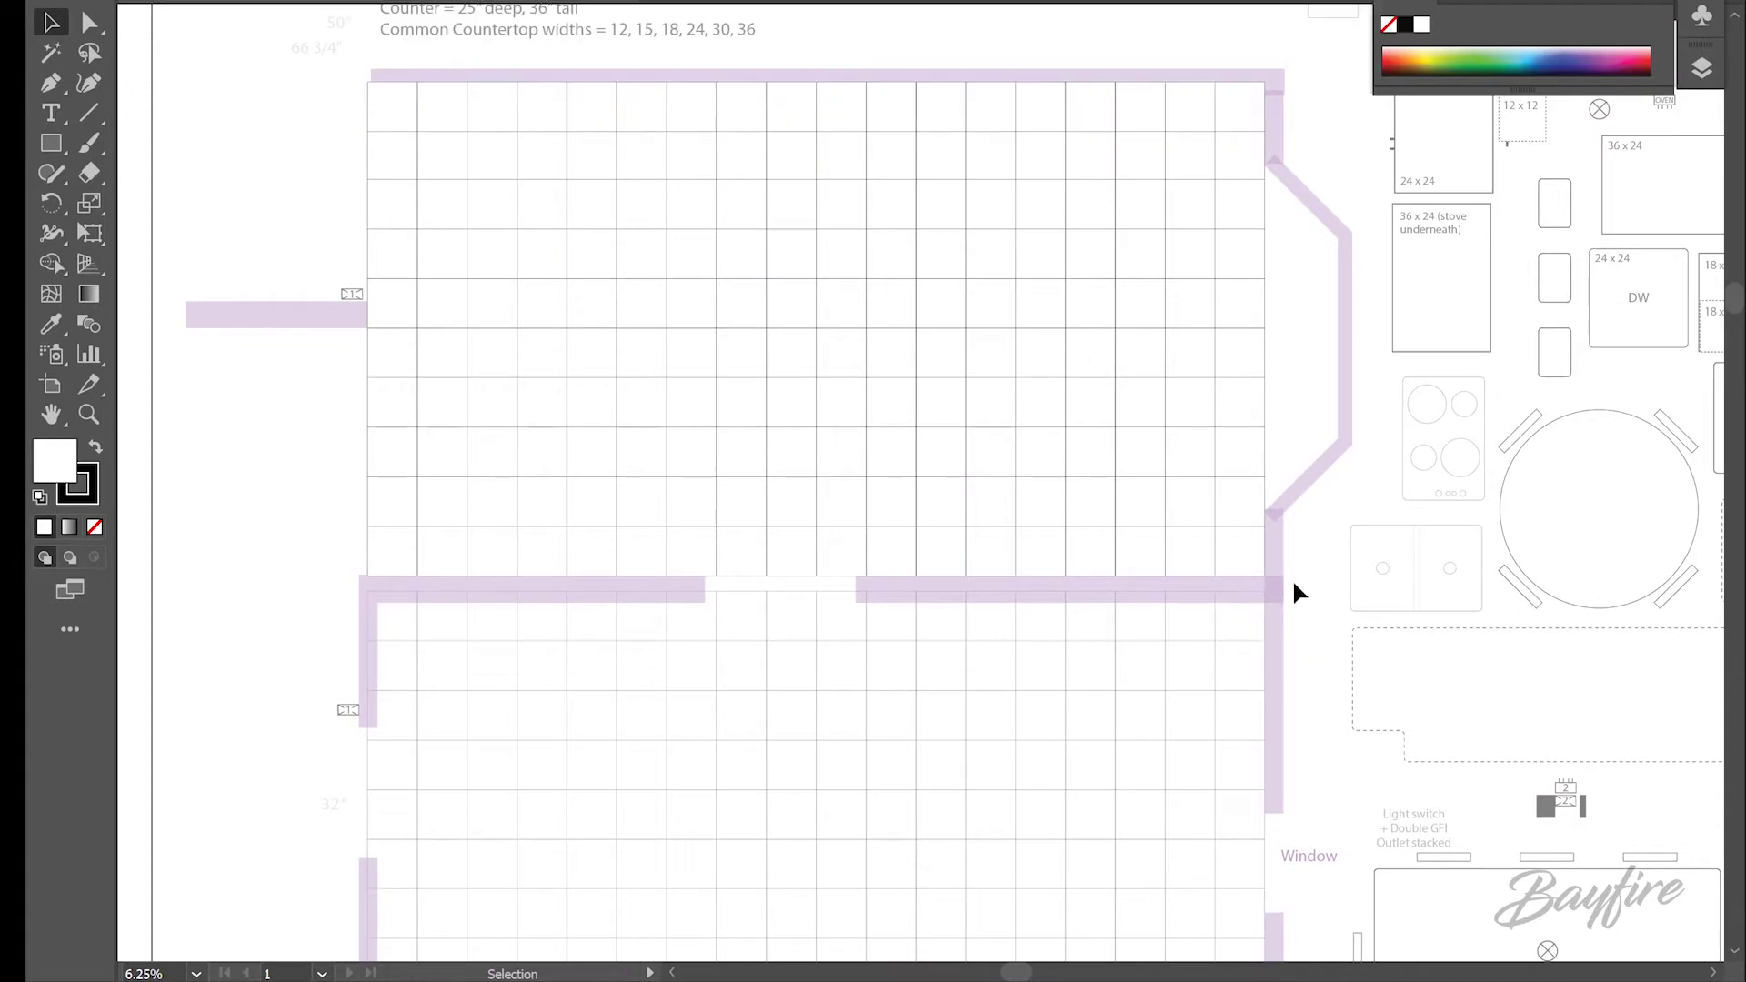
Delete the grid squares that lie outside the New Kitchen, in the recess behind its short vertical wall.
key(a)
drag(318, 357, 433, 566)
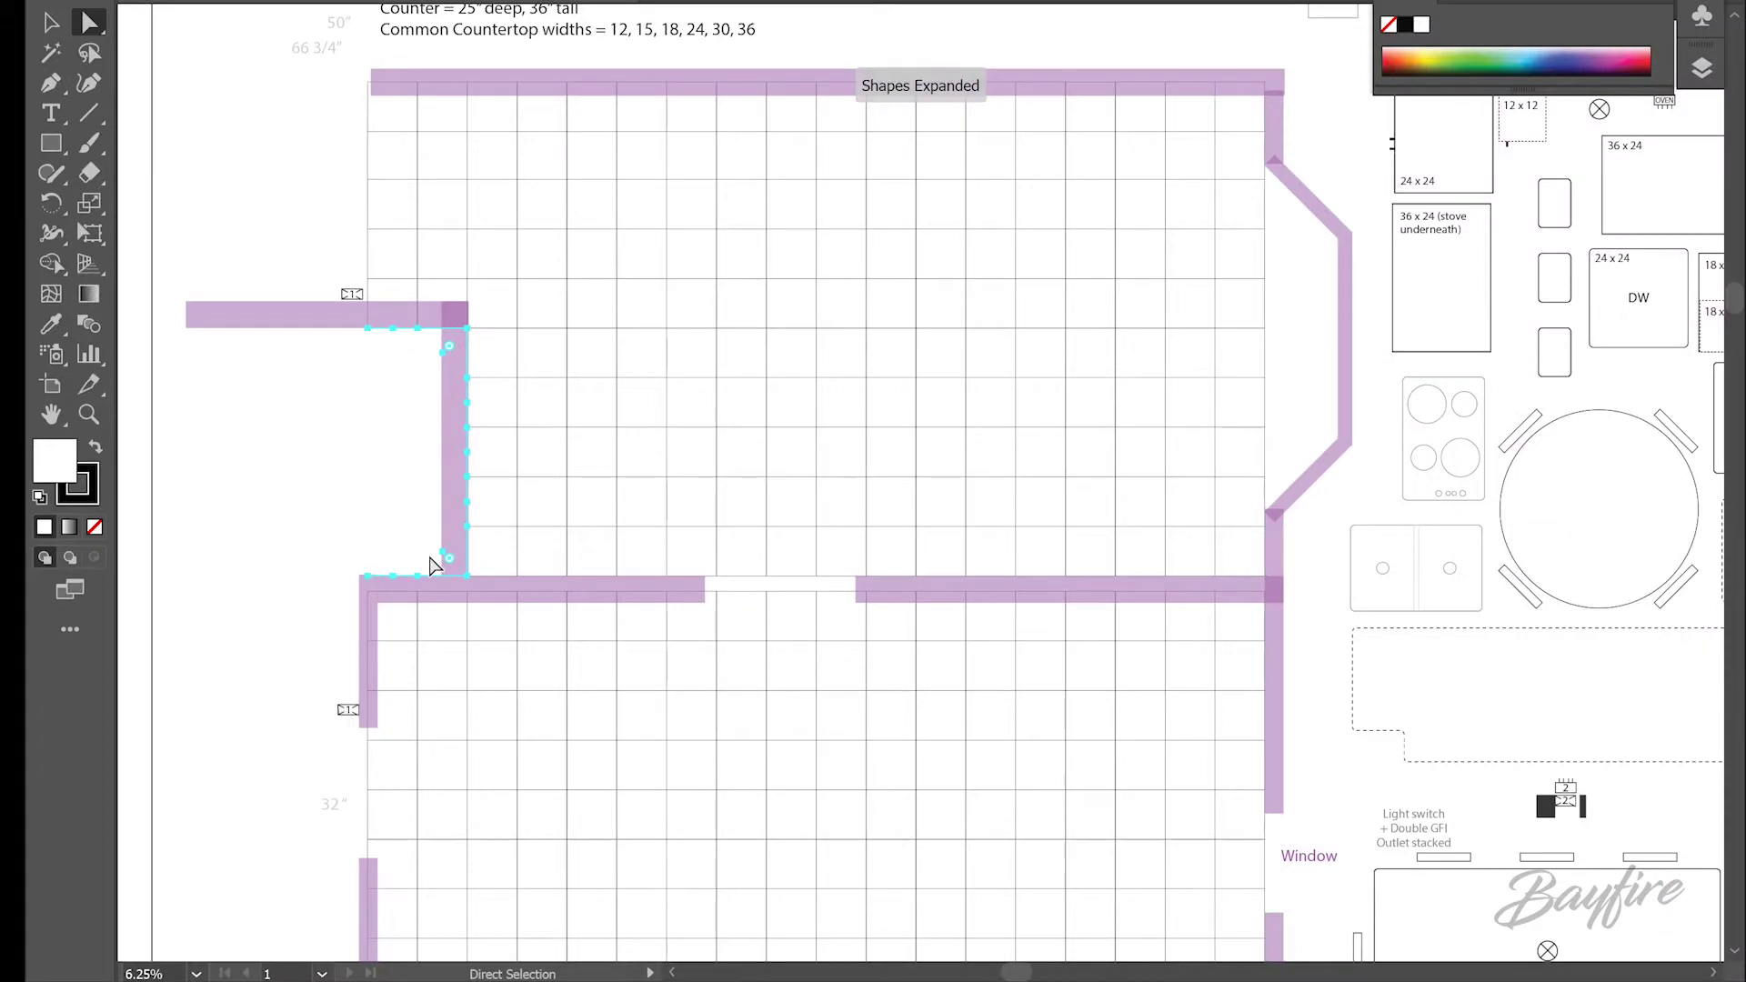
click(526, 573)
scroll(709, 448, down, 5)
click(691, 455)
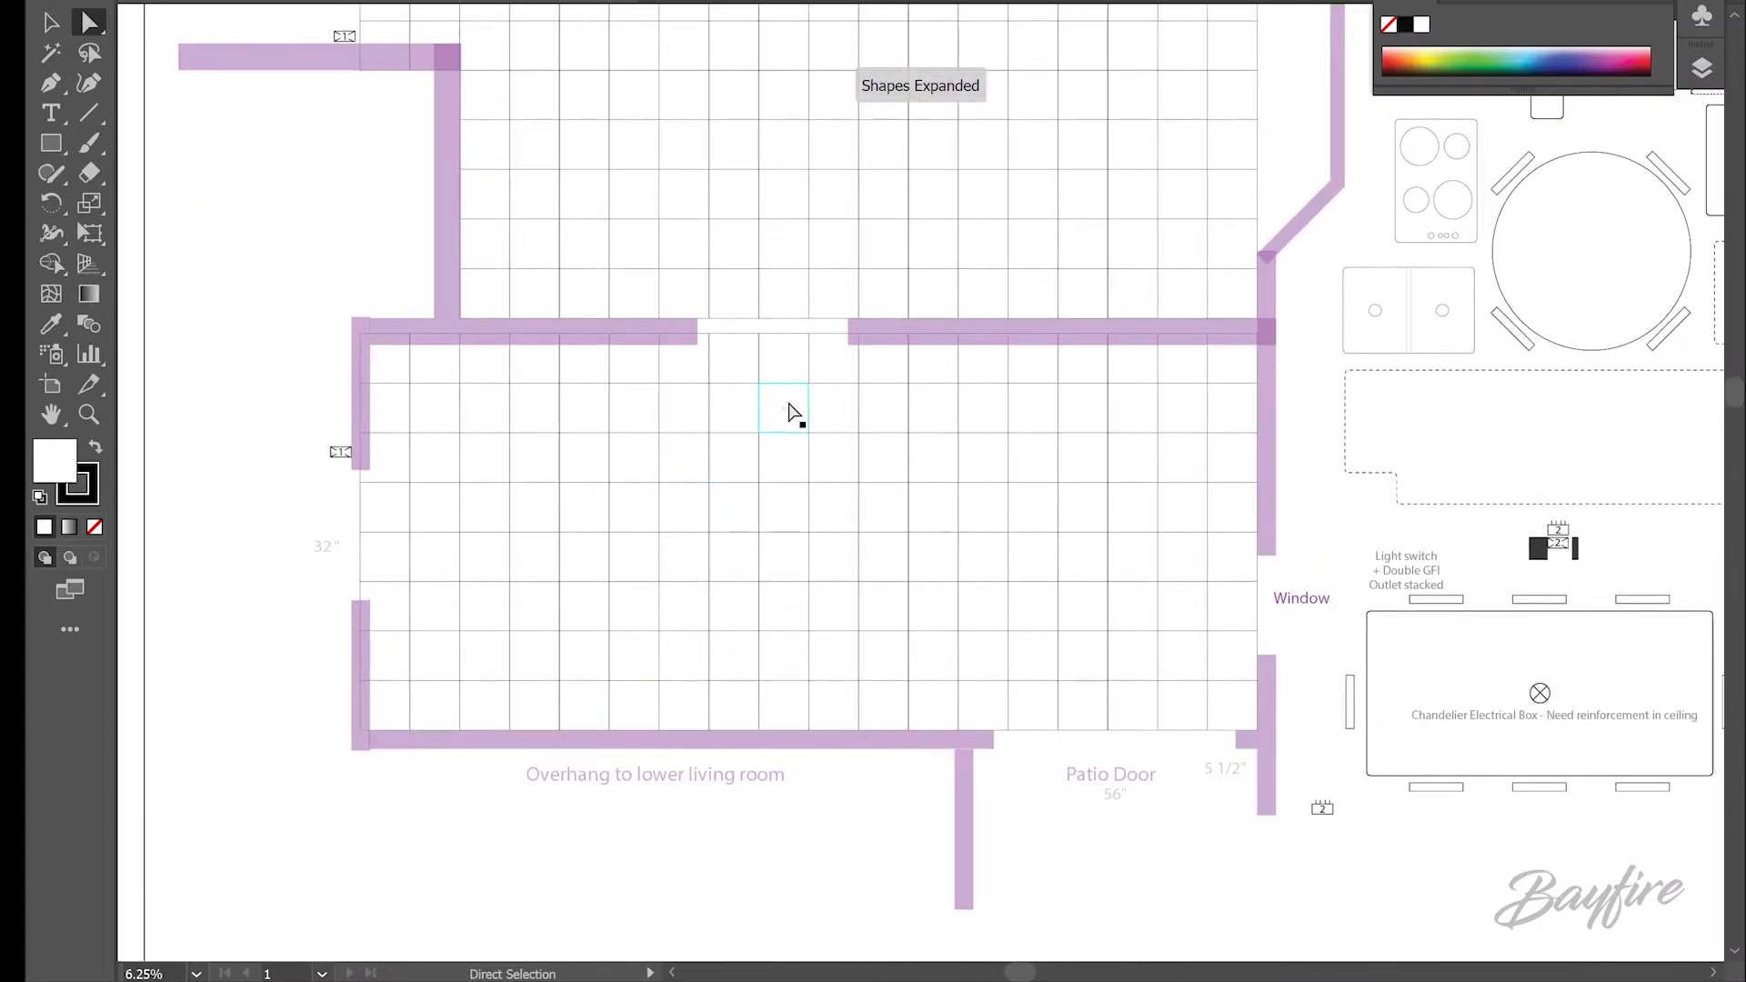
click(573, 509)
key(v)
click(1083, 608)
drag(1032, 499, 1091, 705)
key(a)
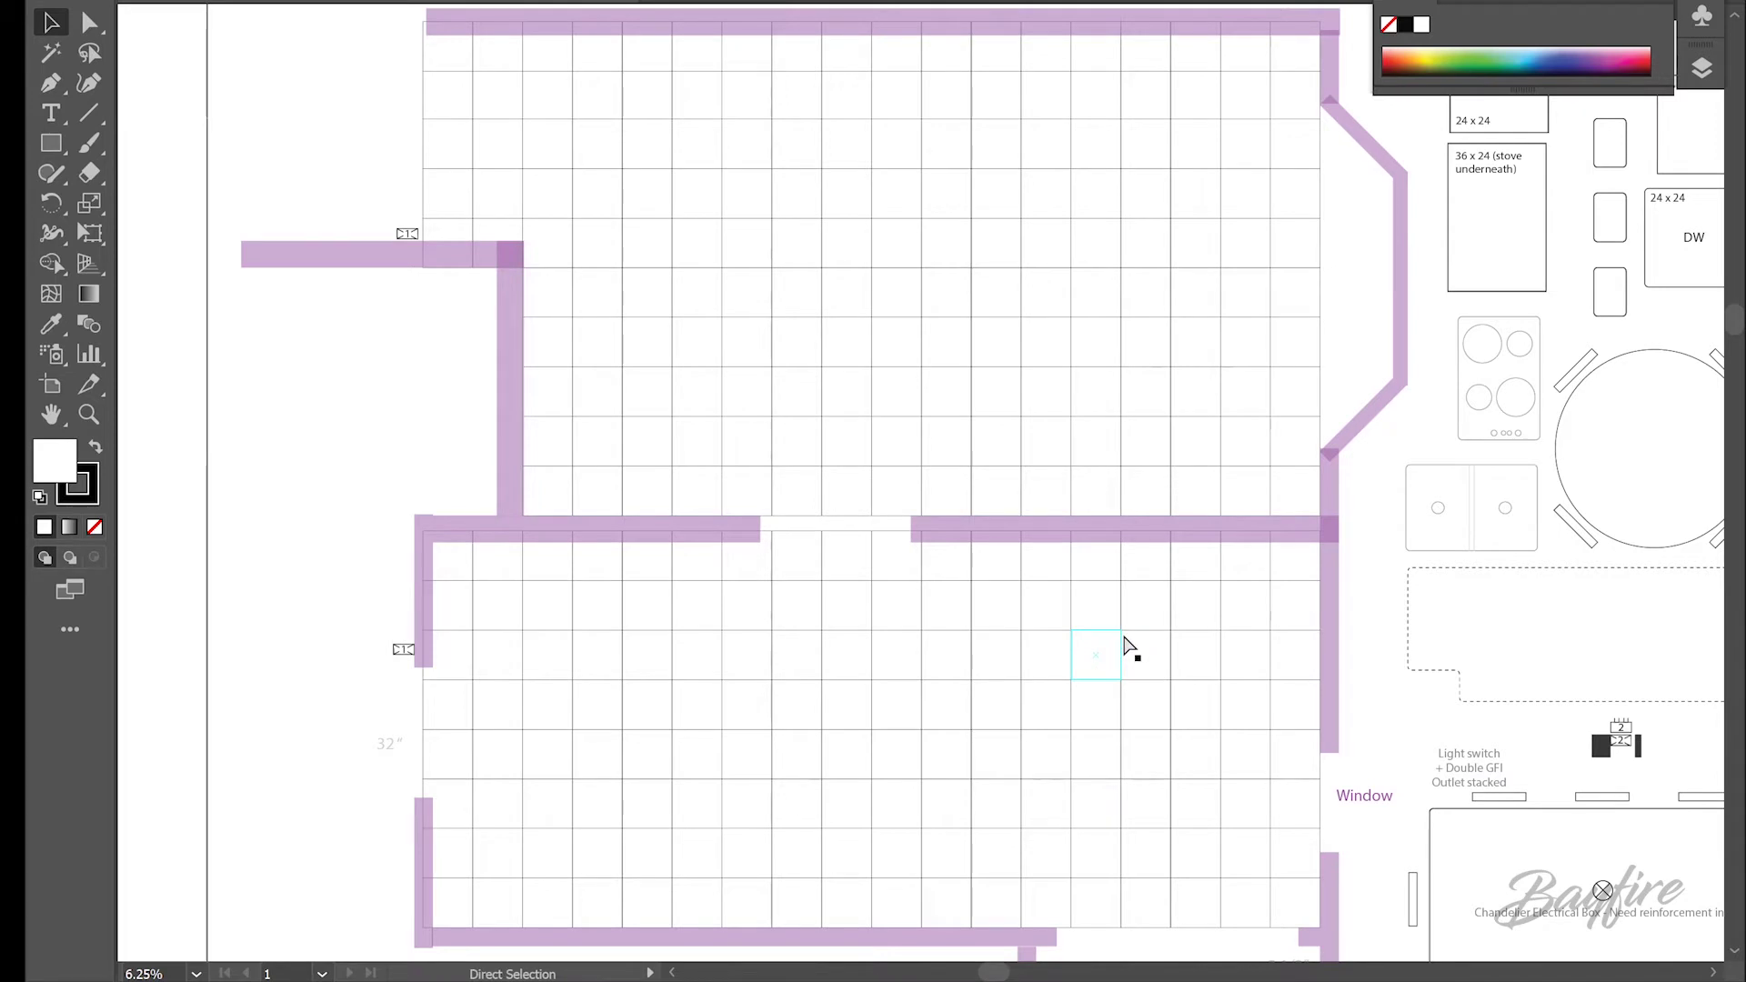
key(v)
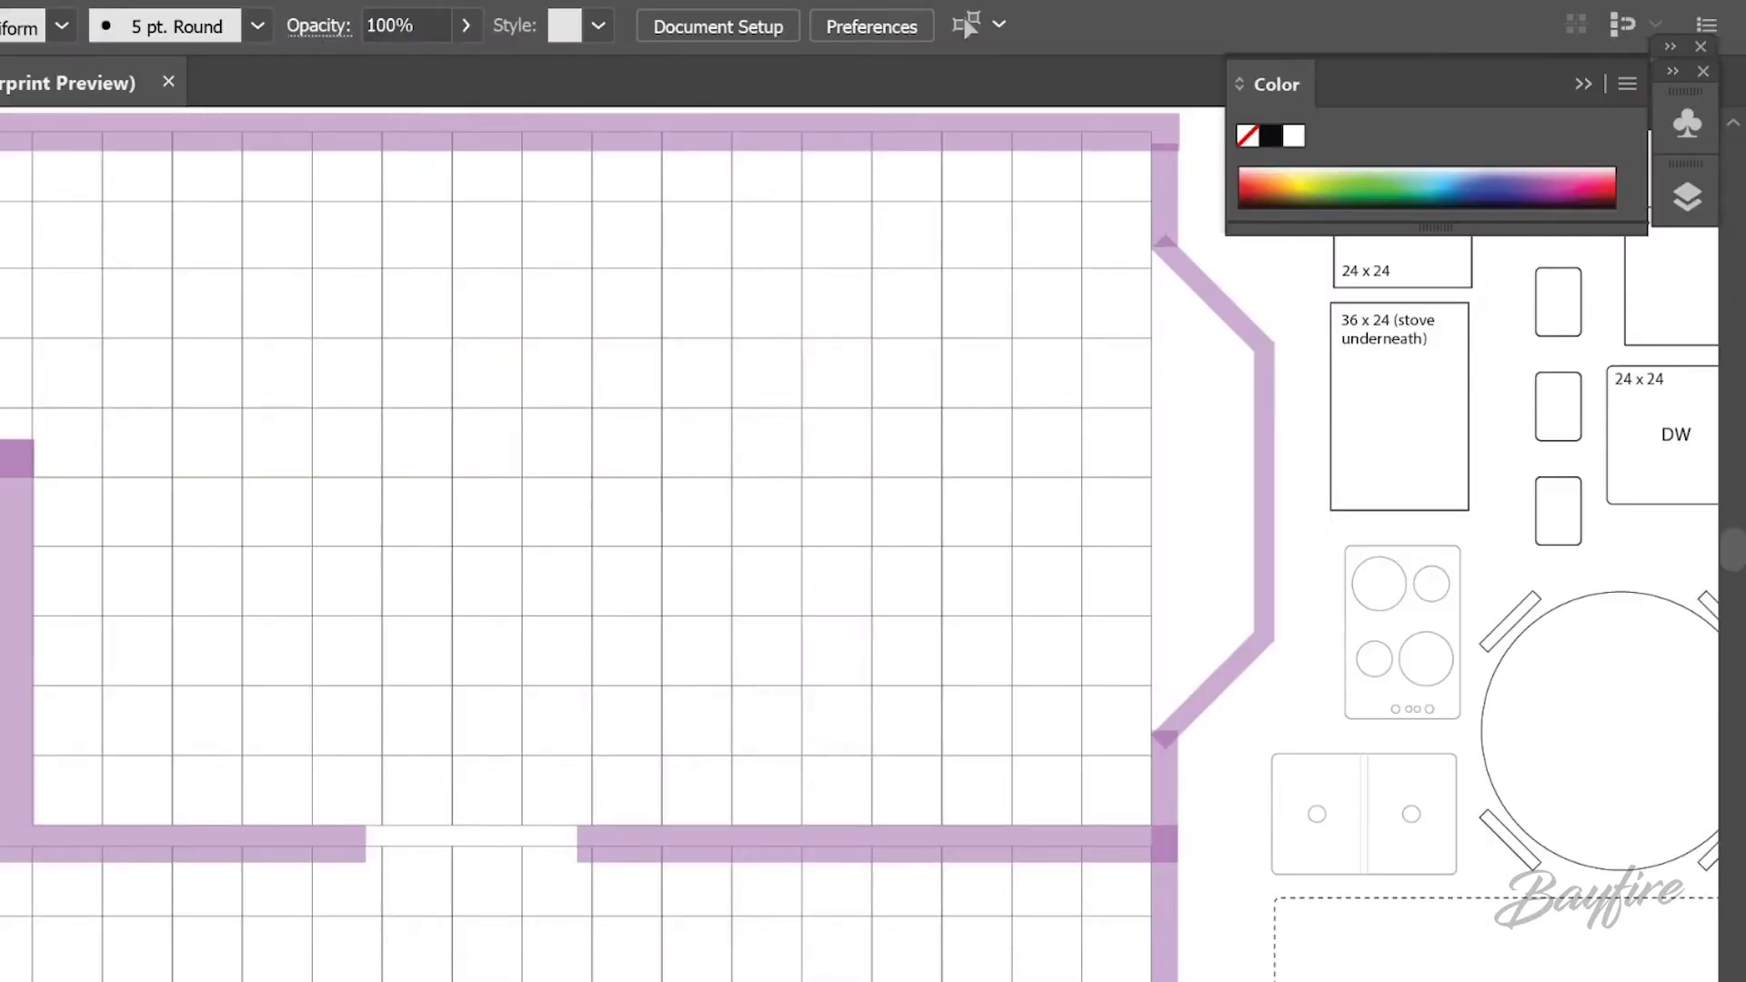
mouse_move(1201, 217)
mouse_down()
mouse_move(1071, 409)
mouse_move(1315, 395)
mouse_move(1212, 263)
mouse_up()
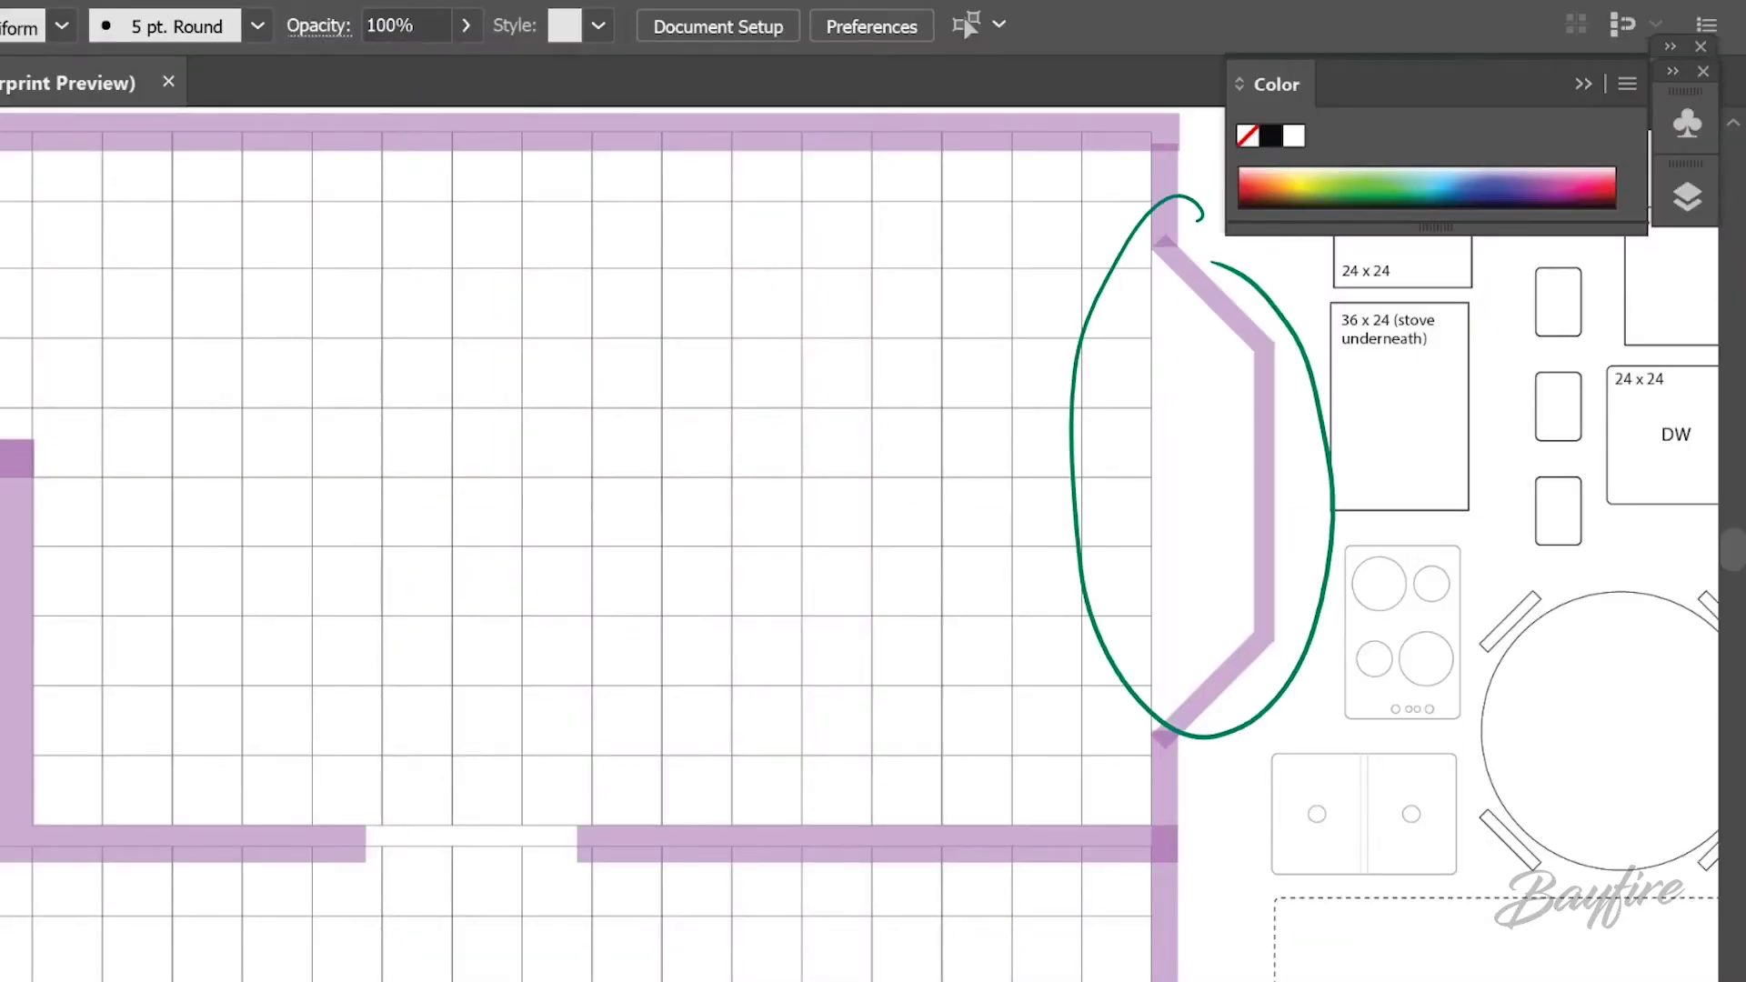
drag(1175, 353, 1258, 283)
drag(1220, 370, 1303, 307)
drag(1232, 442, 1322, 390)
drag(1200, 520, 1318, 473)
drag(1226, 578, 1311, 571)
mouse_move(1215, 619)
mouse_down()
mouse_move(1263, 688)
mouse_move(1210, 735)
mouse_up()
mouse_move(1162, 258)
mouse_down()
mouse_move(1153, 300)
mouse_move(1201, 418)
mouse_move(1169, 720)
mouse_up()
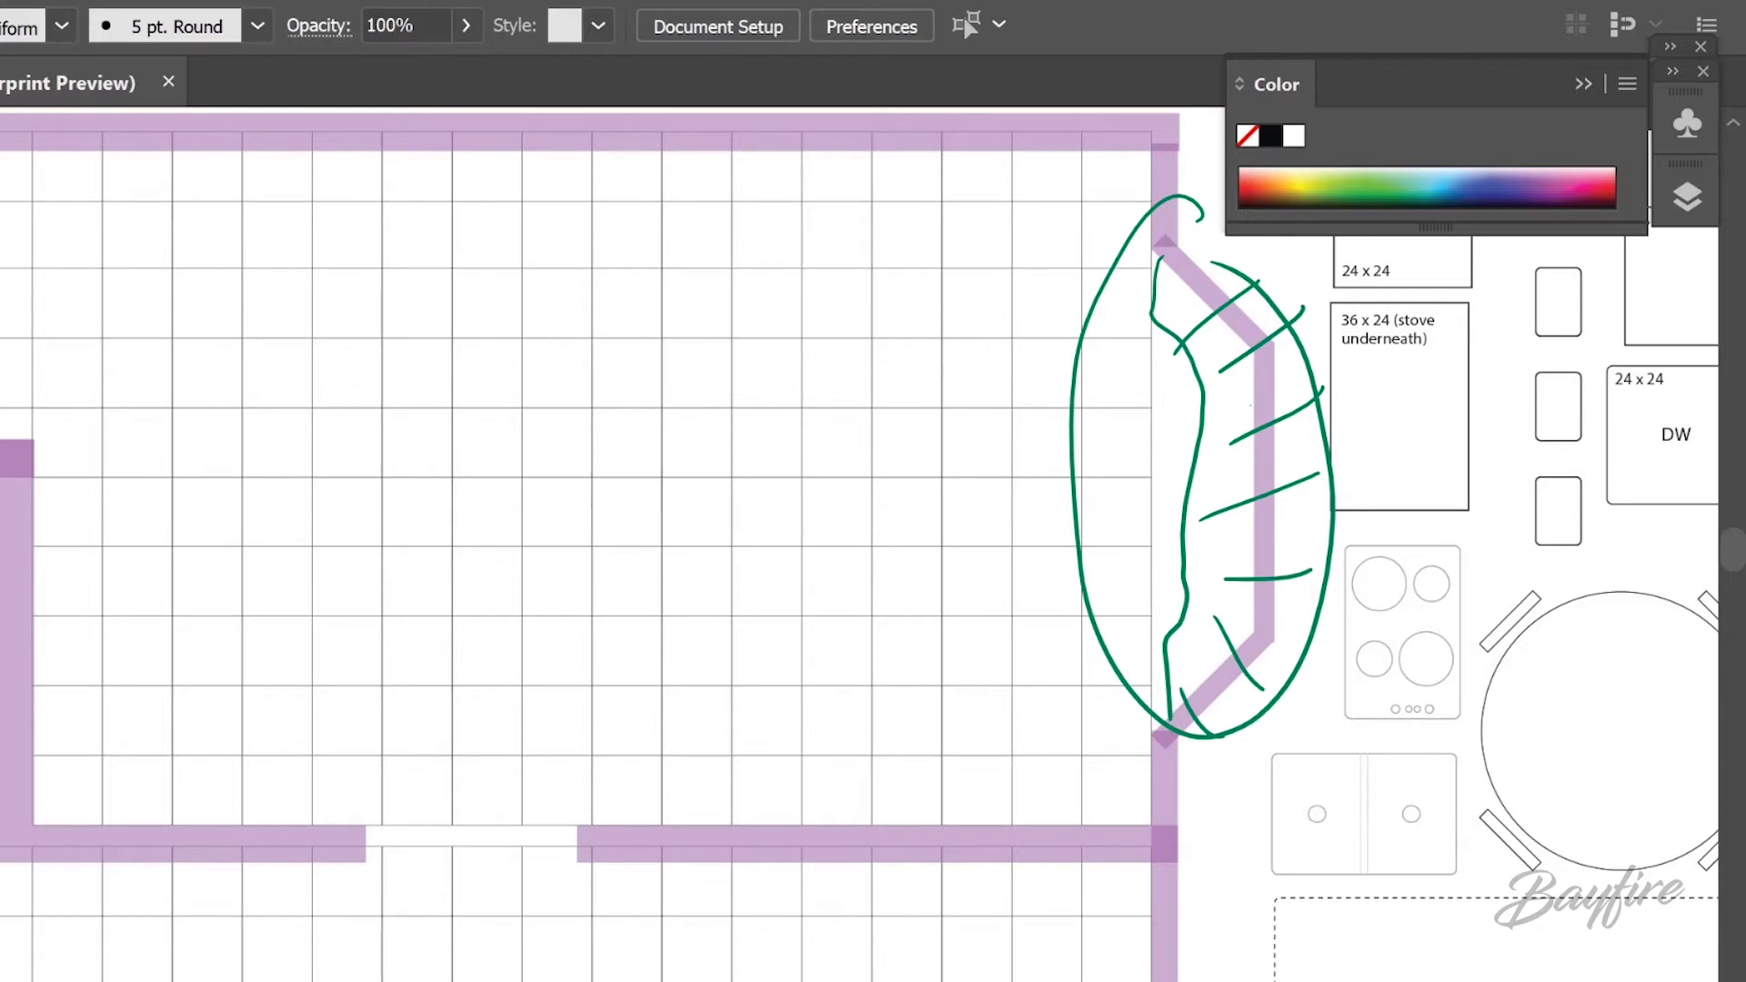
mouse_move(1112, 324)
mouse_down()
mouse_move(1138, 613)
mouse_move(1124, 330)
mouse_up()
mouse_move(1133, 466)
mouse_down()
mouse_move(1169, 471)
mouse_move(1163, 498)
mouse_up()
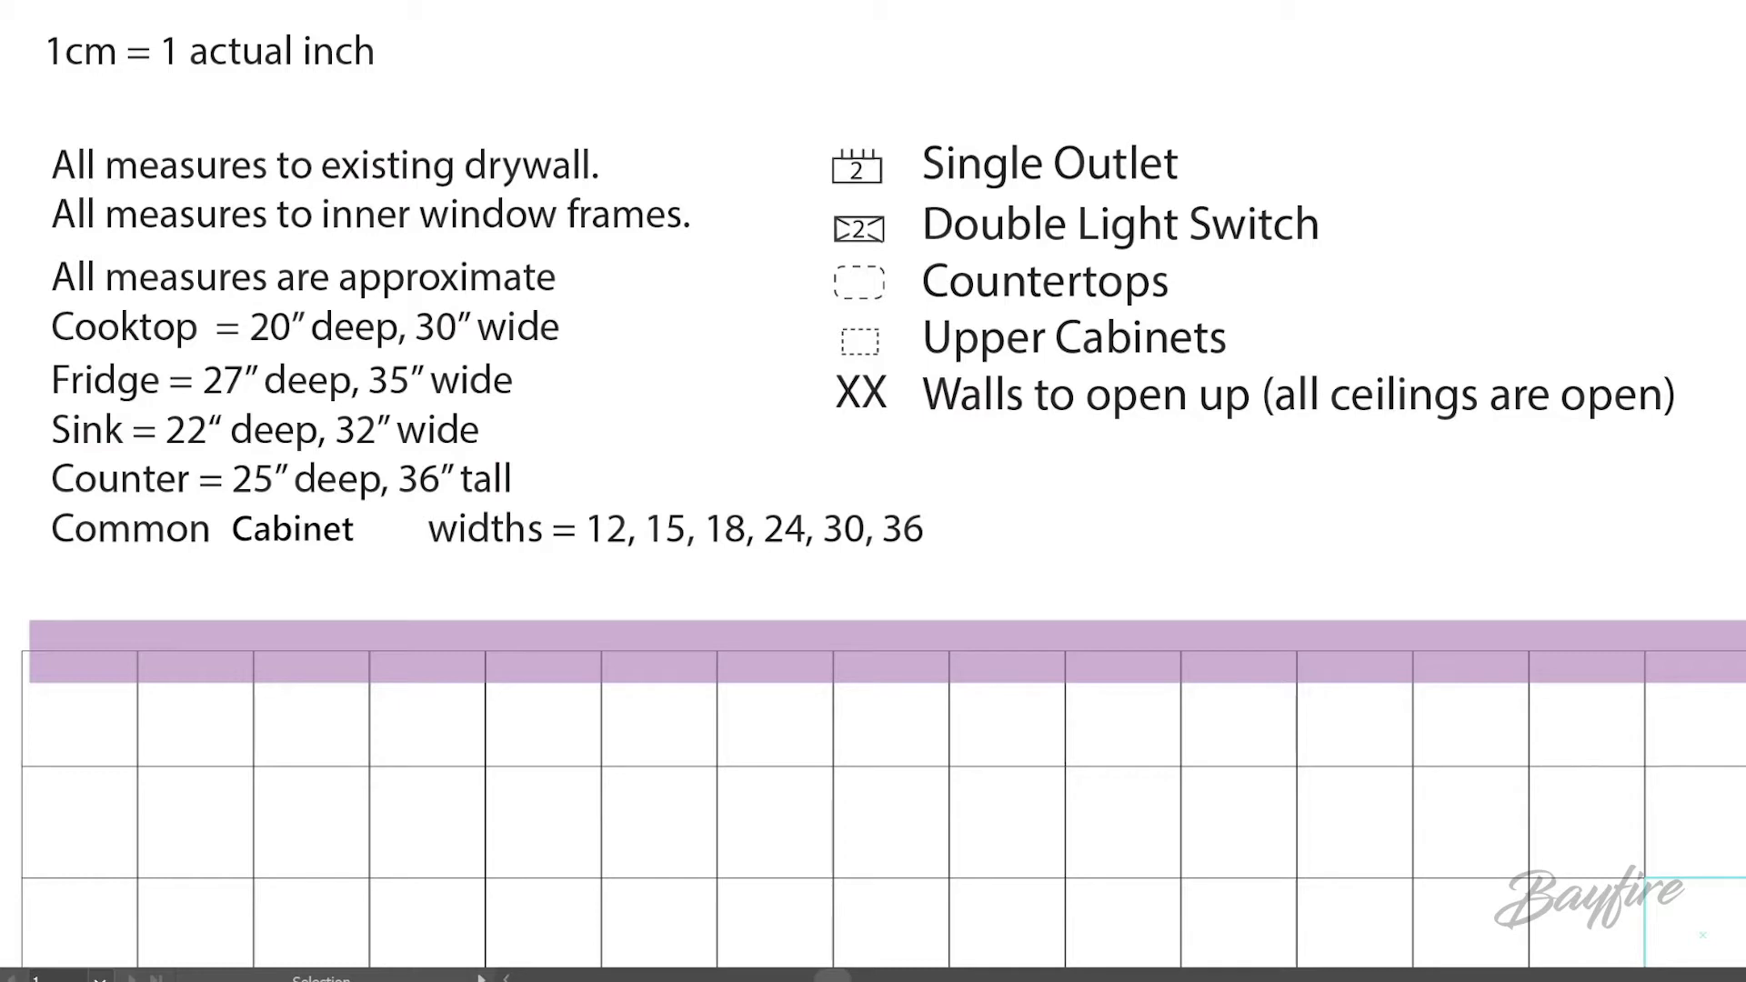
drag(584, 565, 796, 565)
drag(816, 561, 853, 563)
drag(884, 561, 935, 563)
mouse_move(950, 491)
mouse_down()
mouse_move(700, 482)
mouse_move(576, 512)
mouse_move(569, 583)
mouse_move(930, 600)
mouse_move(953, 514)
mouse_up()
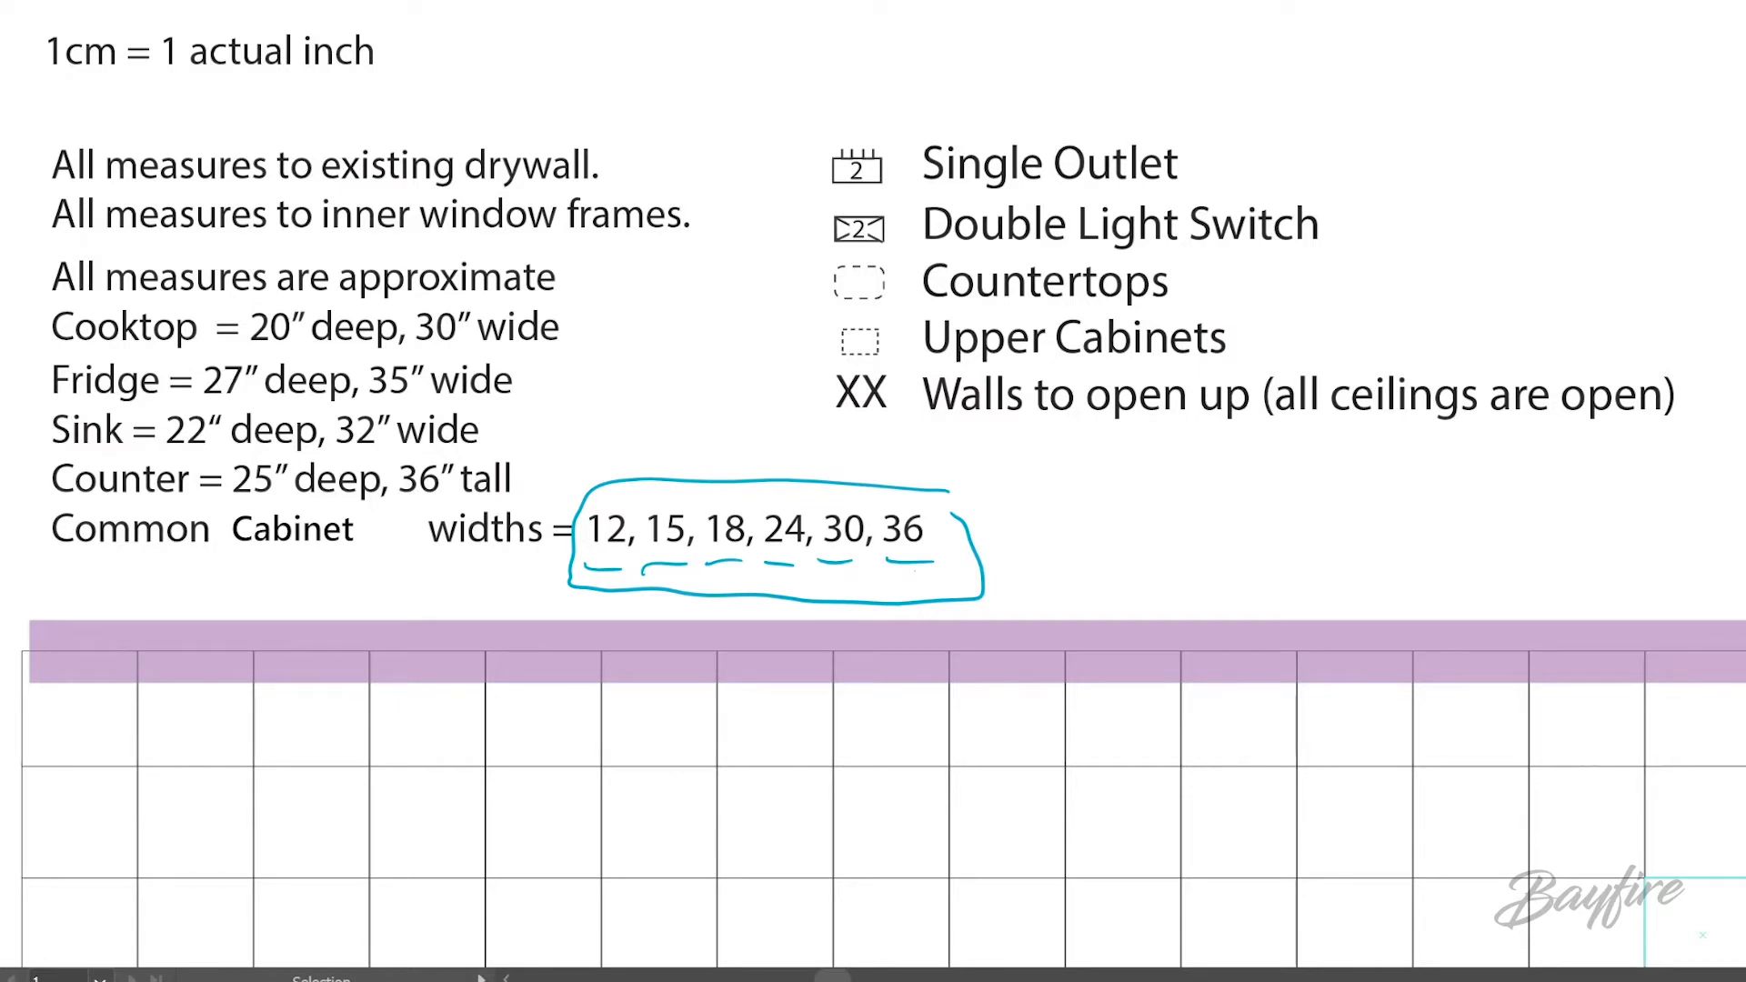
drag(1018, 495, 1050, 546)
mouse_move(1117, 472)
mouse_down()
mouse_move(1096, 506)
mouse_move(1129, 477)
mouse_up()
drag(1146, 459, 1144, 474)
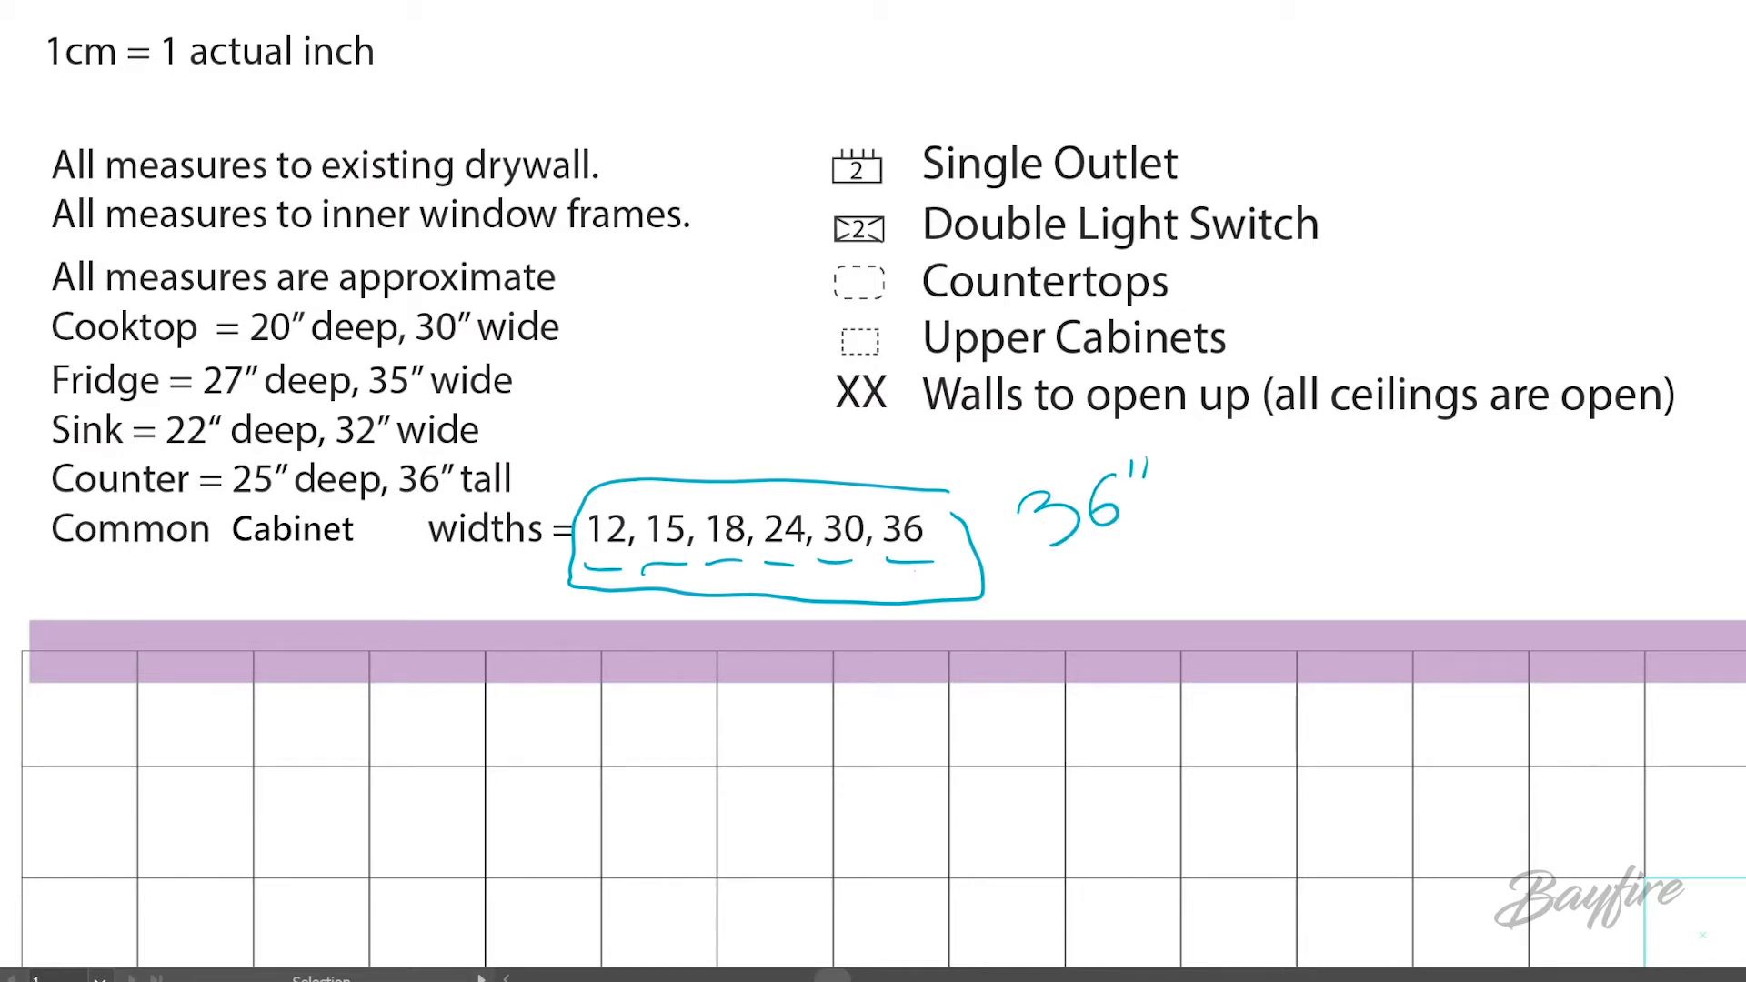
mouse_move(1153, 512)
mouse_down()
mouse_move(1209, 563)
mouse_move(1225, 528)
mouse_move(1260, 527)
mouse_up()
mouse_move(1242, 506)
mouse_down()
mouse_move(1230, 588)
mouse_move(1254, 516)
mouse_up()
drag(1265, 483, 1262, 510)
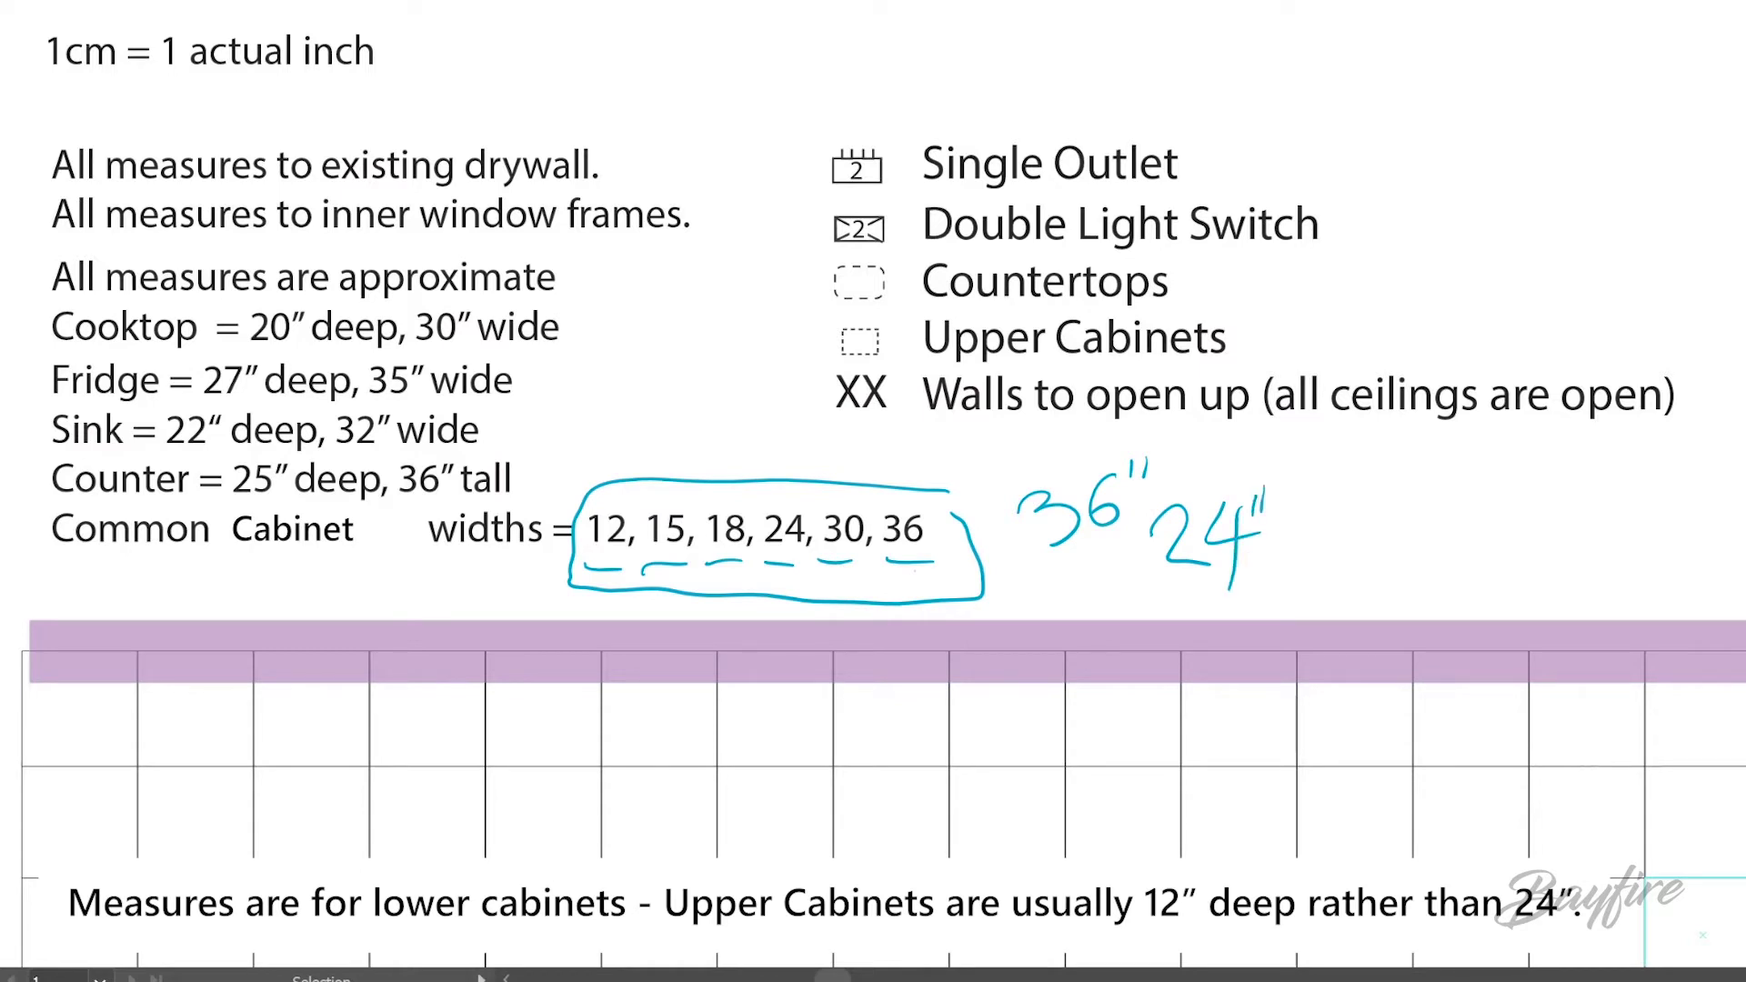
mouse_move(1200, 444)
mouse_down()
mouse_move(1105, 434)
mouse_move(1019, 471)
mouse_move(1016, 562)
mouse_move(1177, 611)
mouse_move(1304, 569)
mouse_move(1239, 460)
mouse_move(1182, 448)
mouse_up()
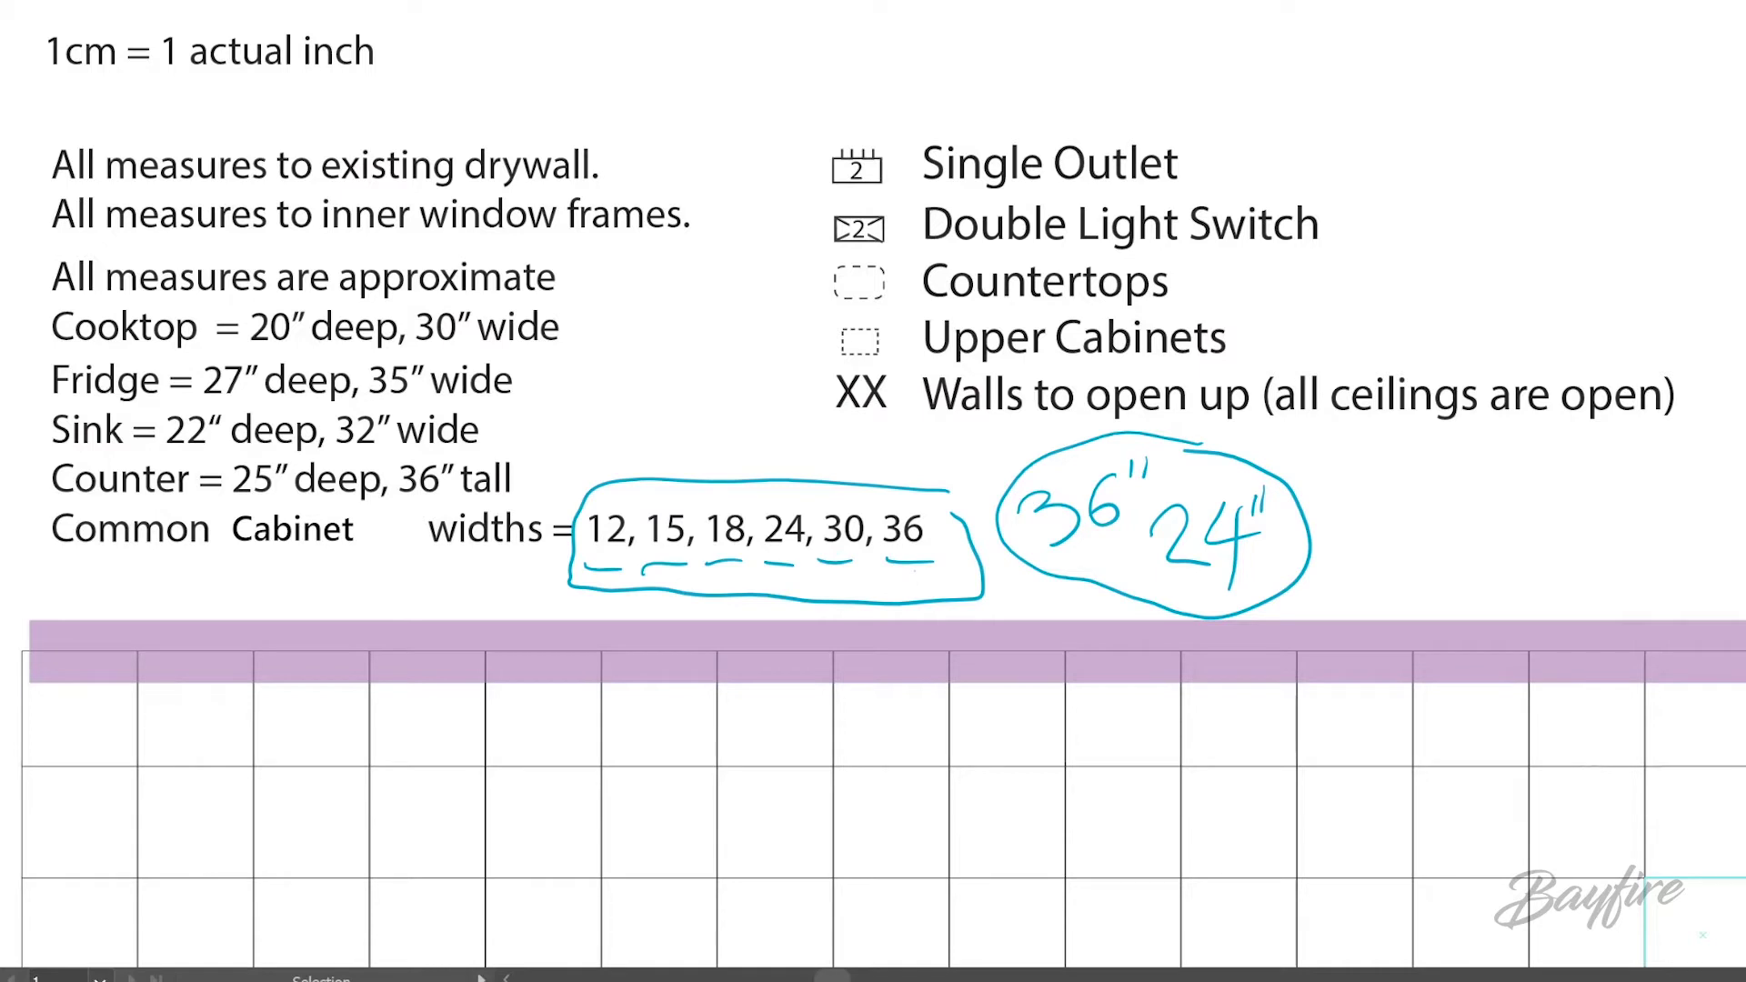
drag(233, 500, 270, 501)
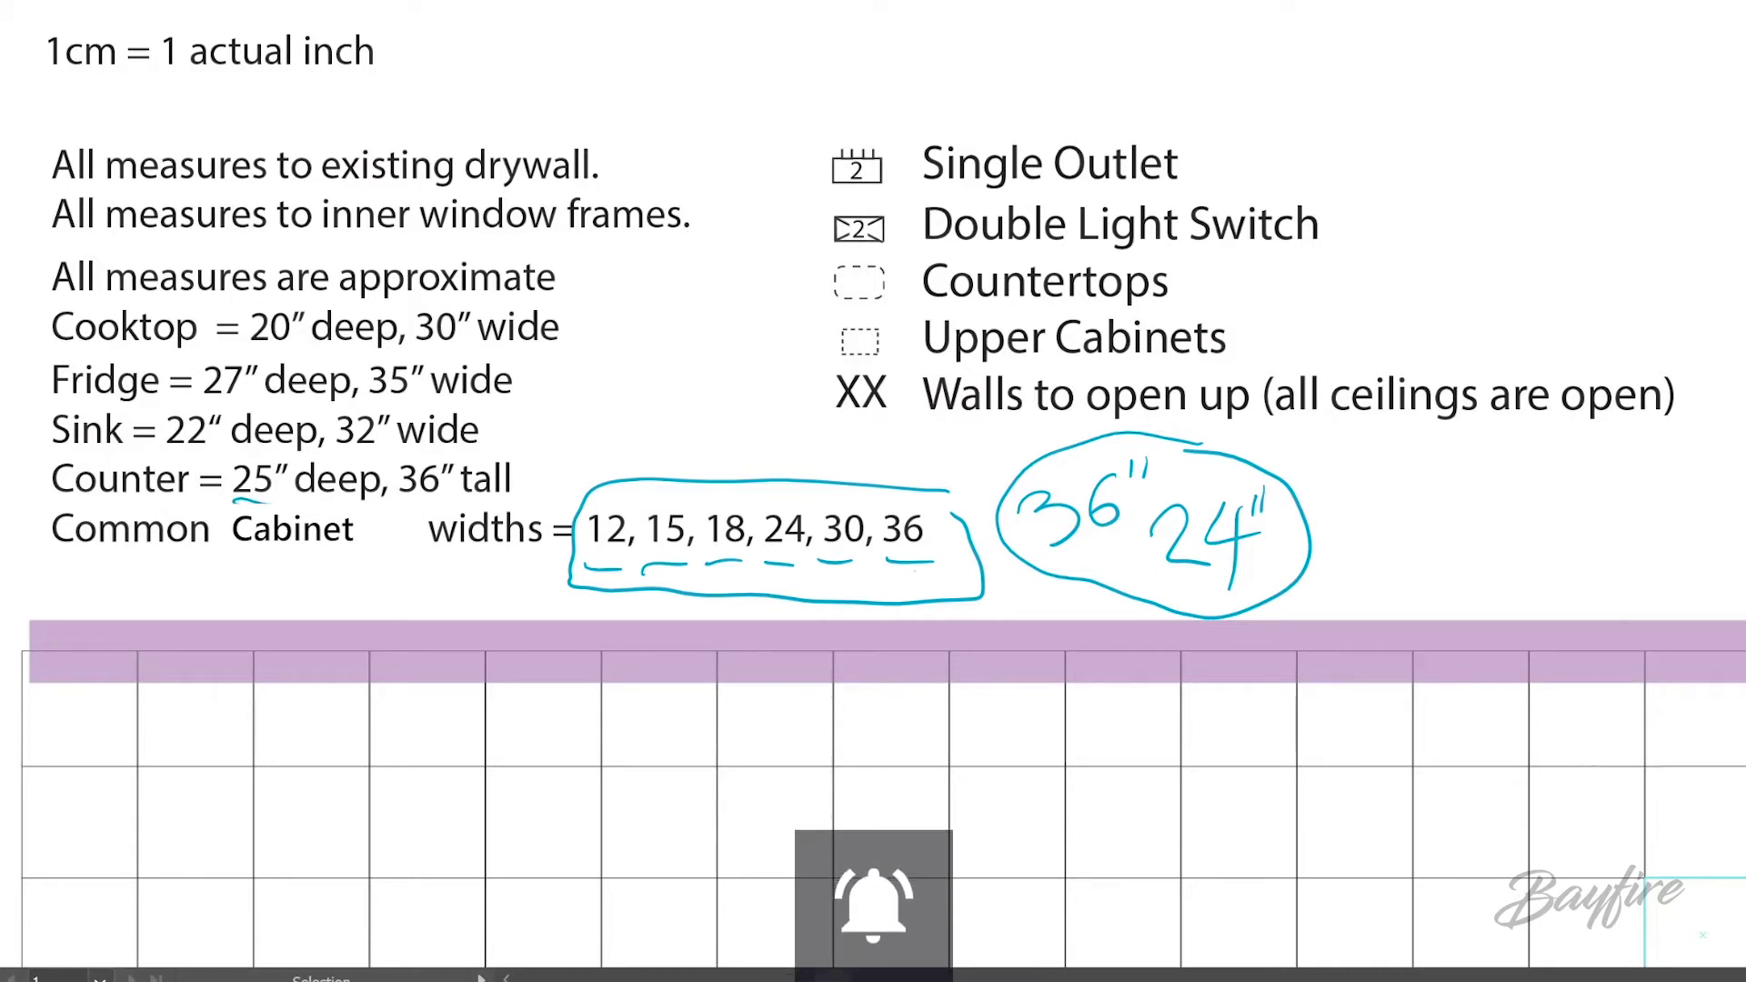
drag(159, 445, 202, 452)
drag(331, 463, 380, 462)
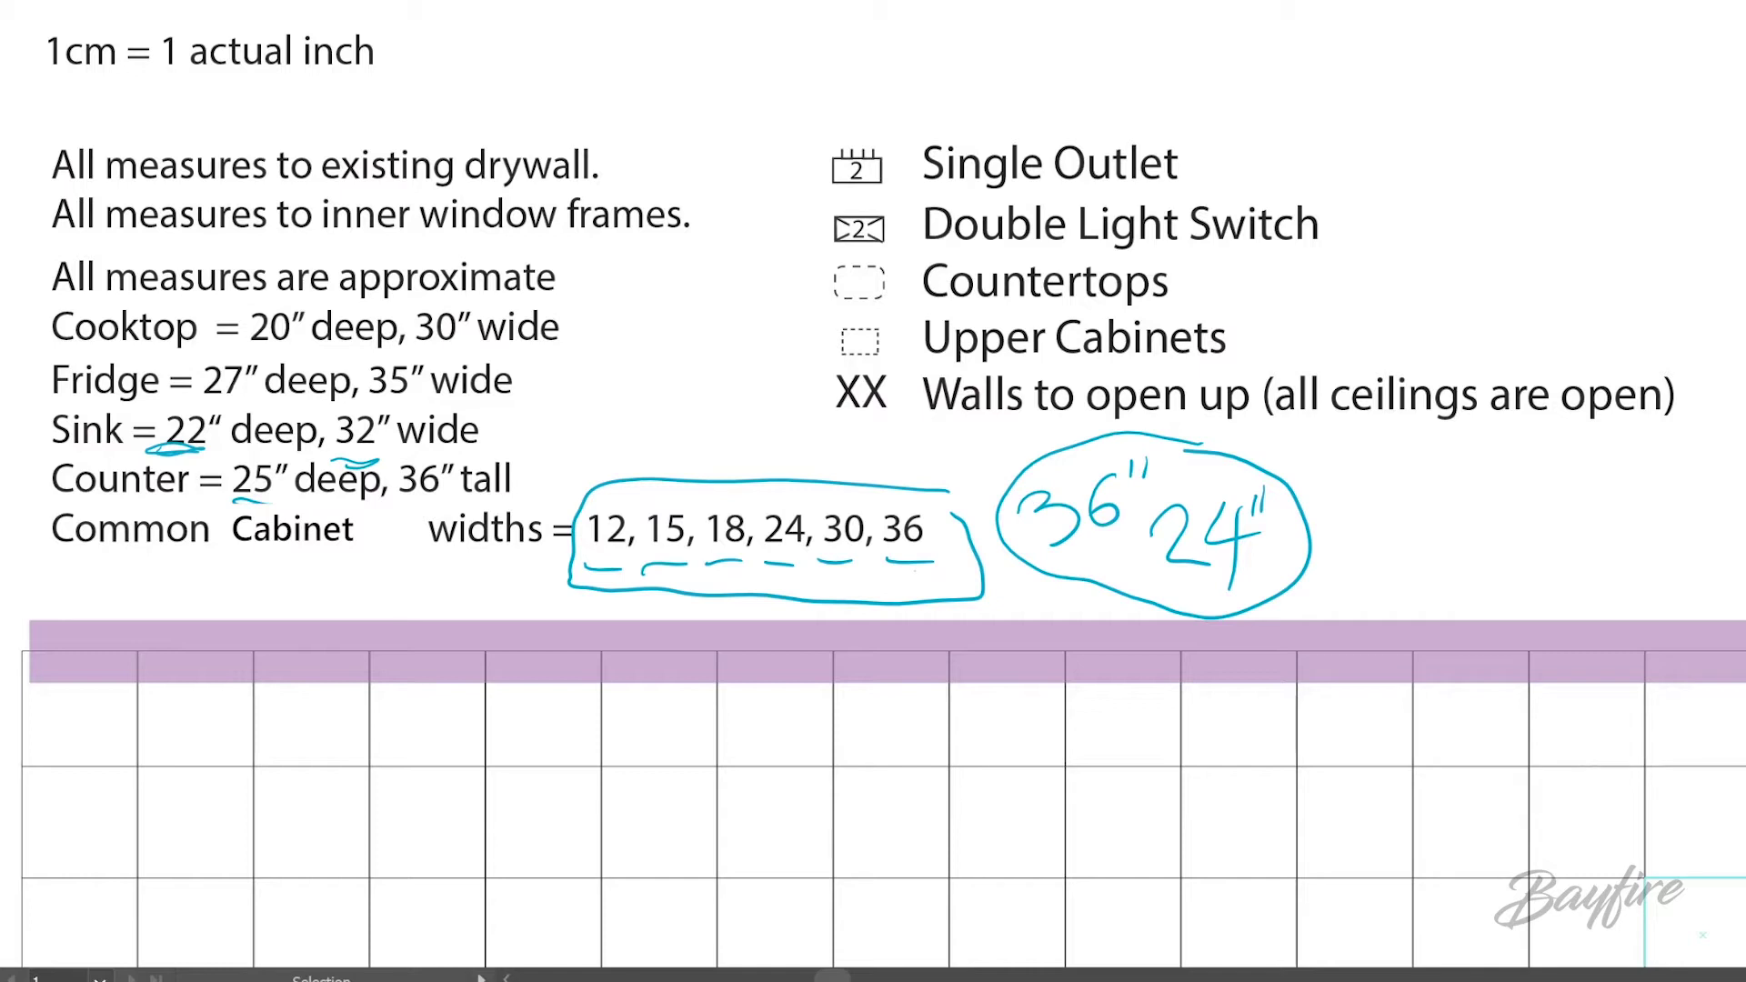
drag(3, 371, 40, 412)
mouse_move(177, 351)
mouse_down()
mouse_move(387, 410)
mouse_move(491, 356)
mouse_move(198, 364)
mouse_up()
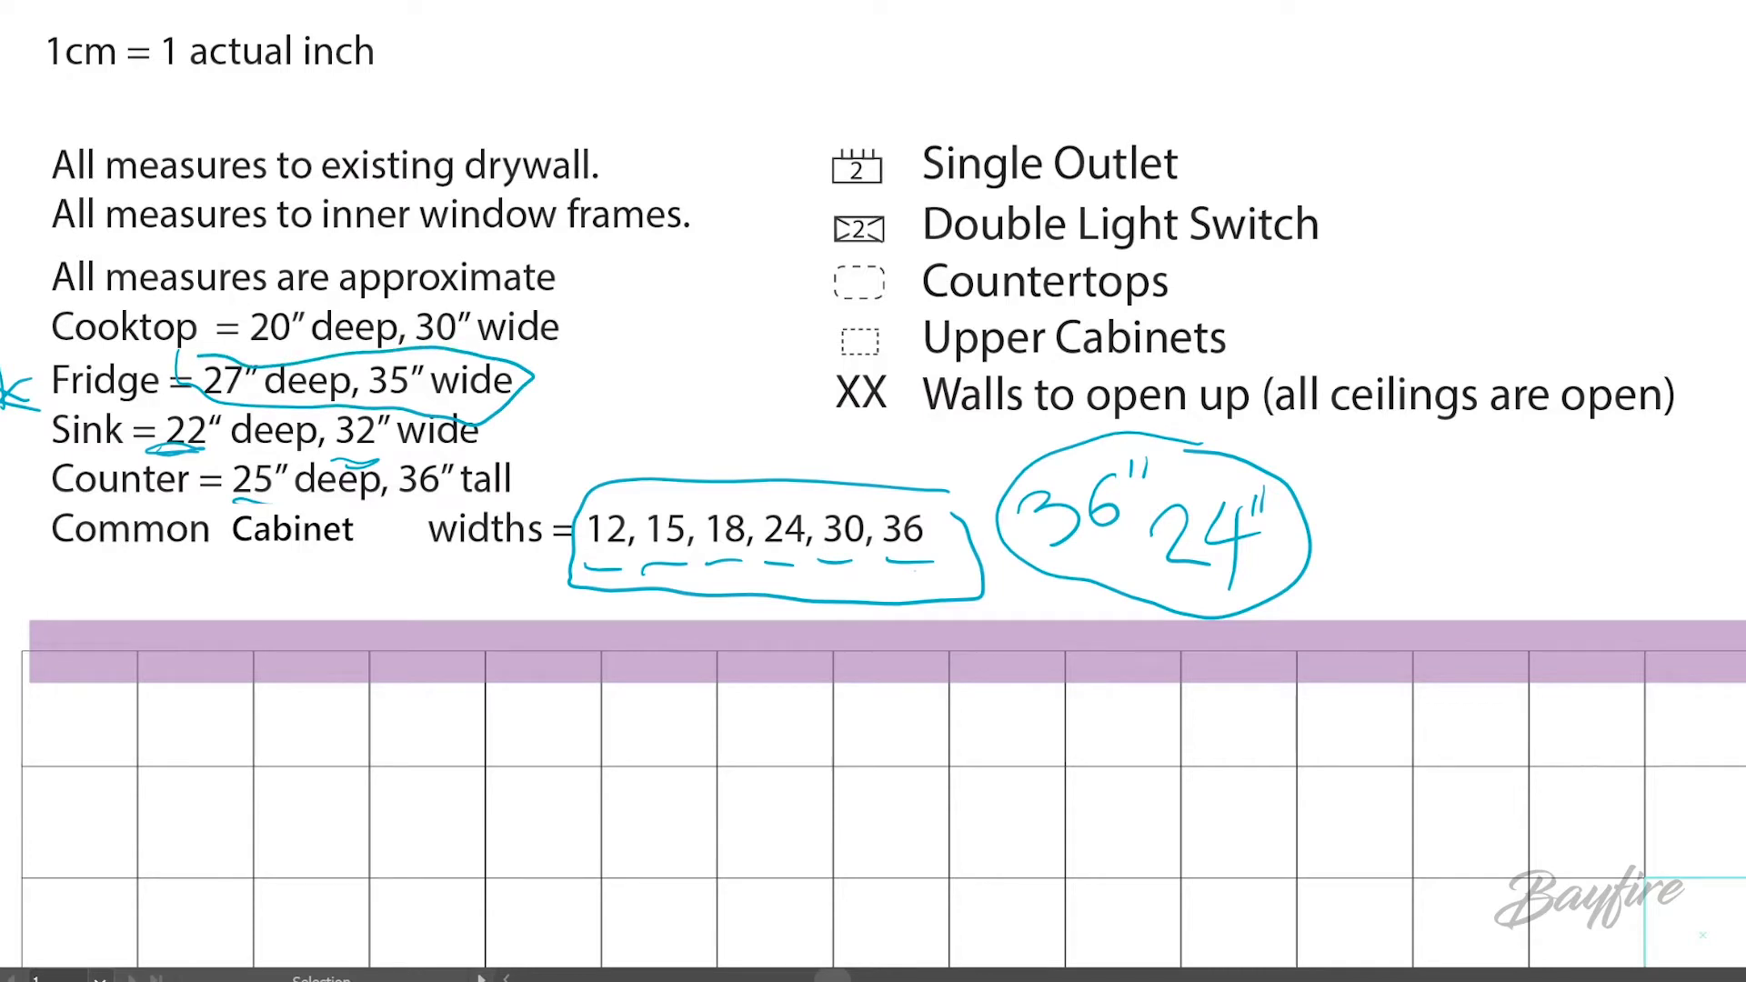
mouse_move(7, 305)
mouse_down()
mouse_move(7, 345)
mouse_move(41, 331)
mouse_move(2, 334)
mouse_up()
mouse_move(565, 300)
mouse_down()
mouse_move(254, 290)
mouse_move(232, 348)
mouse_move(395, 360)
mouse_move(571, 300)
mouse_up()
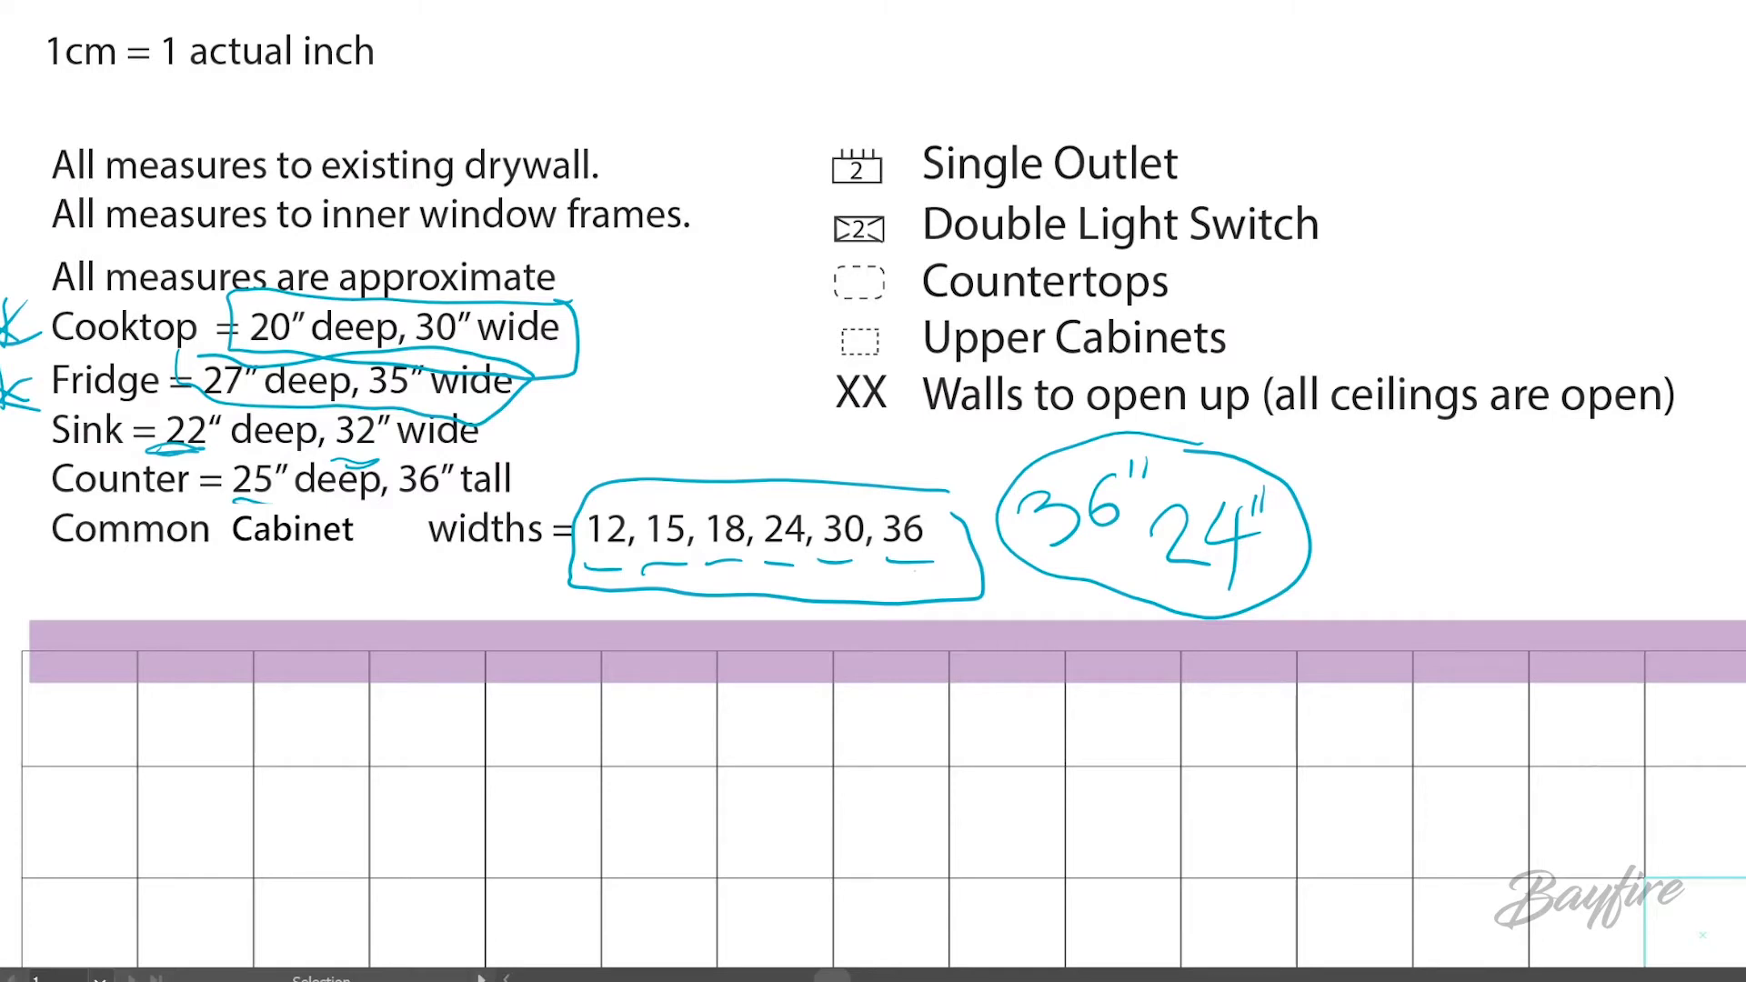
Draw a freehand outline around the column of legend symbols, from Single Outlet to Walls to open up.
mouse_move(794, 110)
mouse_down()
mouse_move(899, 96)
mouse_move(919, 214)
mouse_move(908, 433)
mouse_move(816, 435)
mouse_move(795, 111)
mouse_up()
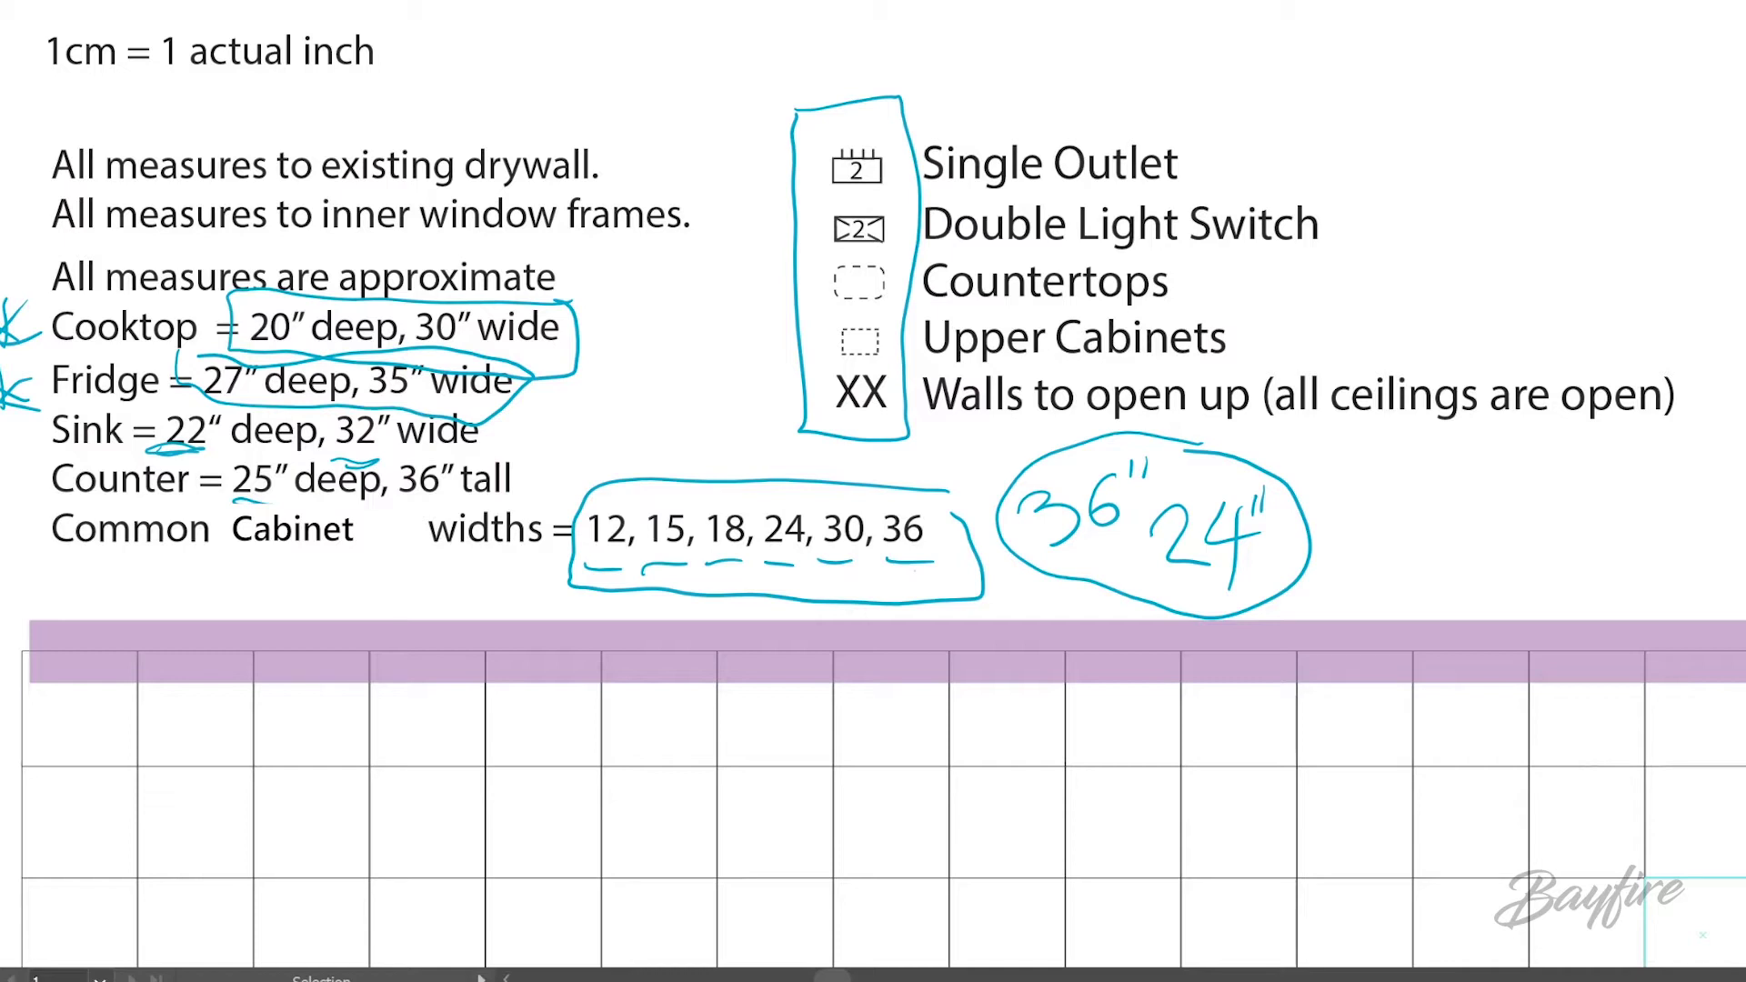
mouse_move(910, 118)
mouse_down()
mouse_move(1323, 115)
mouse_move(1360, 242)
mouse_move(1337, 265)
mouse_move(928, 258)
mouse_up()
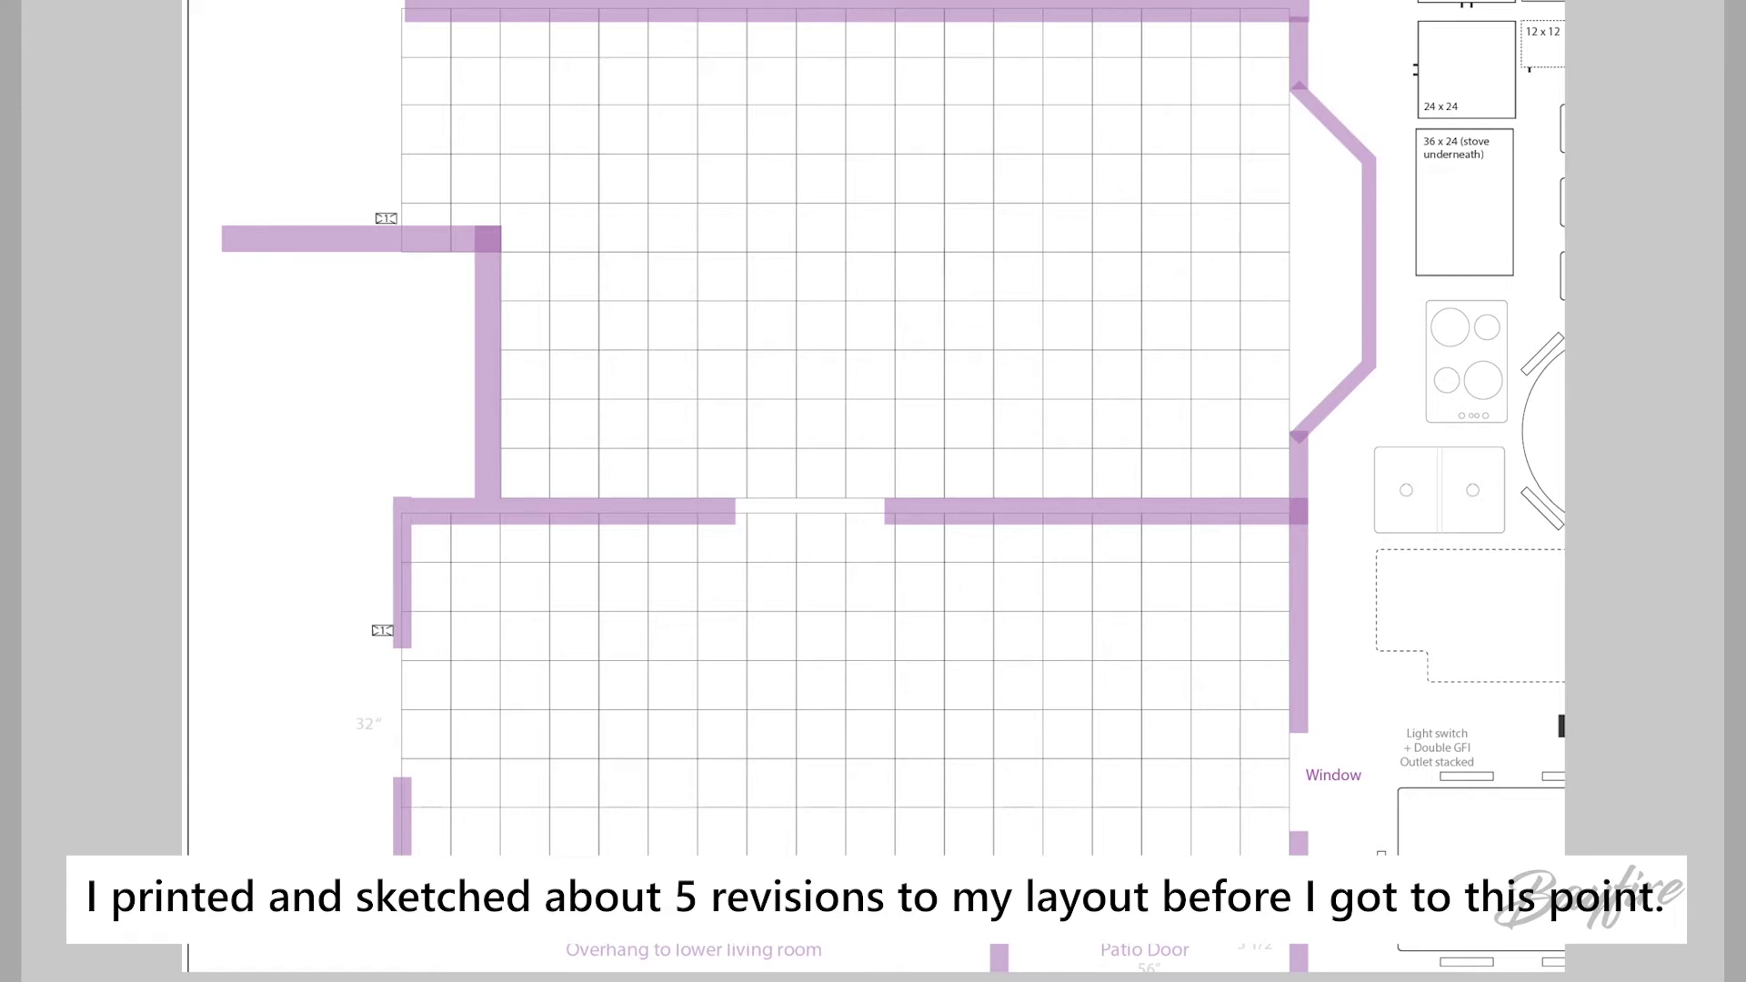
Sketch a fridge block and cabinet on one side of the New Kitchen's doorway, and a counter with a double-bowl sink on the other.
mouse_move(500, 397)
mouse_down()
mouse_move(595, 394)
mouse_move(602, 492)
mouse_up()
drag(605, 411, 730, 489)
drag(808, 629, 829, 771)
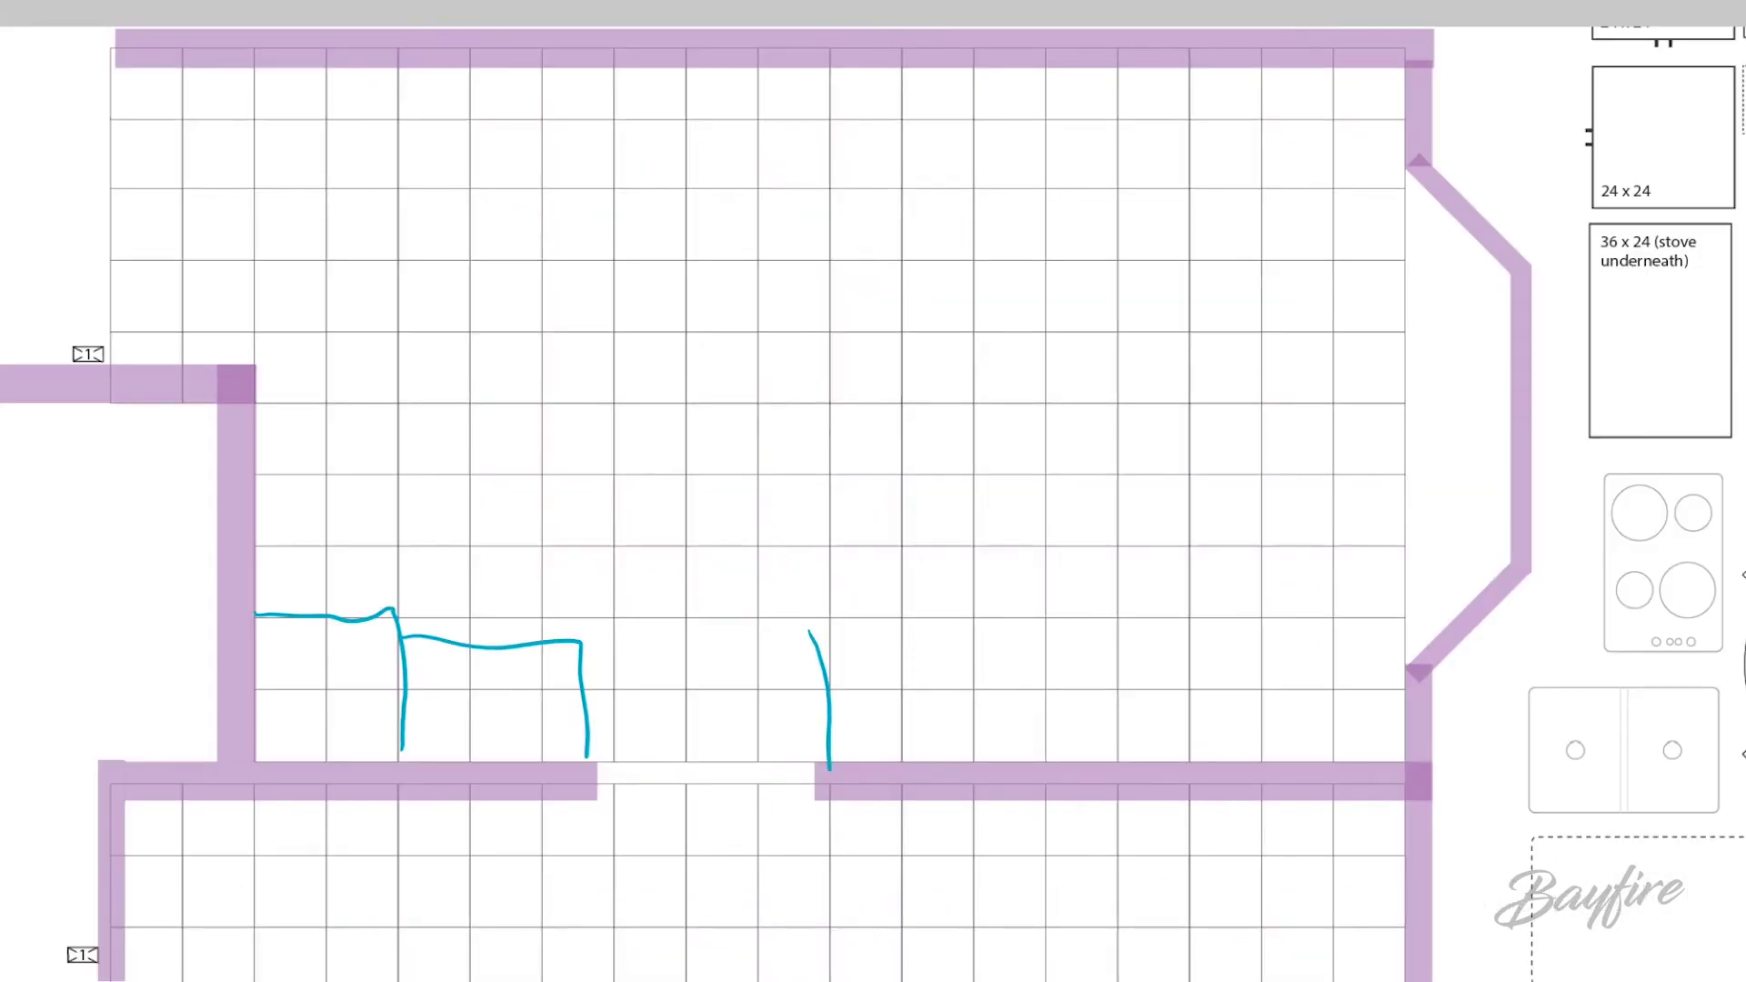
mouse_move(818, 616)
mouse_down()
mouse_move(959, 623)
mouse_move(972, 773)
mouse_up()
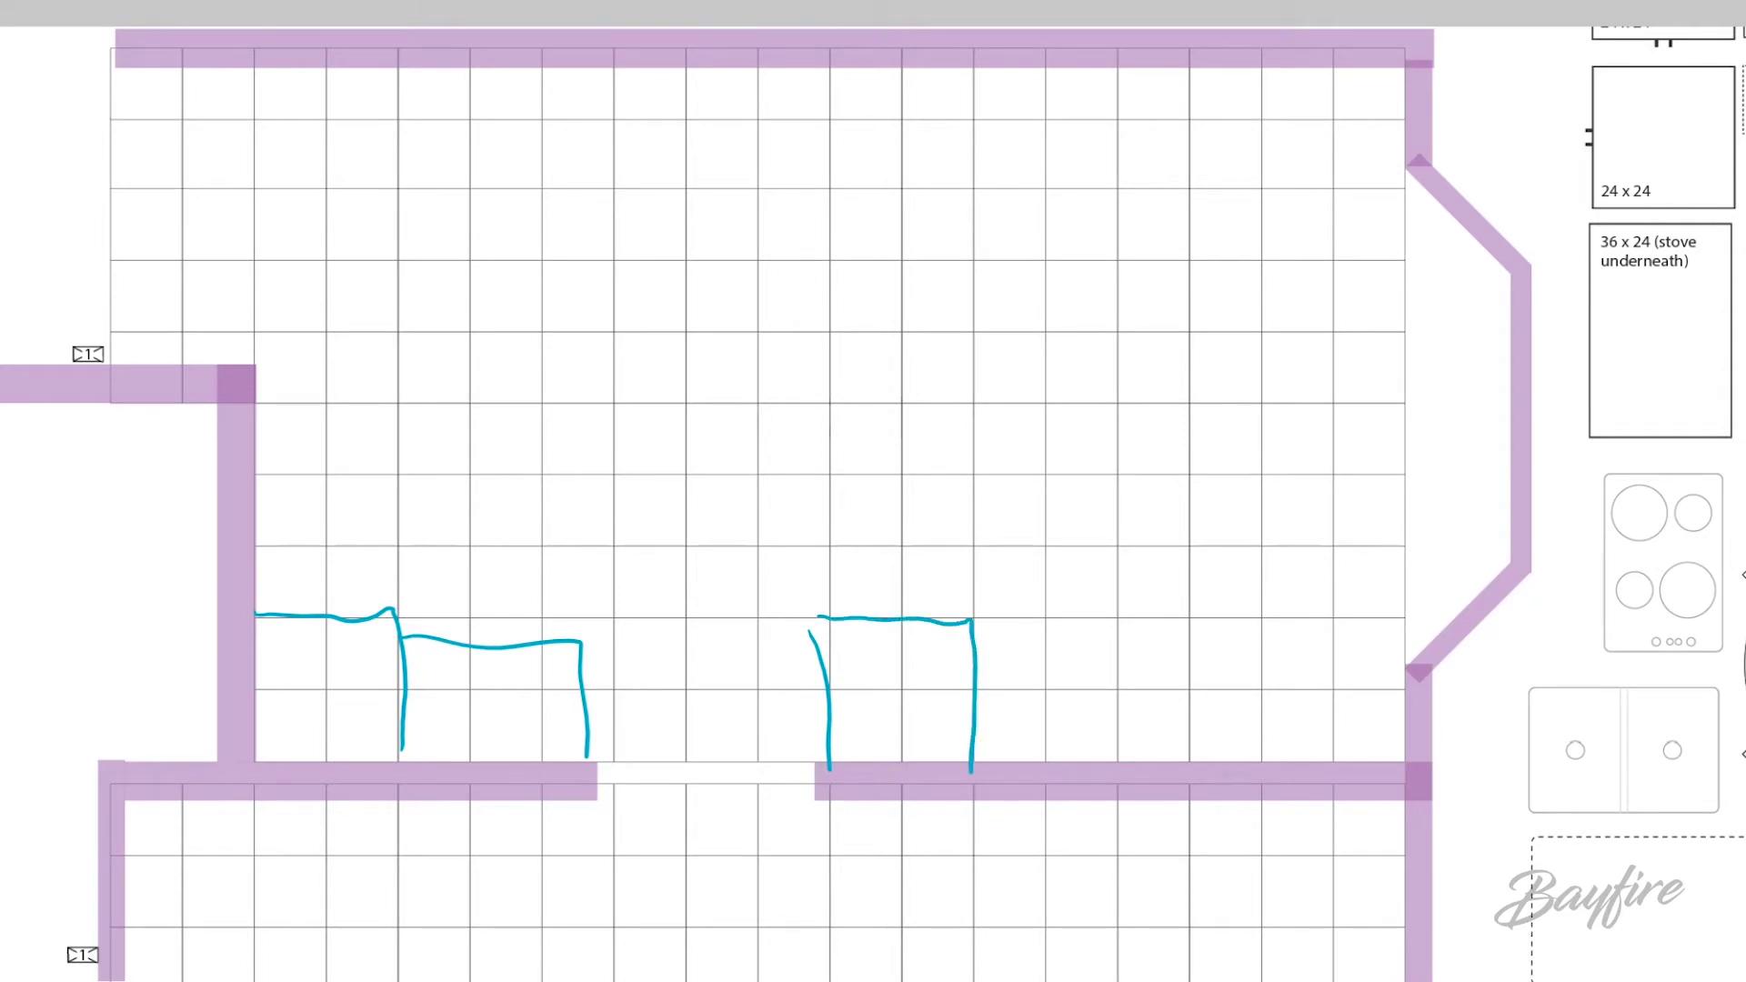
mouse_move(971, 620)
mouse_down()
mouse_move(1070, 620)
mouse_move(1202, 737)
mouse_move(1200, 759)
mouse_up()
drag(1192, 620, 1378, 619)
mouse_move(992, 654)
mouse_down()
mouse_move(990, 738)
mouse_move(1122, 752)
mouse_move(1165, 730)
mouse_move(1165, 639)
mouse_move(993, 650)
mouse_move(1078, 680)
mouse_move(1081, 748)
mouse_up()
drag(1111, 689, 1137, 690)
drag(1044, 680, 1039, 700)
Handwrite a fridge label in the sketched block beside the short vertical wall.
drag(279, 678, 303, 737)
drag(277, 676, 314, 667)
drag(311, 699, 327, 696)
drag(334, 677, 359, 710)
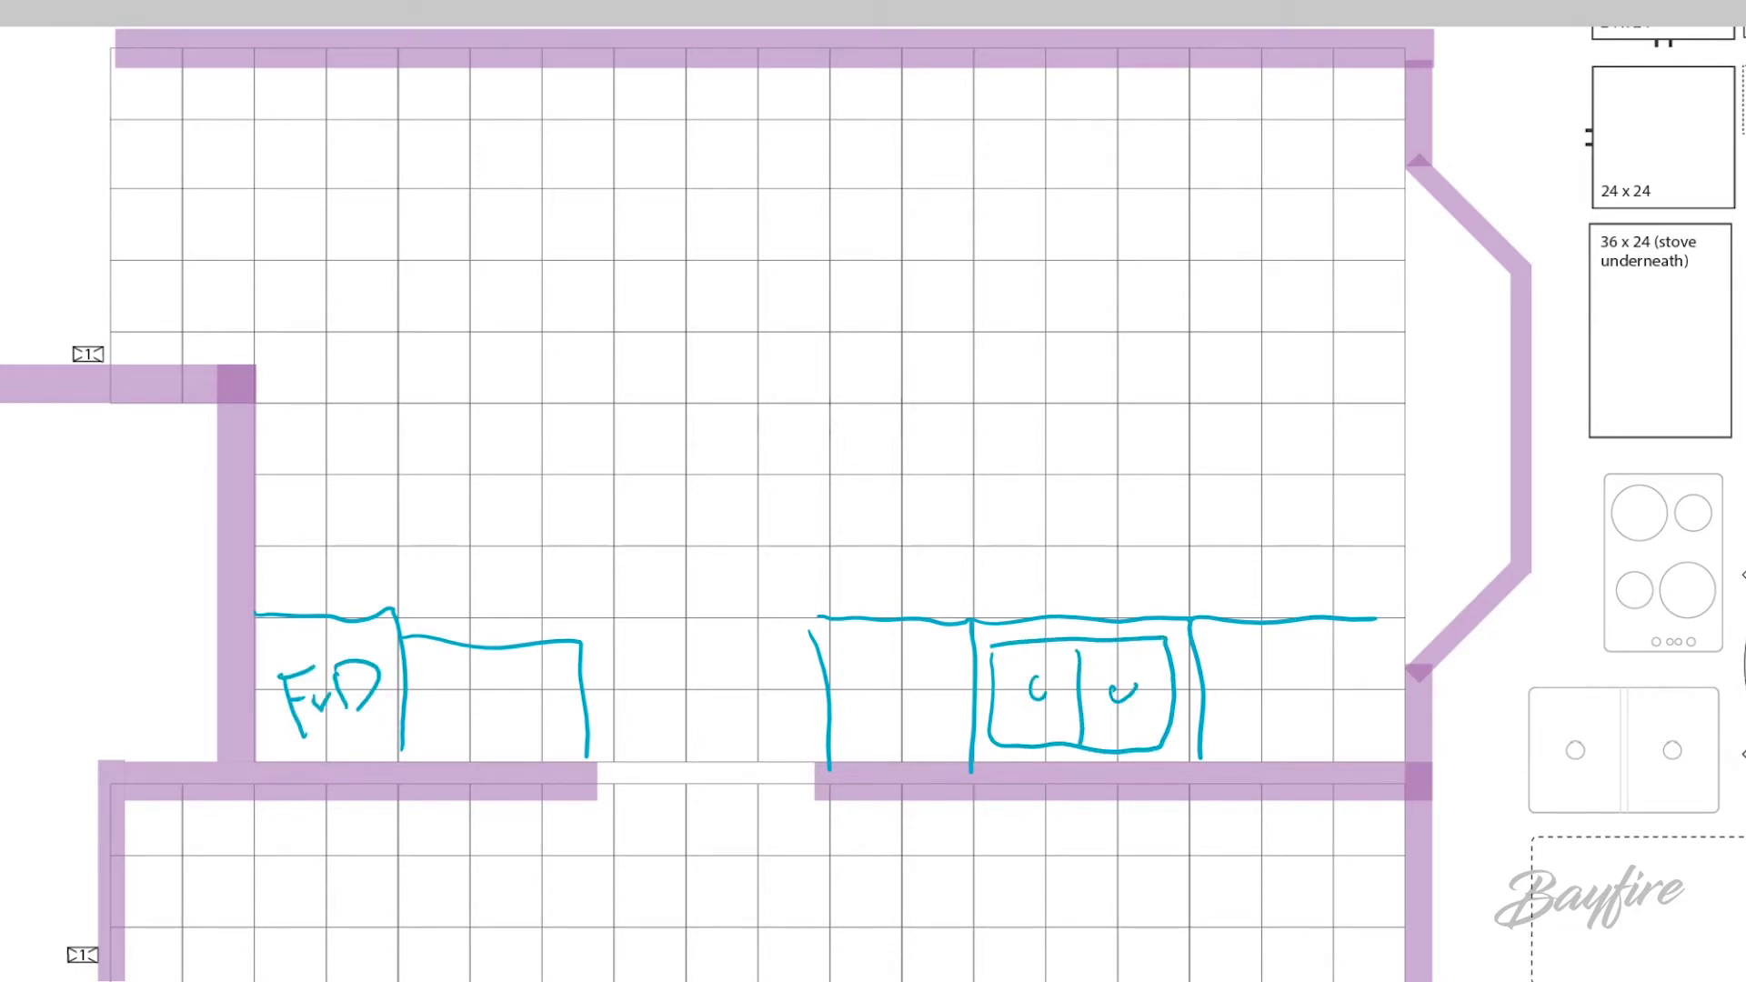
Sketch an L-shaped counter reaching the bay window wall, and mark short dashes in the cabinet beside the fridge.
mouse_move(824, 69)
mouse_down()
mouse_move(842, 486)
mouse_move(999, 483)
mouse_move(1077, 456)
mouse_move(1073, 259)
mouse_move(1320, 265)
mouse_move(1393, 162)
mouse_up()
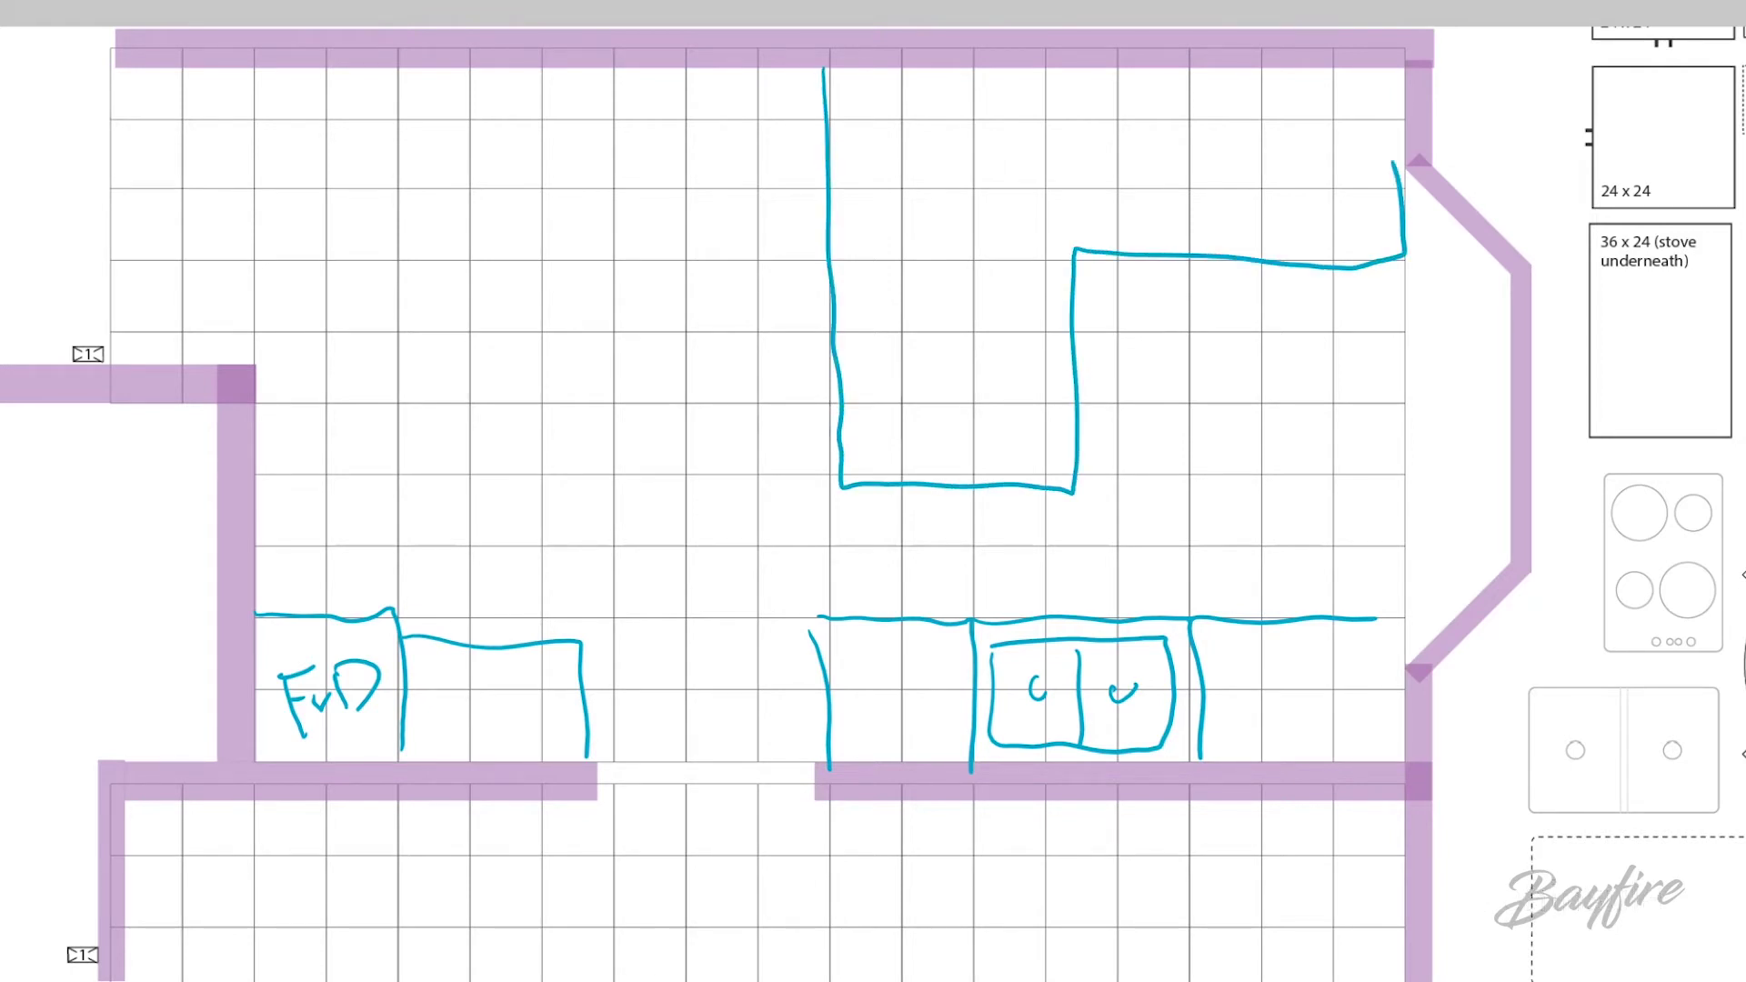
drag(414, 695, 418, 704)
drag(453, 697, 459, 699)
drag(496, 693, 534, 699)
drag(550, 712, 569, 704)
Sketch a row of cabinets along the upper wall inside the L-shaped counter's arm.
mouse_move(1063, 84)
mouse_down()
mouse_move(1165, 212)
mouse_move(1179, 84)
mouse_up()
mouse_move(1192, 192)
mouse_down()
mouse_move(1339, 114)
mouse_move(1337, 72)
mouse_up()
mouse_move(1185, 70)
mouse_down()
mouse_move(1187, 136)
mouse_move(1101, 192)
mouse_move(1051, 66)
mouse_move(1214, 190)
mouse_move(1188, 75)
mouse_up()
mouse_move(1225, 194)
mouse_down()
mouse_move(1334, 68)
mouse_move(1397, 191)
mouse_up()
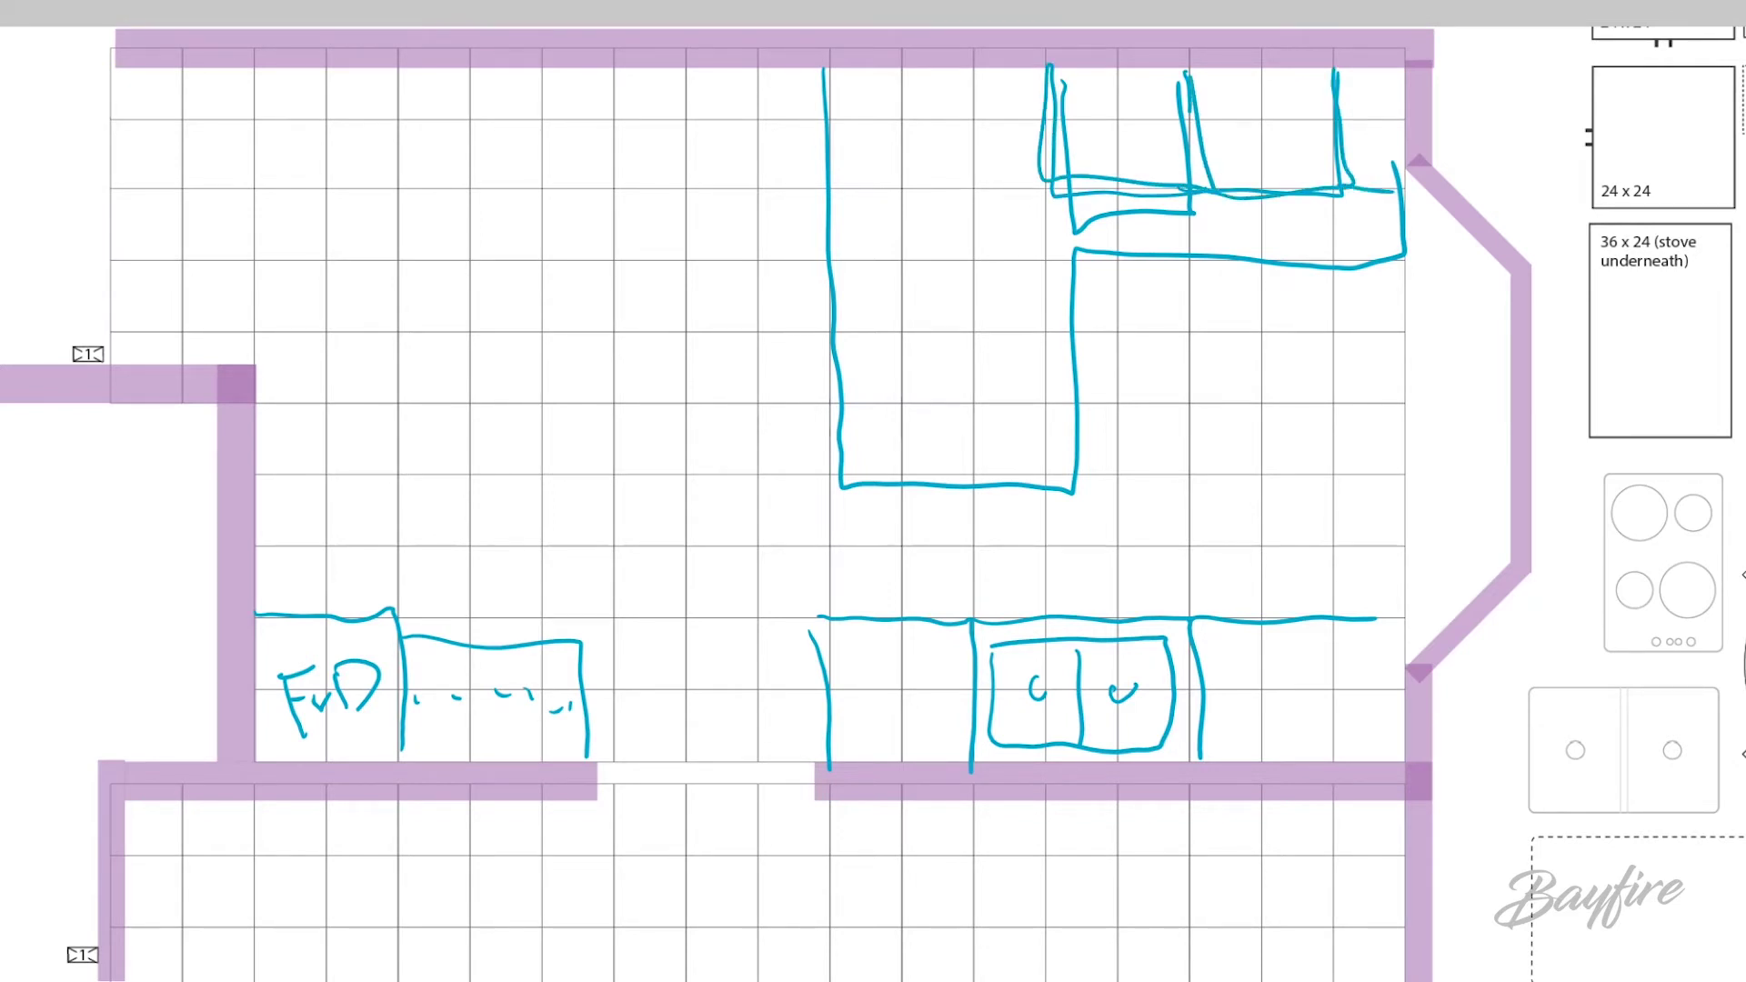
Sketch a cooktop with burners on the L-shaped counter and three stools along its outer side.
mouse_move(899, 270)
mouse_down()
mouse_move(902, 443)
mouse_move(1043, 324)
mouse_move(932, 260)
mouse_up()
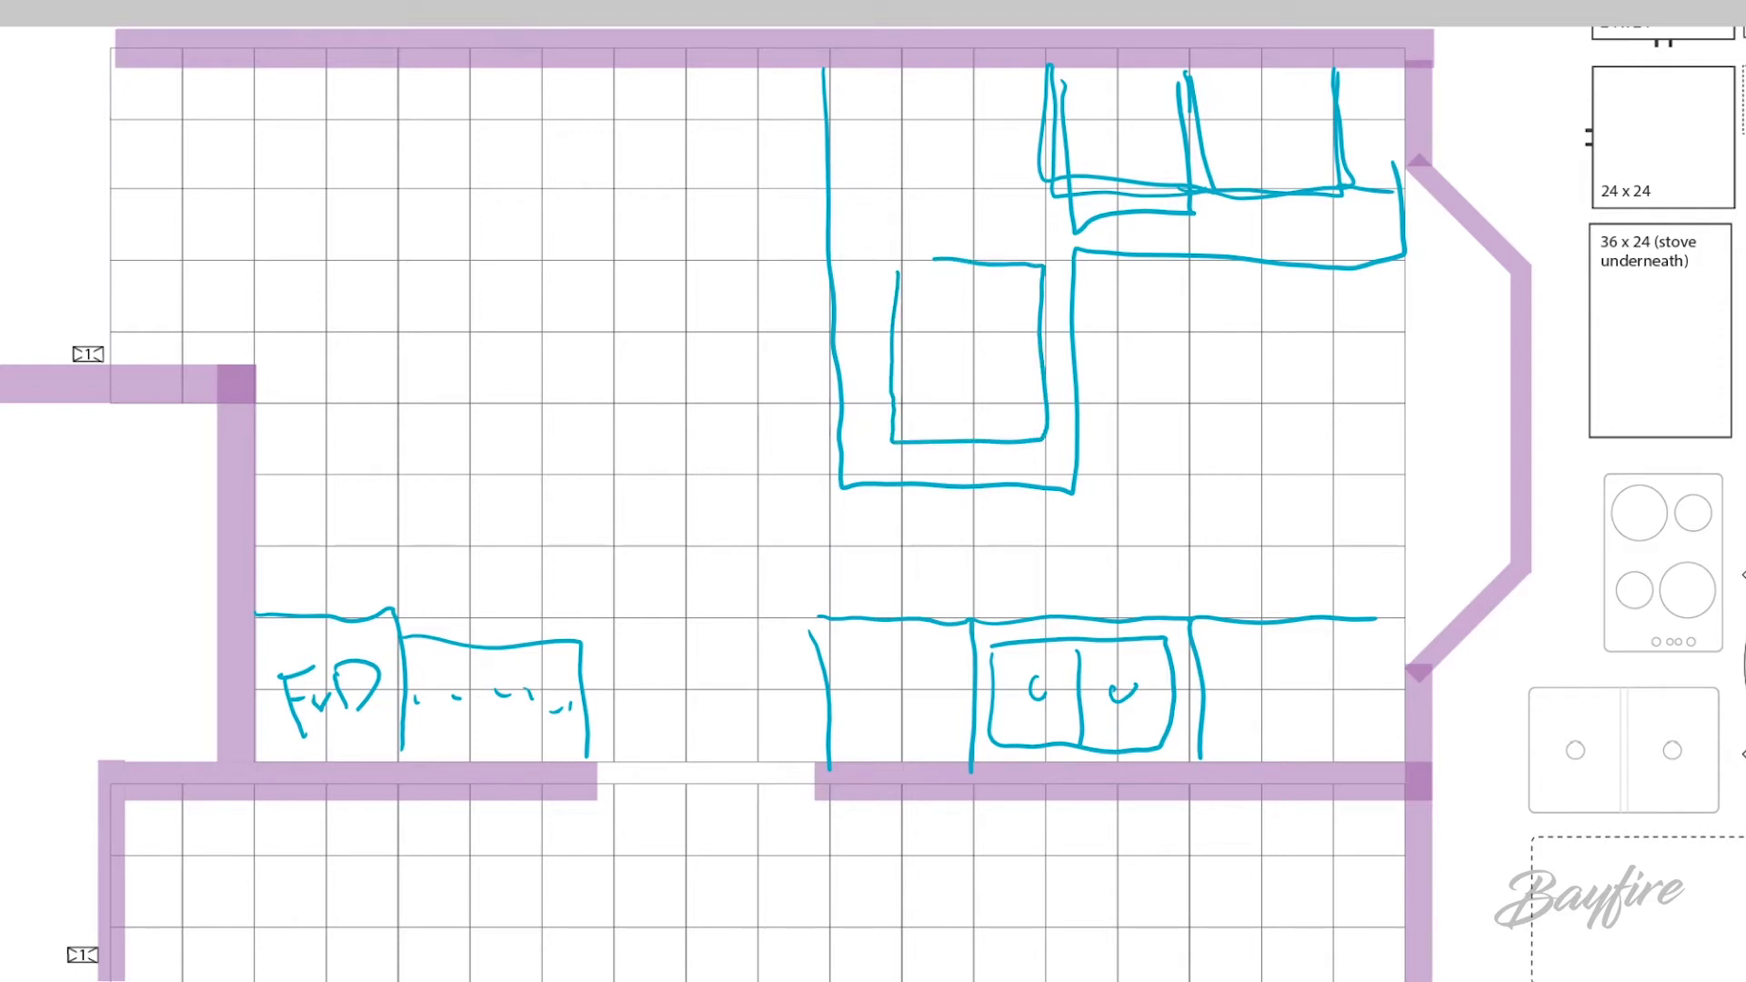
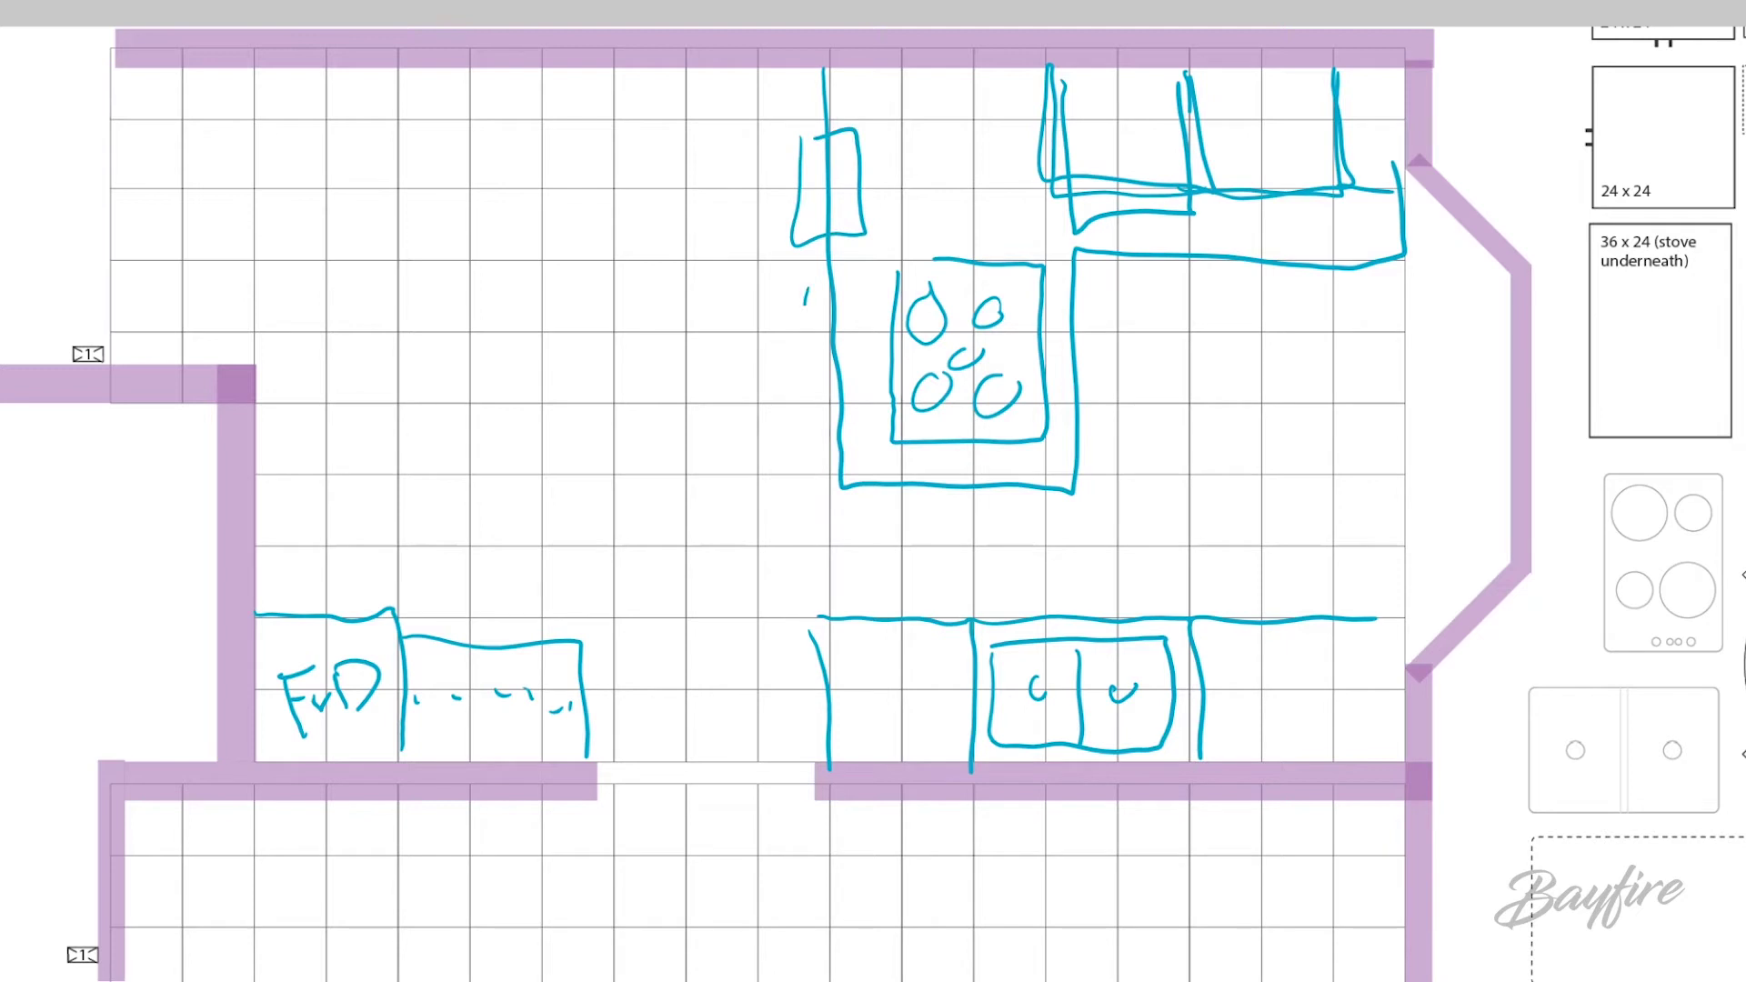
mouse_move(814, 407)
mouse_down()
mouse_move(865, 391)
mouse_move(806, 406)
mouse_up()
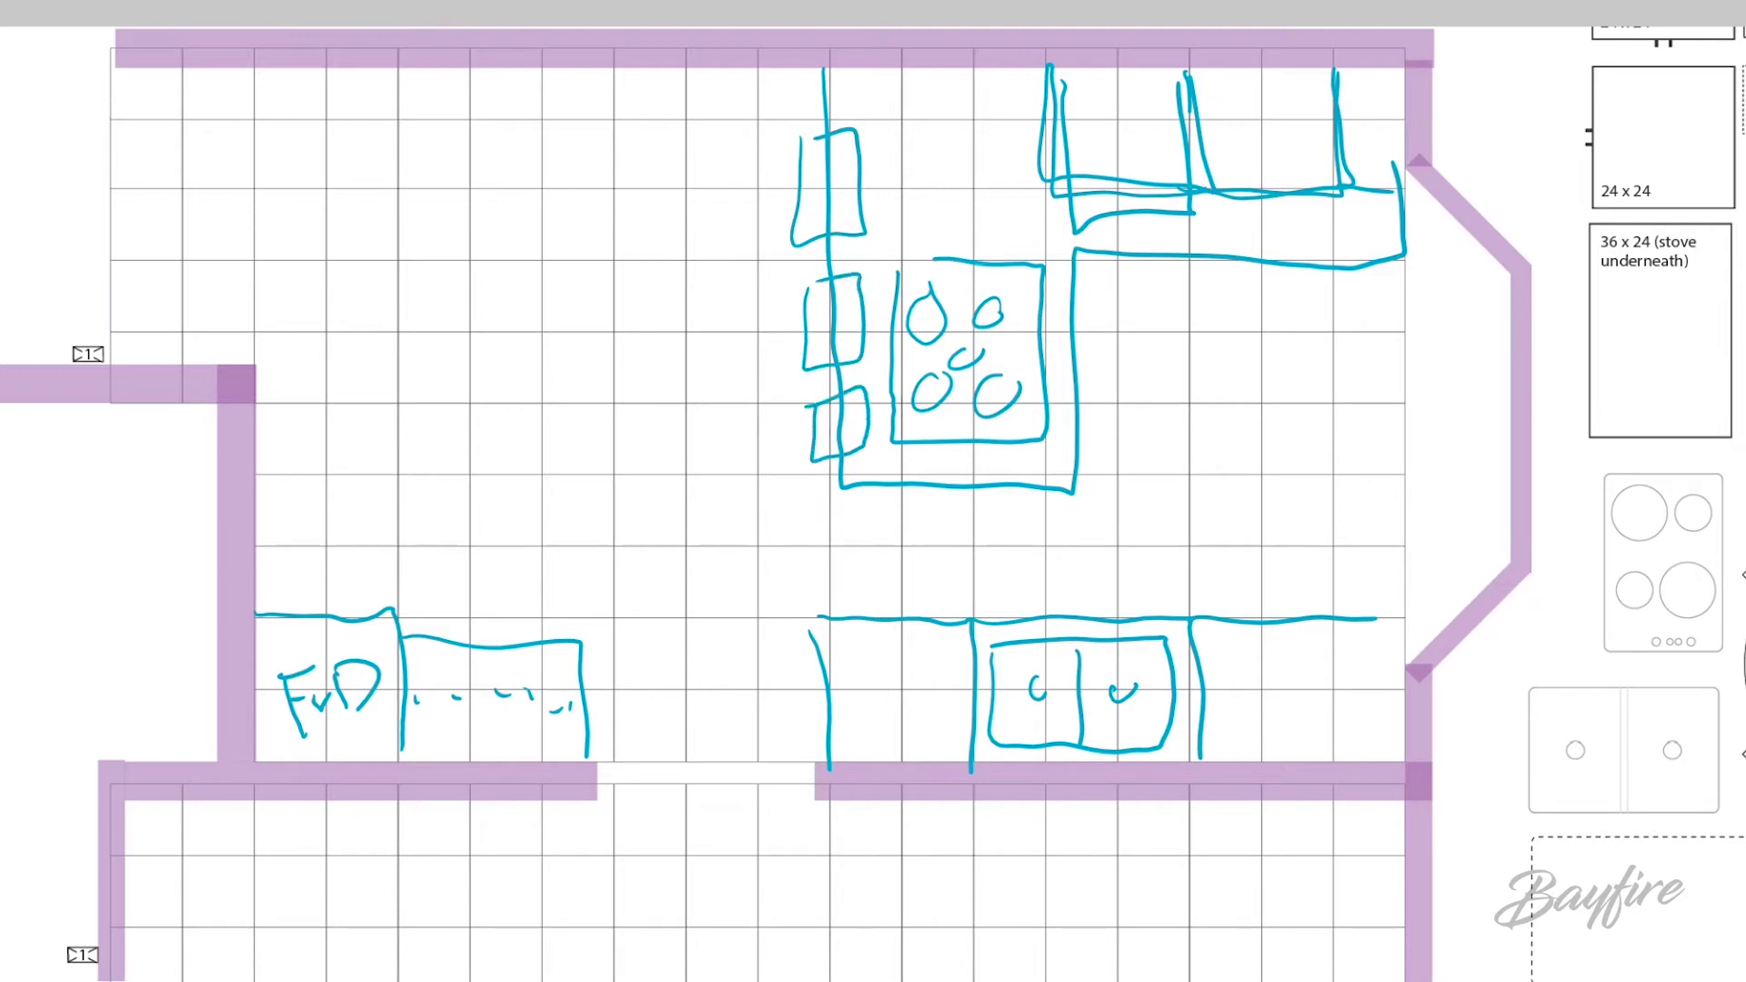
Sketch a round table with four chairs in the open area, and close the sink counter's end at the bay window.
mouse_move(452, 211)
mouse_down()
mouse_move(386, 450)
mouse_move(648, 245)
mouse_move(463, 193)
mouse_up()
mouse_move(610, 172)
mouse_down()
mouse_move(673, 240)
mouse_move(622, 170)
mouse_up()
mouse_move(462, 168)
mouse_down()
mouse_move(366, 241)
mouse_move(439, 156)
mouse_up()
mouse_move(338, 423)
mouse_down()
mouse_move(387, 545)
mouse_move(318, 434)
mouse_up()
mouse_move(557, 550)
mouse_down()
mouse_move(657, 483)
mouse_move(600, 566)
mouse_move(560, 586)
mouse_up()
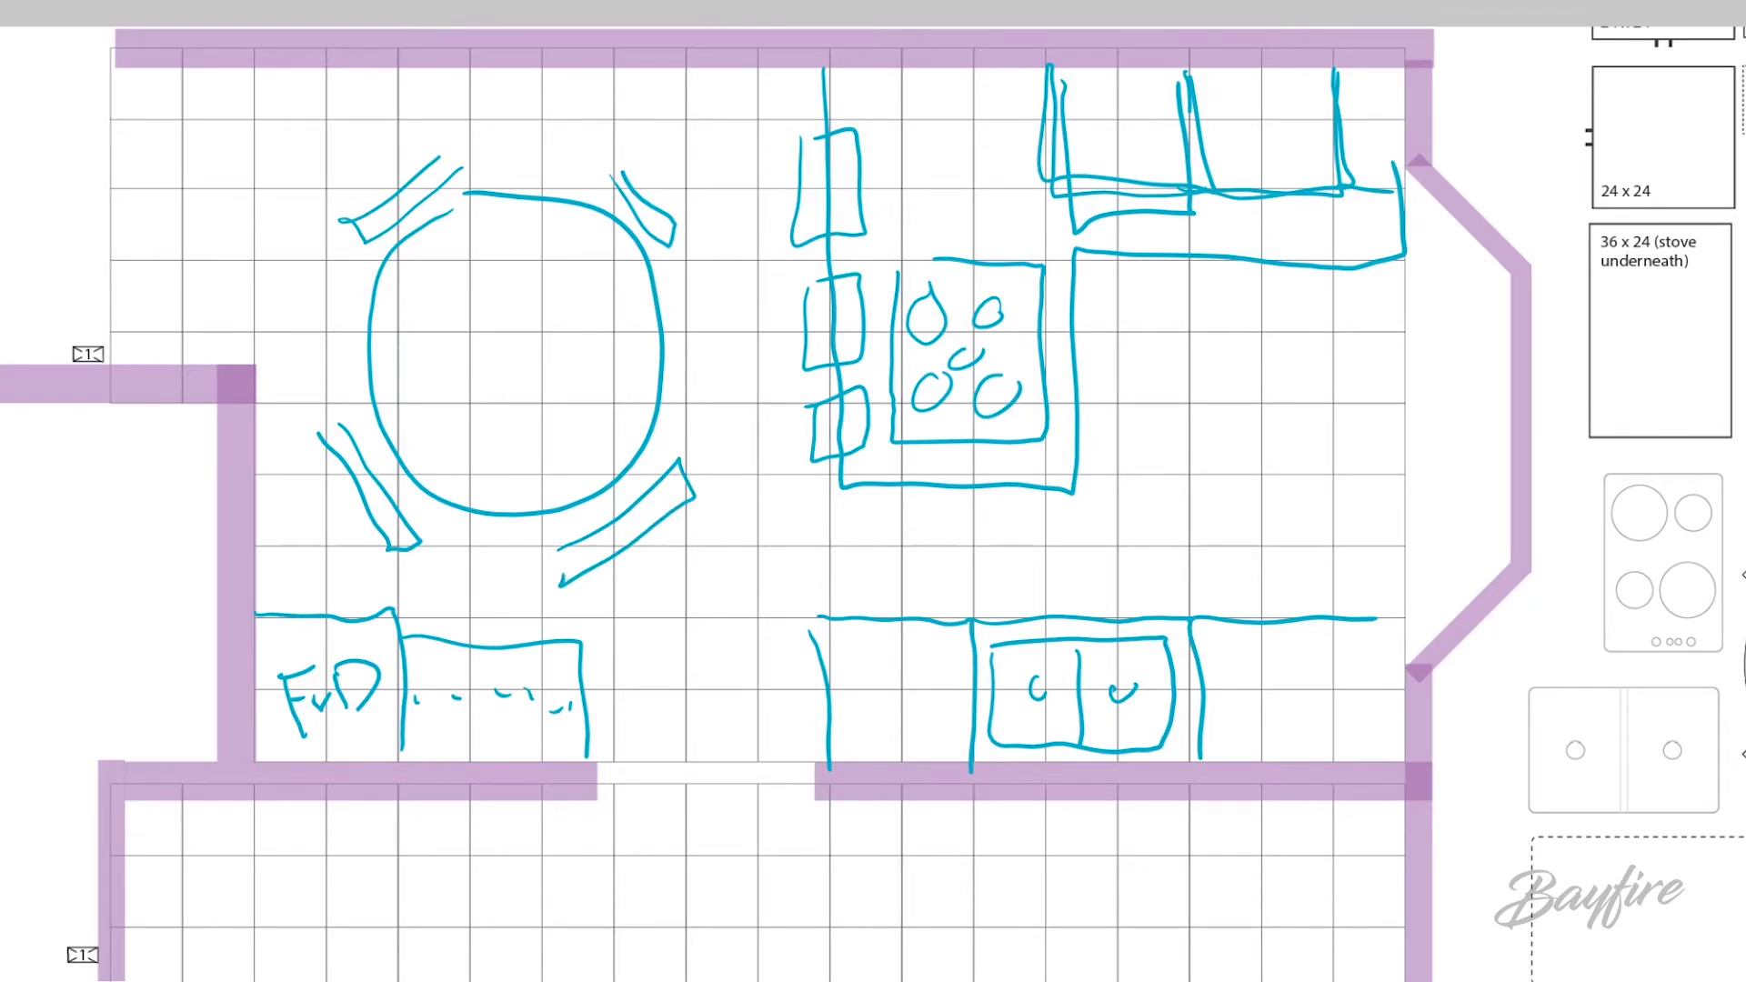
drag(1405, 675, 1361, 618)
Undo the table, stools, cooktop and L-shaped counter sketches, and everything in the fridge label after its F.
key(ctrl+z)
key(ctrl+z)
key(ctrl+z)
key(ctrl+z)
key(ctrl+z)
key(ctrl+z)
key(ctrl+z)
key(ctrl+z)
key(ctrl+z)
key(ctrl+z)
key(ctrl+z)
key(ctrl+z)
key(ctrl+z)
key(ctrl+z)
key(ctrl+z)
key(ctrl+z)
key(ctrl+z)
key(ctrl+z)
key(ctrl+z)
key(ctrl+z)
key(ctrl+z)
key(ctrl+z)
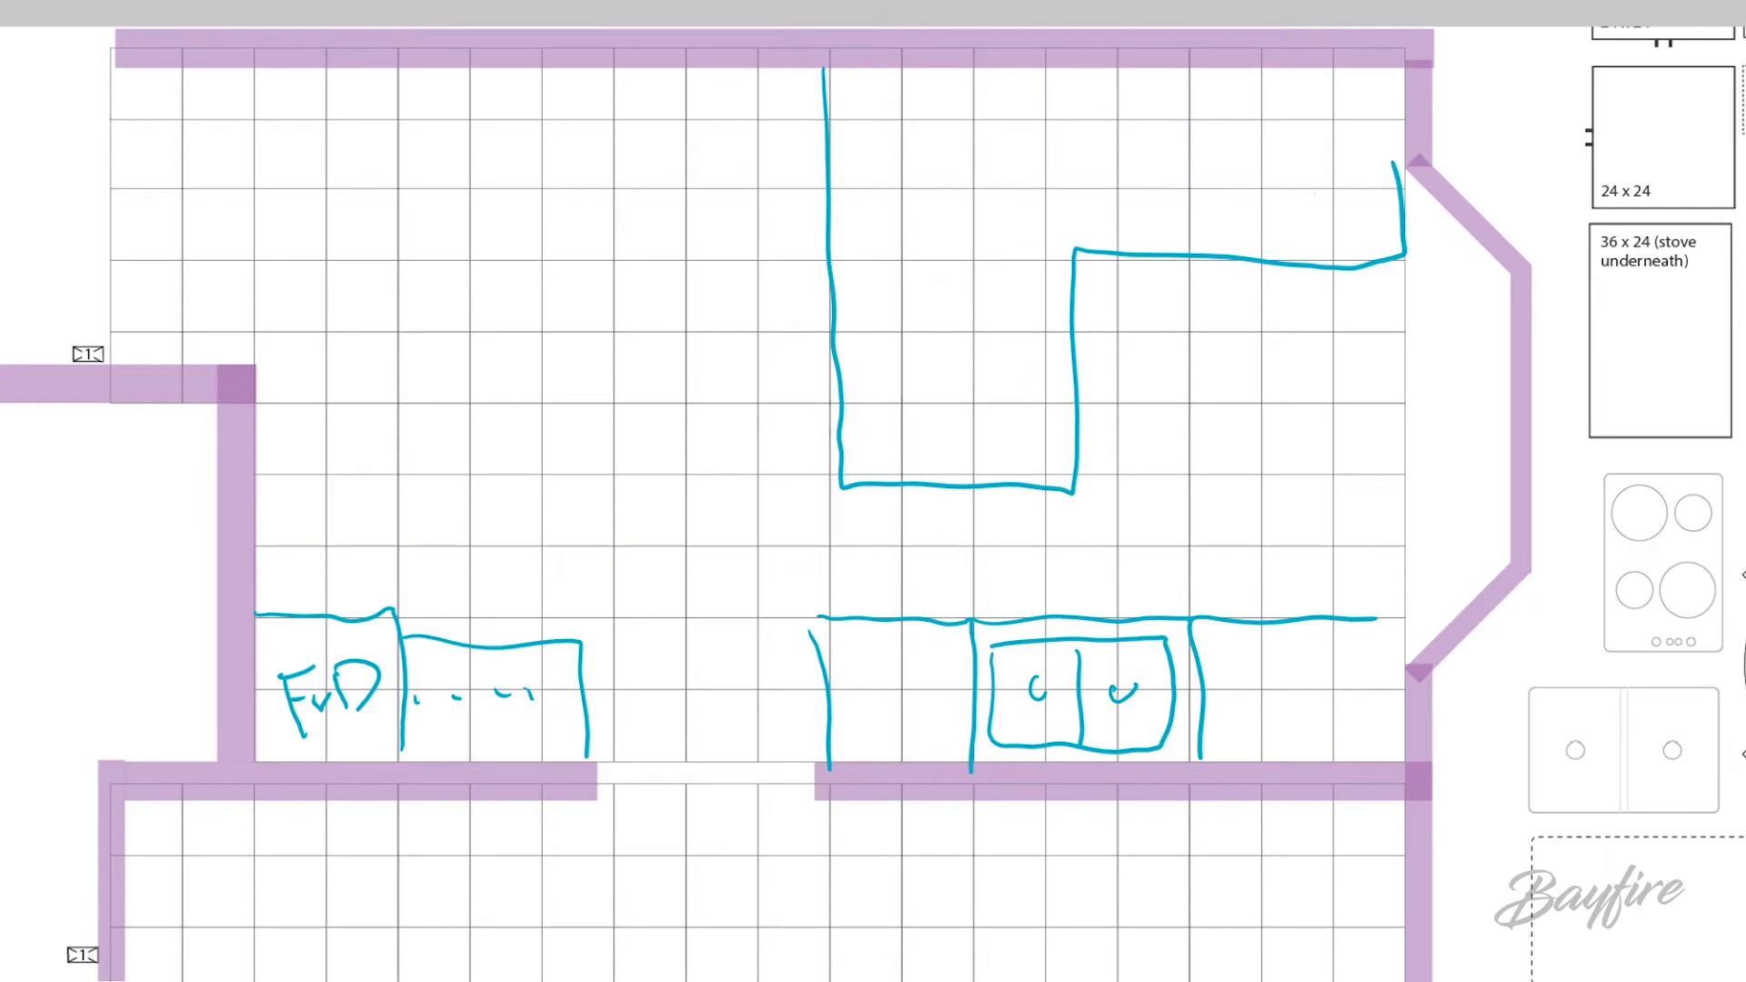
key(ctrl+z)
key(ctrl+z)
key(ctrl+z)
key(ctrl+z)
key(ctrl+z)
key(ctrl+z)
Sketch an island about four squares wide with a cooktop's burners, and a straight counter along the upper wall.
mouse_move(832, 309)
mouse_down()
mouse_move(873, 455)
mouse_move(1107, 432)
mouse_move(1062, 285)
mouse_move(833, 309)
mouse_up()
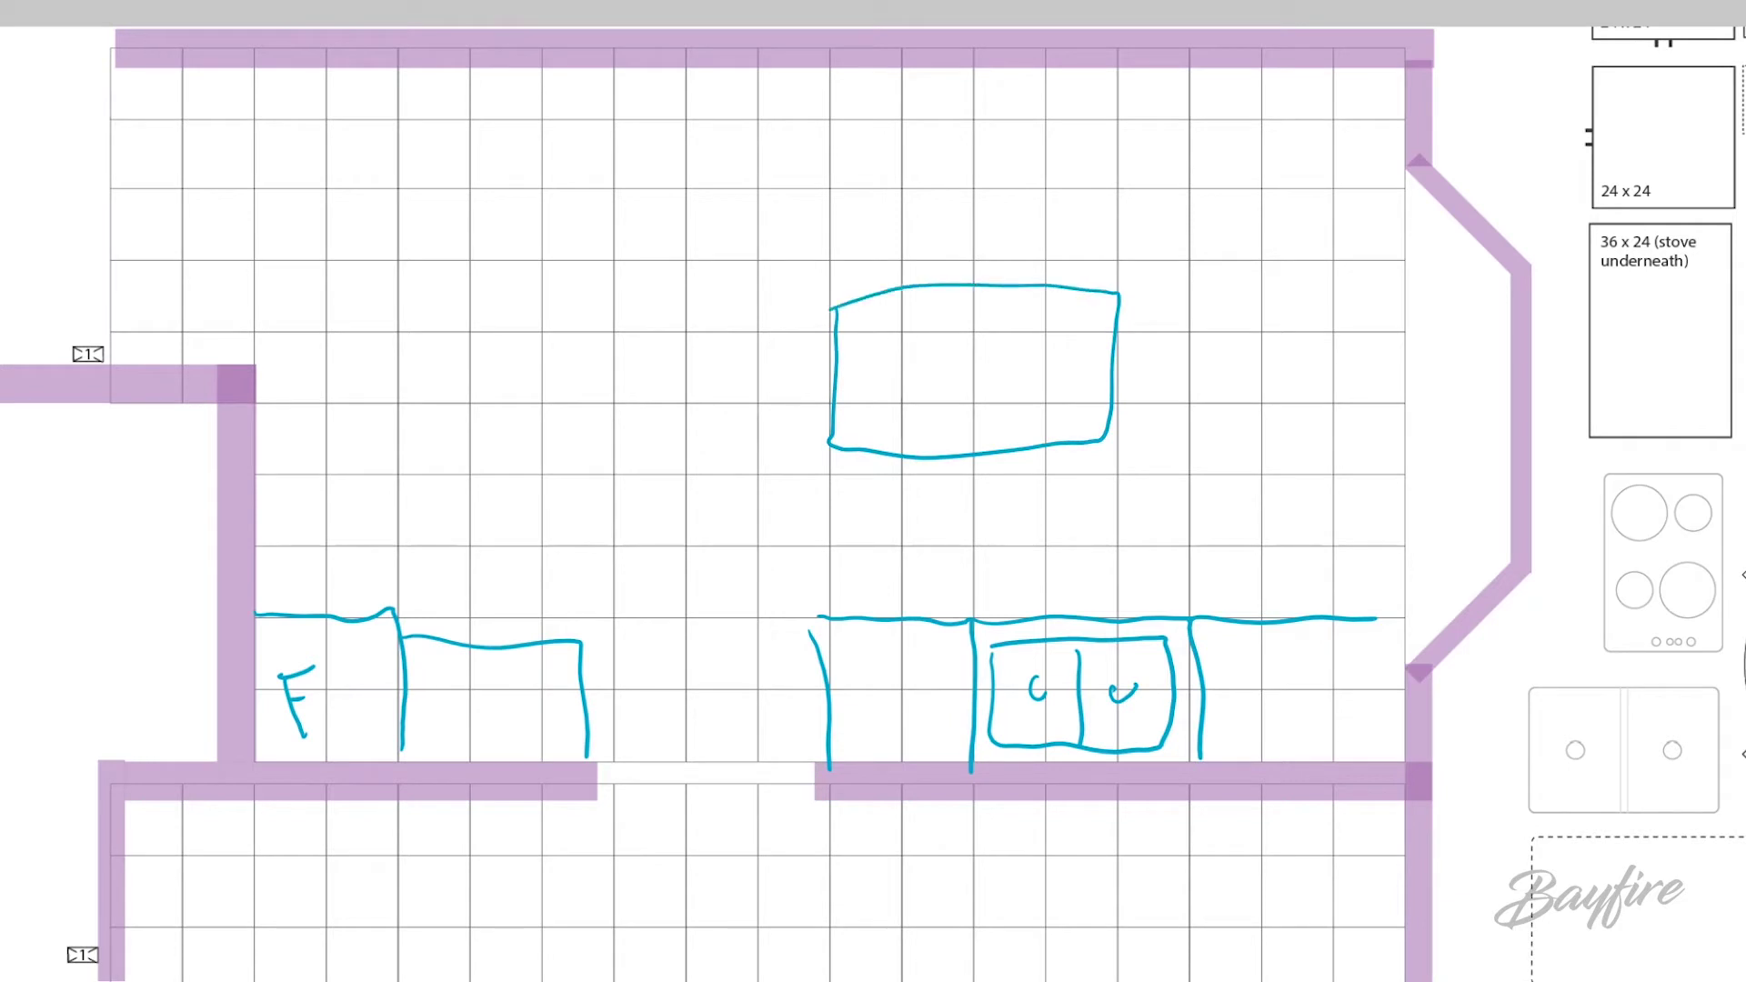
mouse_move(831, 71)
mouse_down()
mouse_move(825, 164)
mouse_move(1352, 145)
mouse_move(1417, 162)
mouse_up()
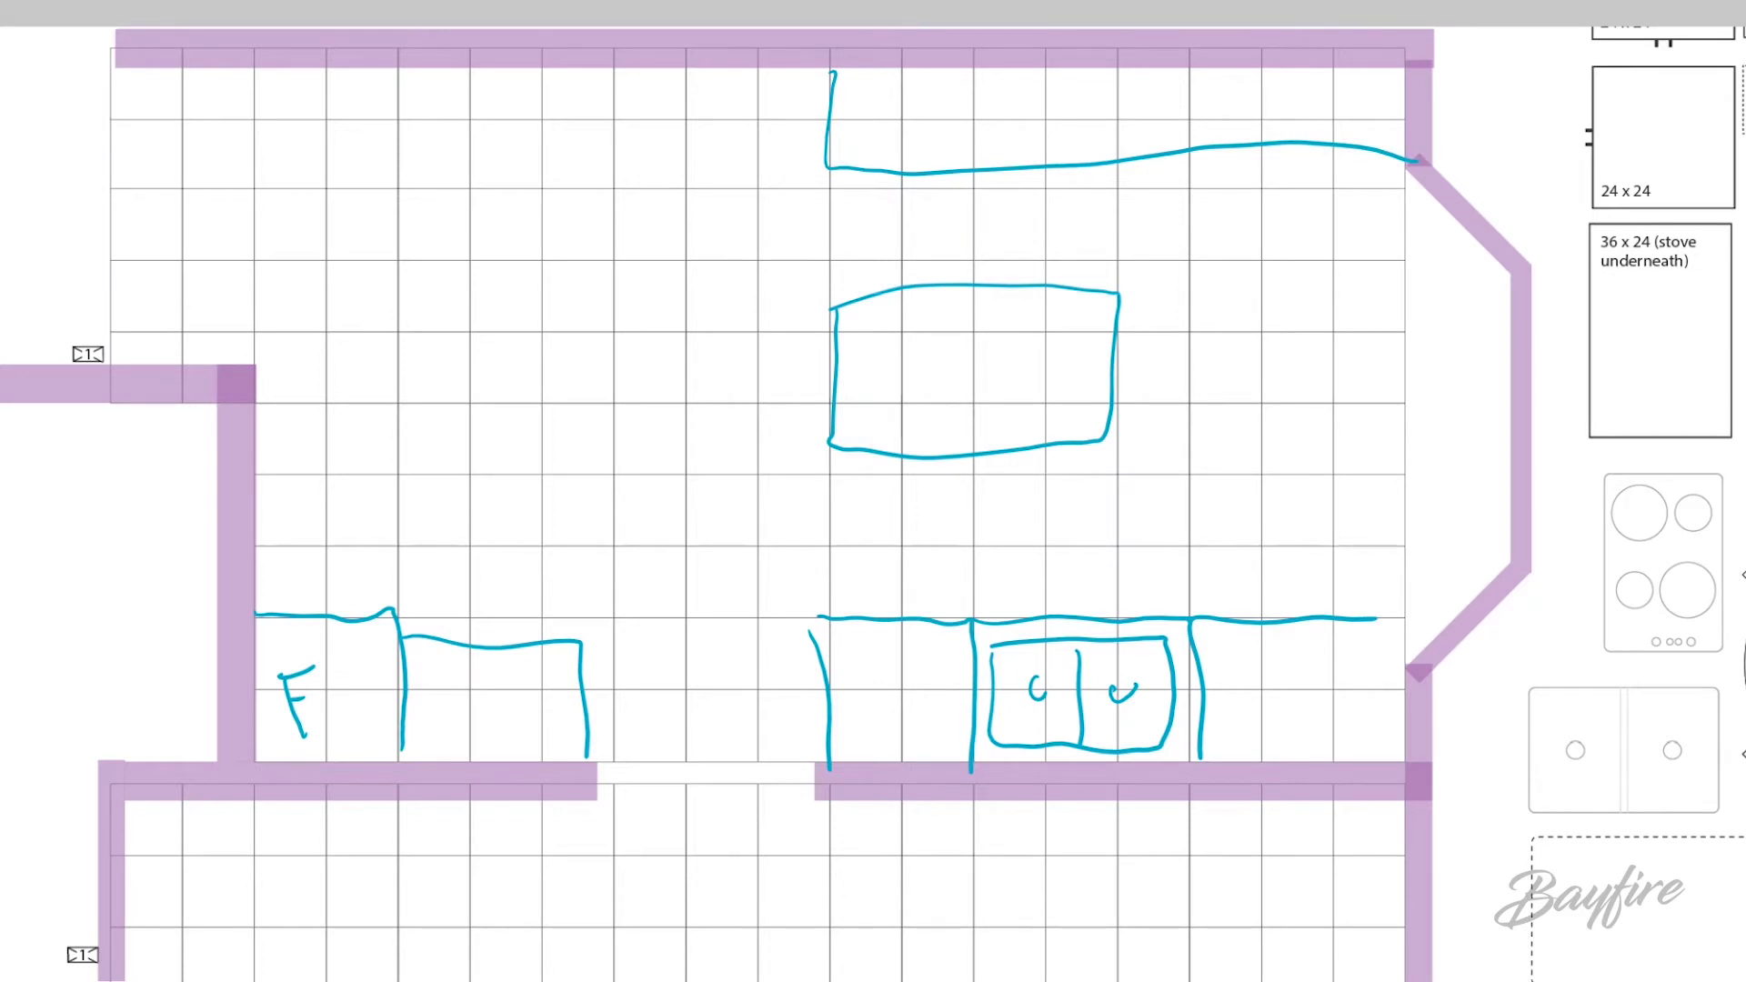
mouse_move(823, 288)
mouse_down()
mouse_move(1119, 445)
mouse_move(832, 300)
mouse_up()
drag(879, 354, 943, 396)
drag(949, 316, 943, 317)
drag(919, 356, 935, 351)
drag(881, 406, 875, 408)
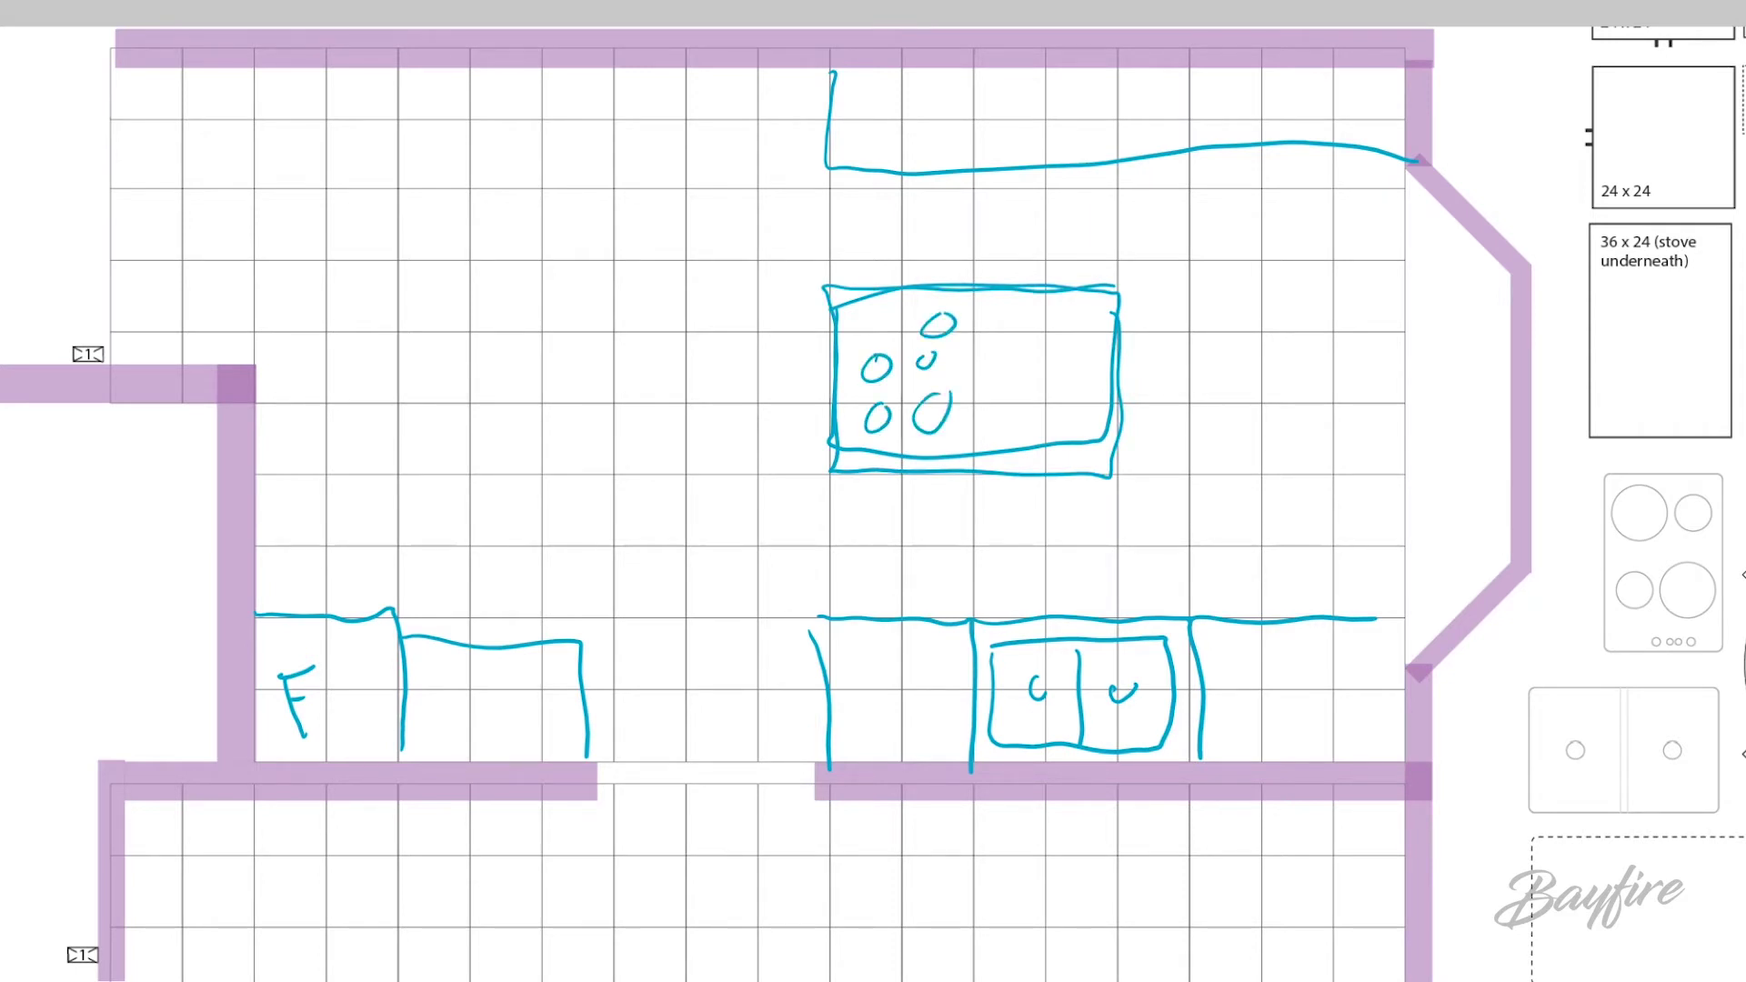
Extend the island with a seating overhang and two stools, and outline the cooktop cabinet around the burners.
mouse_move(1110, 287)
mouse_down()
mouse_move(1193, 287)
mouse_move(1209, 460)
mouse_move(1105, 483)
mouse_up()
mouse_move(1175, 300)
mouse_down()
mouse_move(1235, 339)
mouse_move(1193, 289)
mouse_up()
mouse_move(1182, 427)
mouse_down()
mouse_move(1239, 441)
mouse_move(1203, 416)
mouse_up()
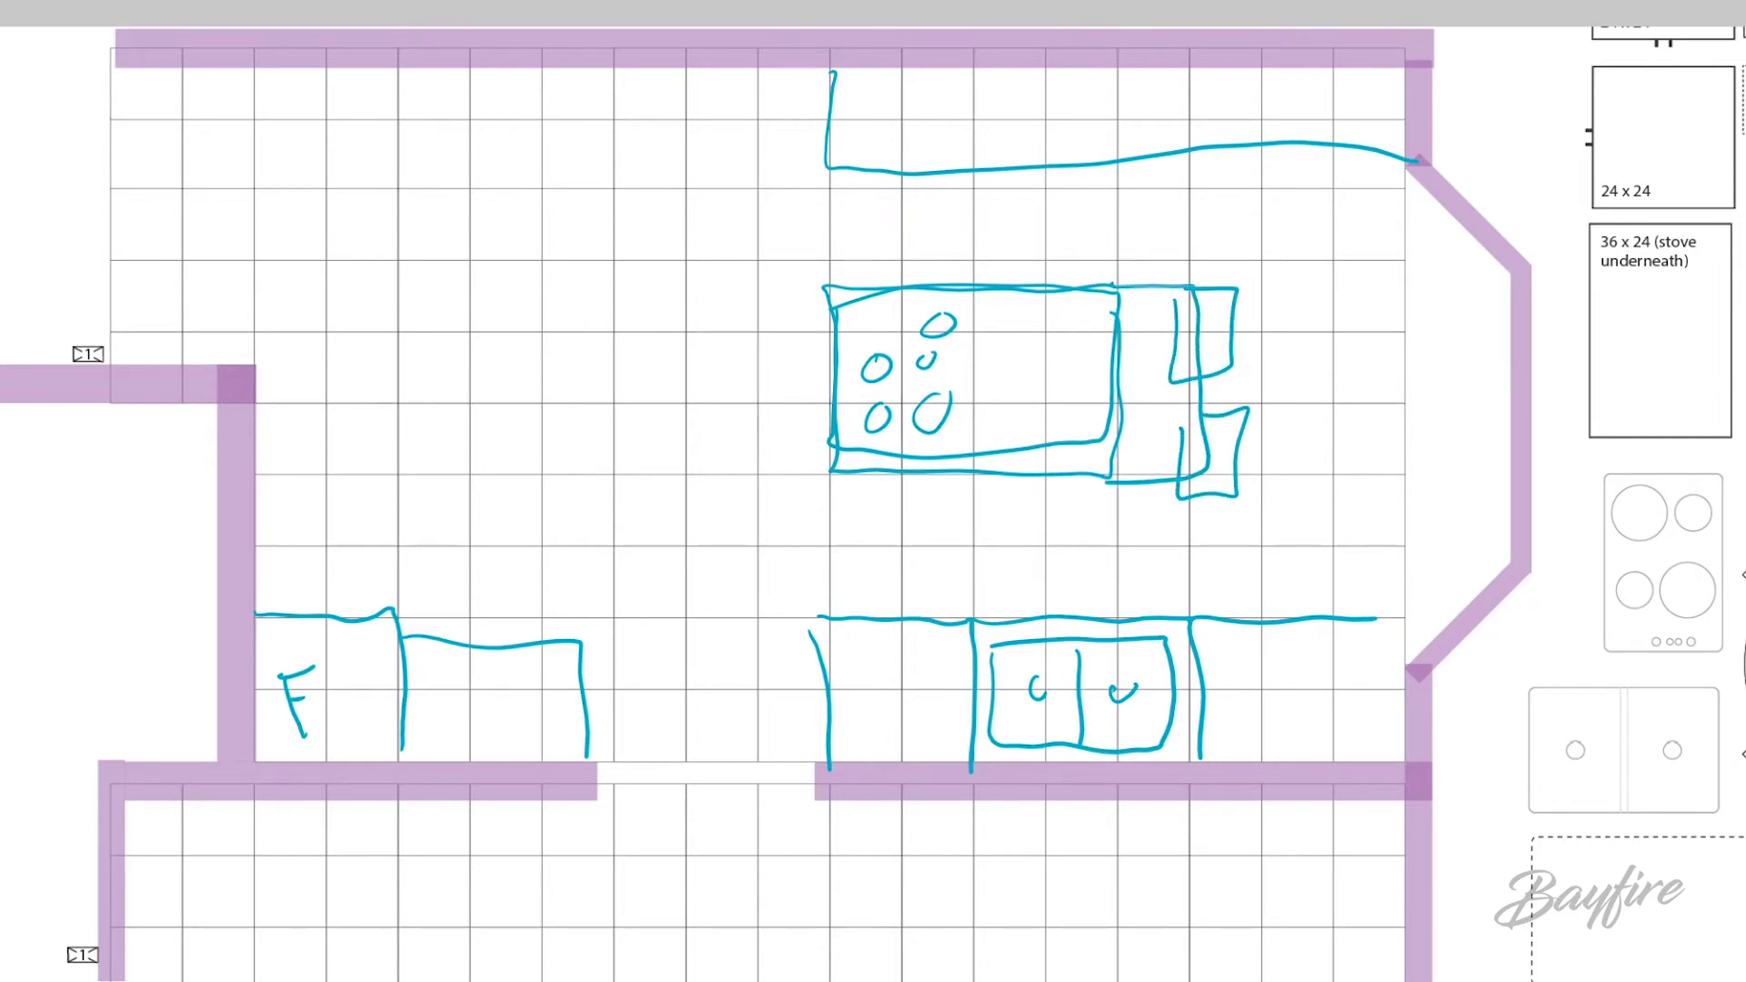
mouse_move(981, 293)
mouse_down()
mouse_move(978, 437)
mouse_move(829, 470)
mouse_move(991, 296)
mouse_up()
Outline individual cabinets in the sink counter, and divide the upper wall counter into four cabinets.
mouse_move(821, 608)
mouse_down()
mouse_move(809, 778)
mouse_move(987, 618)
mouse_move(982, 736)
mouse_up()
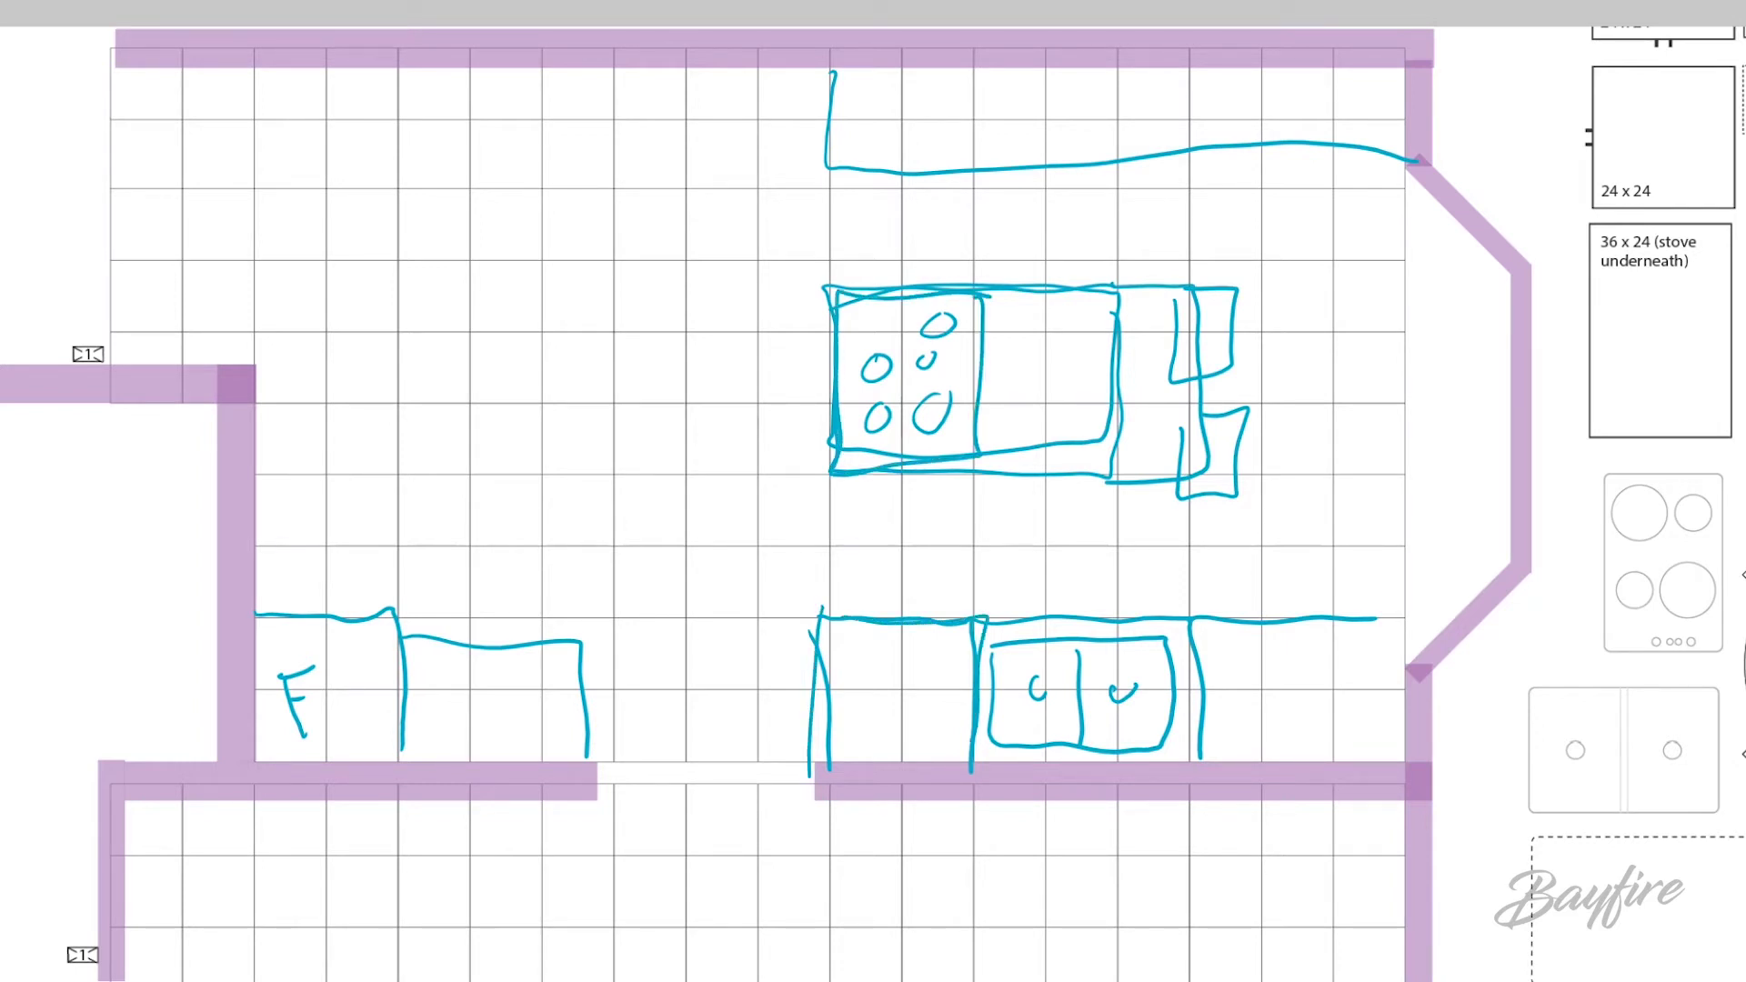
drag(968, 71, 973, 169)
drag(1110, 74, 1115, 163)
drag(1261, 72, 1259, 130)
mouse_move(836, 167)
mouse_down()
mouse_move(1403, 176)
mouse_move(1406, 79)
mouse_move(1407, 191)
mouse_up()
drag(1266, 76, 1278, 177)
drag(1113, 65, 1109, 191)
drag(891, 79, 969, 73)
mouse_move(1402, 680)
mouse_down()
mouse_move(1398, 587)
mouse_move(1207, 773)
mouse_up()
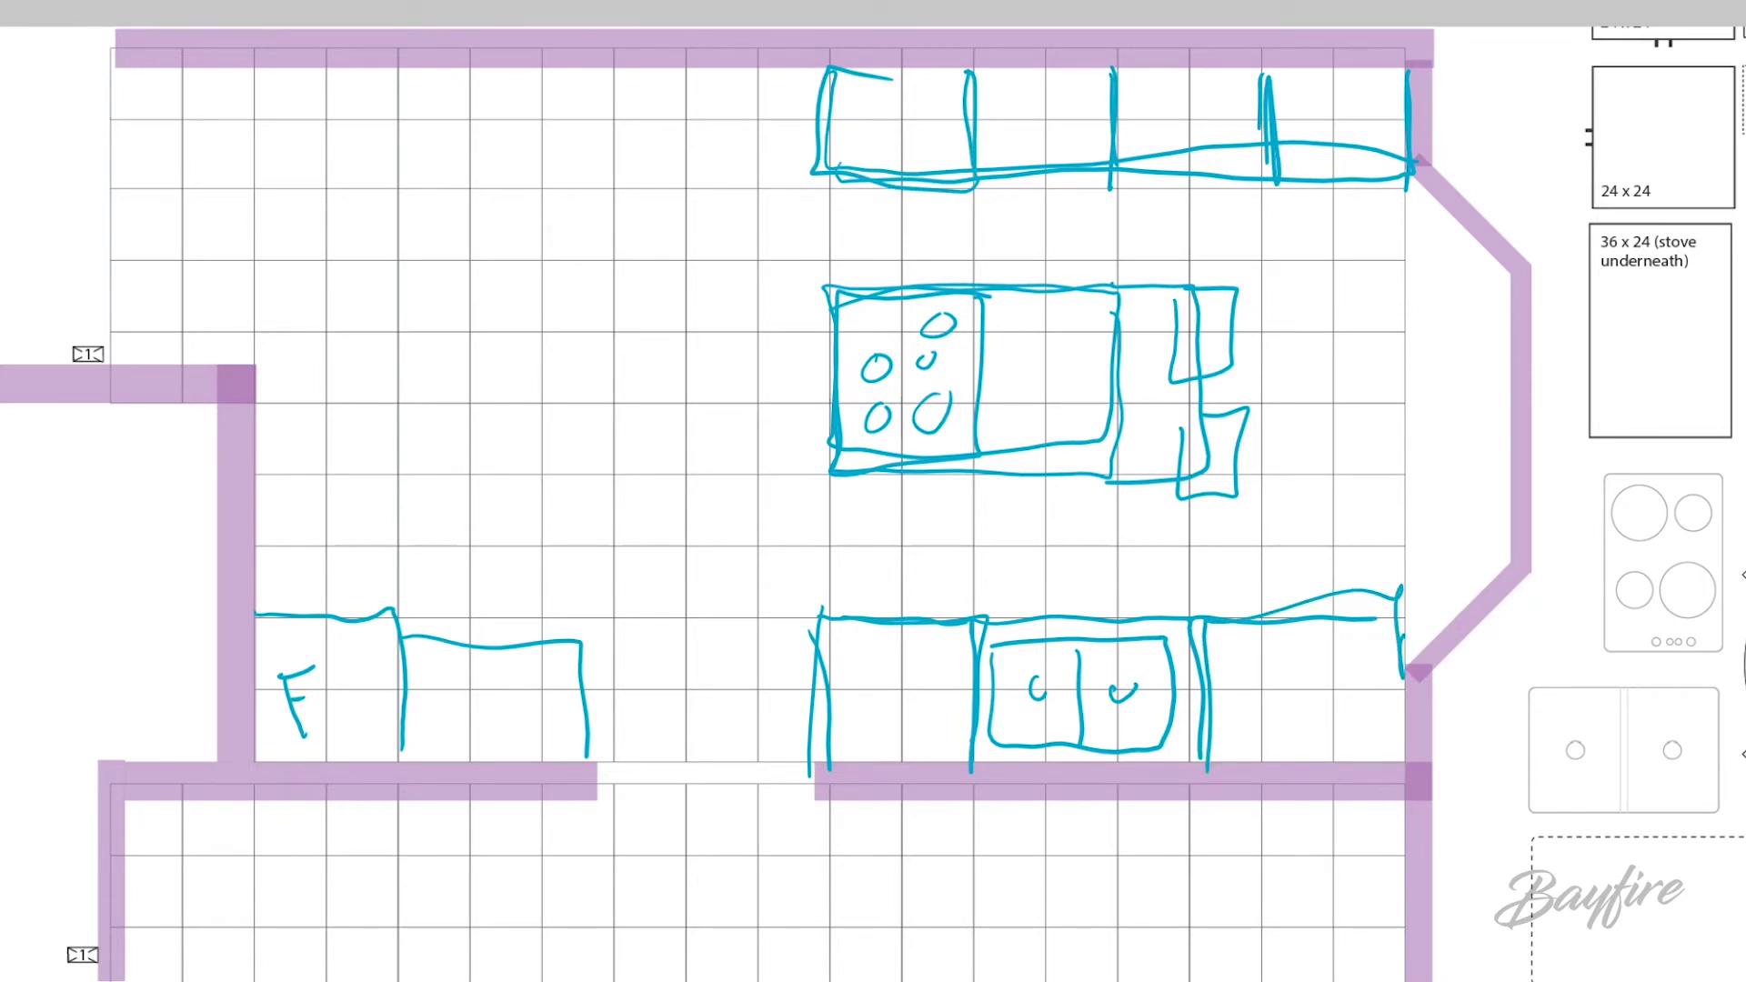
Mark the aisles on both sides of the island, and sketch an arrow from the front door into the New Kitchen.
mouse_move(887, 225)
mouse_down()
mouse_move(808, 231)
mouse_move(982, 234)
mouse_move(946, 221)
mouse_up()
mouse_move(803, 539)
mouse_down()
mouse_move(1000, 548)
mouse_move(828, 548)
mouse_up()
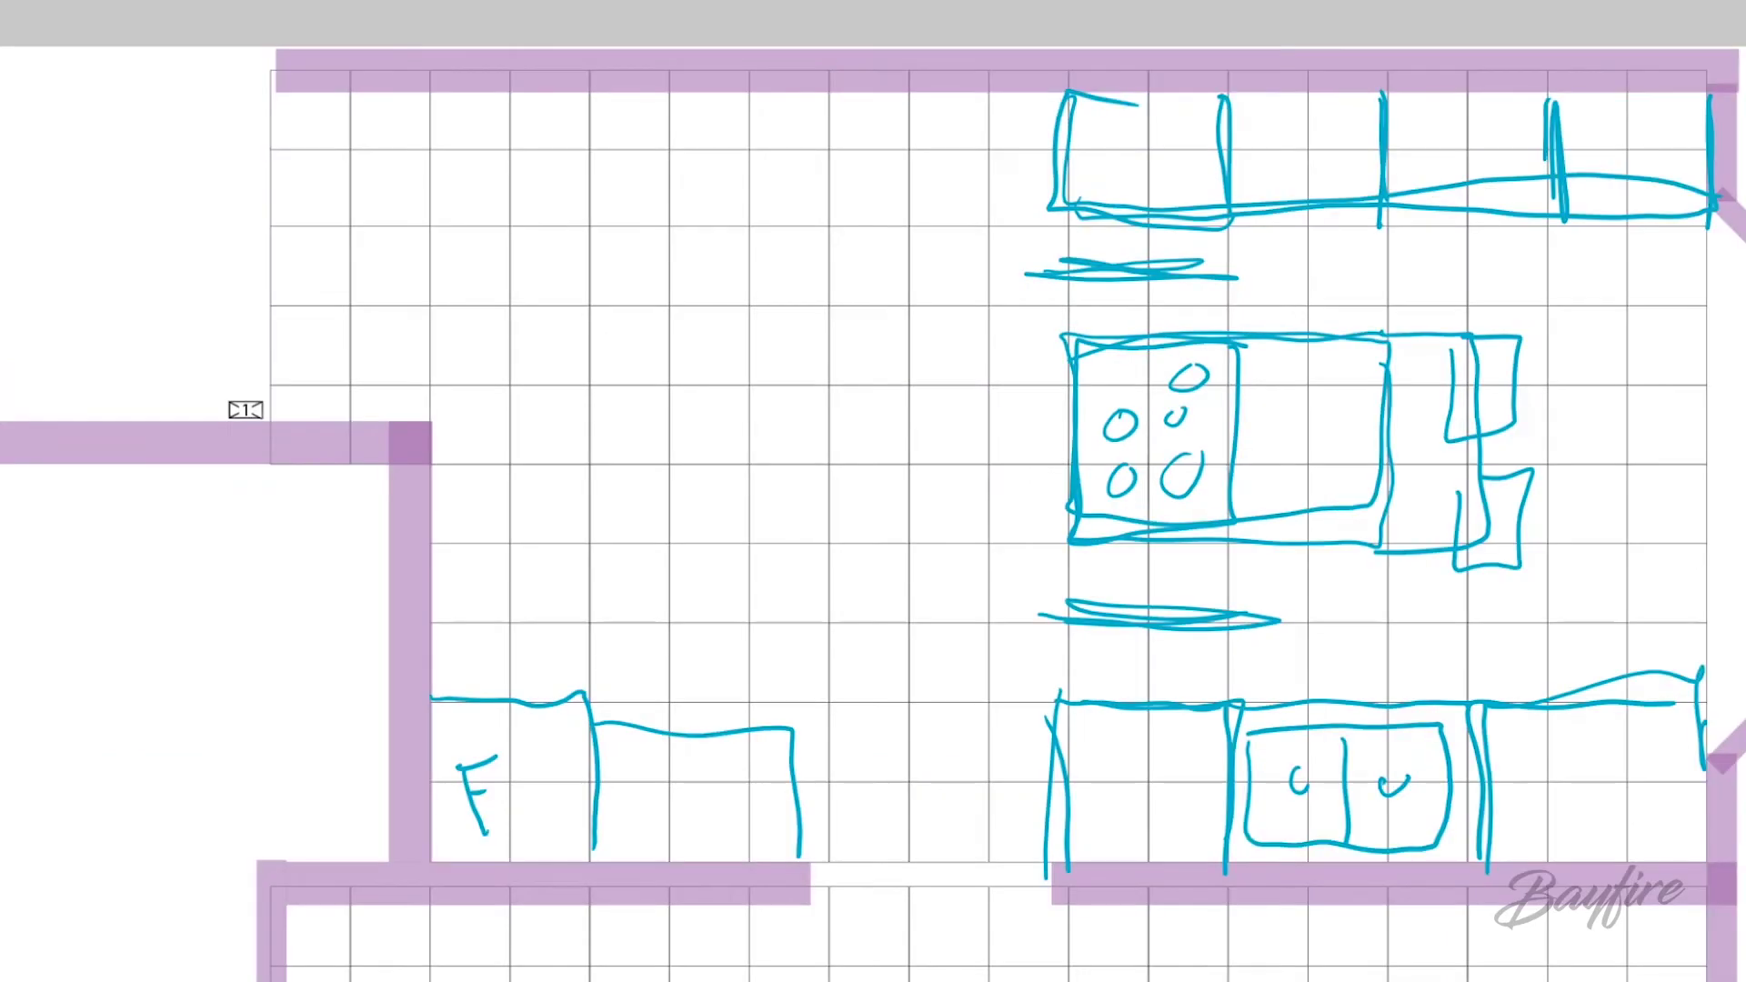
mouse_move(23, 146)
mouse_down()
mouse_move(60, 146)
mouse_move(36, 206)
mouse_up()
mouse_move(113, 80)
mouse_down()
mouse_move(107, 117)
mouse_move(211, 258)
mouse_up()
mouse_move(191, 215)
mouse_down()
mouse_move(232, 254)
mouse_move(187, 296)
mouse_up()
drag(209, 222, 202, 252)
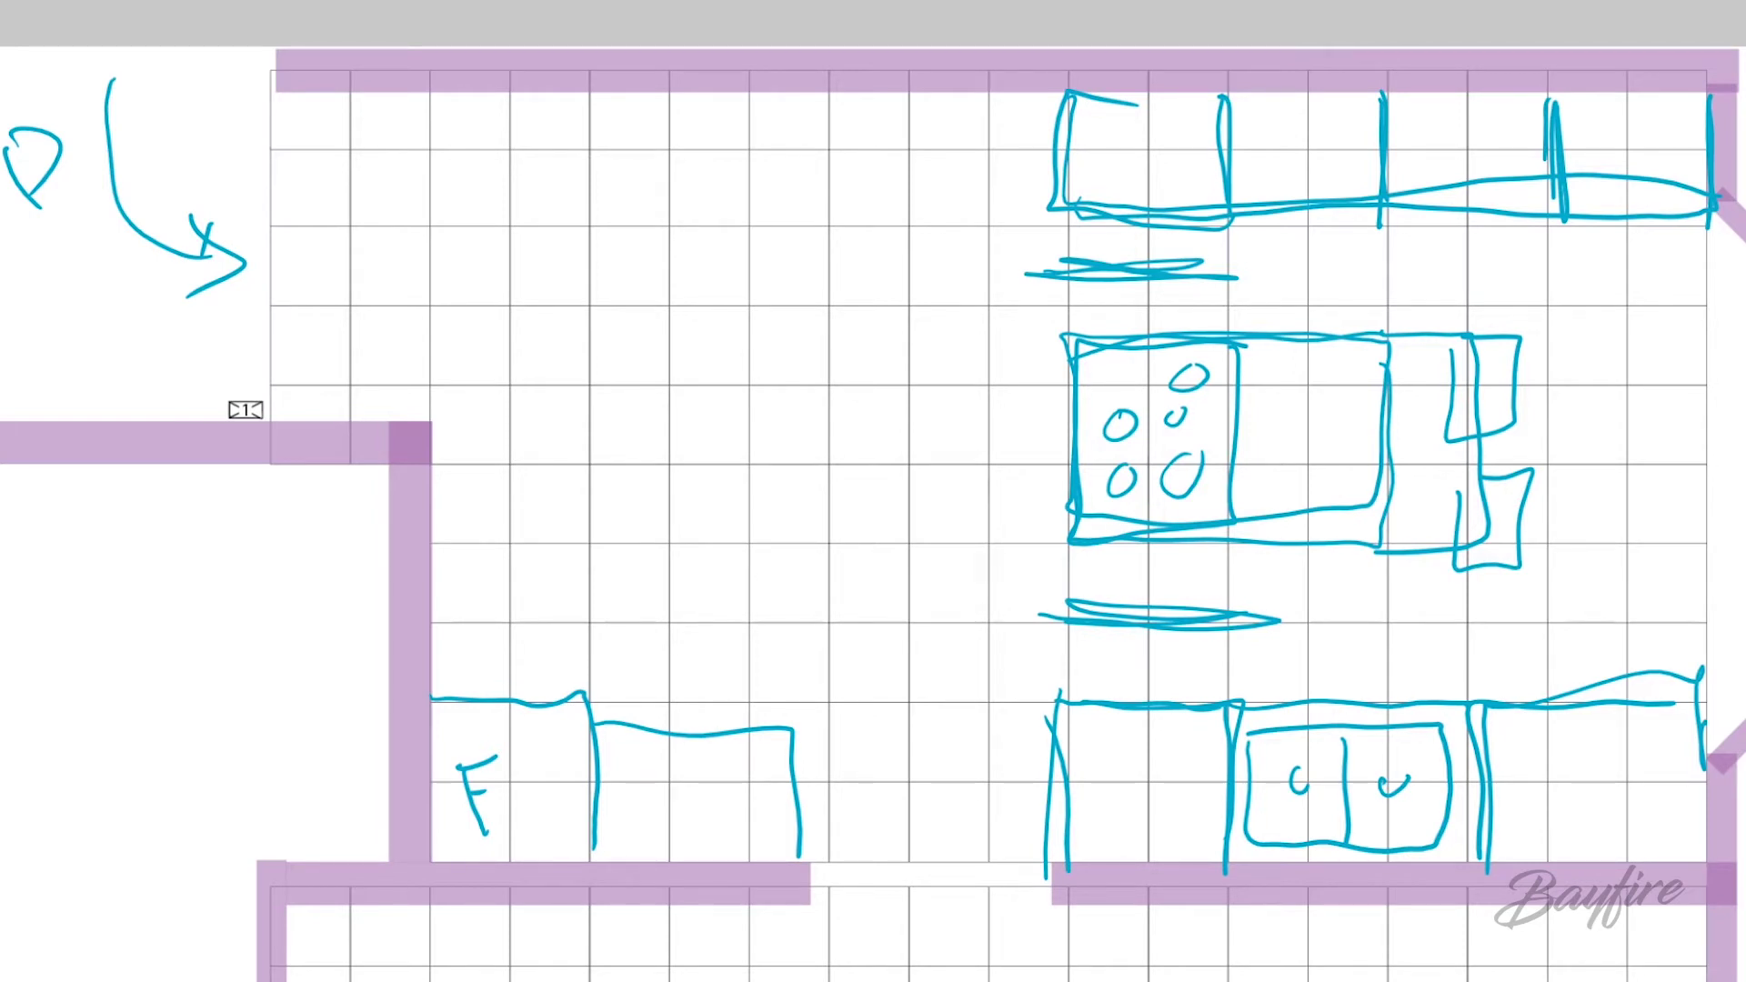
Sketch a round table with two chairs, and the walking path past it and the fridge through the doorway.
mouse_move(661, 236)
mouse_down()
mouse_move(604, 498)
mouse_move(809, 286)
mouse_move(654, 220)
mouse_up()
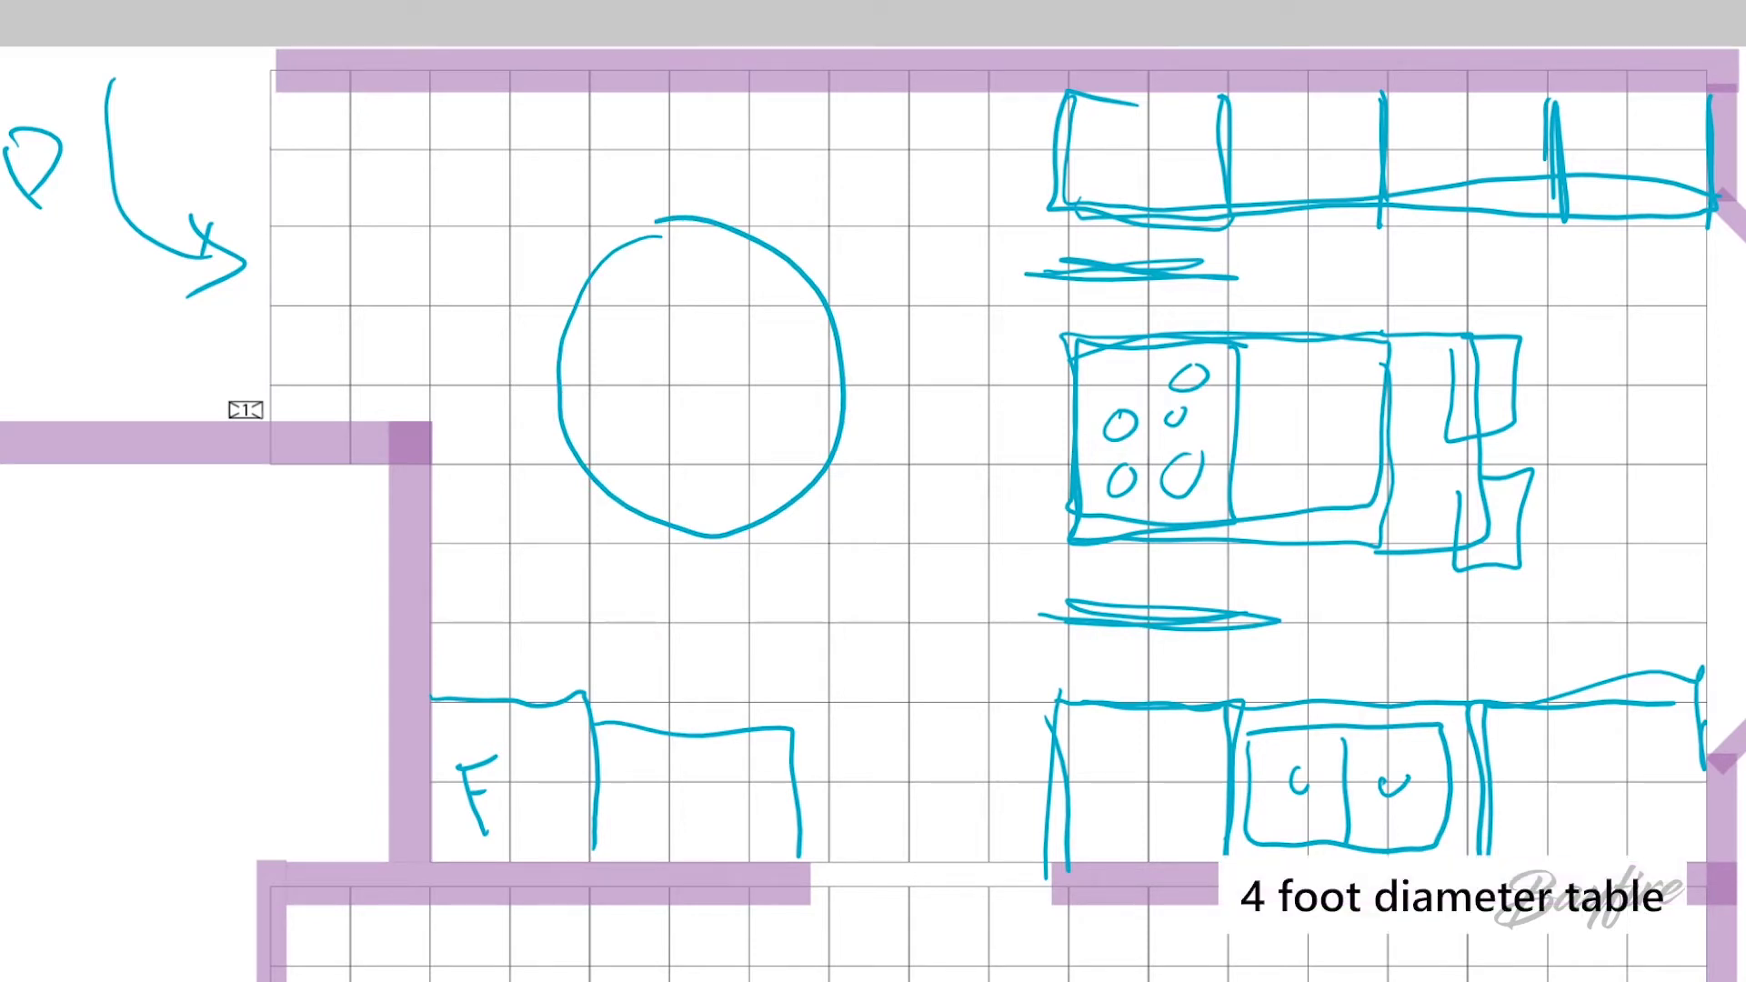
mouse_move(324, 281)
mouse_down()
mouse_move(463, 366)
mouse_move(584, 583)
mouse_move(730, 640)
mouse_up()
mouse_move(780, 538)
mouse_down()
mouse_move(802, 687)
mouse_move(443, 663)
mouse_move(449, 559)
mouse_move(737, 556)
mouse_up()
mouse_move(844, 660)
mouse_down()
mouse_move(955, 974)
mouse_move(986, 955)
mouse_up()
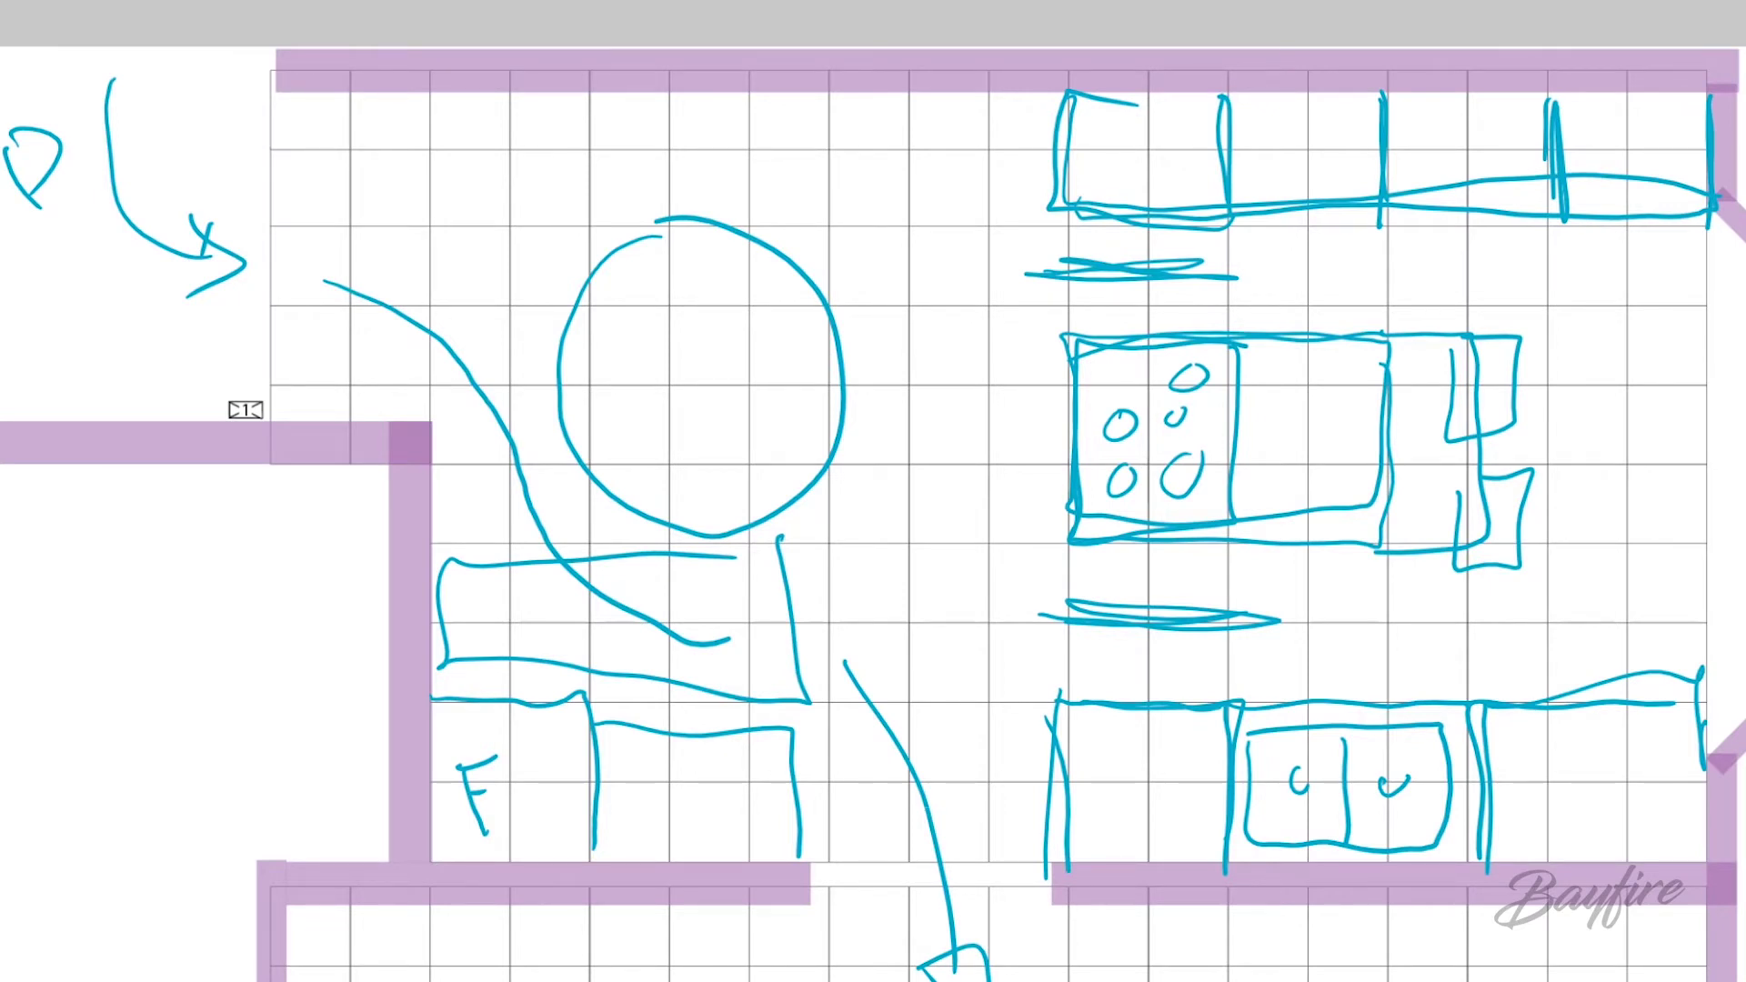
mouse_move(639, 193)
mouse_down()
mouse_move(536, 292)
mouse_move(615, 190)
mouse_up()
drag(800, 214, 829, 250)
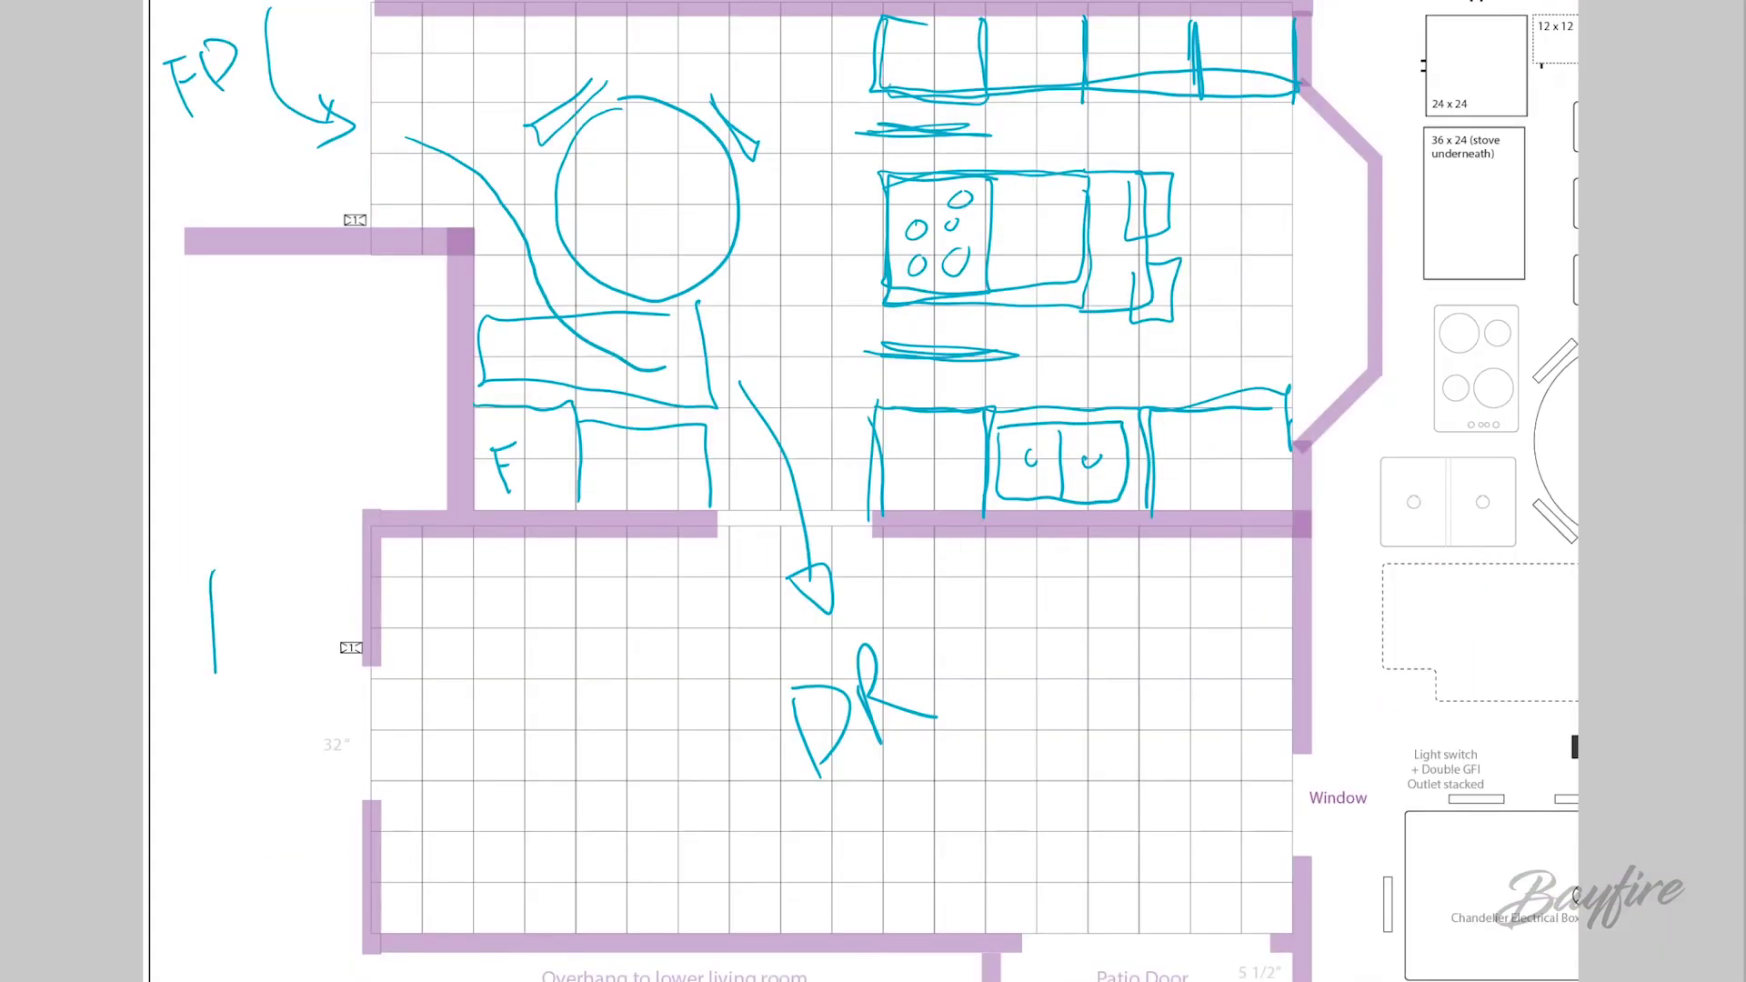
Sketch a line and a two-way arrow at the 32" opening, and add arrowheads to both ends of the kitchen paths.
drag(217, 676, 227, 907)
mouse_move(746, 384)
mouse_down()
mouse_move(819, 555)
mouse_move(855, 591)
mouse_move(787, 573)
mouse_move(850, 618)
mouse_up()
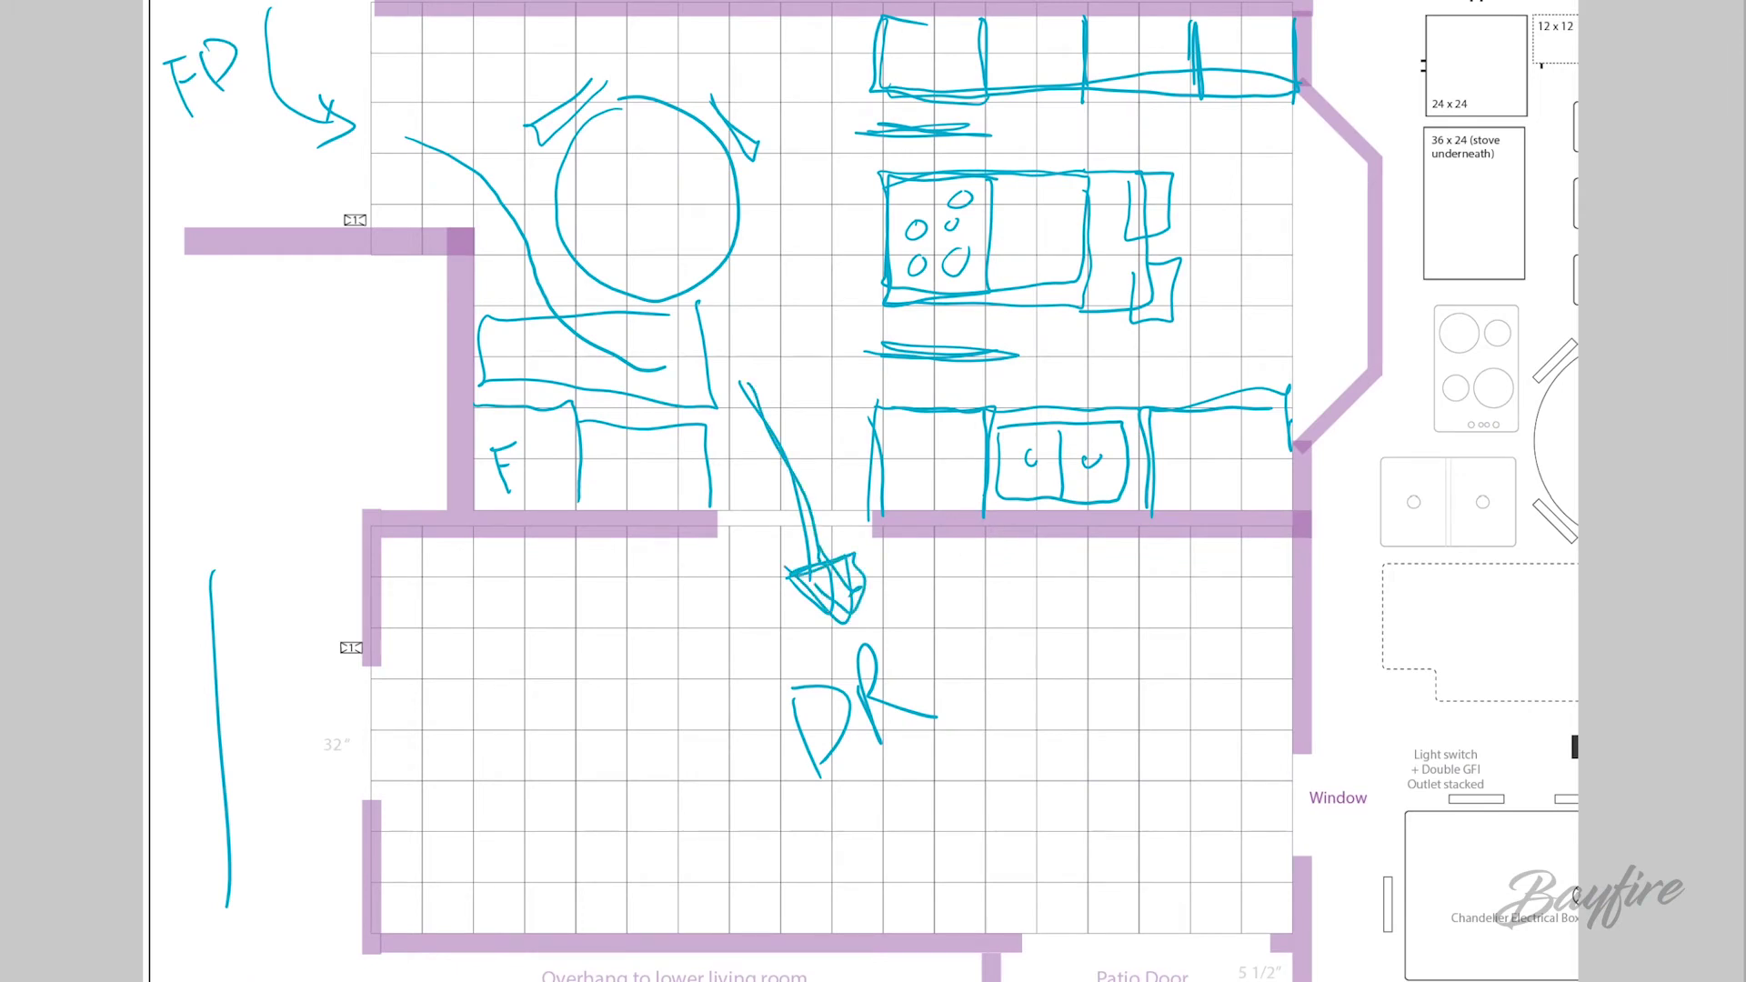
mouse_move(286, 823)
mouse_down()
mouse_move(417, 721)
mouse_move(527, 717)
mouse_move(520, 698)
mouse_move(526, 766)
mouse_up()
drag(273, 808, 293, 866)
mouse_move(784, 408)
mouse_down()
mouse_move(733, 430)
mouse_move(741, 364)
mouse_up()
mouse_move(435, 102)
mouse_down()
mouse_move(409, 173)
mouse_move(424, 102)
mouse_up()
mouse_move(659, 400)
mouse_down()
mouse_move(668, 340)
mouse_move(661, 399)
mouse_up()
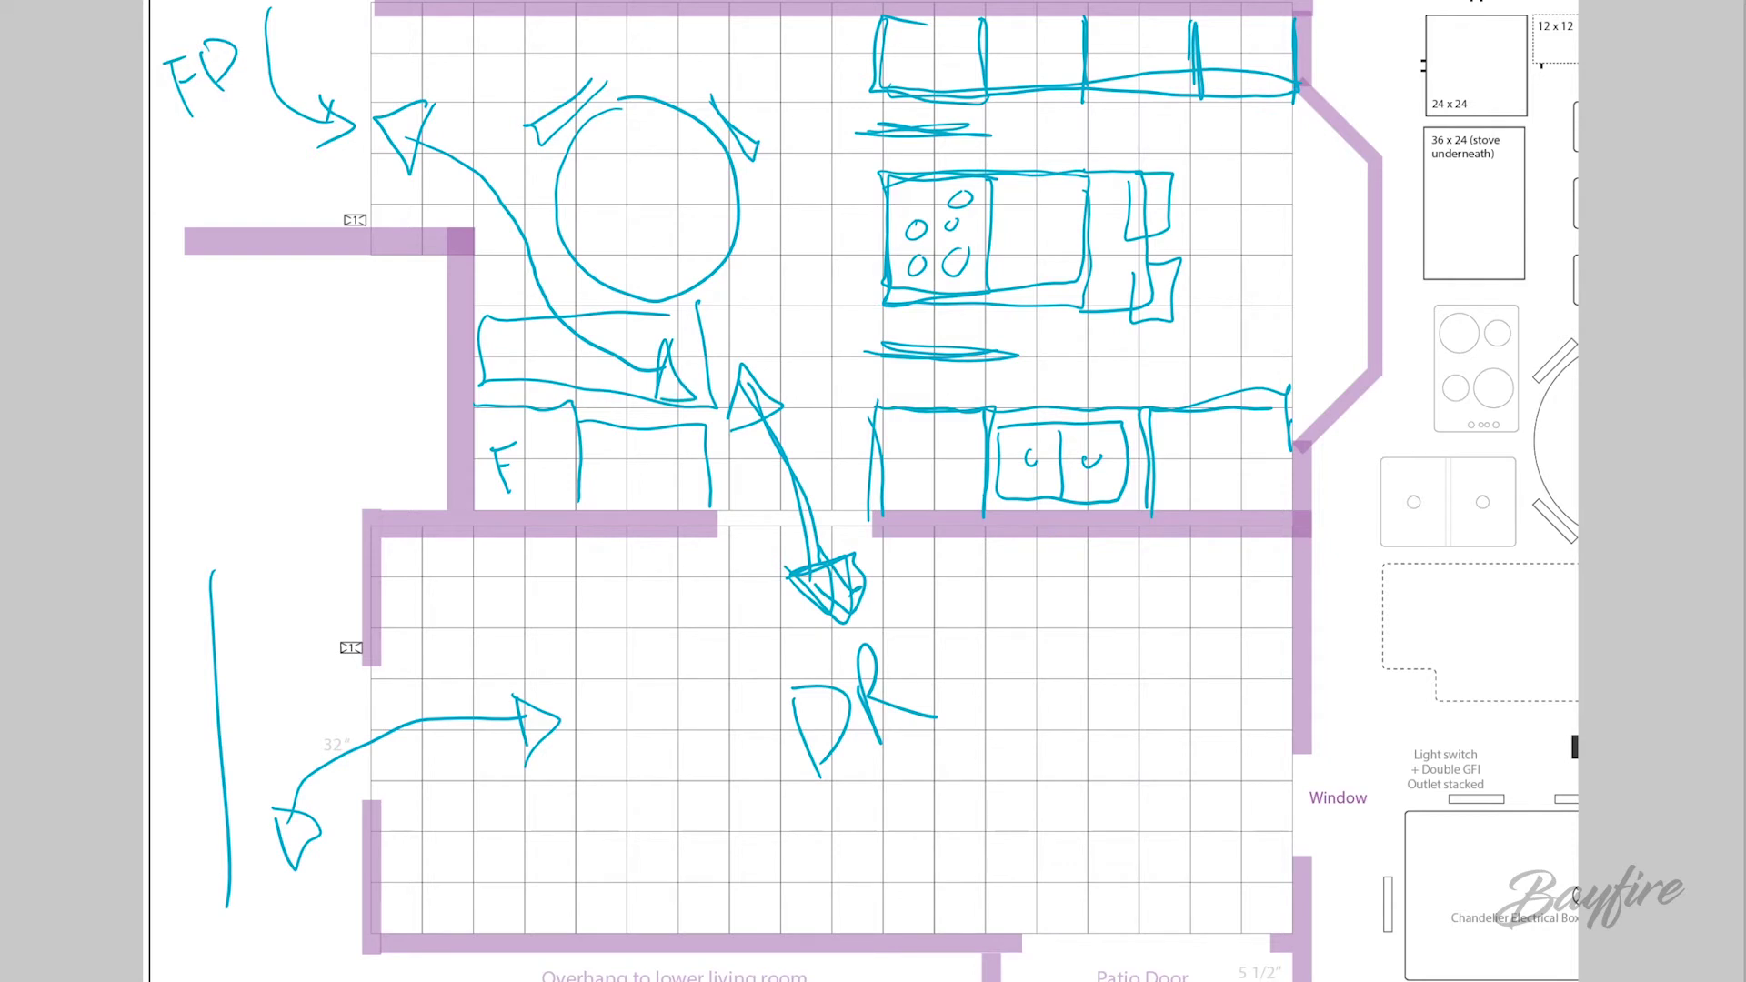
Retrace and cross out the path beside the round table, and mark another cross in the dining room.
drag(431, 155, 640, 355)
drag(460, 202, 583, 273)
drag(555, 202, 492, 300)
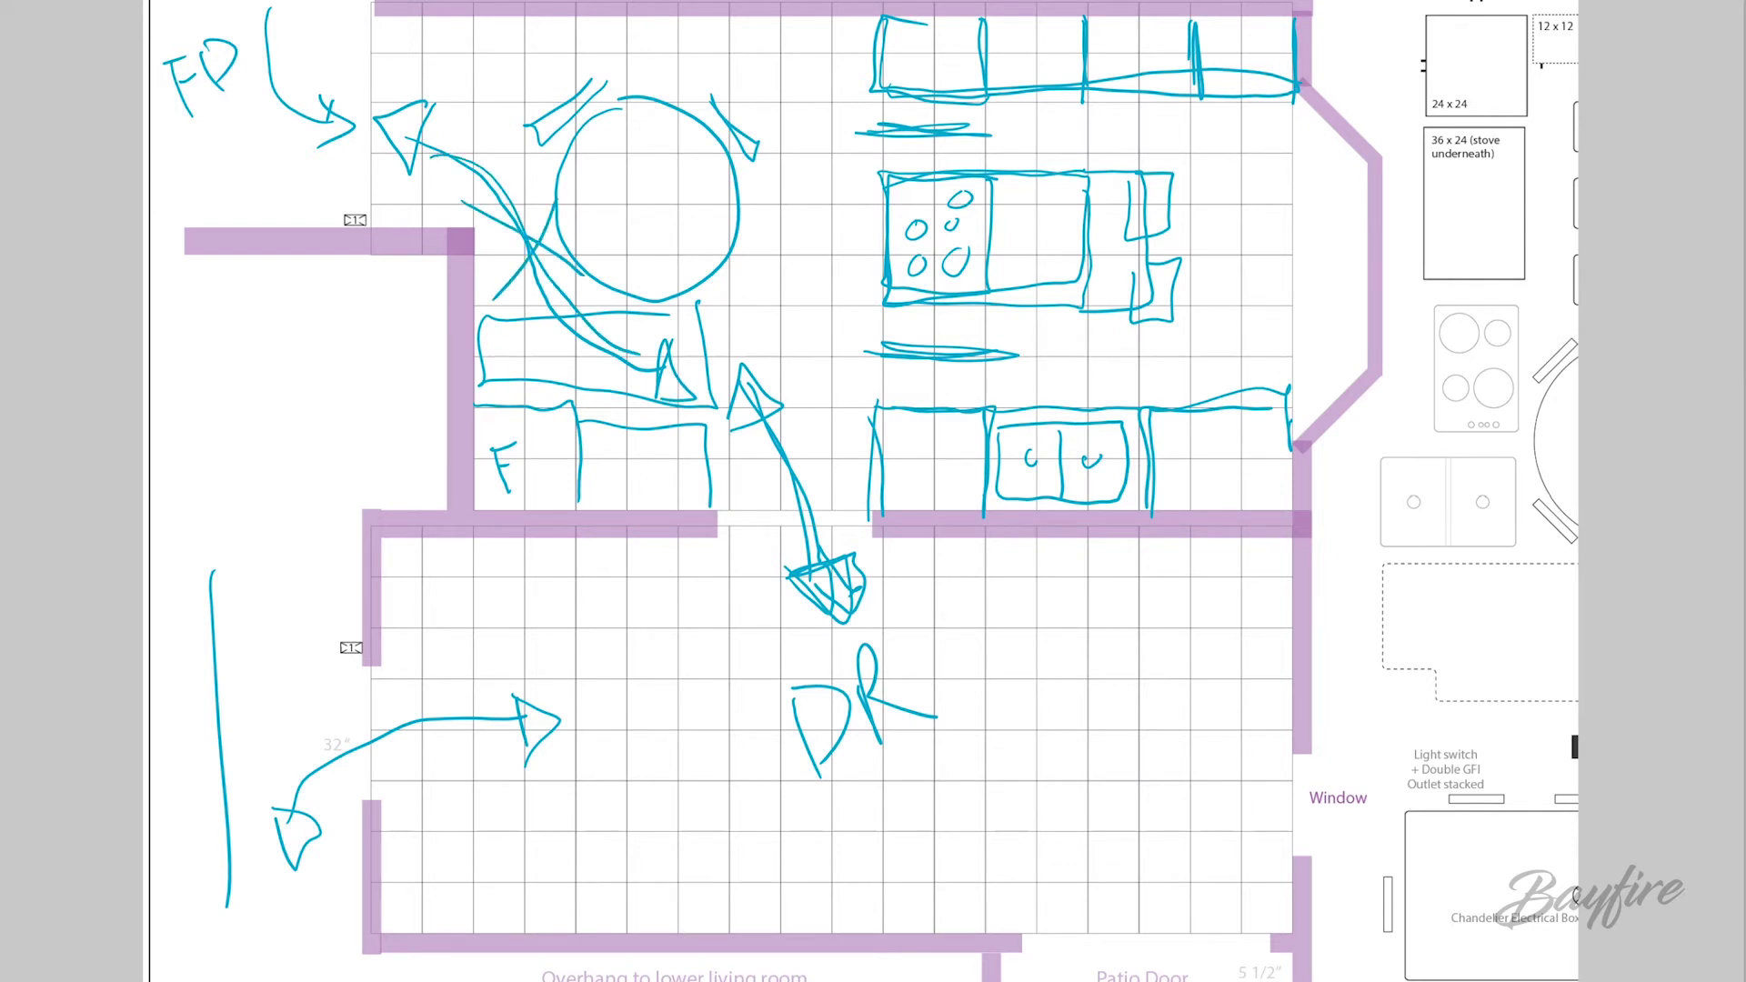
drag(585, 647, 694, 697)
drag(664, 618, 629, 743)
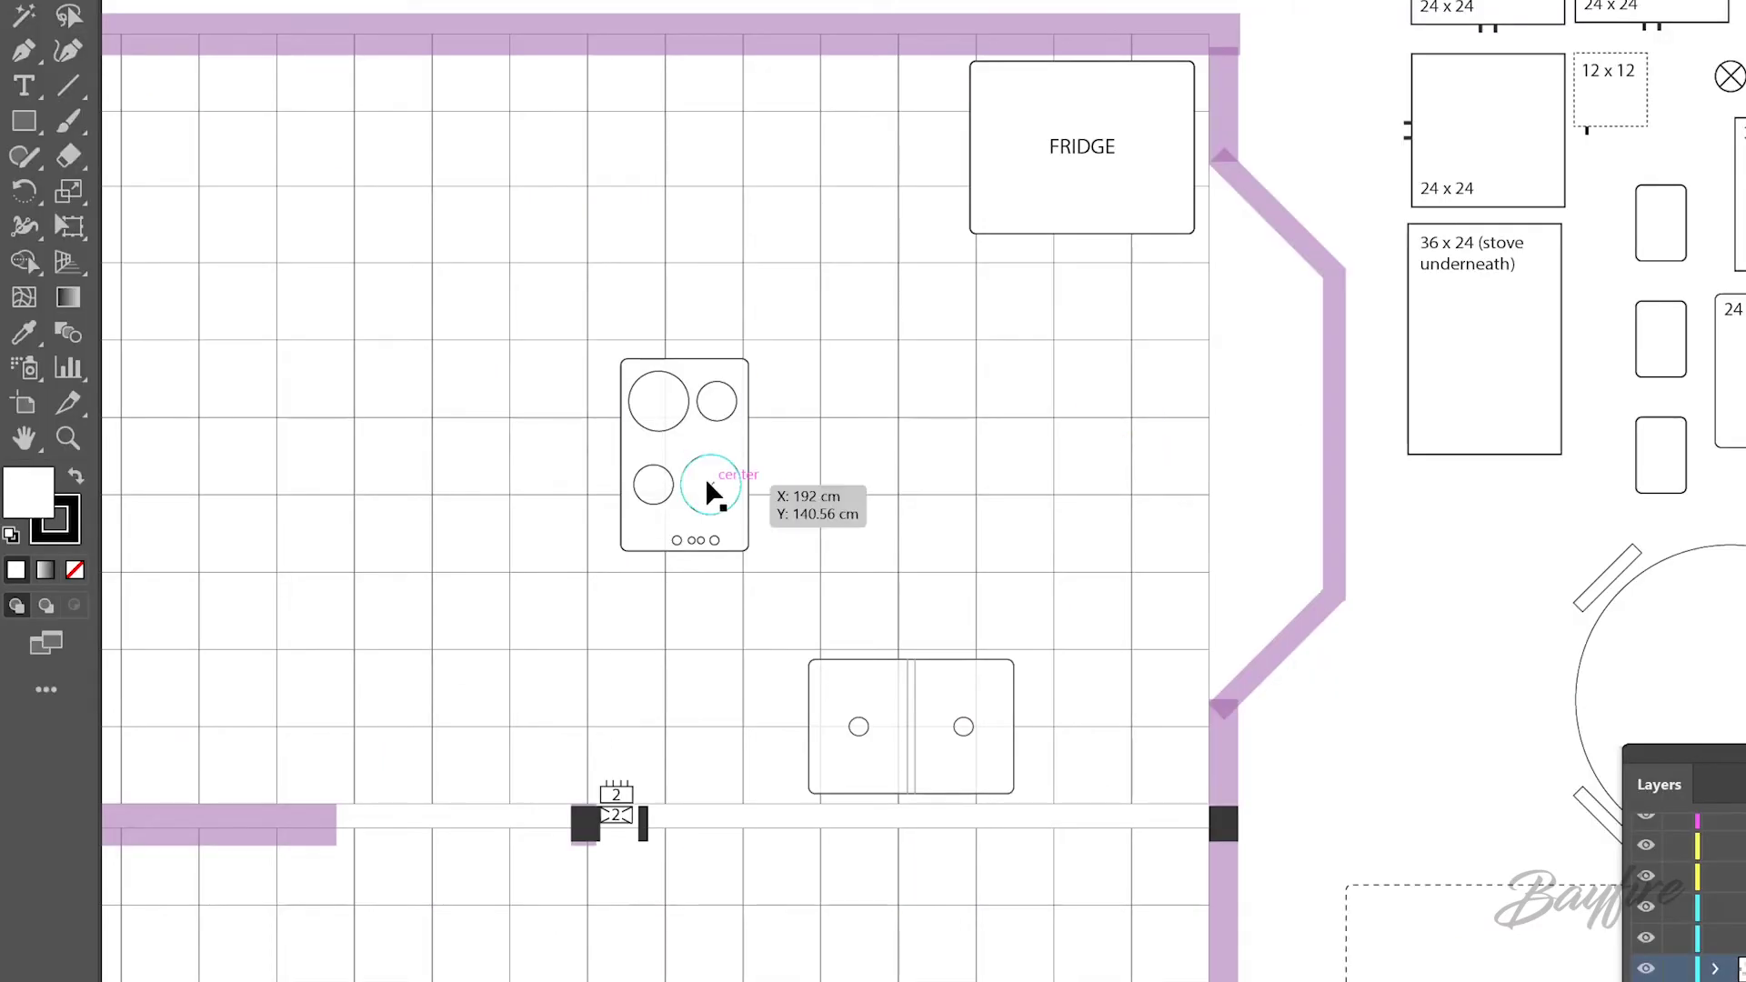
Nudge the cooktop within the middle of the New Kitchen grid and clear the selection.
click(713, 491)
drag(700, 512, 730, 492)
click(1426, 764)
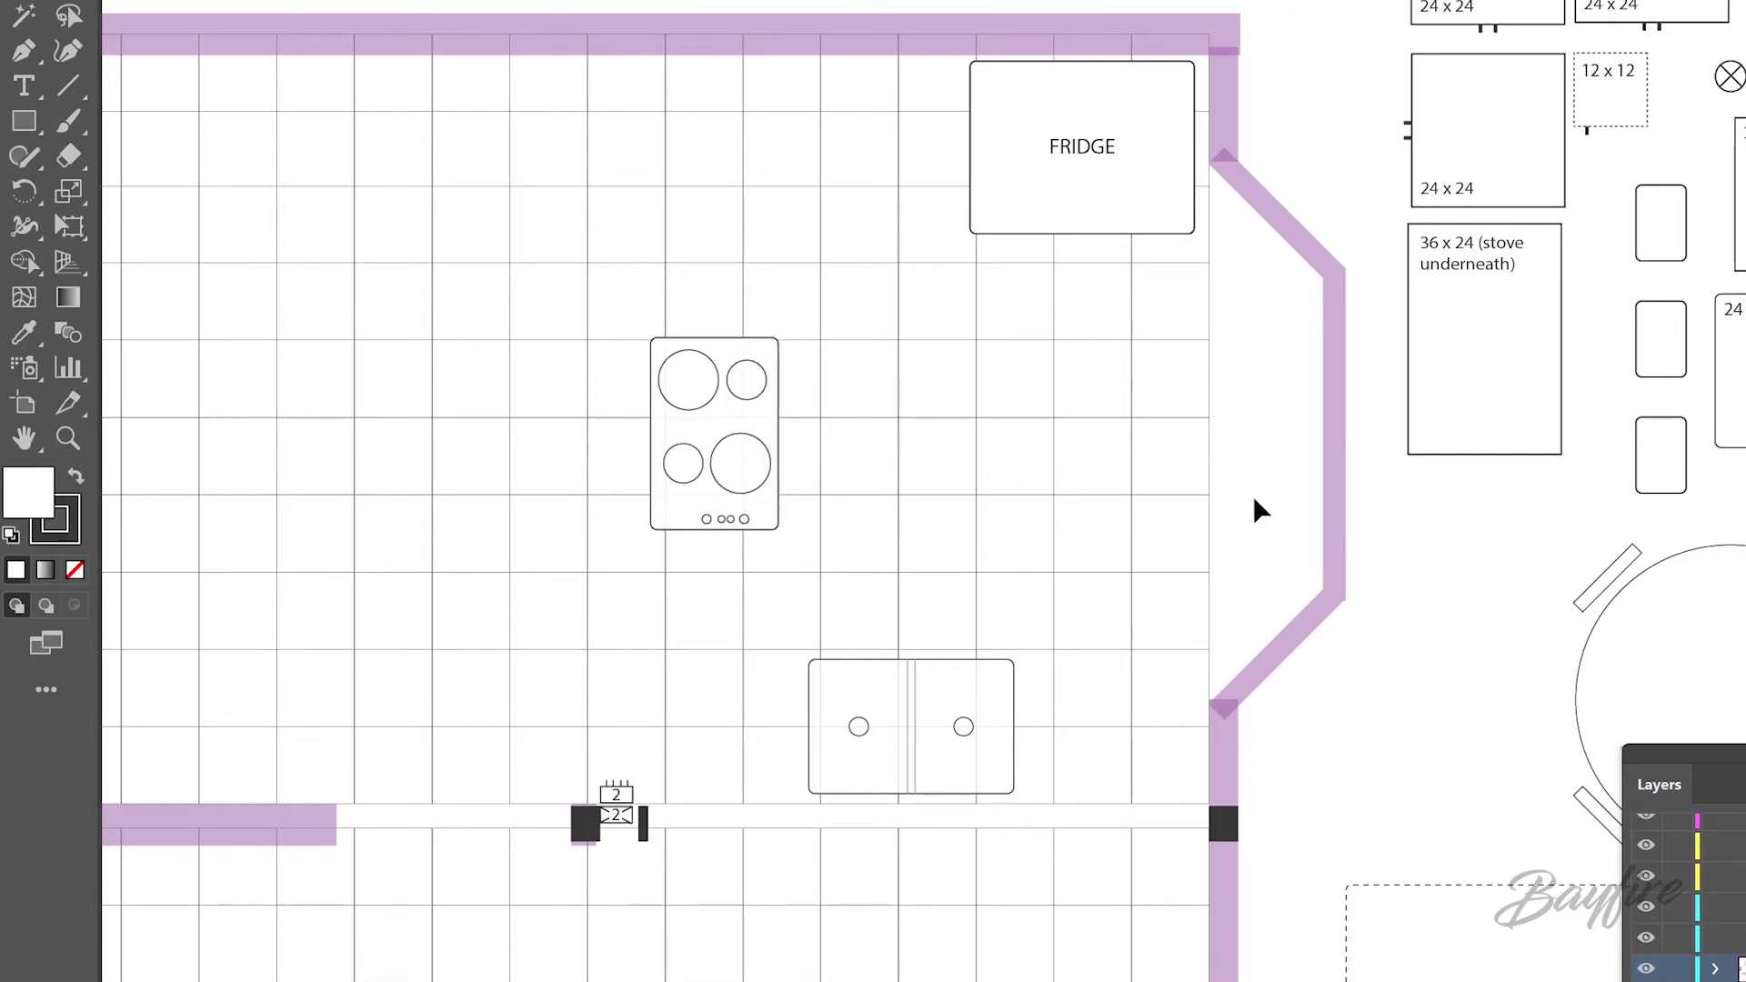
Move the fridge to the New Kitchen's lower corner beside the short vertical wall.
click(1077, 235)
click(715, 446)
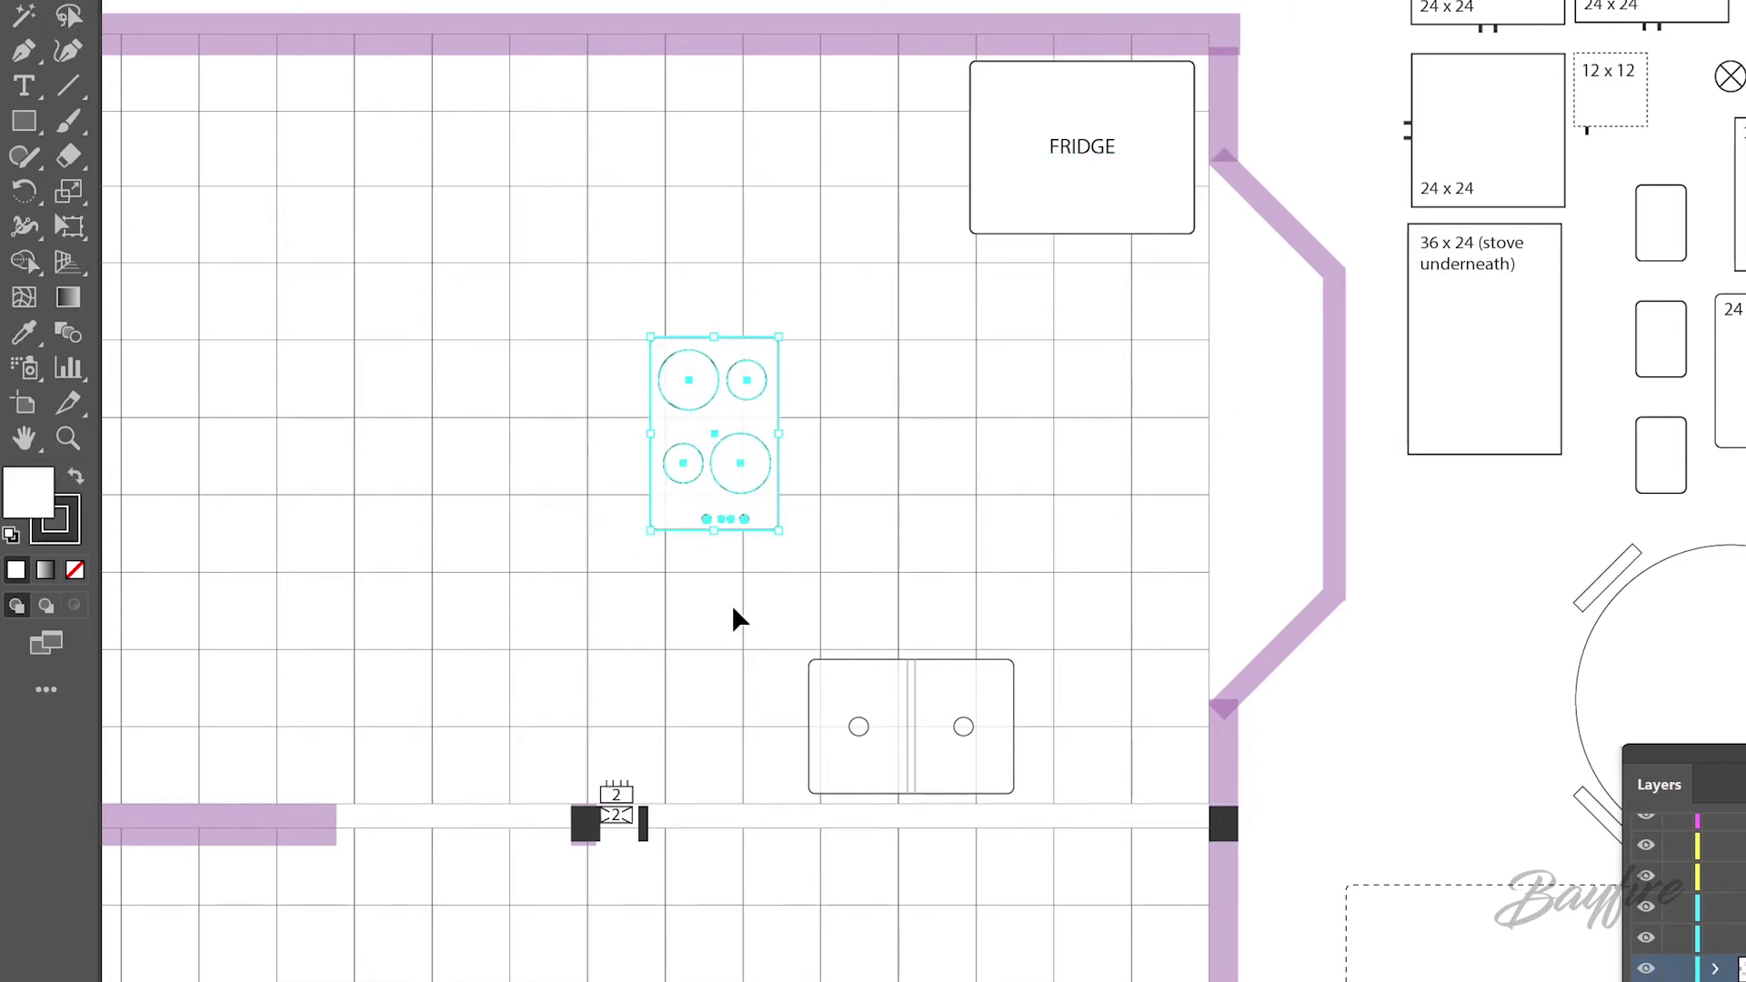
click(889, 699)
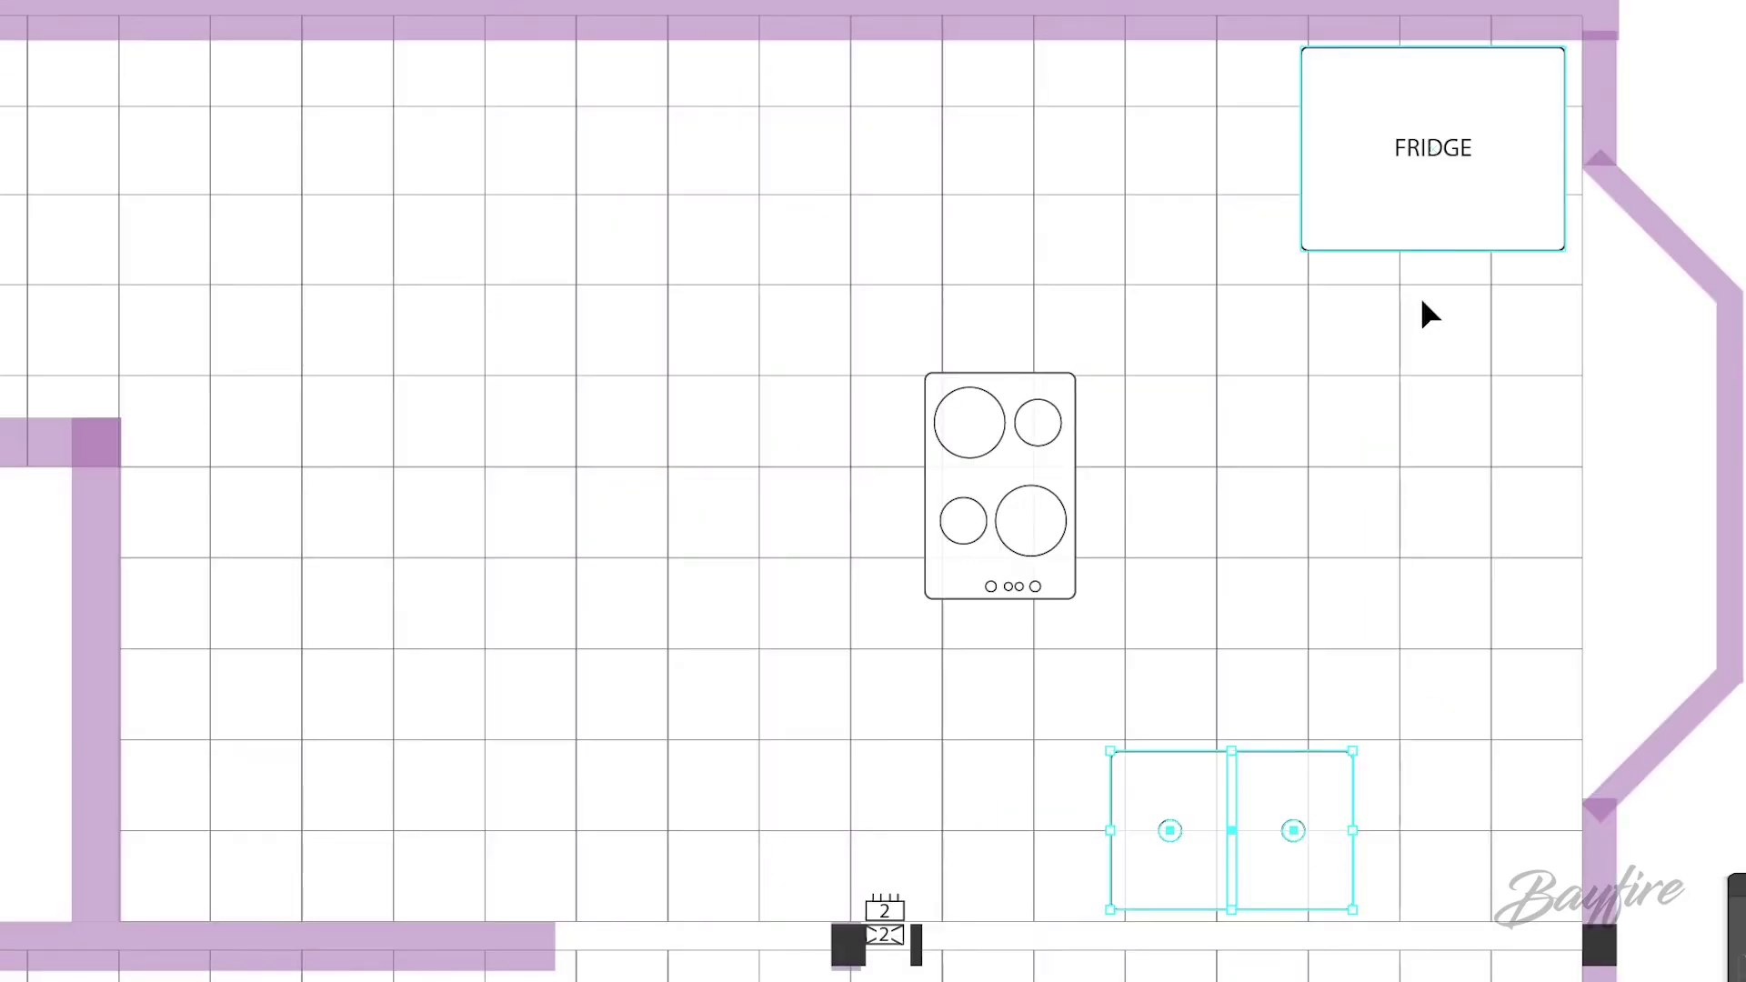
click(1671, 576)
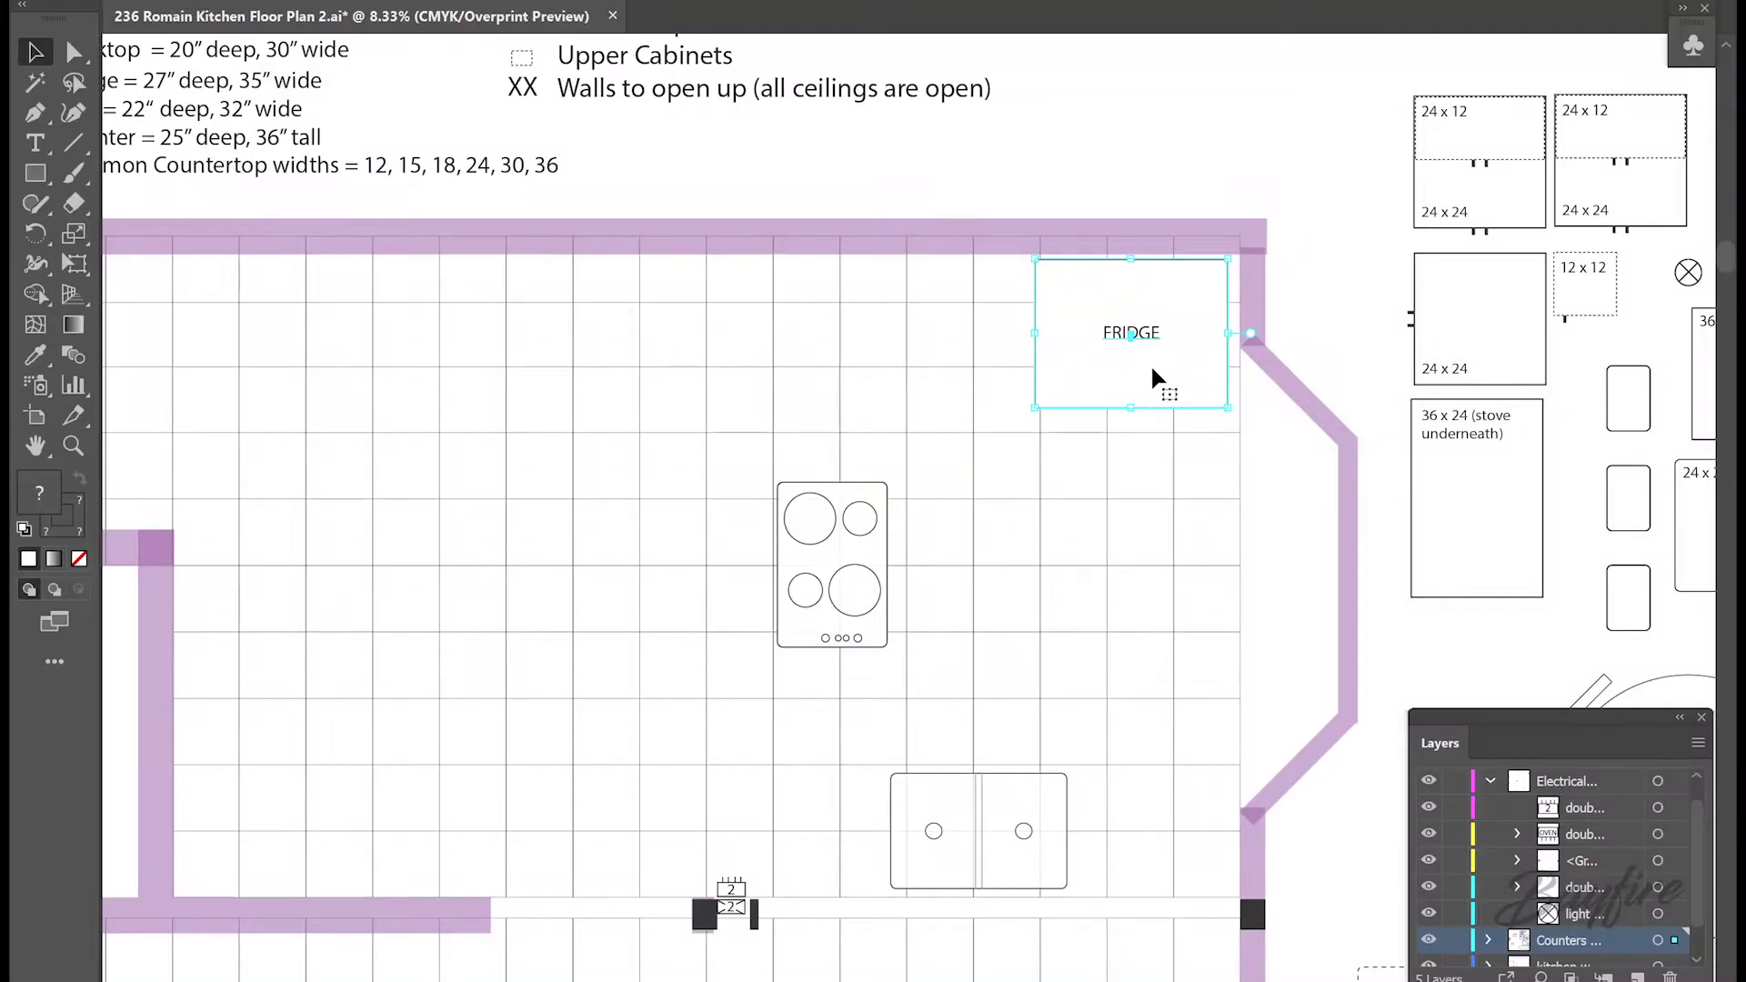
drag(1153, 374, 319, 815)
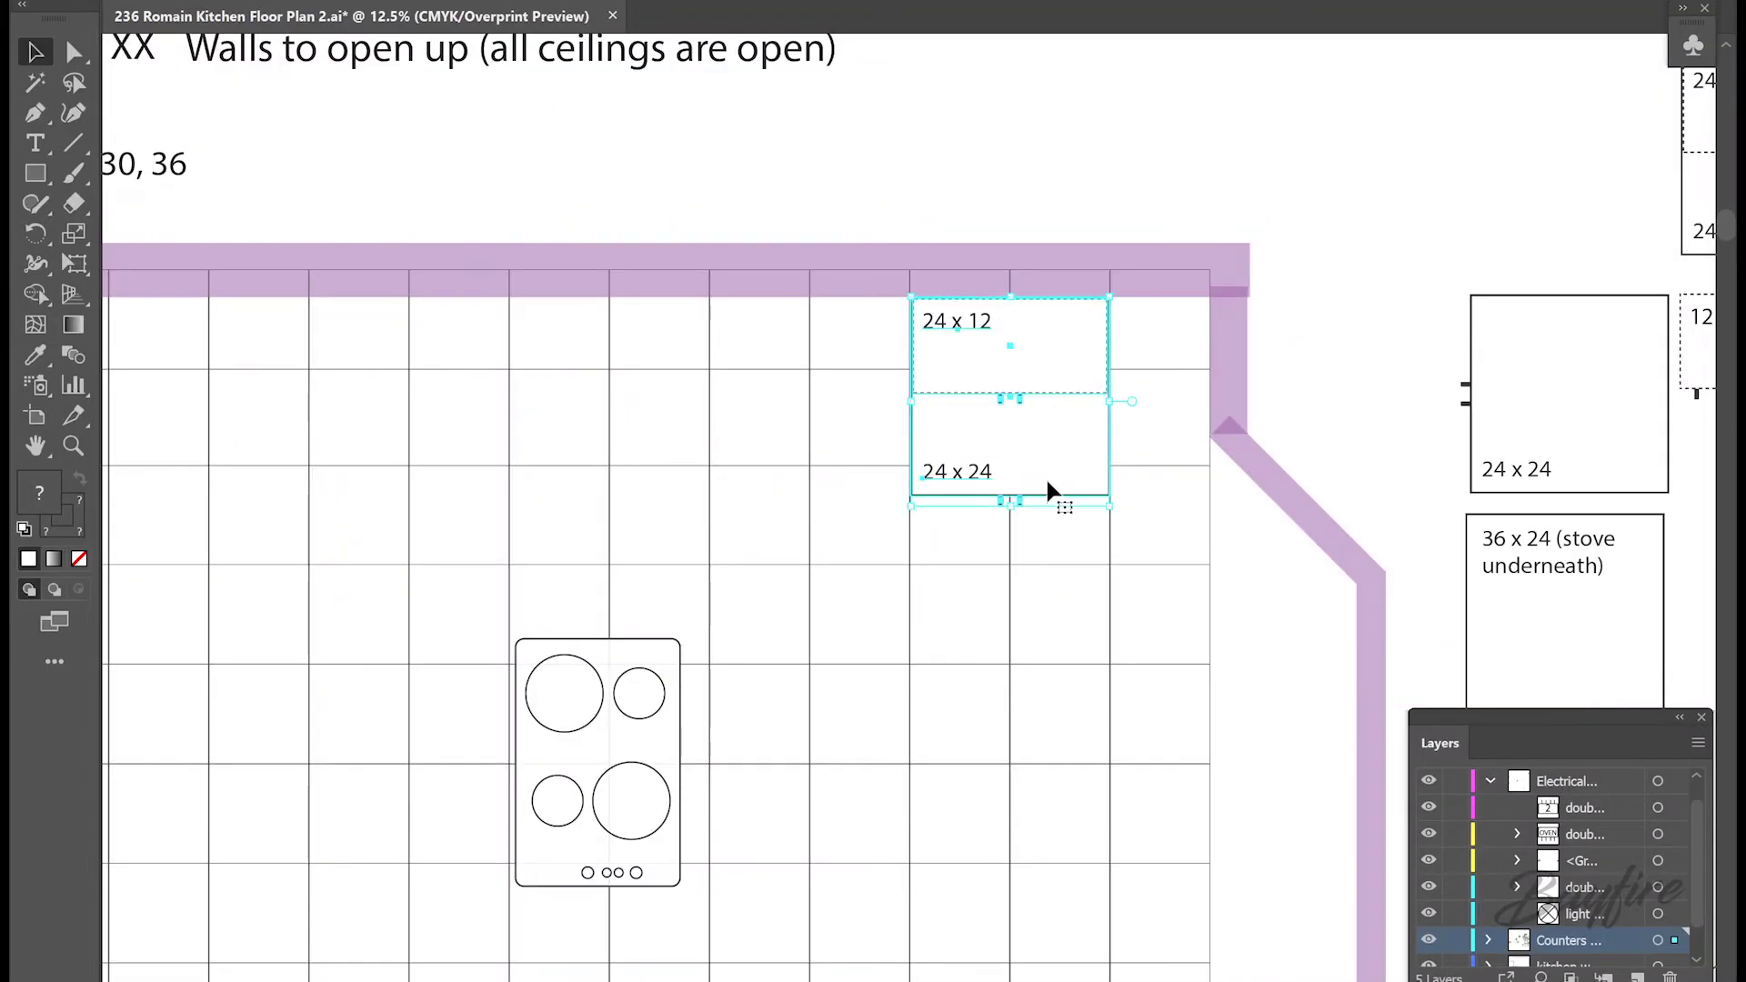
Duplicate the 24 x 24 cabinet along the upper wall, and align the 12 x 12 upper cabinet over the end 24 x 24 base.
alt+drag(1045, 488, 684, 490)
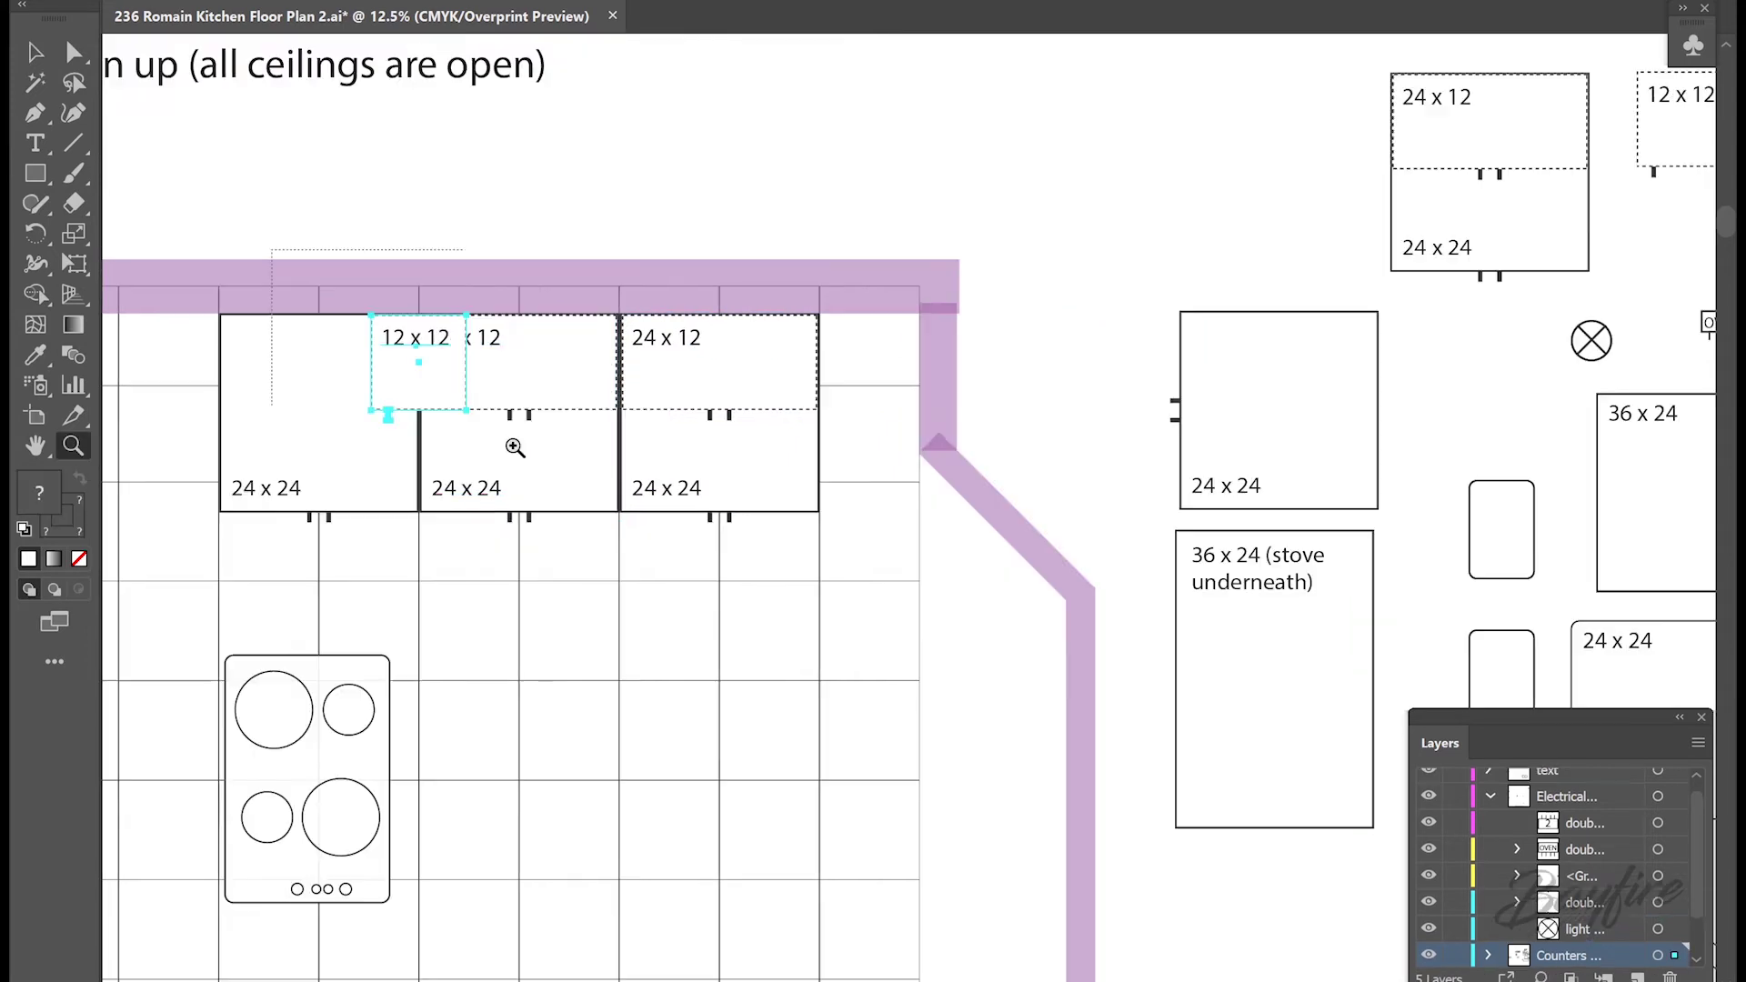
ctrl+click(624, 455)
drag(545, 499, 593, 484)
Place the 36 x 24 stove cabinet directly below the end 24 x 24 cabinet and position the cooktop on it.
key(ctrl+minus)
key(ctrl+minus)
key(ctrl+minus)
drag(987, 624, 677, 610)
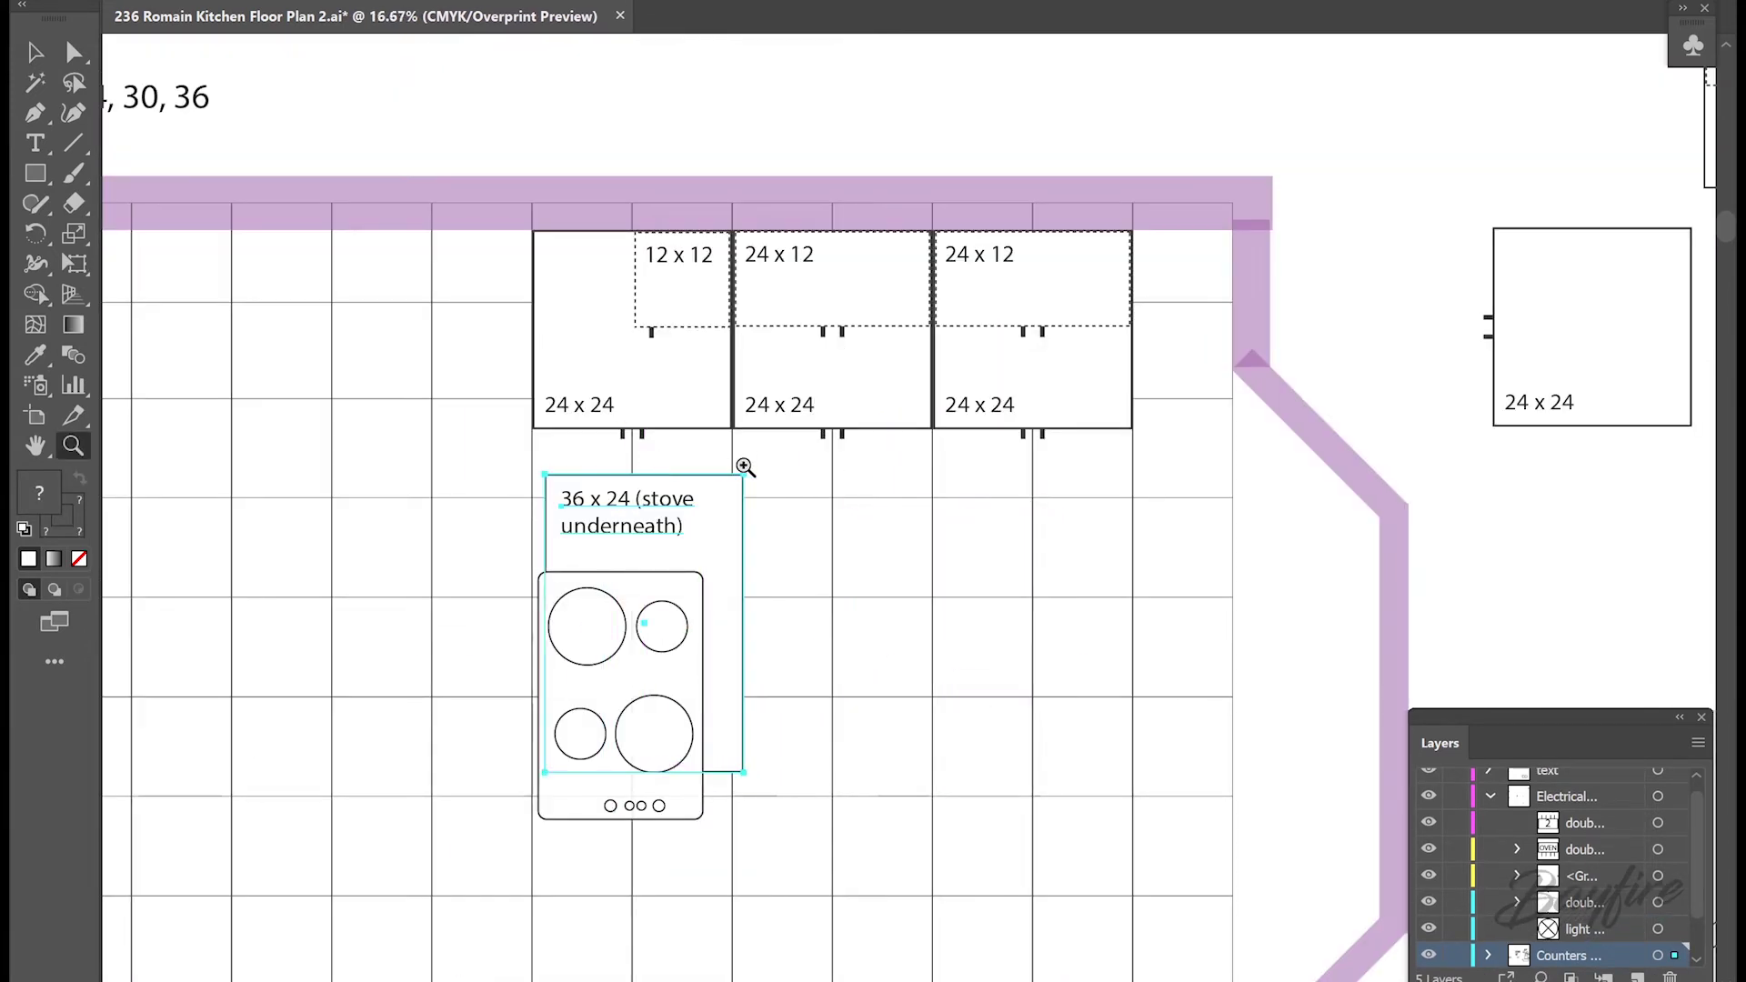
click(746, 467)
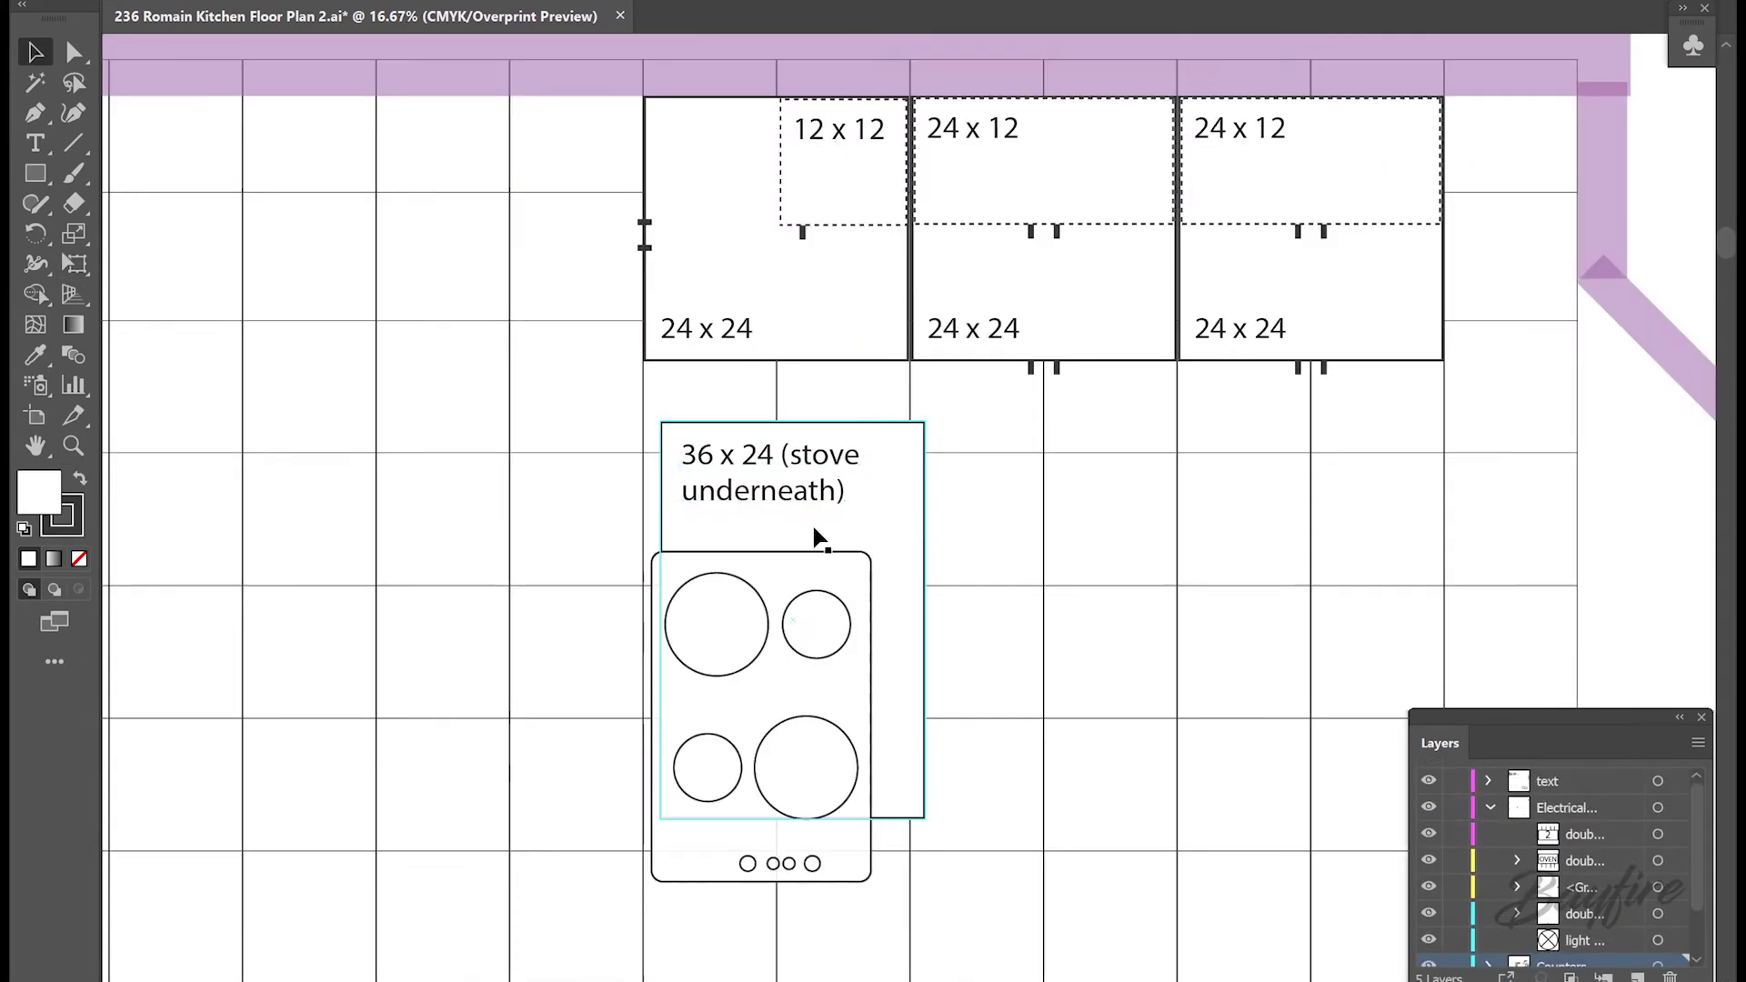
drag(822, 504, 802, 444)
drag(820, 667, 837, 535)
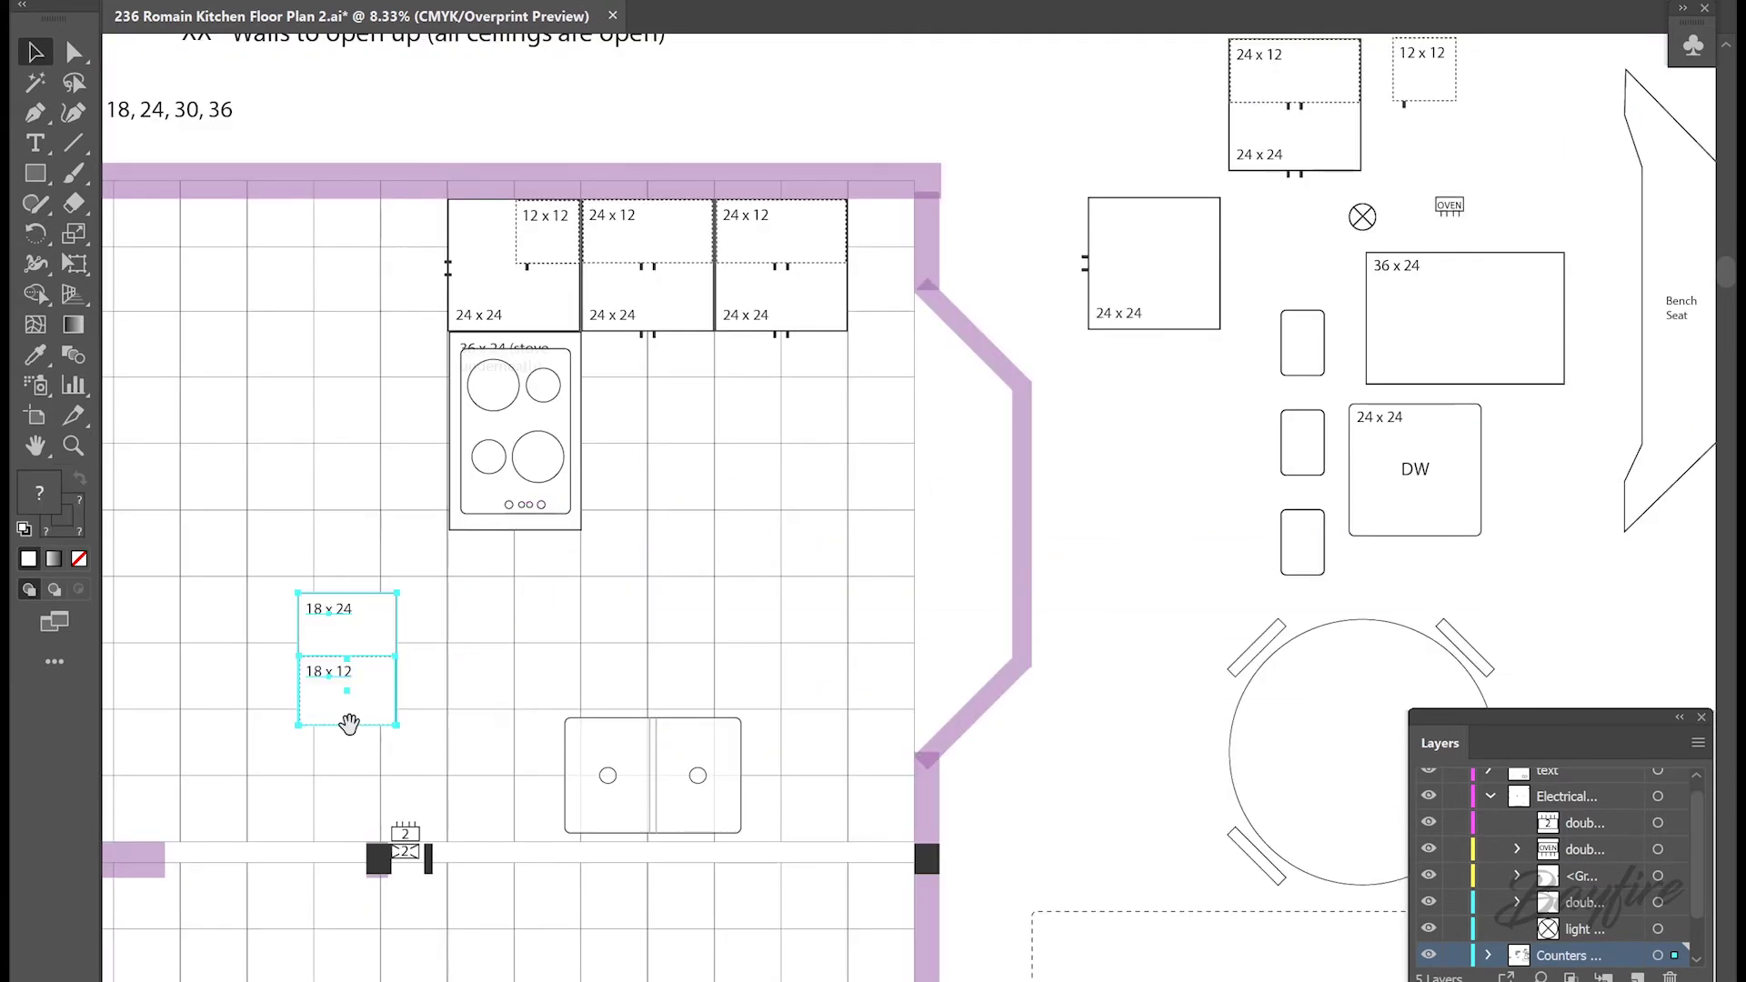
Duplicate the 12 x 12 upper cabinet into the corner by the bay window, and stretch the dashed countertop outline across the upper wall's cabinet row.
drag(378, 682, 1004, 725)
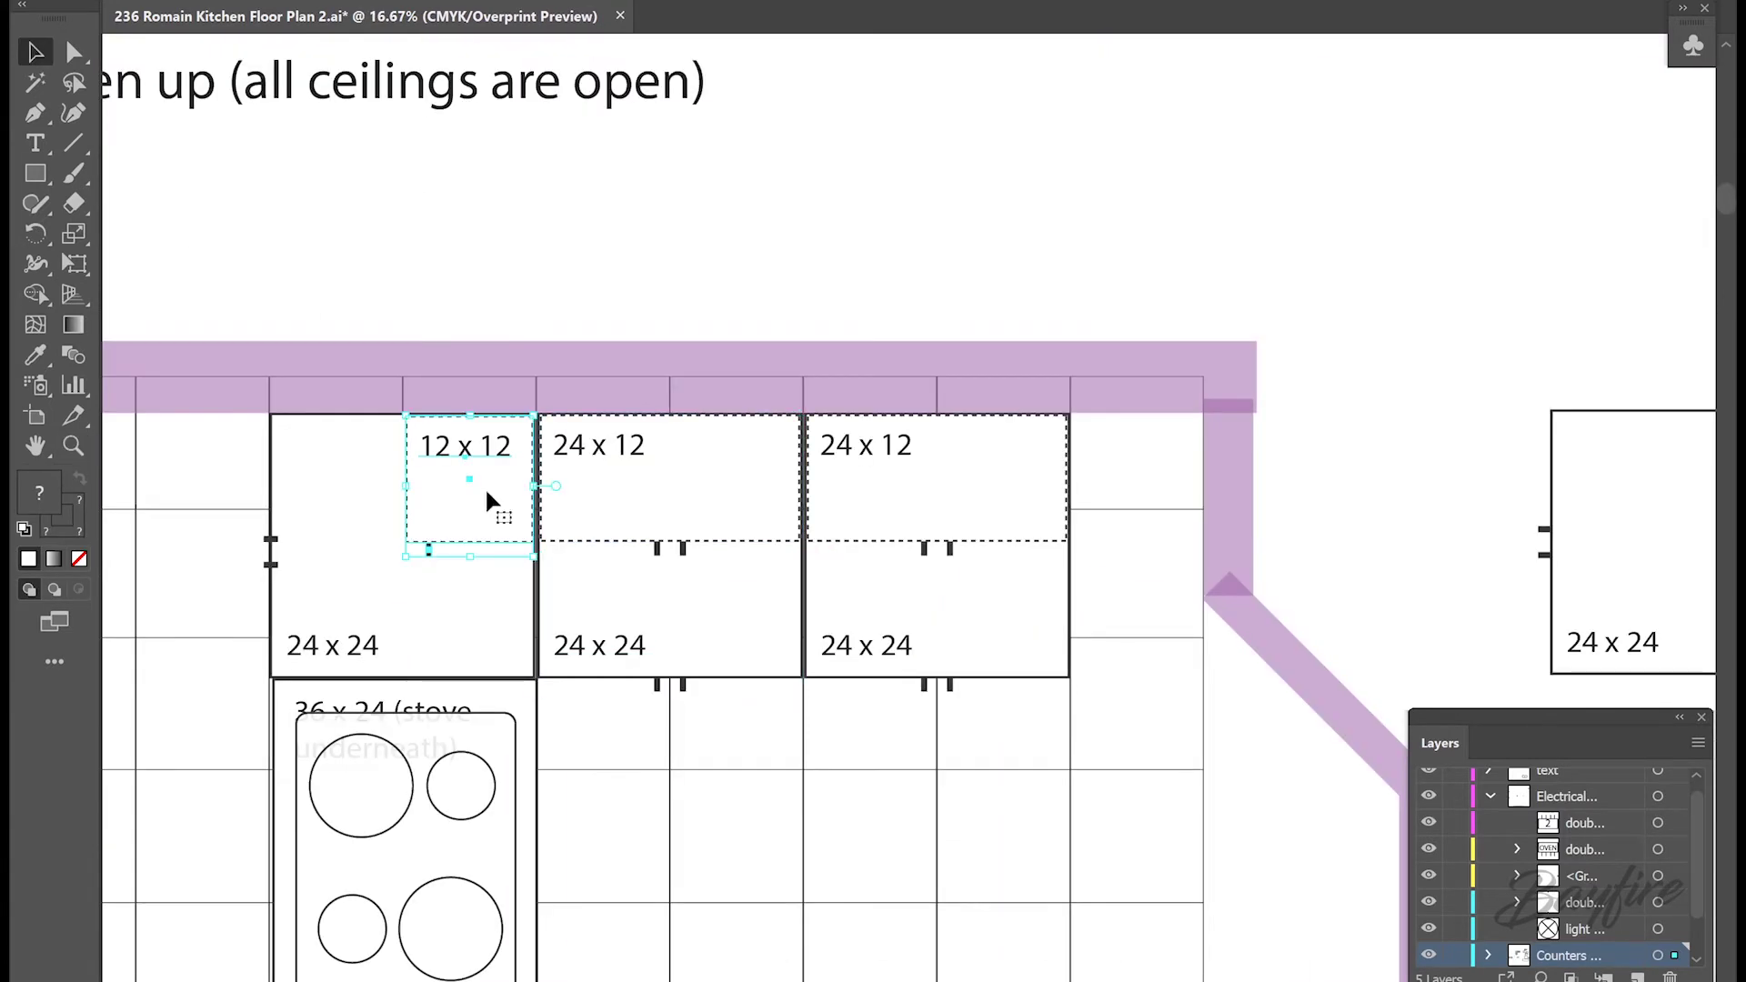
drag(487, 496, 1132, 528)
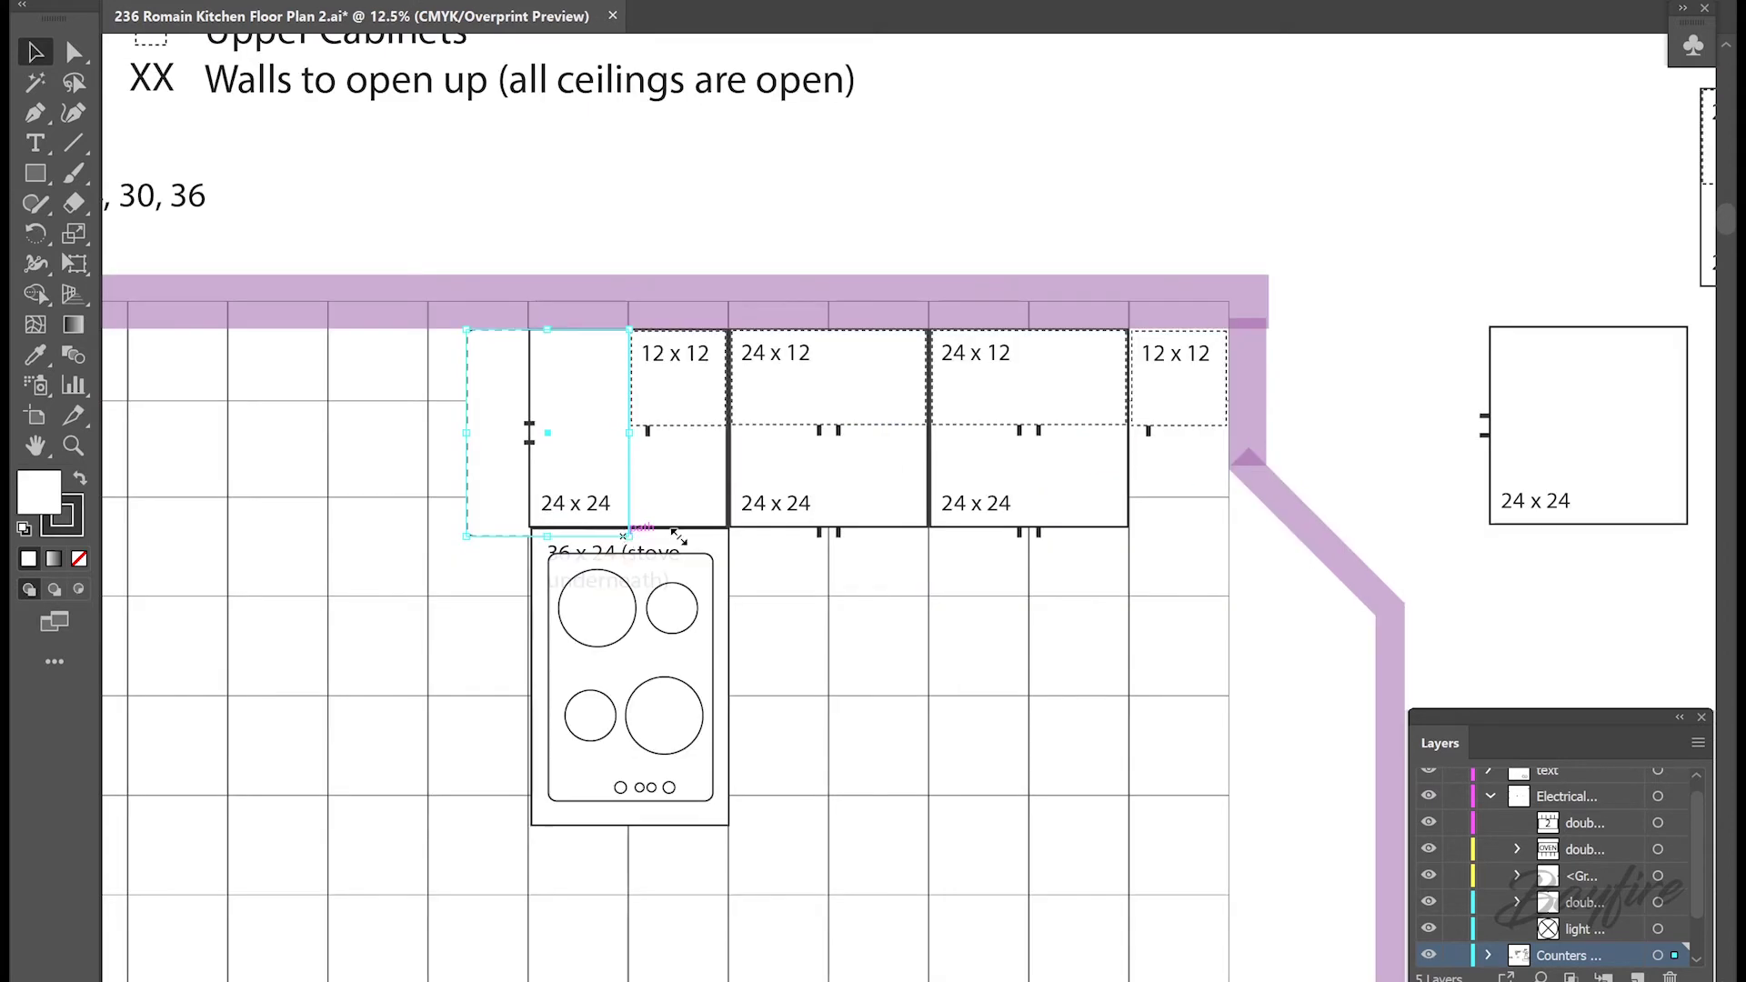
drag(636, 528, 1178, 532)
drag(1229, 530, 1228, 532)
double_click(1197, 515)
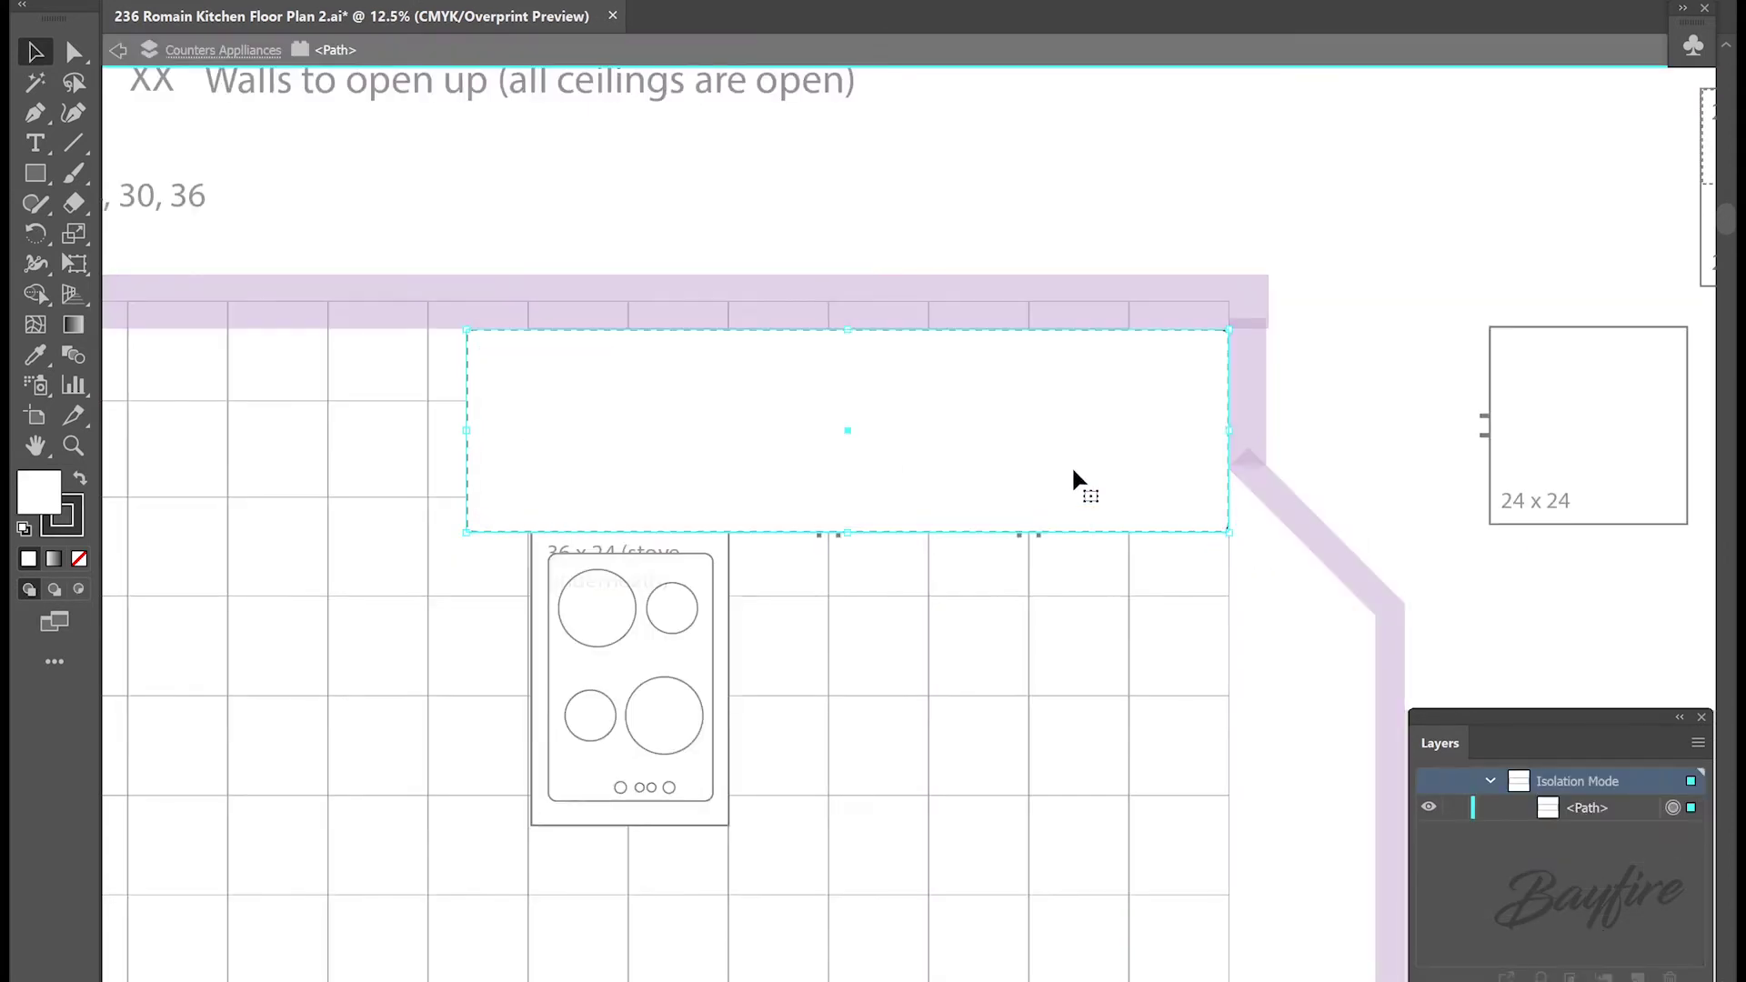
Shape the dashed countertop outline around the stove cabinet and angle its corner beside the bay window.
drag(974, 519, 873, 714)
key(e)
drag(1226, 628, 735, 637)
drag(601, 728, 602, 832)
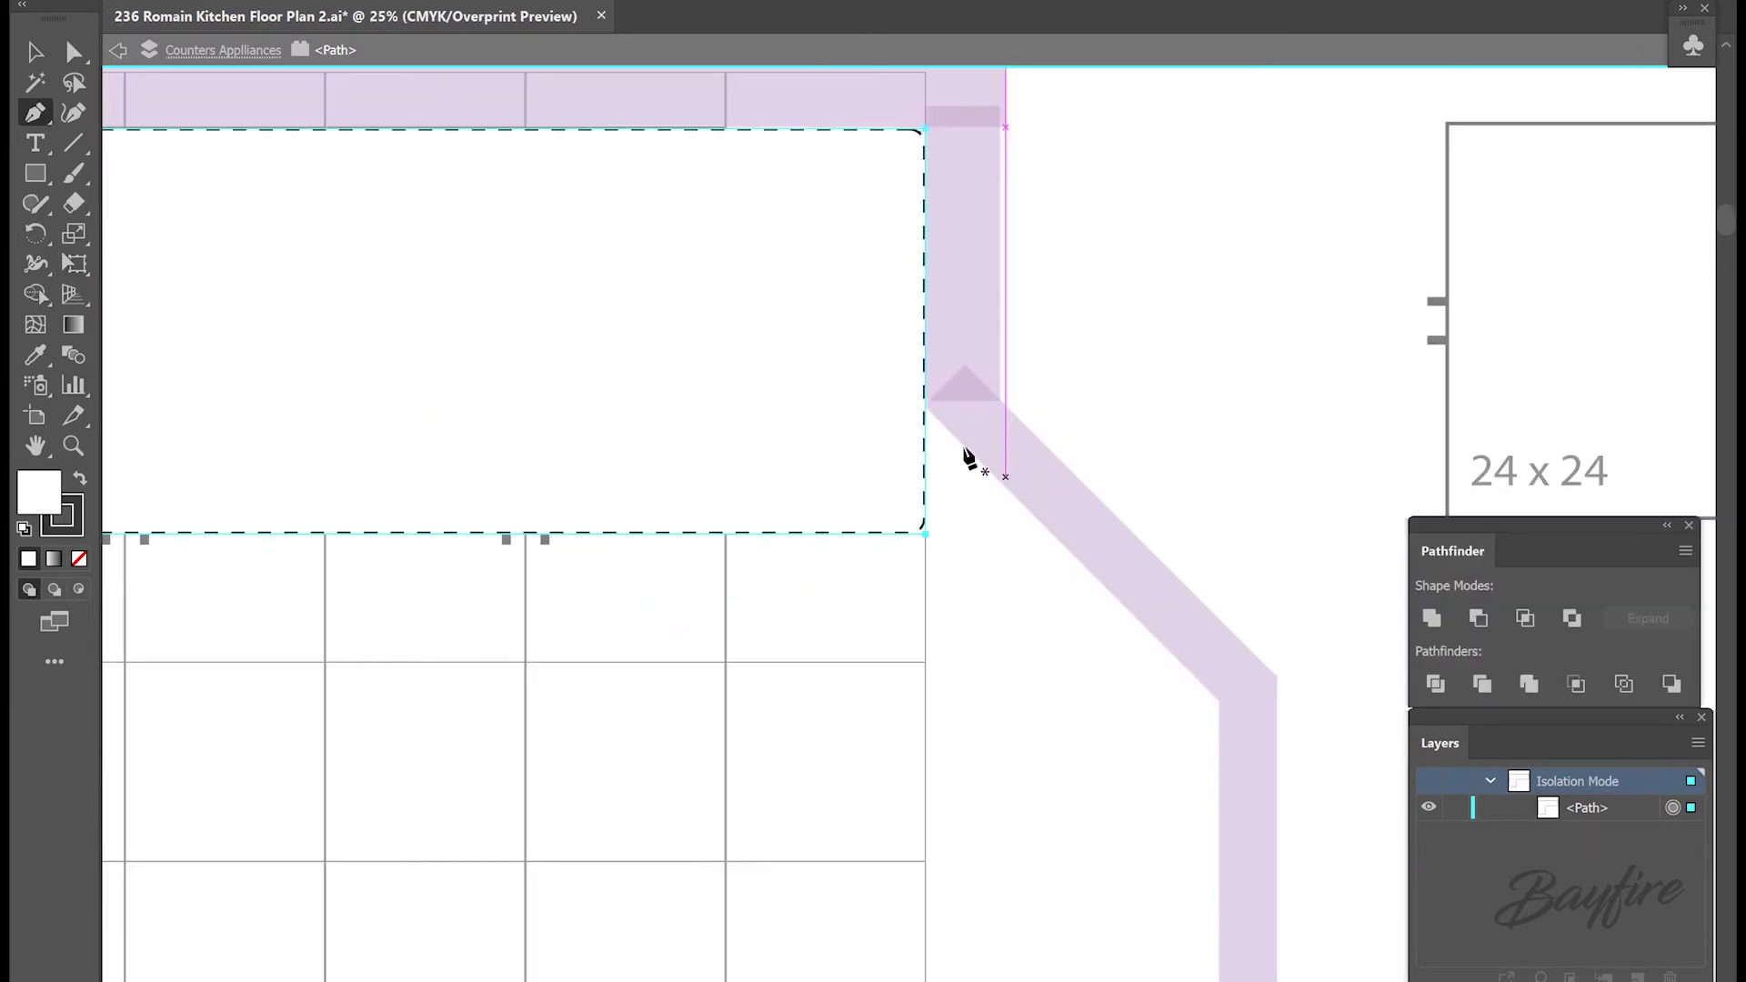
drag(926, 537, 810, 534)
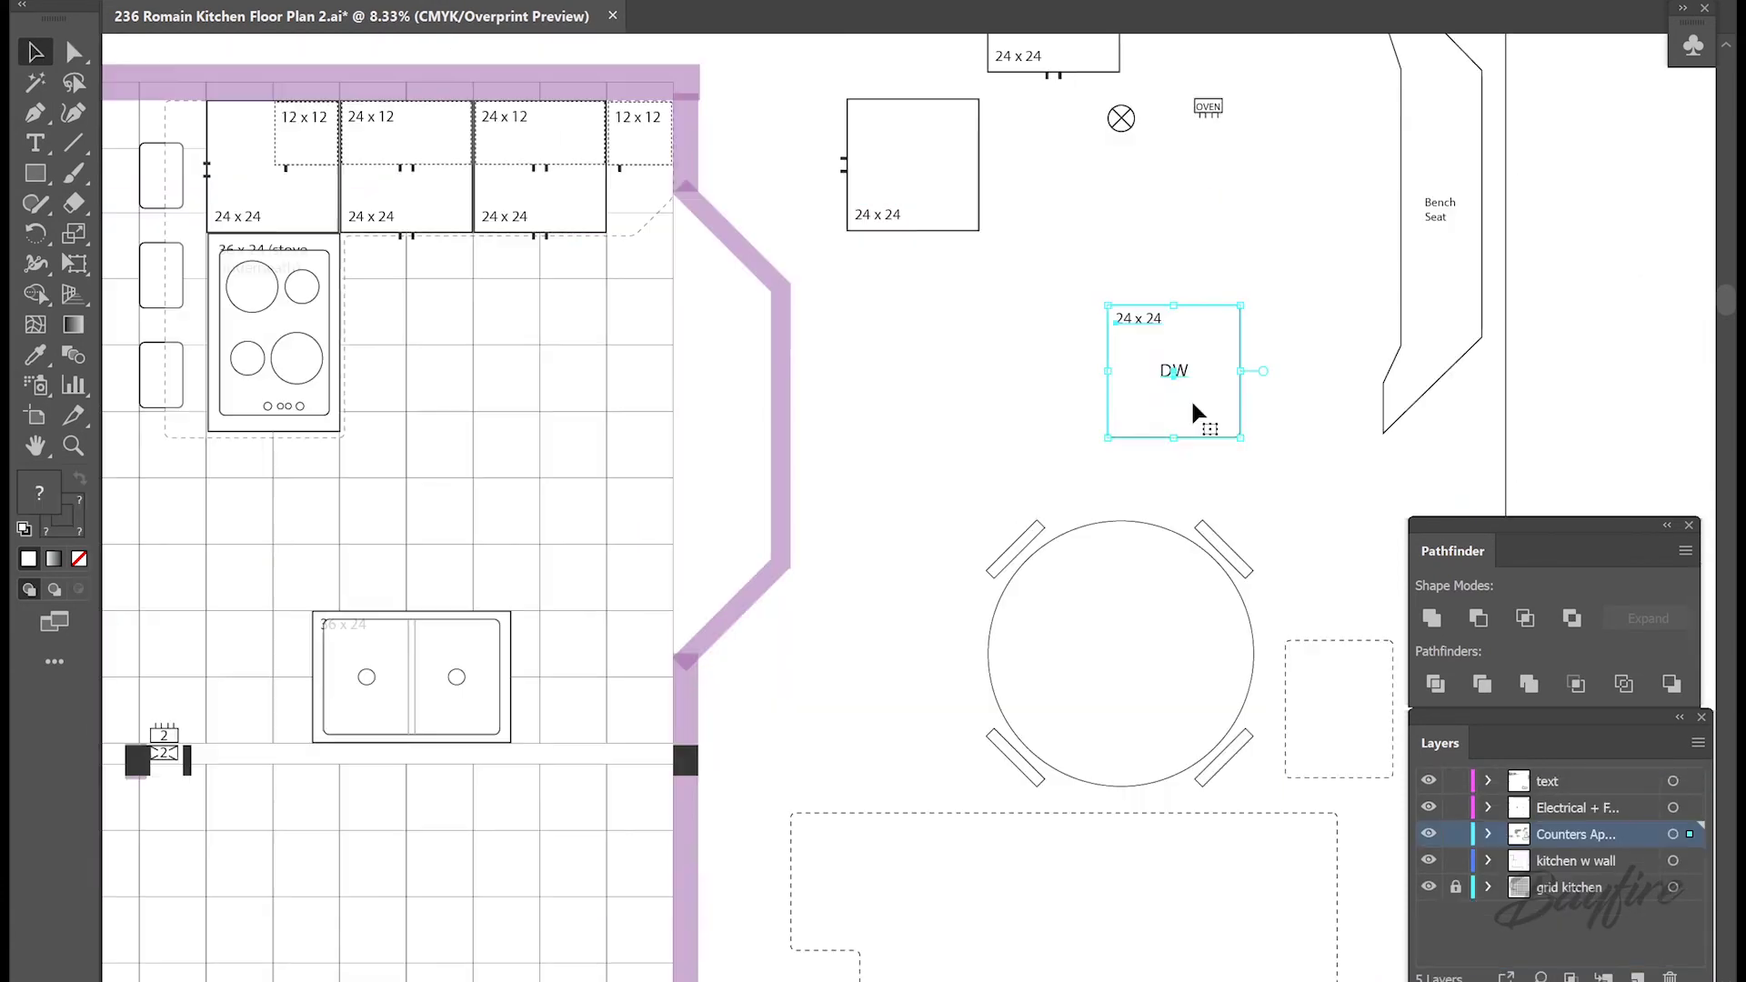
Set the dishwasher and the 36 x 24 sink cabinet along the lower wall, and add another 36 x 24 cabinet beside the sink.
drag(1204, 417, 639, 683)
drag(991, 812, 1025, 810)
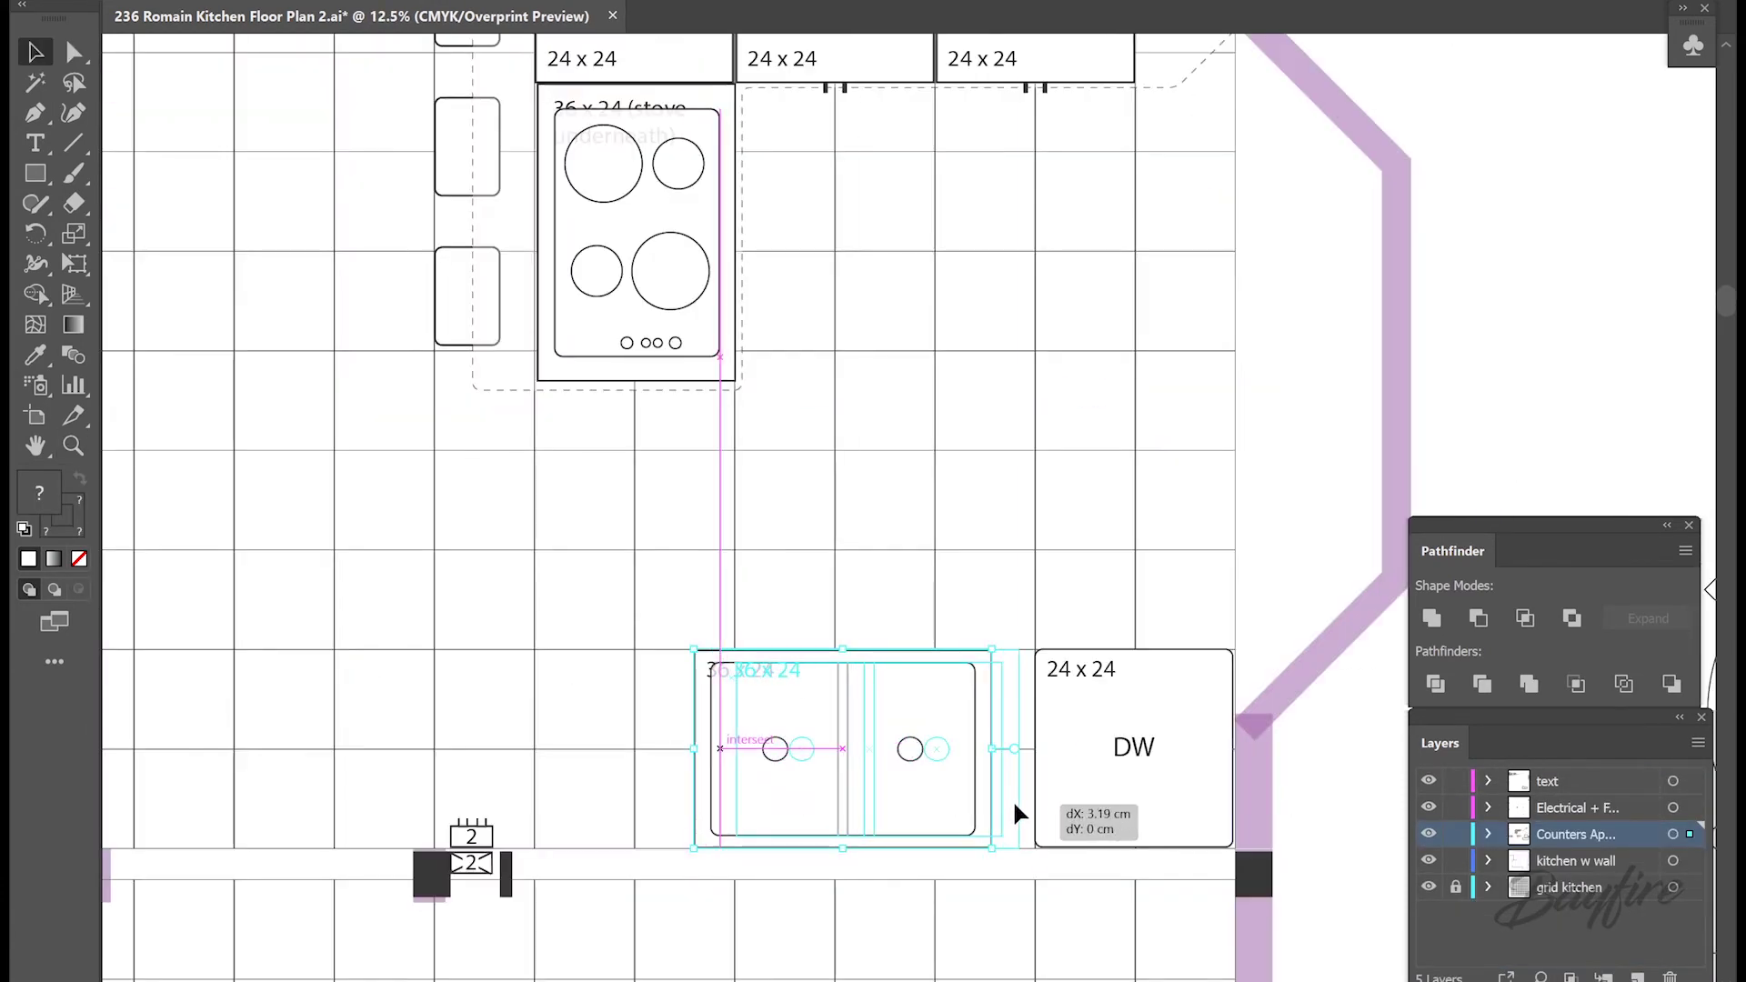
drag(977, 649, 713, 674)
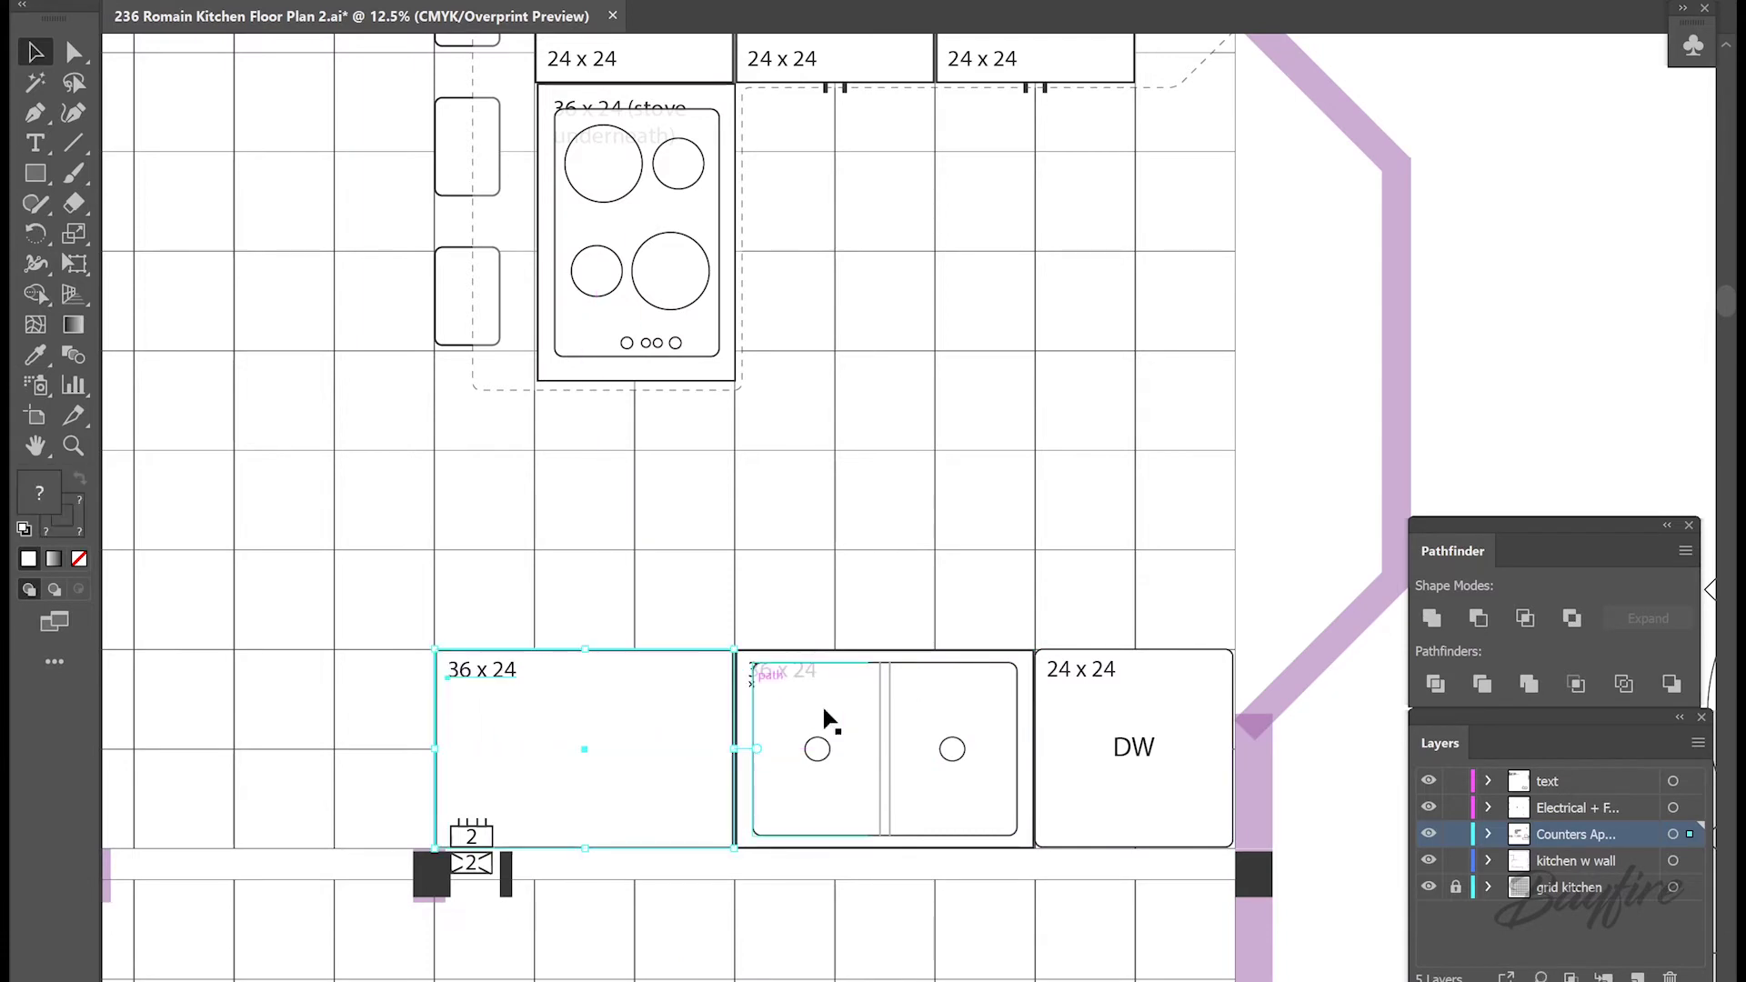
Fit a dashed countertop outline around the lower cabinet row, and even out the spacing of the sink cabinet and dishwasher.
key(ctrl+minus)
drag(538, 546, 733, 556)
key(ctrl+plus)
drag(1006, 666, 840, 585)
click(846, 592)
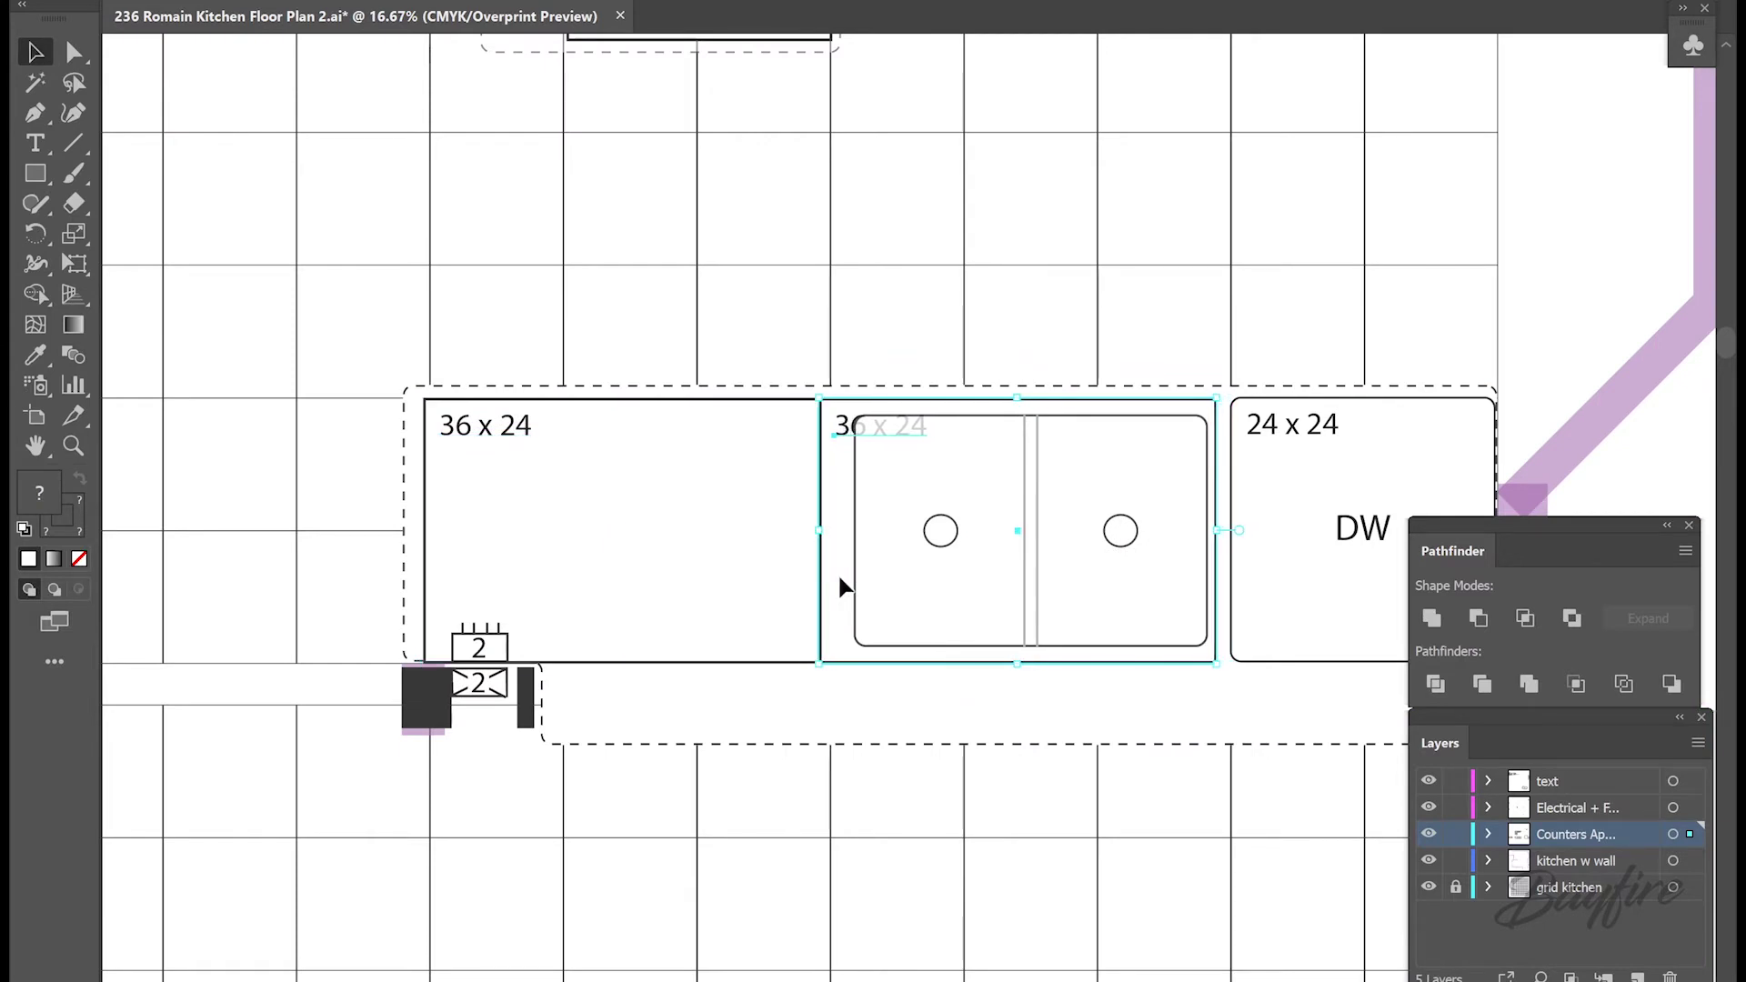
click(1257, 580)
drag(1258, 581, 1255, 576)
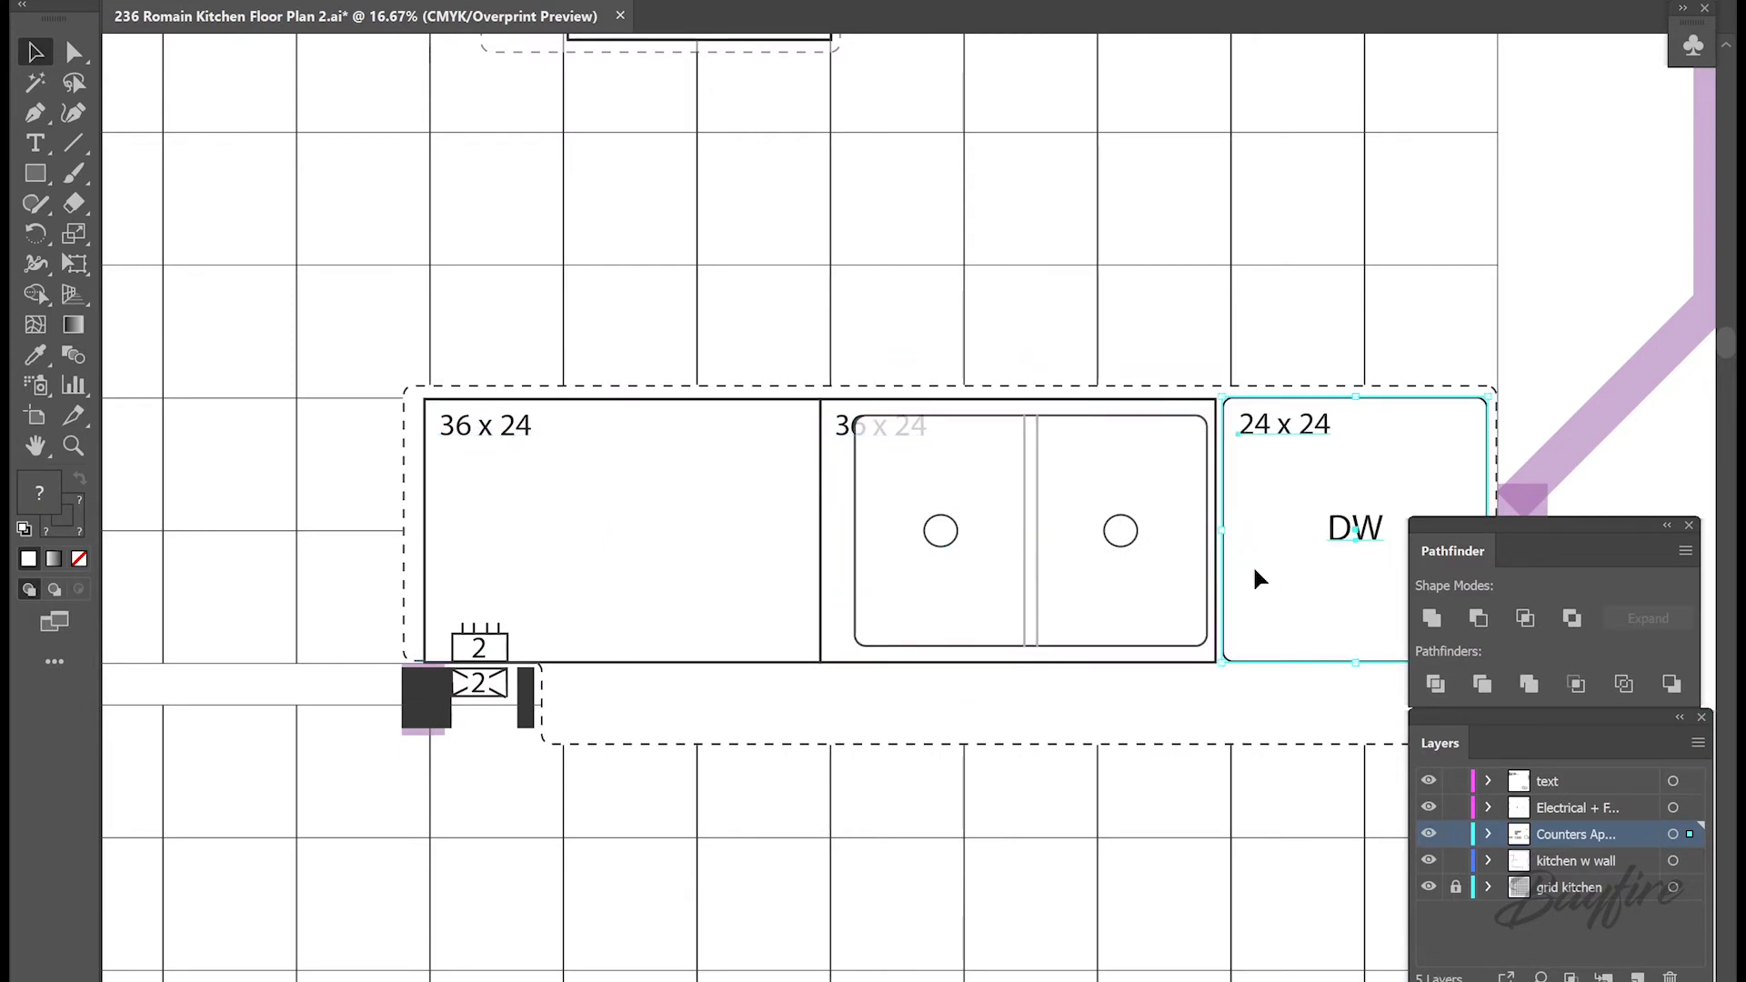
Move the round table with its chairs to the open floor above the fridge, and fit the bench seat into the bay window.
key(ctrl+minus)
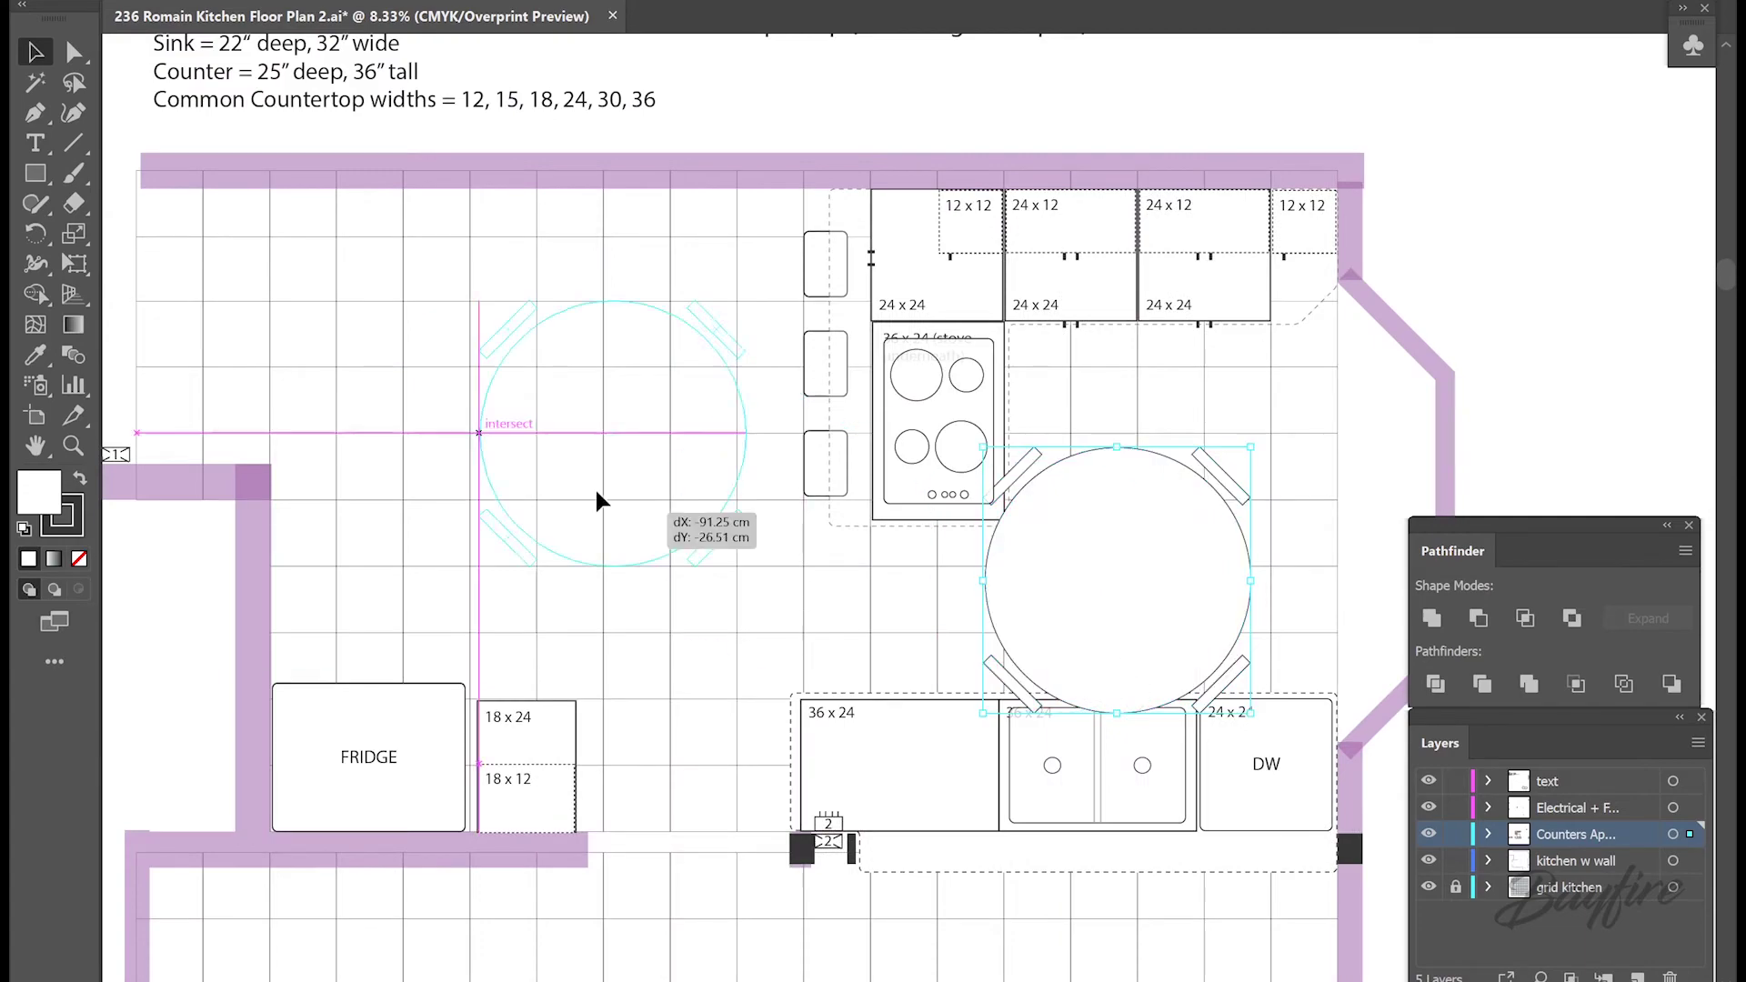
drag(597, 494, 537, 475)
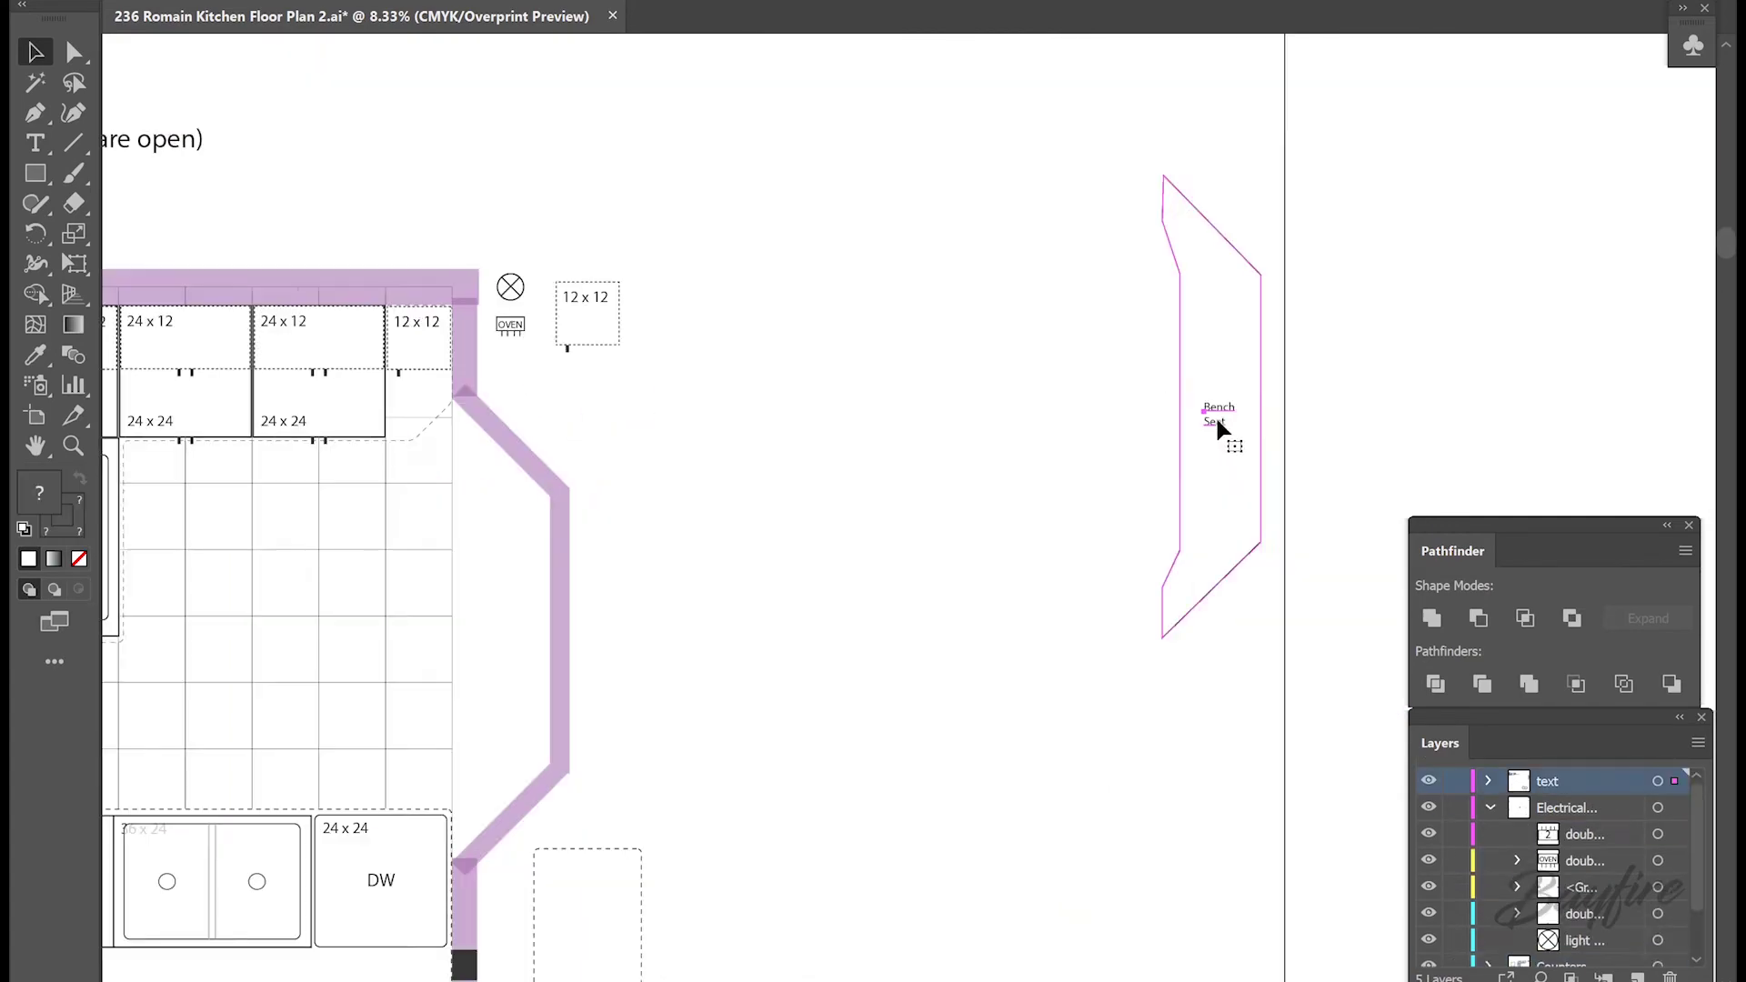
drag(1209, 428, 509, 634)
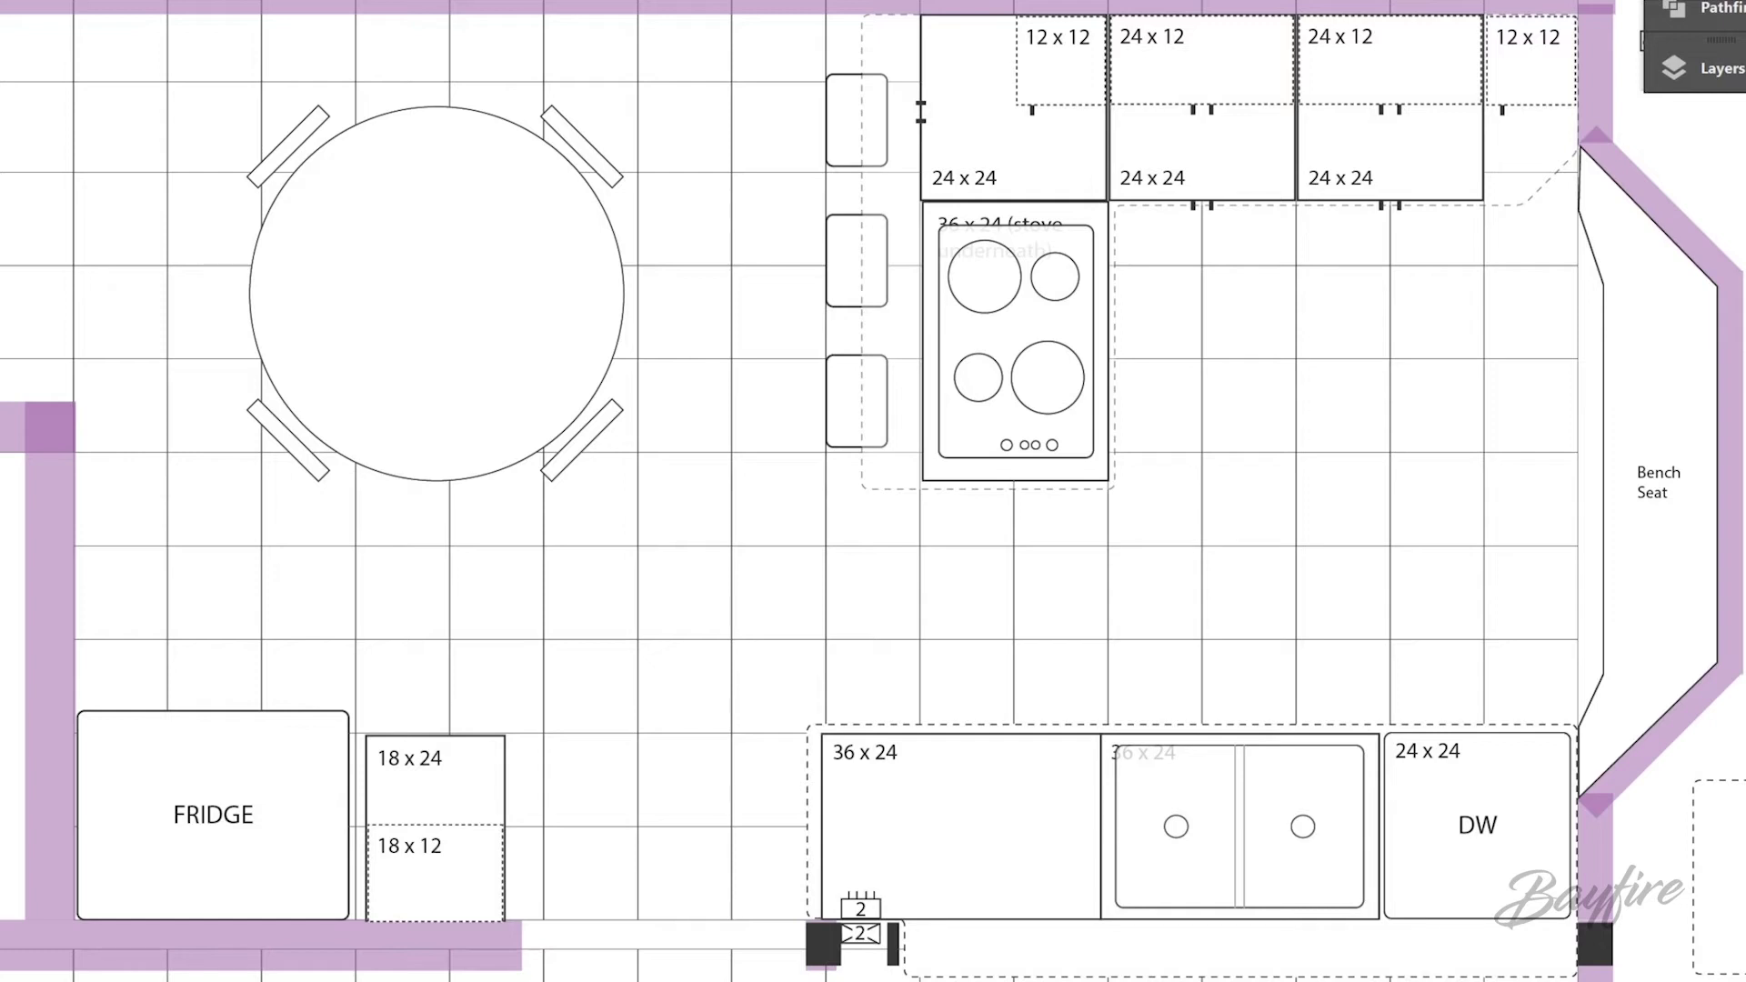
Circle the middle of the round table and outline the row of three stools in green.
drag(452, 276, 453, 272)
mouse_move(798, 42)
mouse_down()
mouse_move(909, 128)
mouse_move(887, 473)
mouse_move(780, 65)
mouse_up()
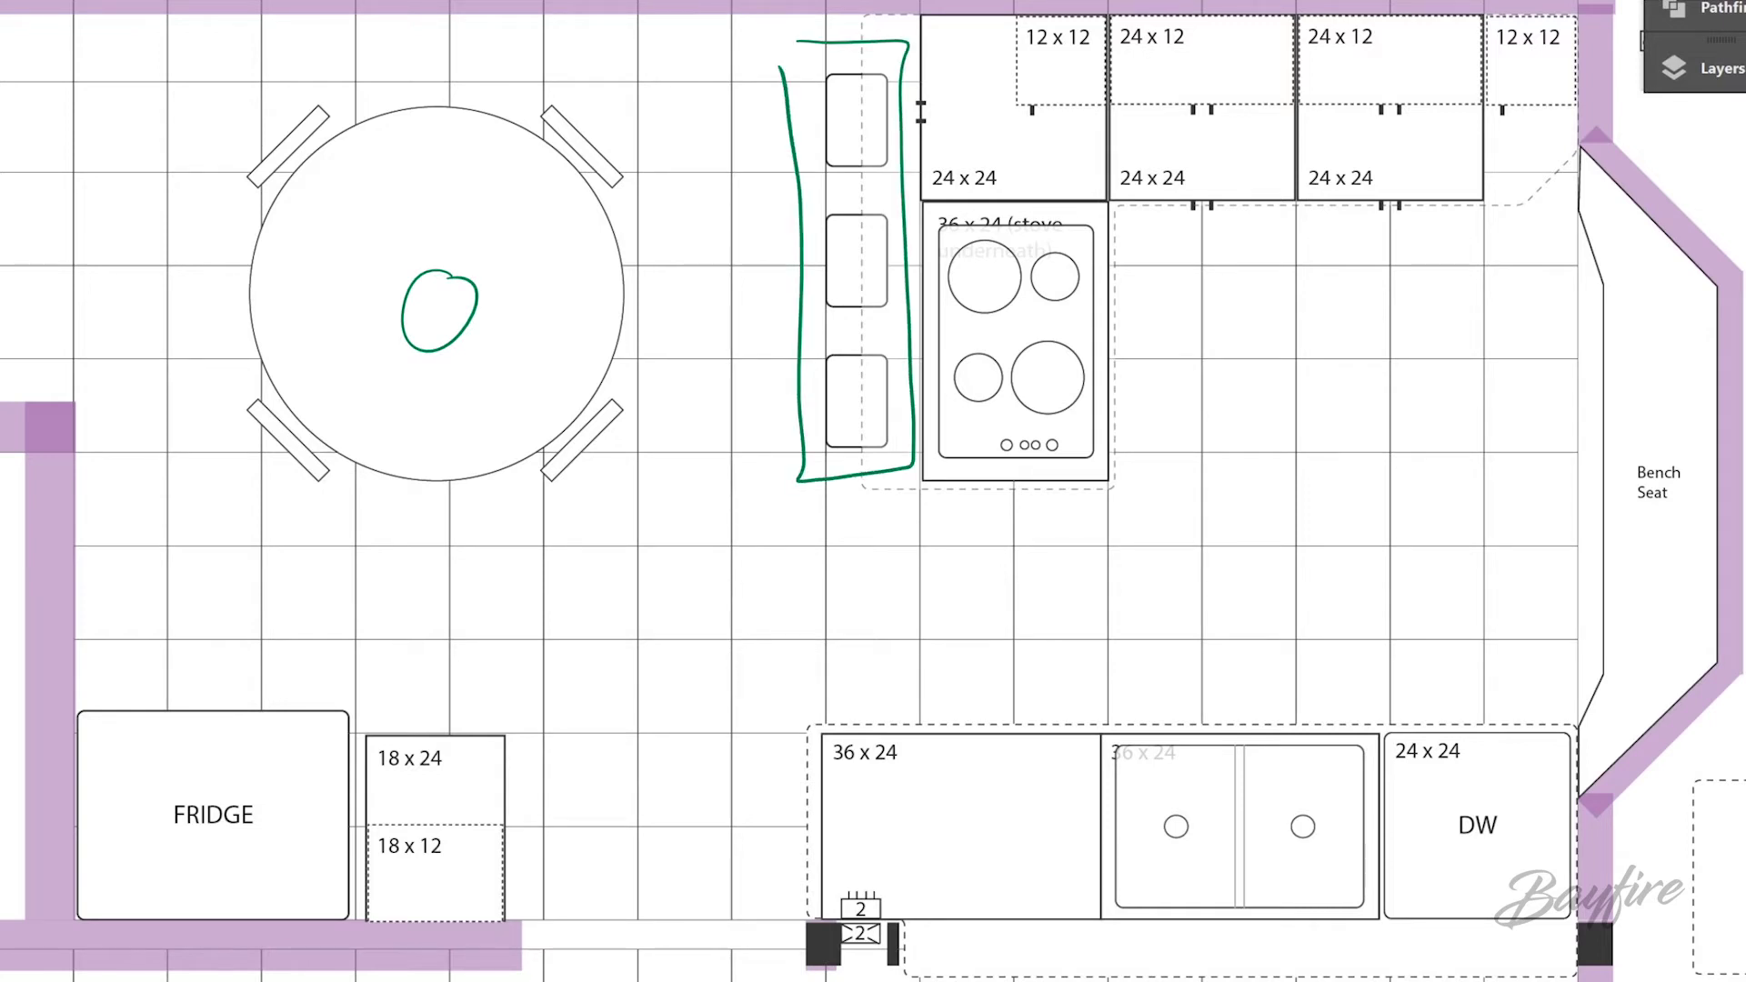
Trace the mirrored countertop angle at the bay window, and sketch around the corner 12 x 12 upper cabinet and the space below it.
mouse_move(1519, 207)
mouse_down()
mouse_move(1580, 148)
mouse_move(1641, 208)
mouse_up()
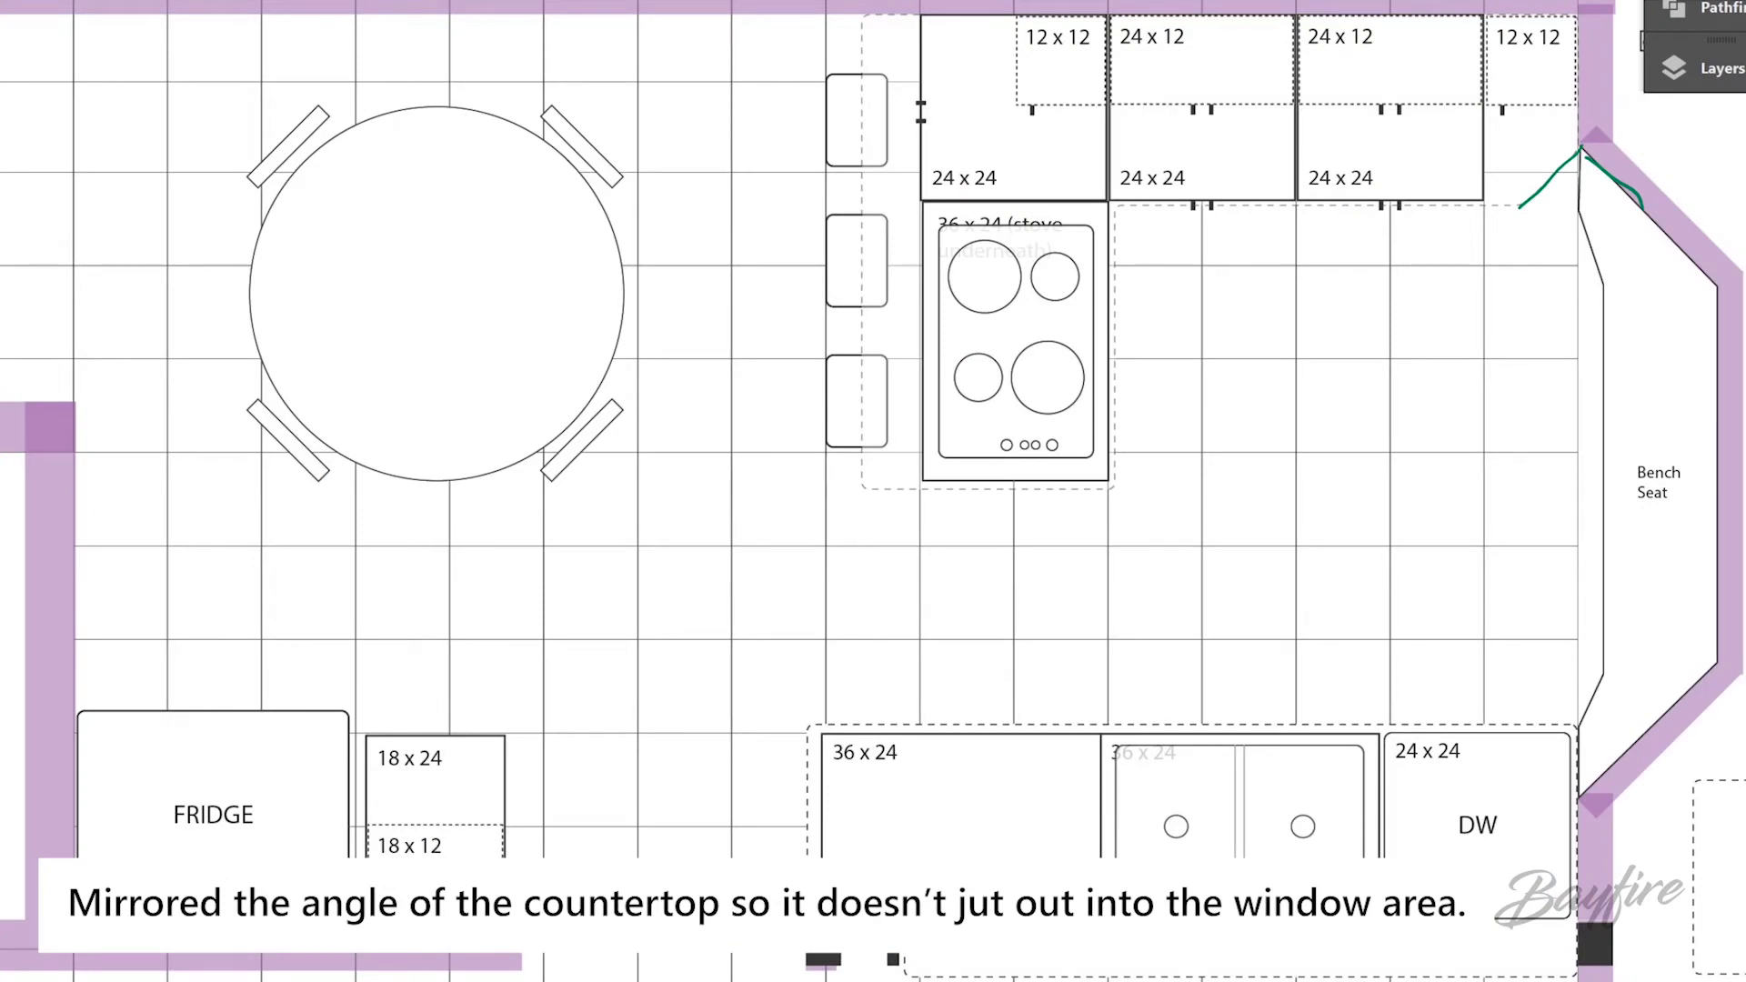
mouse_move(1502, 110)
mouse_down()
mouse_move(1529, 221)
mouse_move(1564, 163)
mouse_move(1513, 107)
mouse_move(1542, 156)
mouse_move(1646, 49)
mouse_move(1544, 55)
mouse_up()
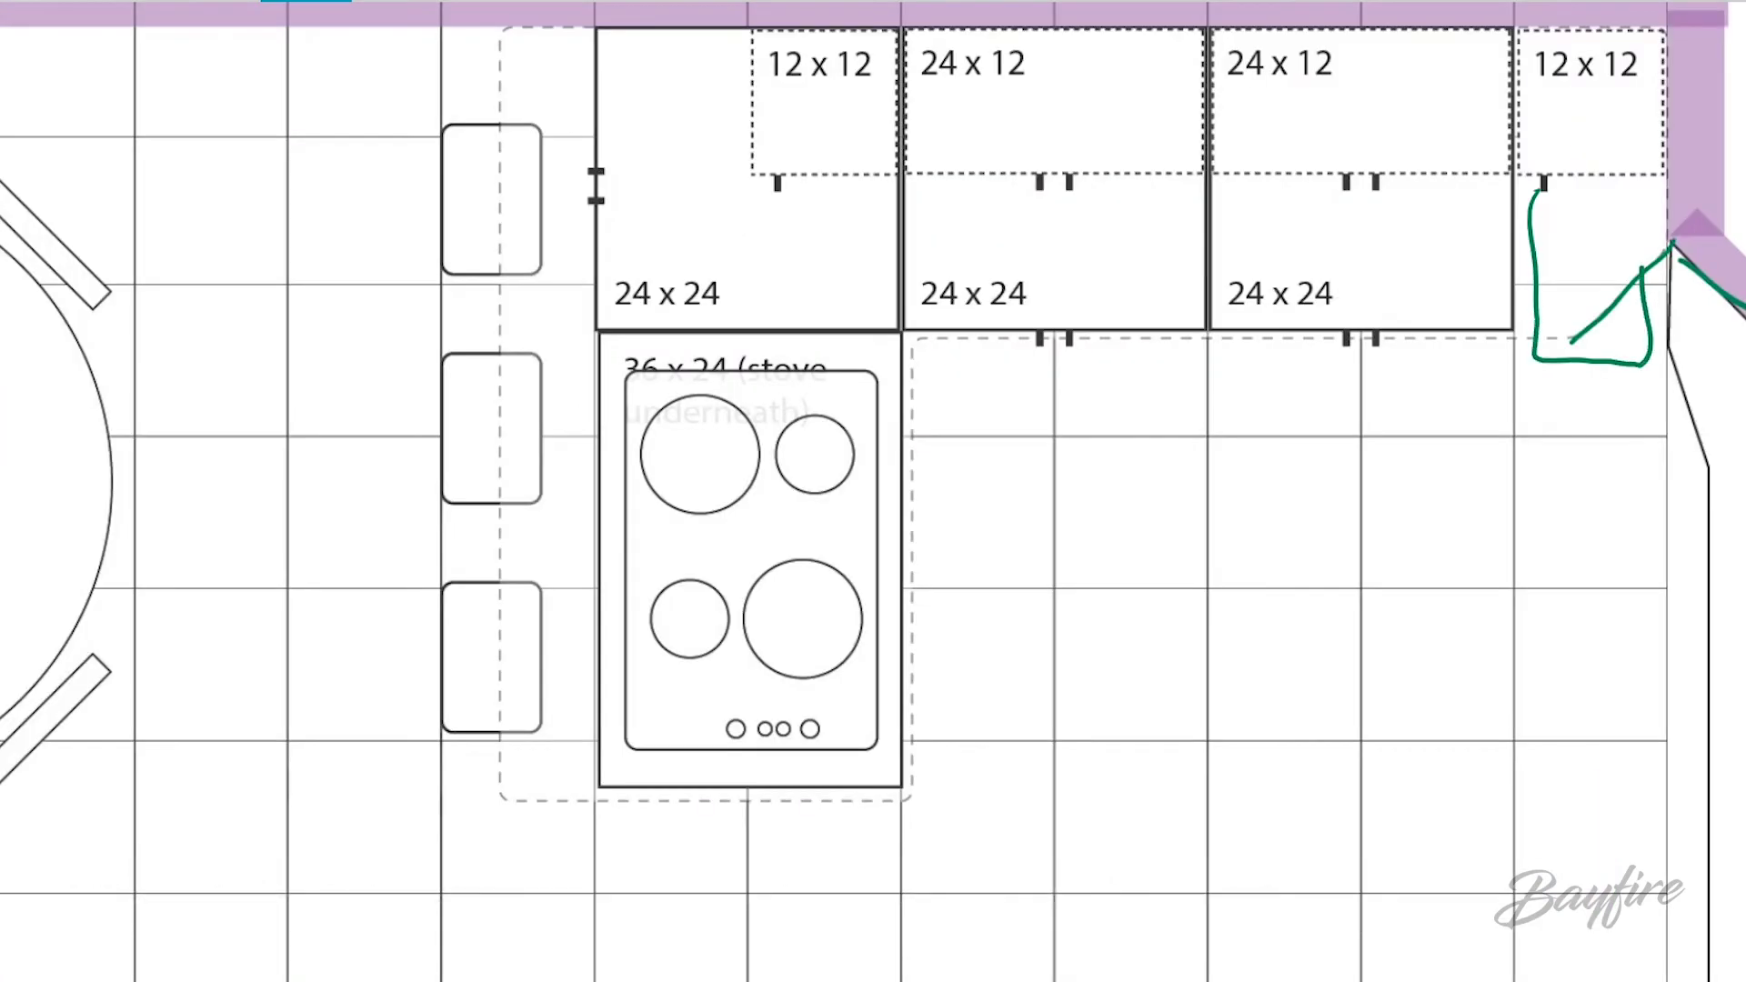
mouse_move(1528, 179)
mouse_down()
mouse_move(1492, 285)
mouse_move(1518, 291)
mouse_up()
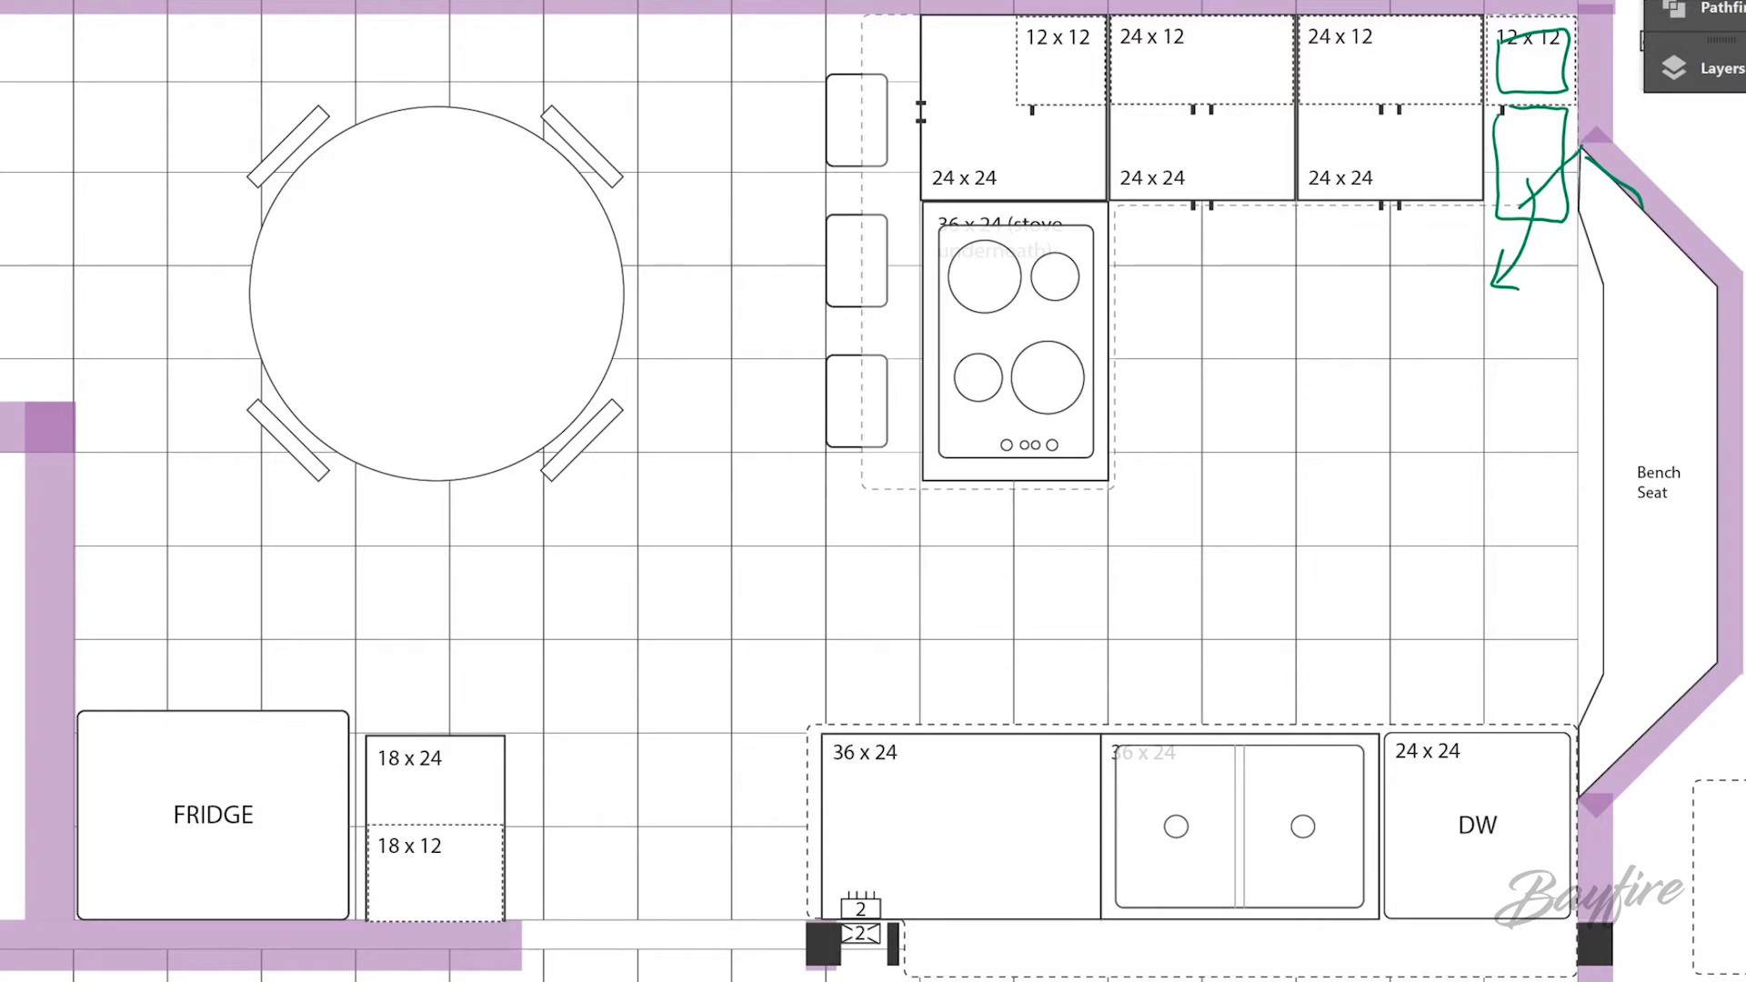
drag(1484, 91, 1578, 136)
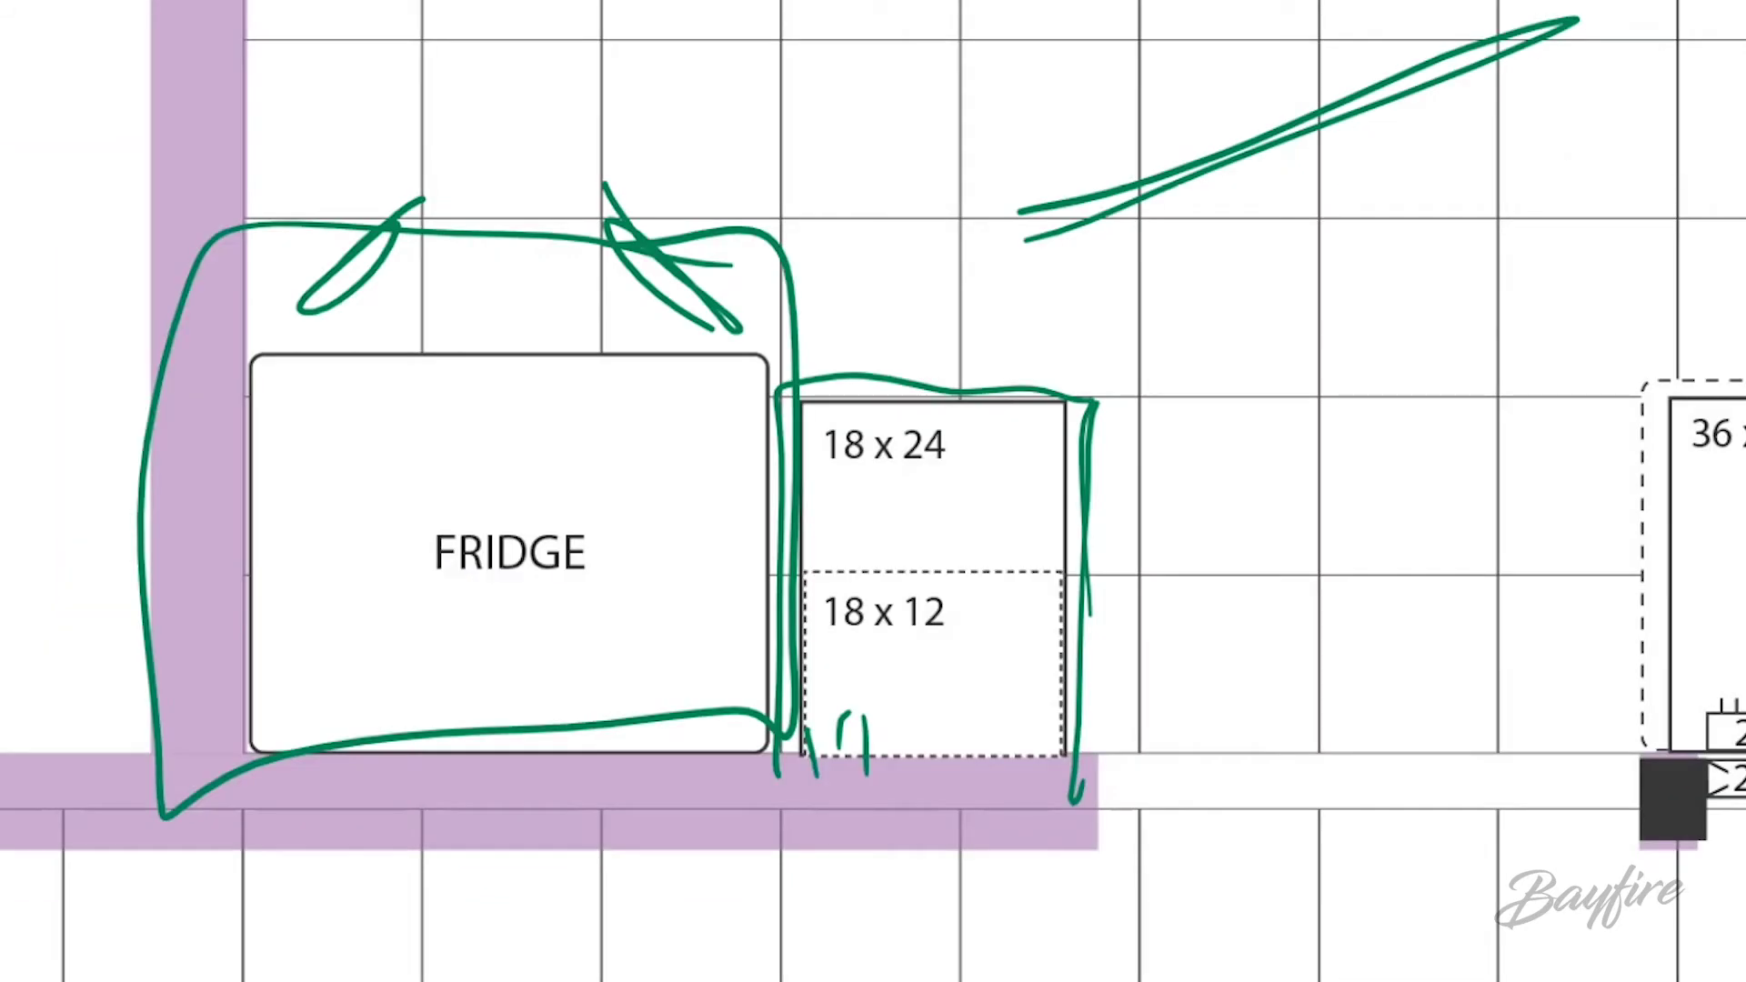
Undo the green outline around the 18 x 24 cabinet and mark the gap between it and the fridge.
key(ctrl+z)
mouse_move(994, 646)
mouse_down()
mouse_move(959, 662)
mouse_move(1026, 637)
mouse_up()
mouse_move(869, 732)
mouse_down()
mouse_move(907, 673)
mouse_move(875, 739)
mouse_up()
key(ctrl+z)
key(ctrl+z)
key(ctrl+z)
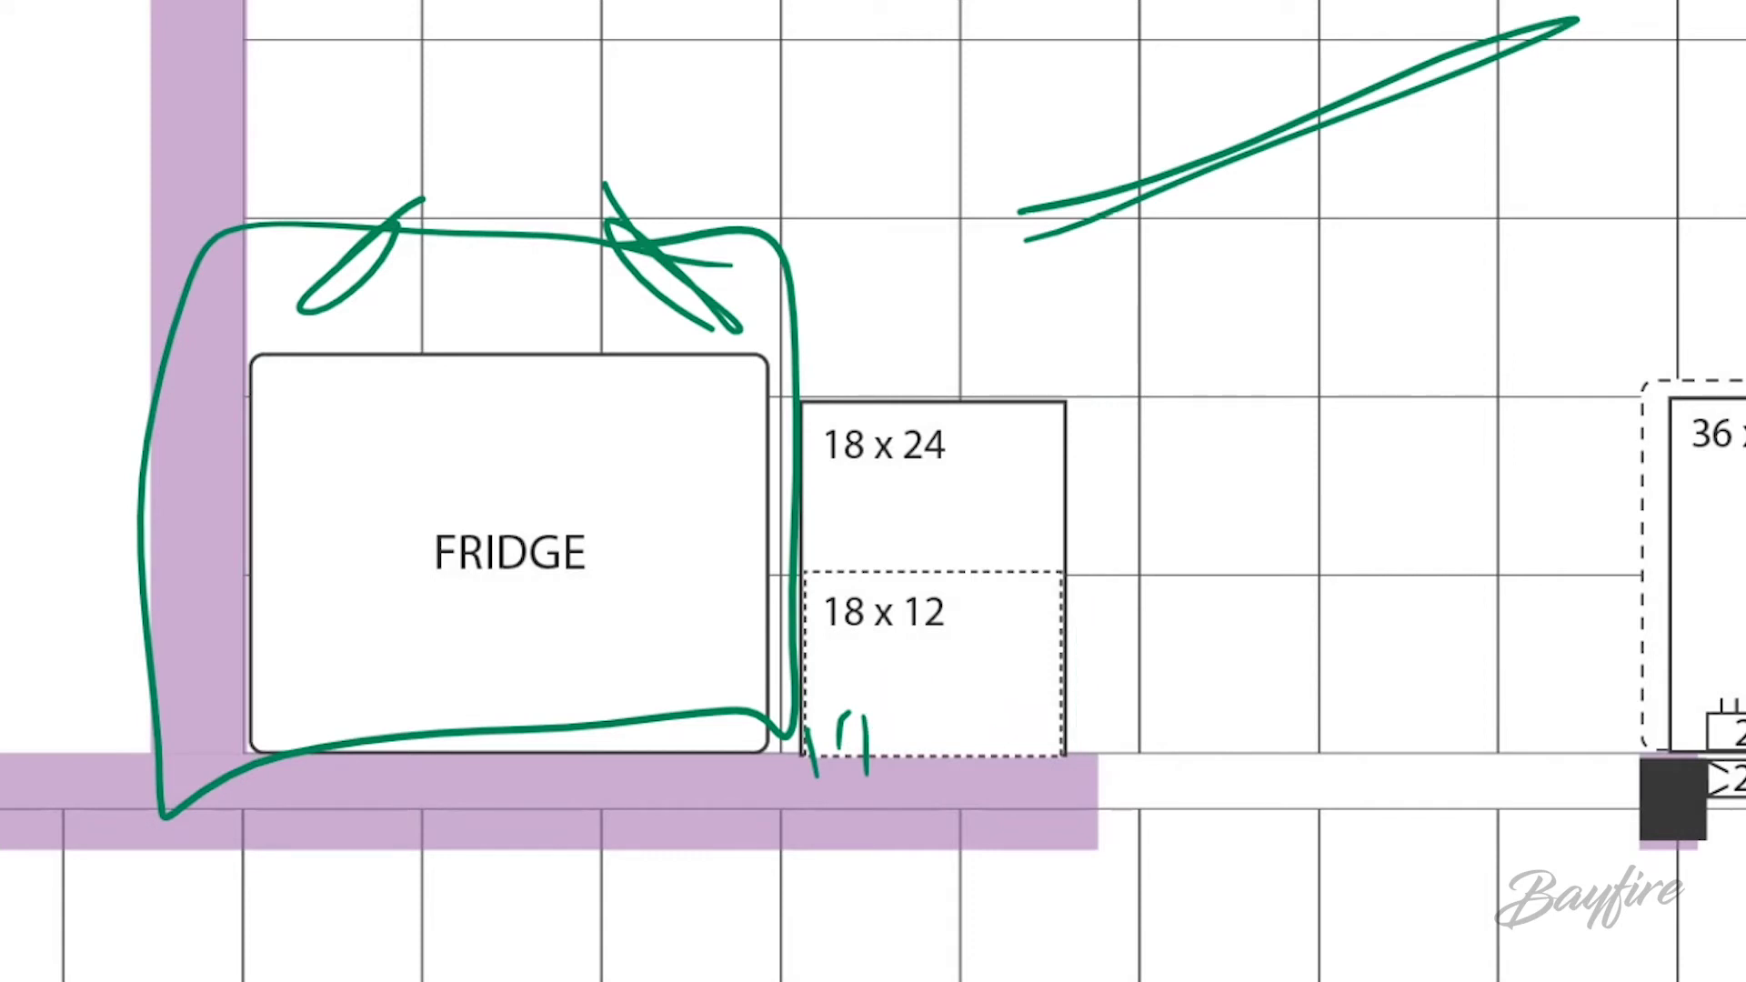
mouse_move(777, 550)
mouse_down()
mouse_move(767, 709)
mouse_move(1112, 582)
mouse_move(733, 528)
mouse_move(744, 782)
mouse_up()
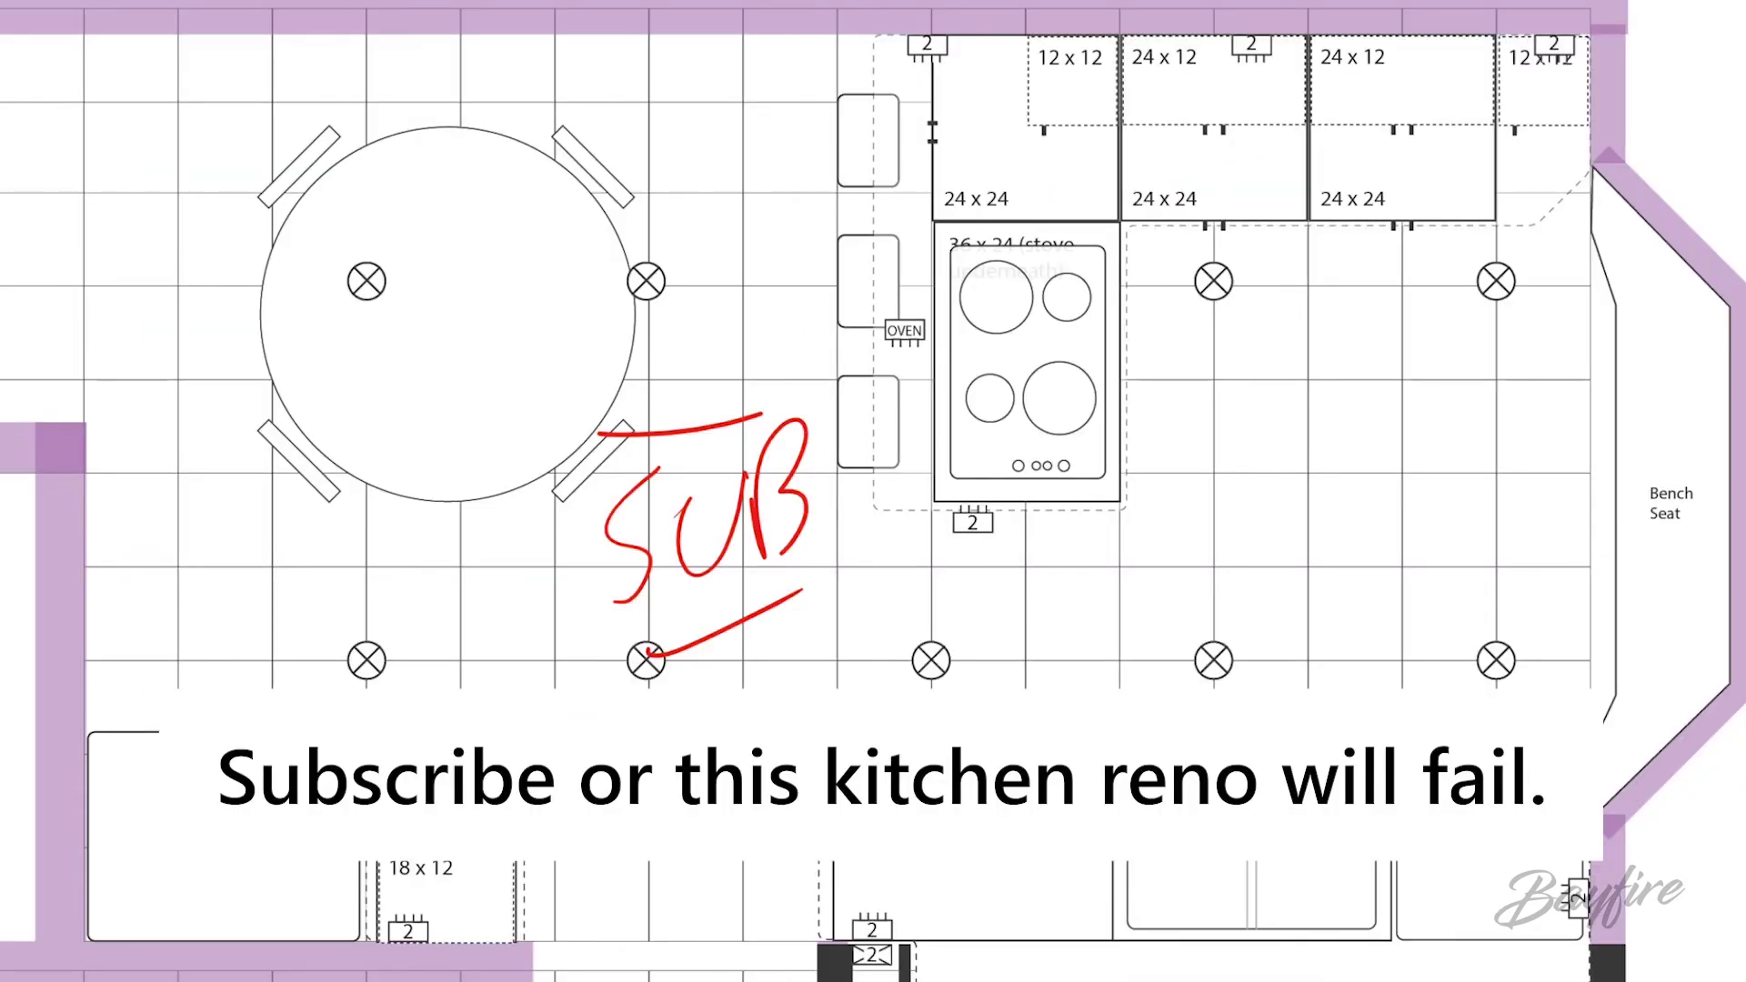
Draw a large red circle around the SUB lettering, and add a wavy line and two vertical strokes along the lower wall.
mouse_move(895, 127)
mouse_down()
mouse_move(557, 178)
mouse_move(1117, 491)
mouse_move(846, 141)
mouse_up()
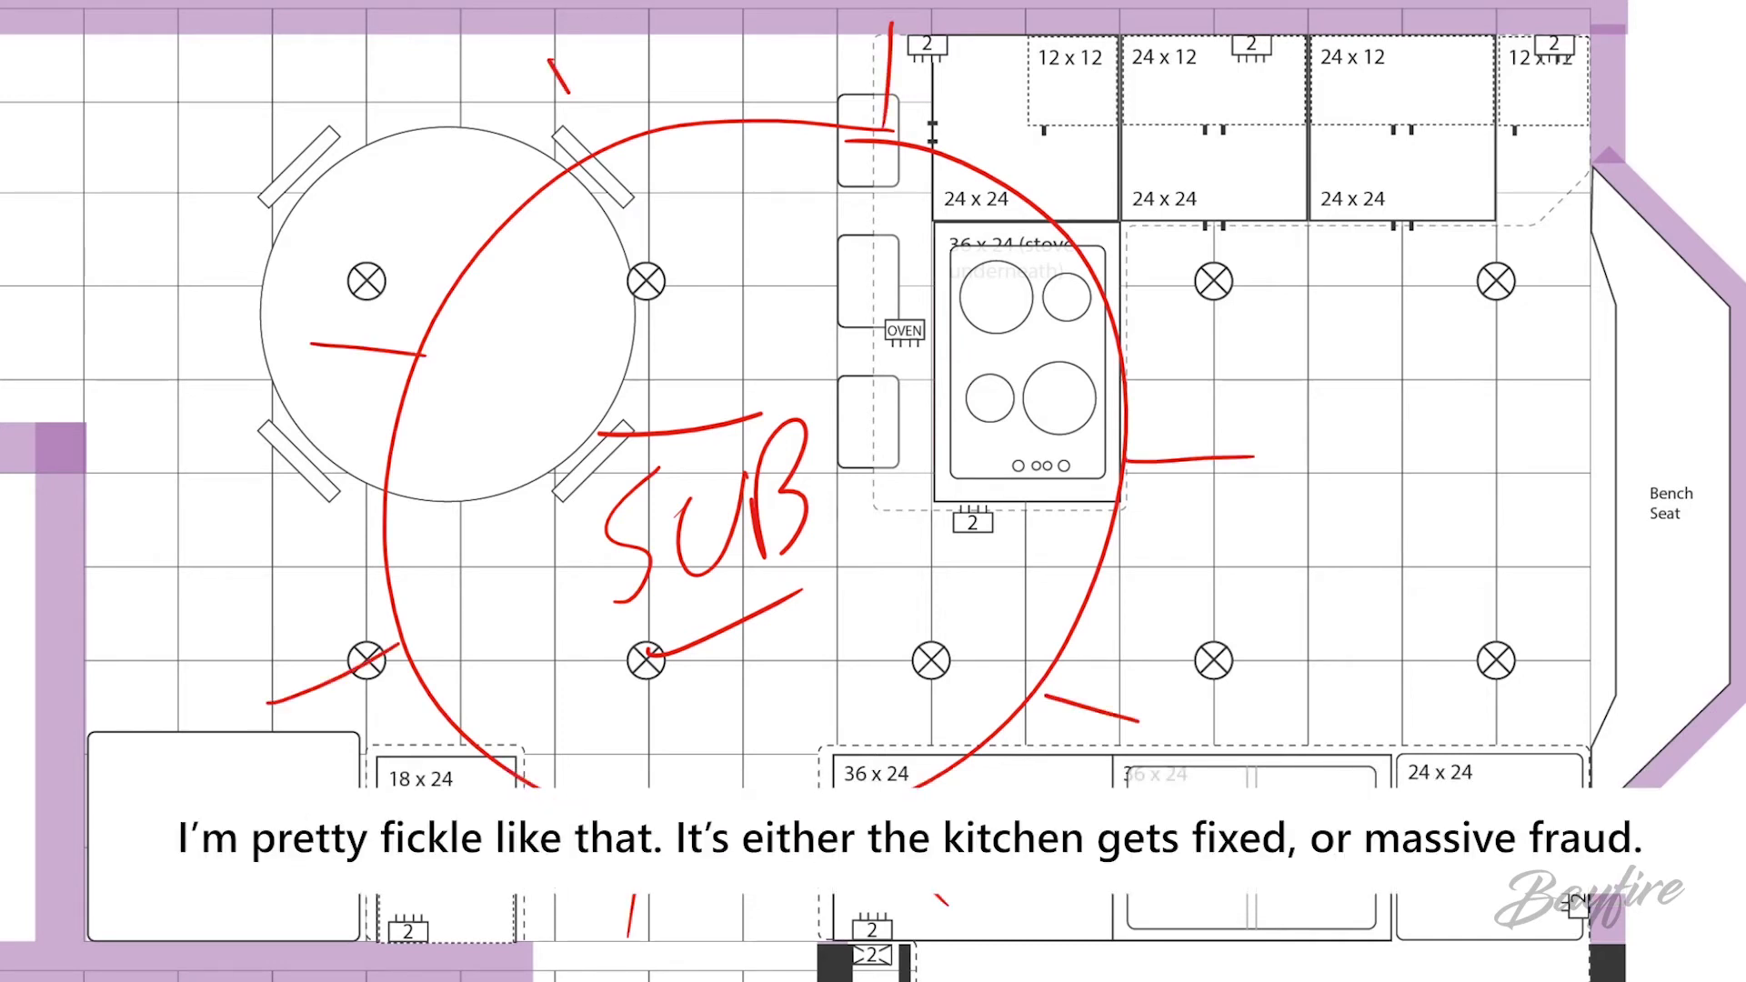
mouse_move(889, 898)
mouse_down()
mouse_move(930, 980)
mouse_move(1286, 946)
mouse_move(1596, 968)
mouse_up()
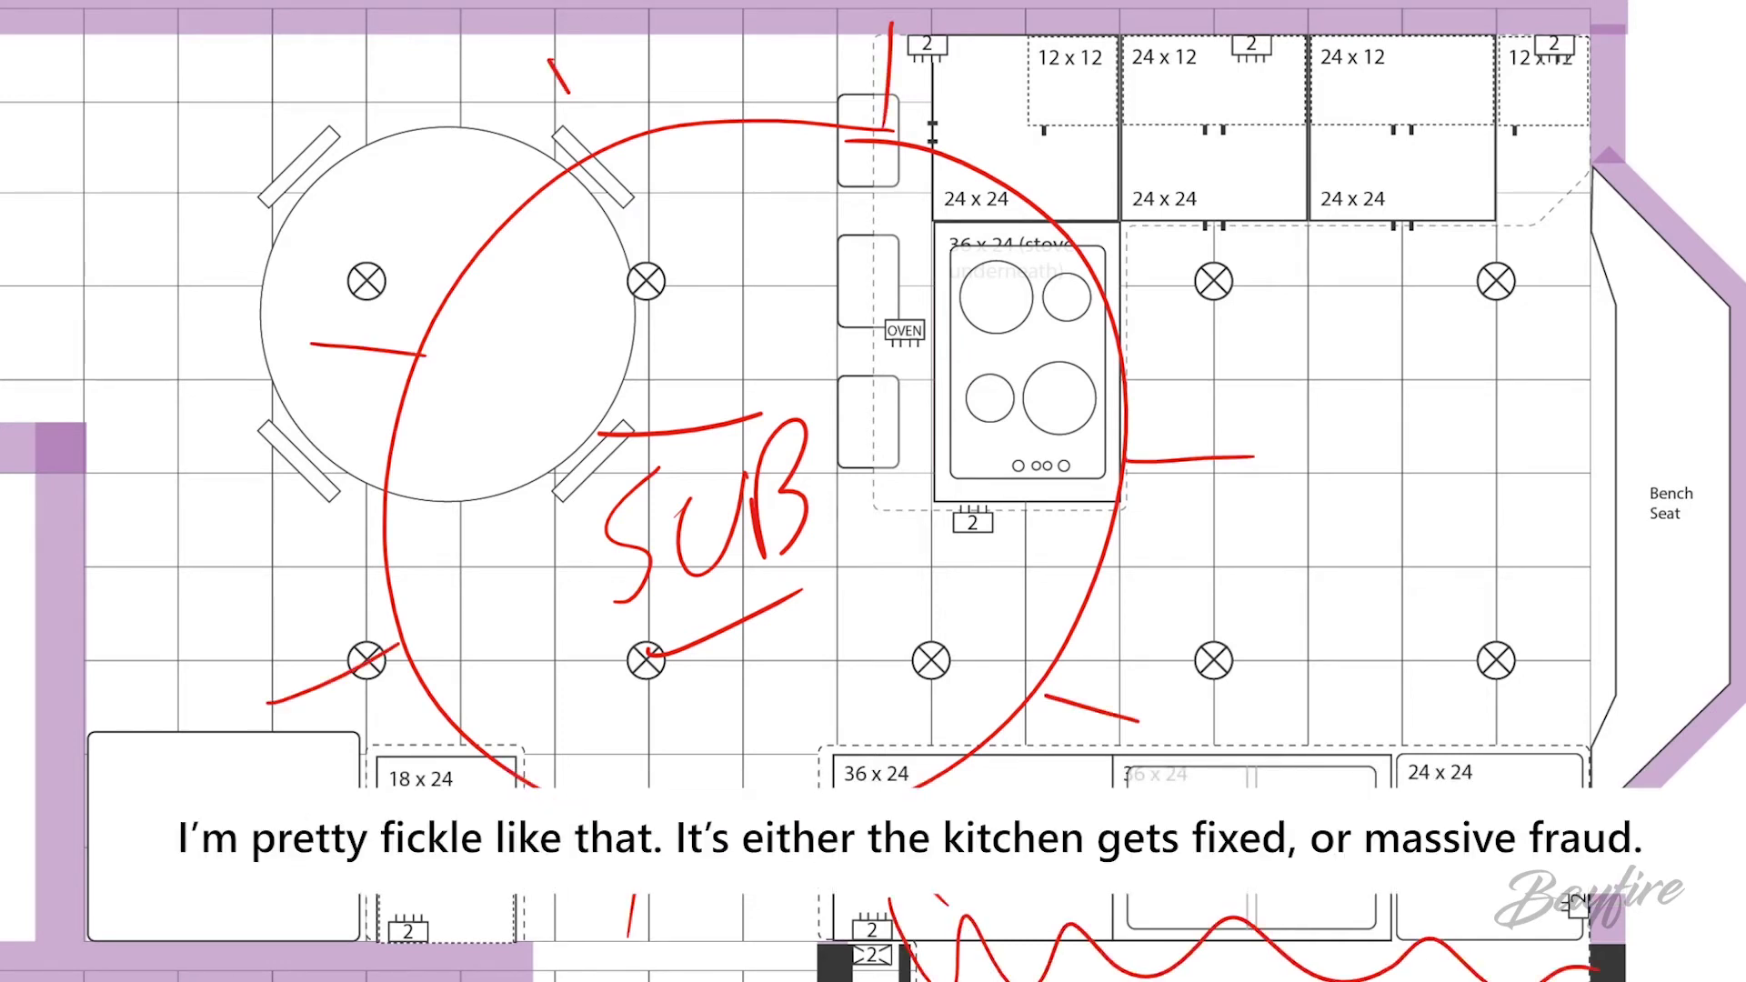
drag(1252, 896, 1252, 981)
drag(1277, 896, 1277, 980)
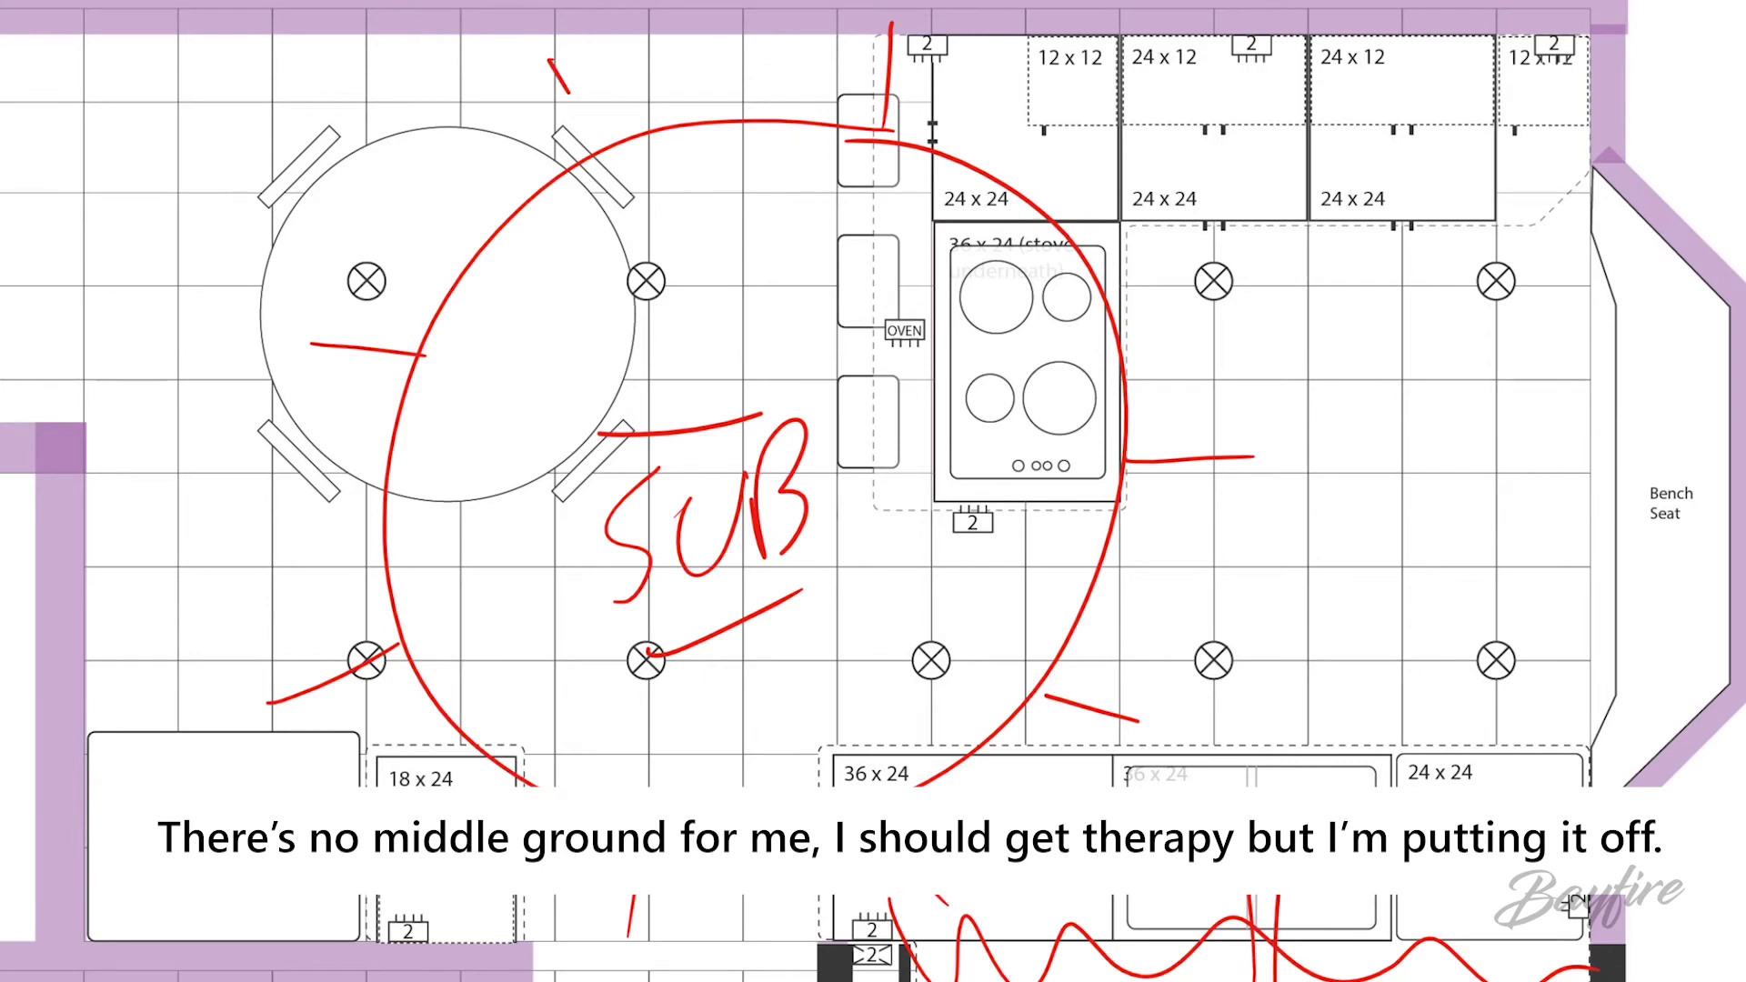
mouse_move(96, 669)
mouse_down()
mouse_move(373, 263)
mouse_move(655, 636)
mouse_move(1114, 305)
mouse_move(1496, 318)
mouse_up()
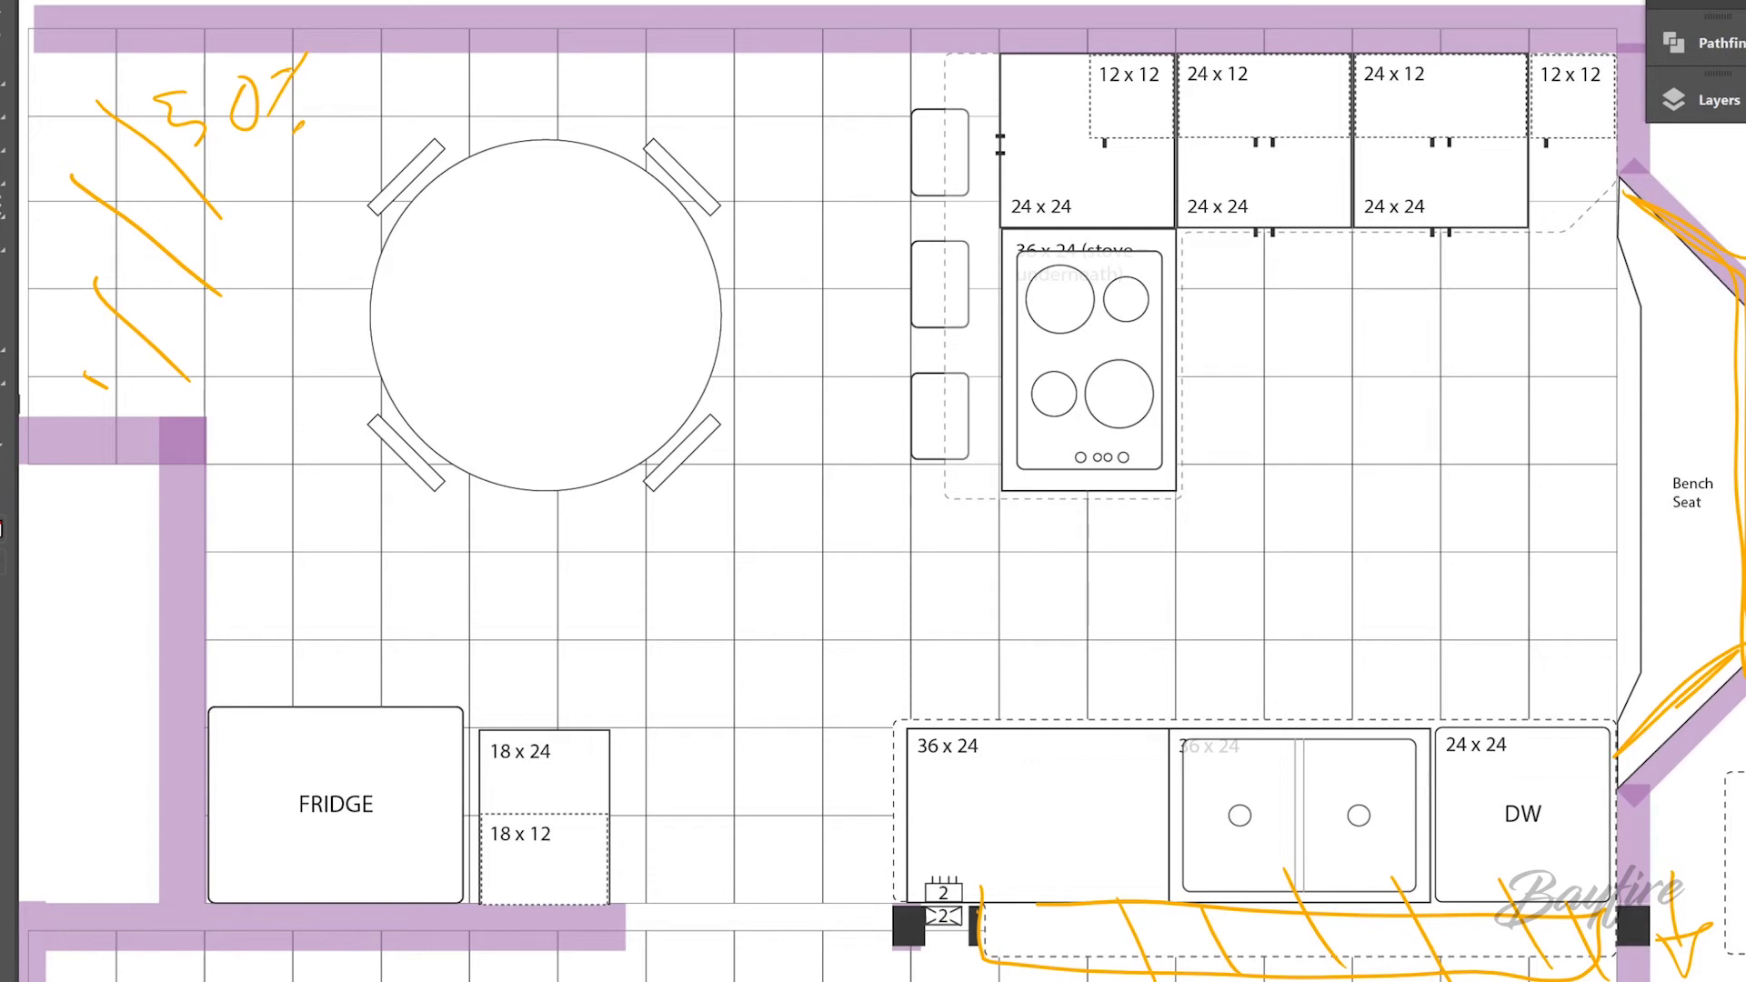
Mark an orange X on the floor in front of the 24 x 24 cabinets on the upper wall.
mouse_move(1396, 328)
mouse_down()
mouse_move(1248, 492)
mouse_move(1393, 310)
mouse_up()
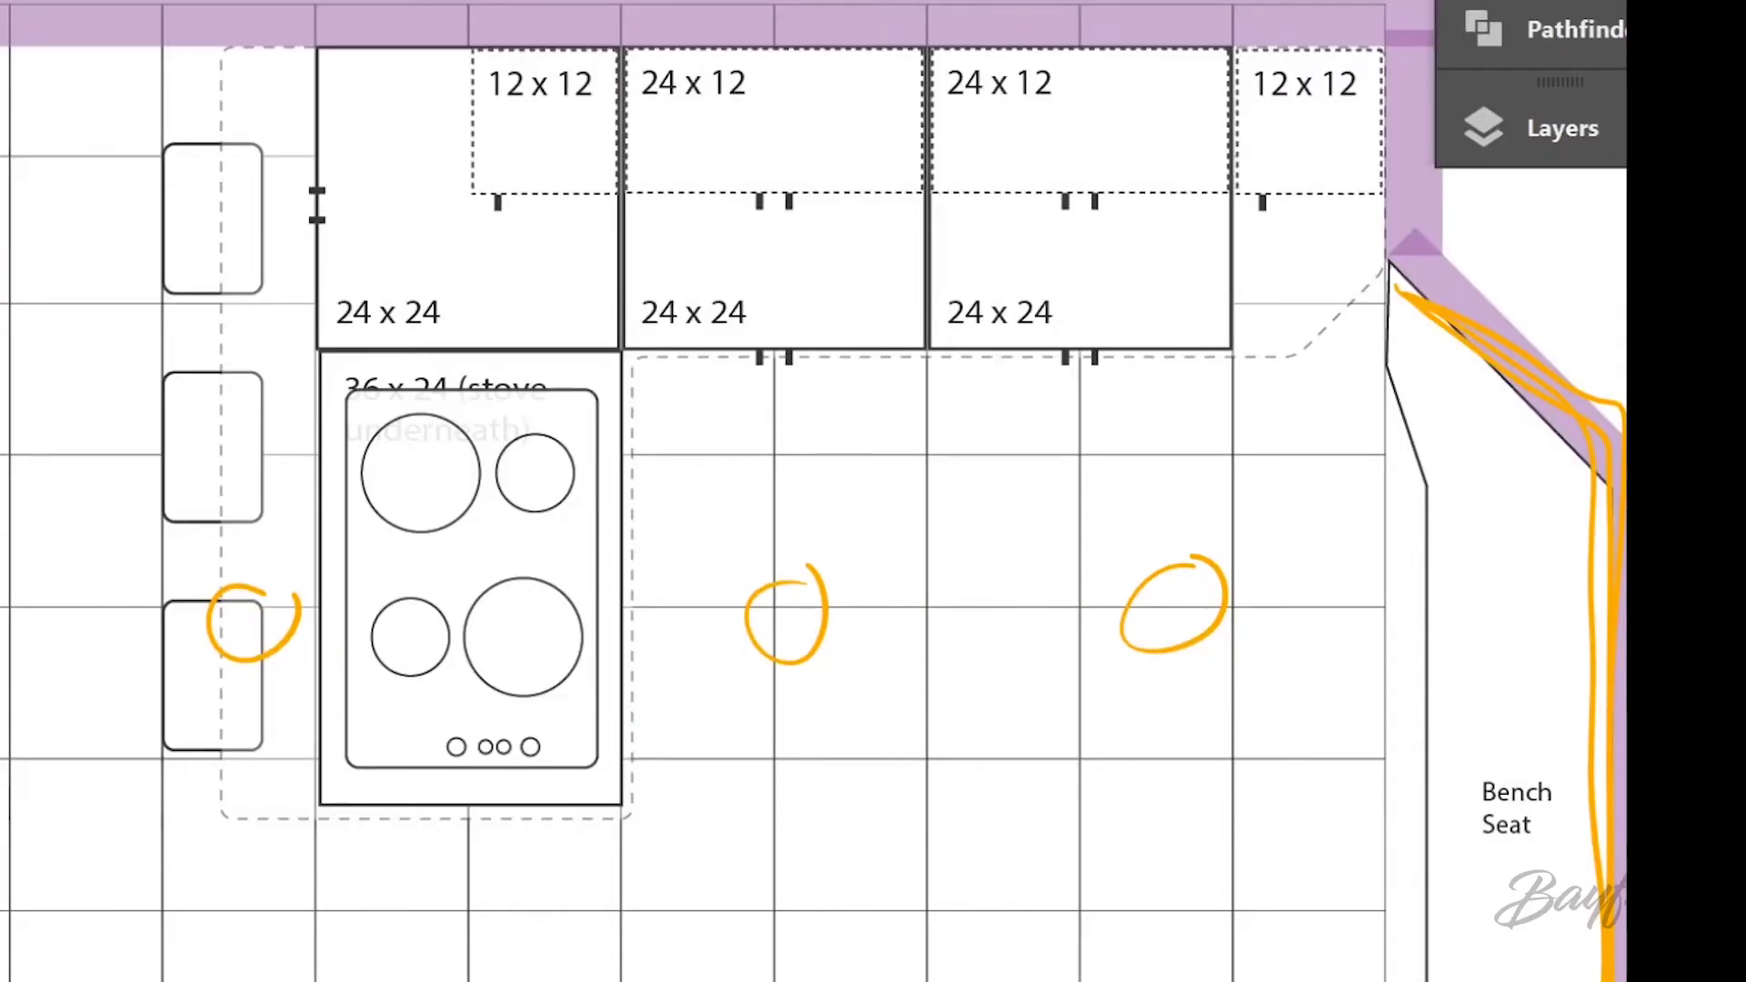
drag(1345, 256, 1398, 312)
drag(1382, 269, 1348, 310)
drag(917, 491, 885, 519)
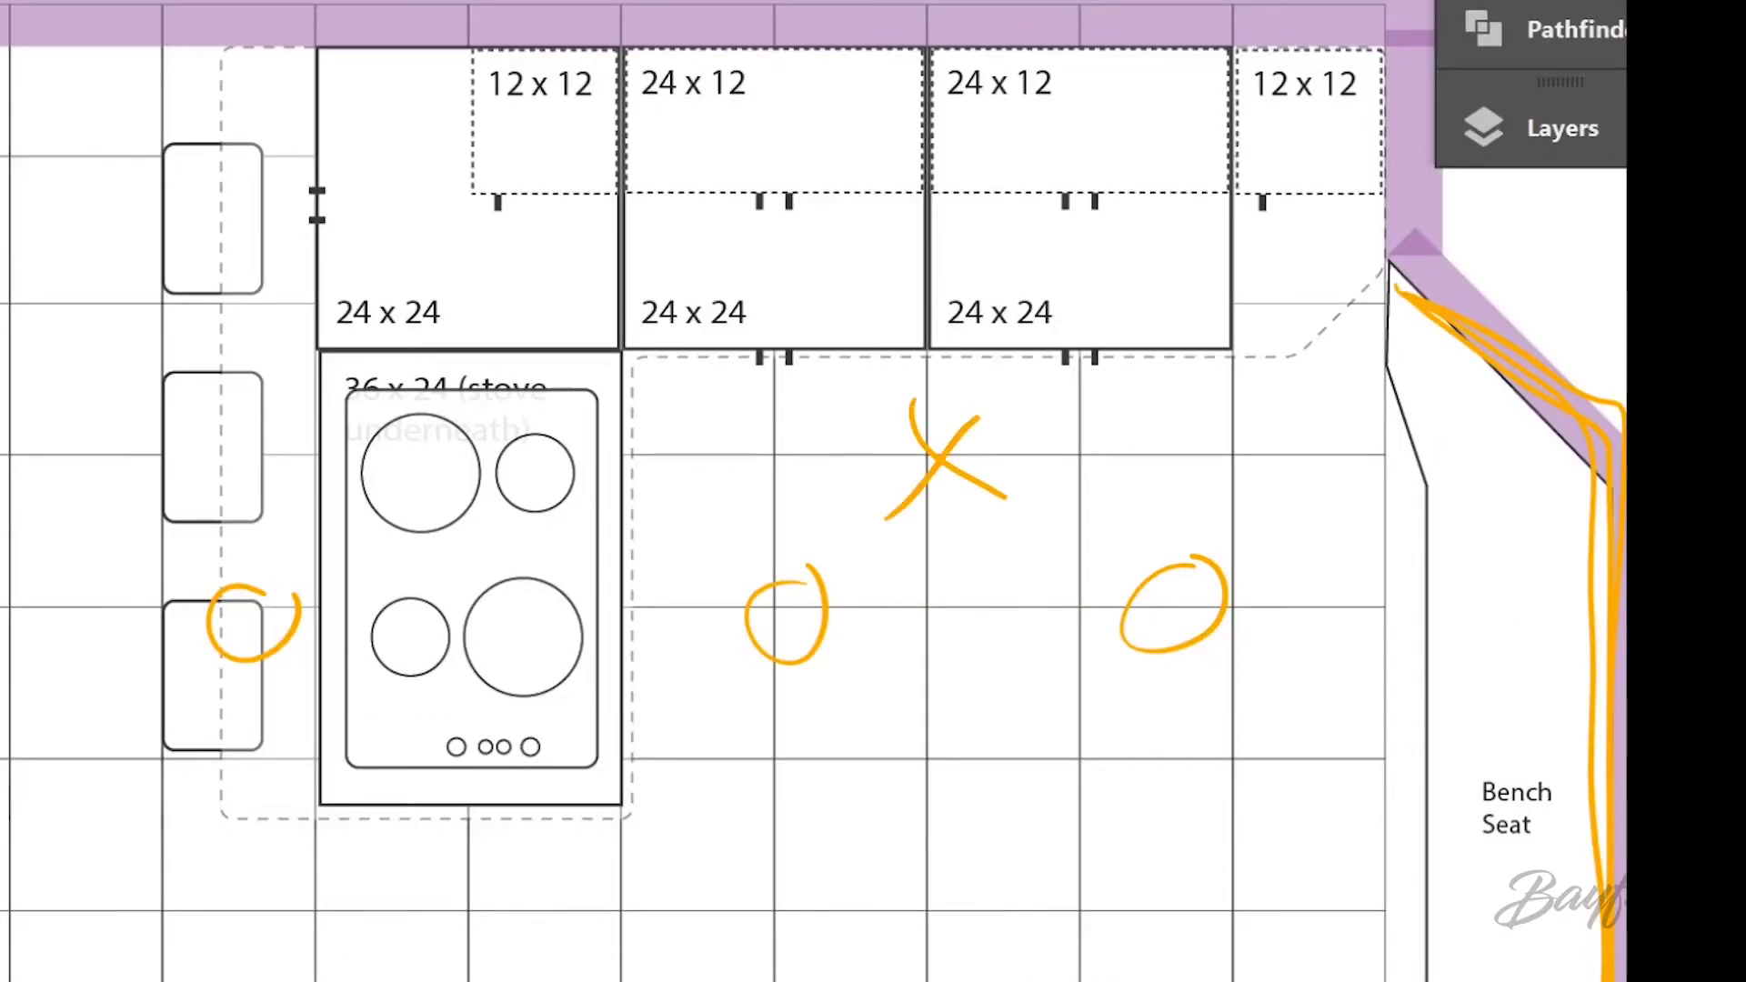
Draw an orange line along the front of the two 24 x 12 upper cabinets and hatch the counter below with diagonal strokes.
mouse_move(698, 198)
mouse_down()
mouse_move(1108, 200)
mouse_move(1125, 216)
mouse_up()
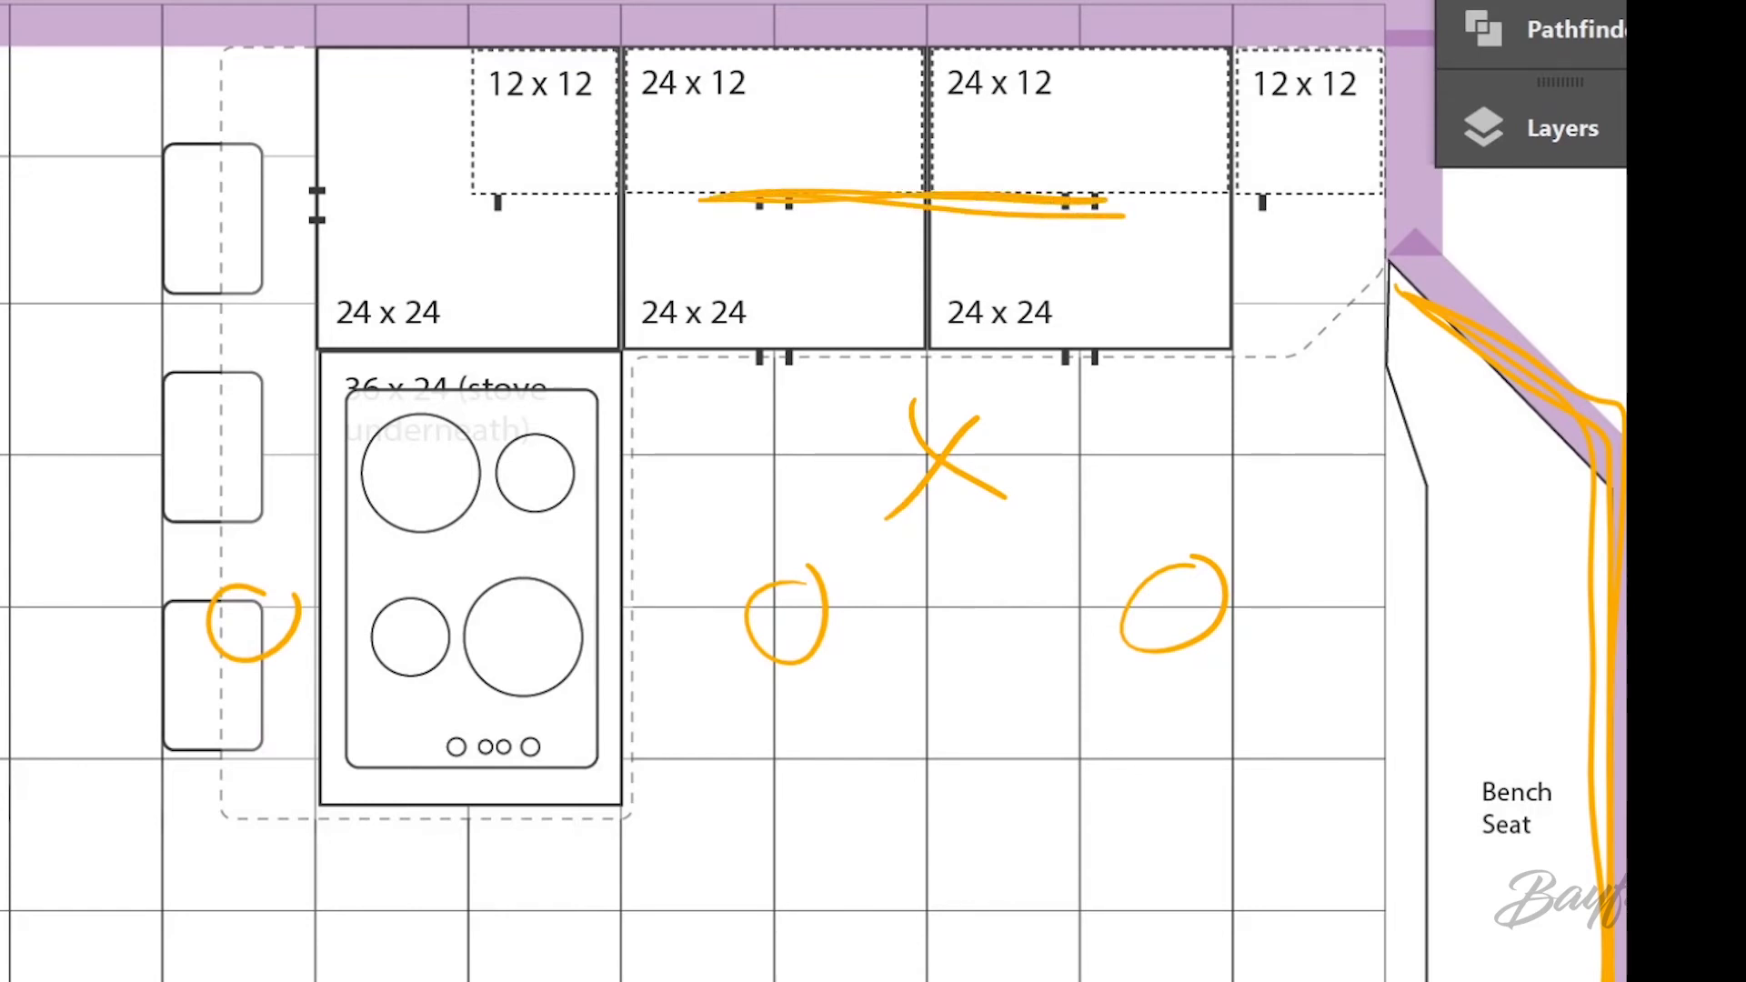
drag(784, 207, 748, 284)
drag(860, 215, 795, 338)
drag(934, 219, 862, 344)
drag(1012, 219, 946, 333)
drag(1094, 218, 1035, 334)
drag(1143, 229, 1111, 339)
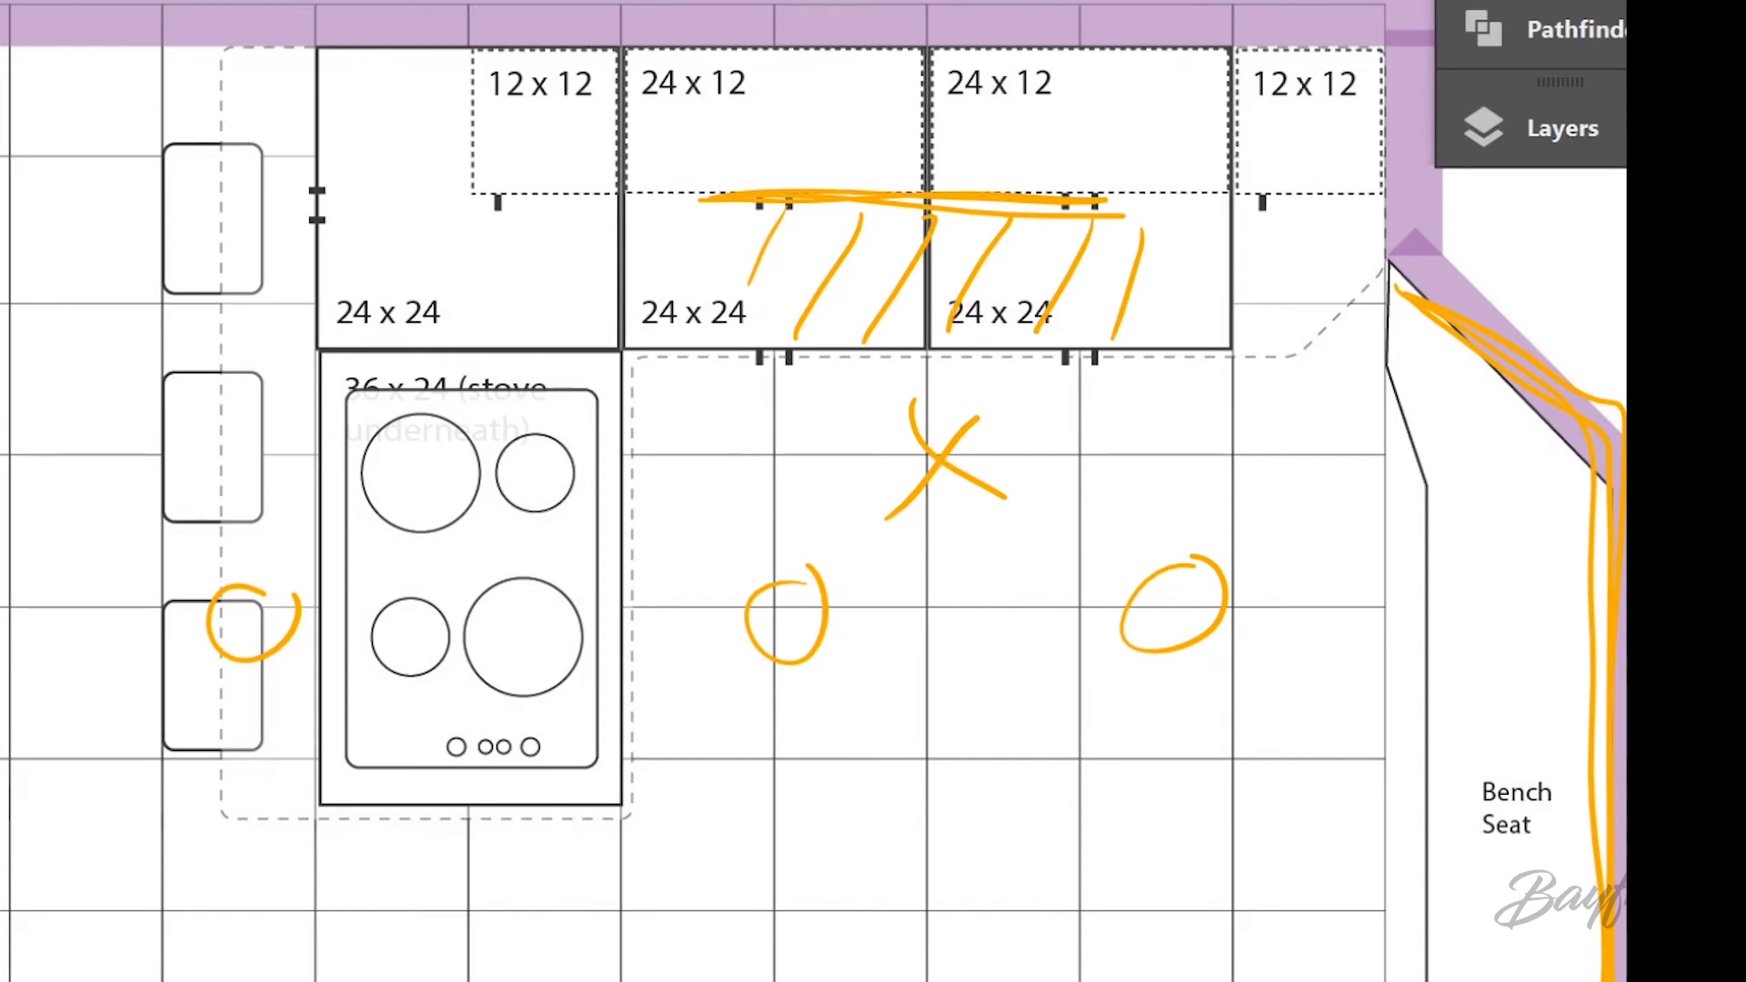
Draw one arrow from the bay window toward the upper counter and another across the stove toward the end 24 x 24 cabinet.
drag(1512, 486, 1296, 364)
mouse_move(1369, 361)
mouse_down()
mouse_move(1289, 417)
mouse_move(1317, 444)
mouse_up()
mouse_move(291, 498)
mouse_down()
mouse_move(477, 339)
mouse_move(553, 330)
mouse_move(477, 361)
mouse_move(527, 382)
mouse_up()
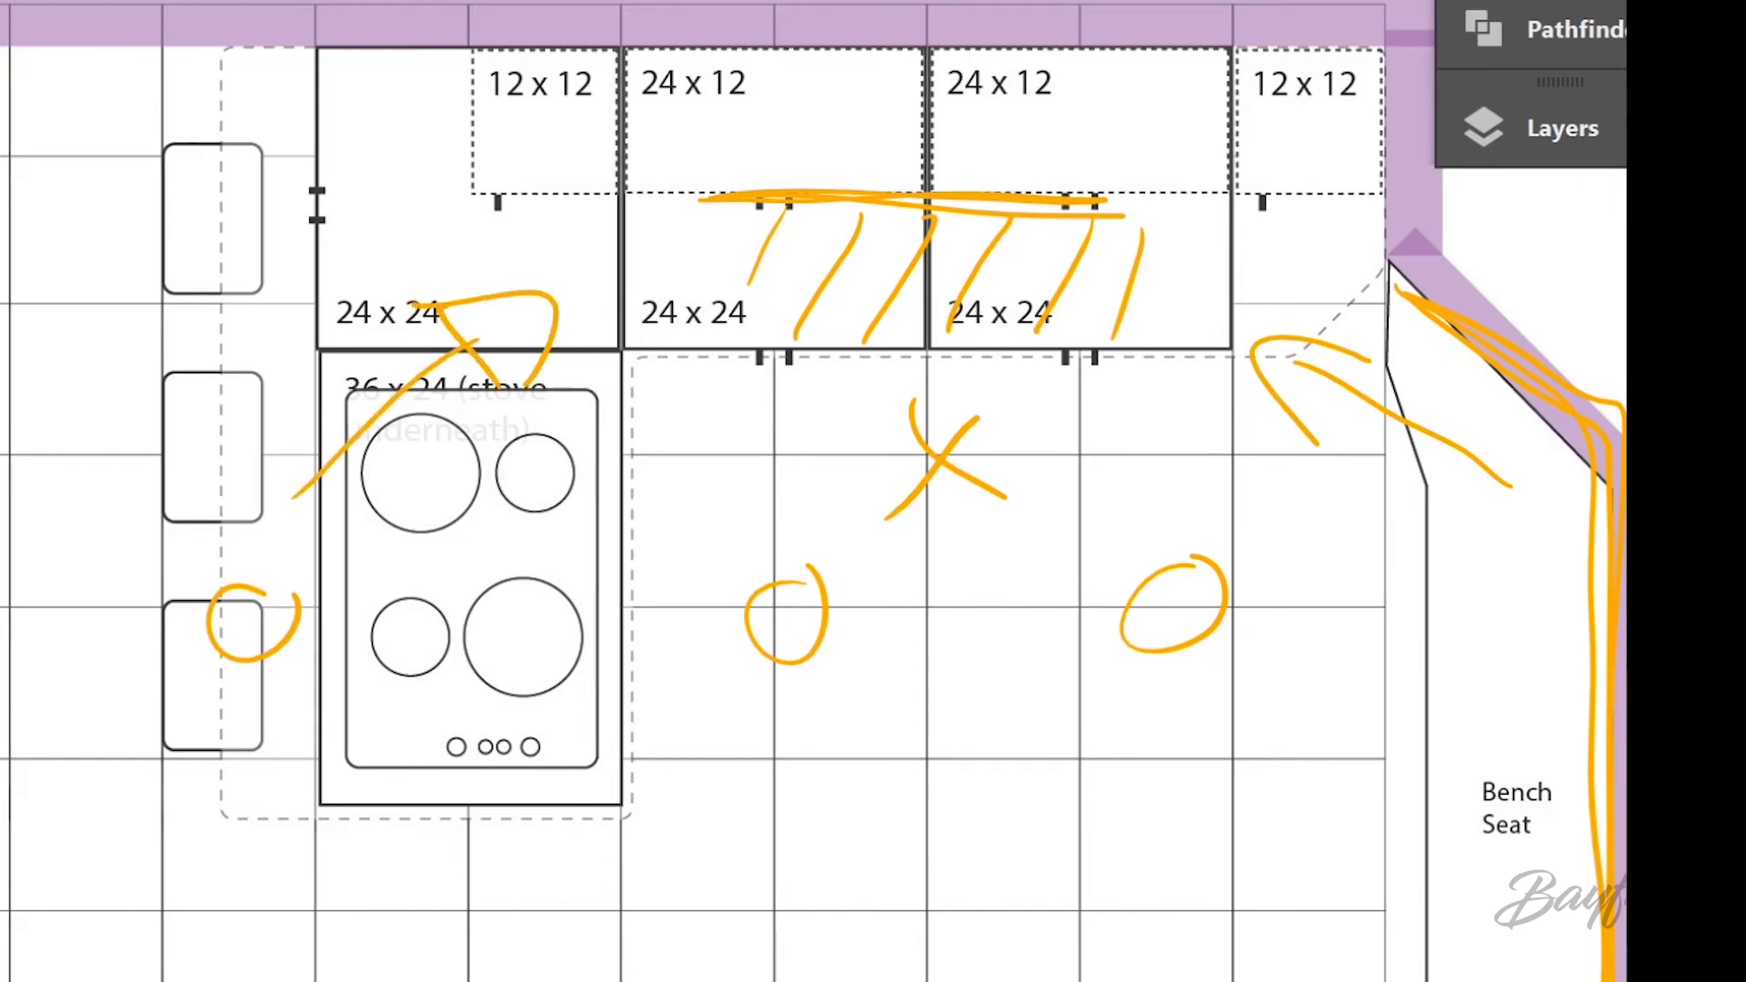
Cross-hatch the counter strip beneath the two 24 x 12 upper cabinets, and add two strokes across the bay window arrow.
drag(748, 219, 657, 333)
drag(660, 265, 753, 352)
drag(698, 227, 794, 339)
drag(759, 210, 912, 336)
drag(860, 229, 1010, 354)
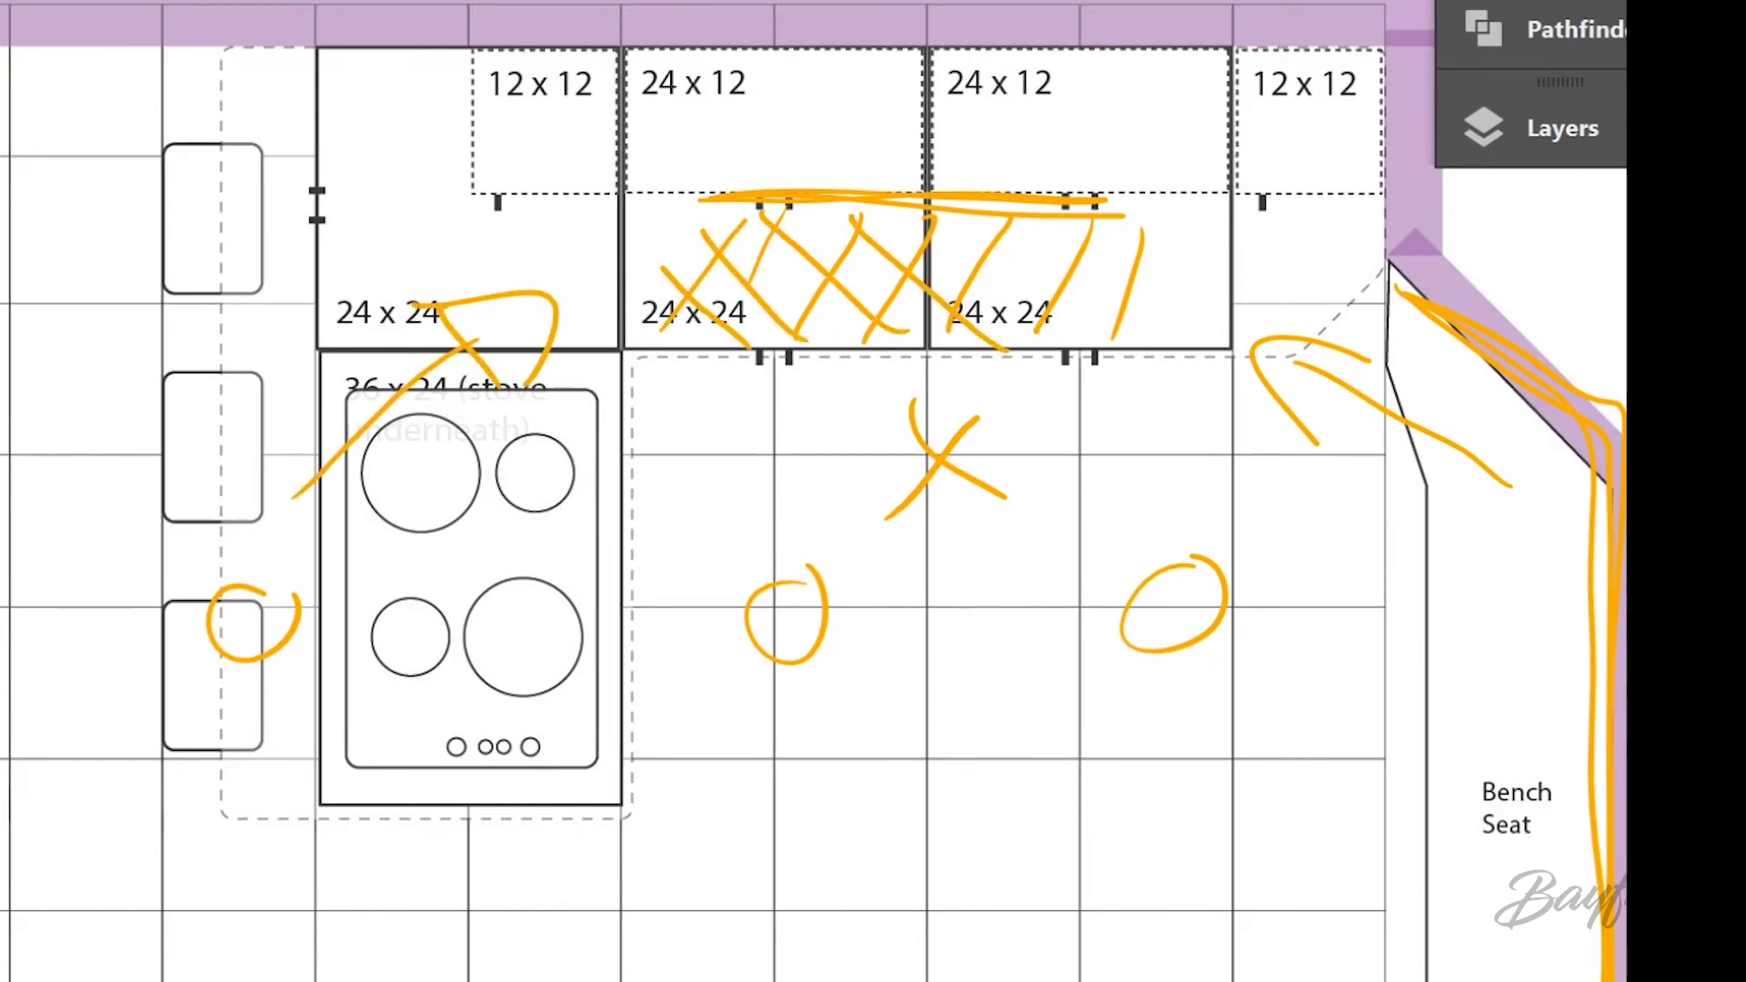
drag(950, 229, 1059, 332)
drag(1017, 218, 1098, 285)
drag(1085, 220, 1171, 330)
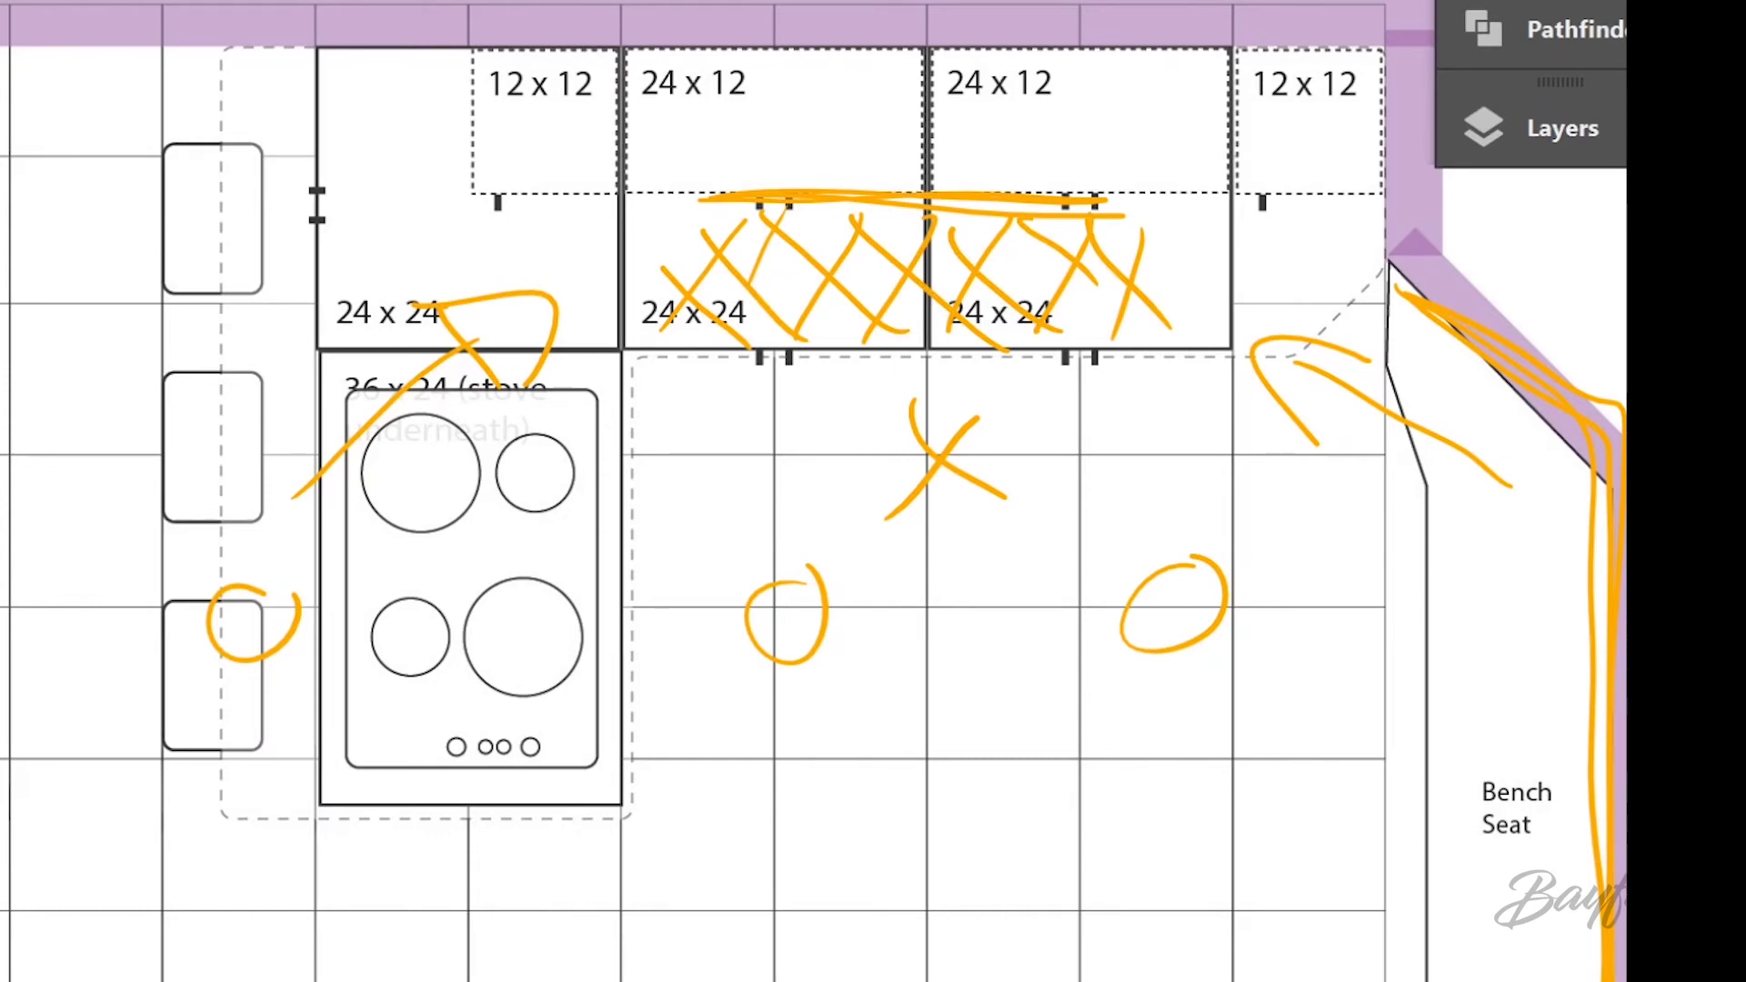
drag(1460, 341, 1515, 434)
drag(1396, 390, 1526, 418)
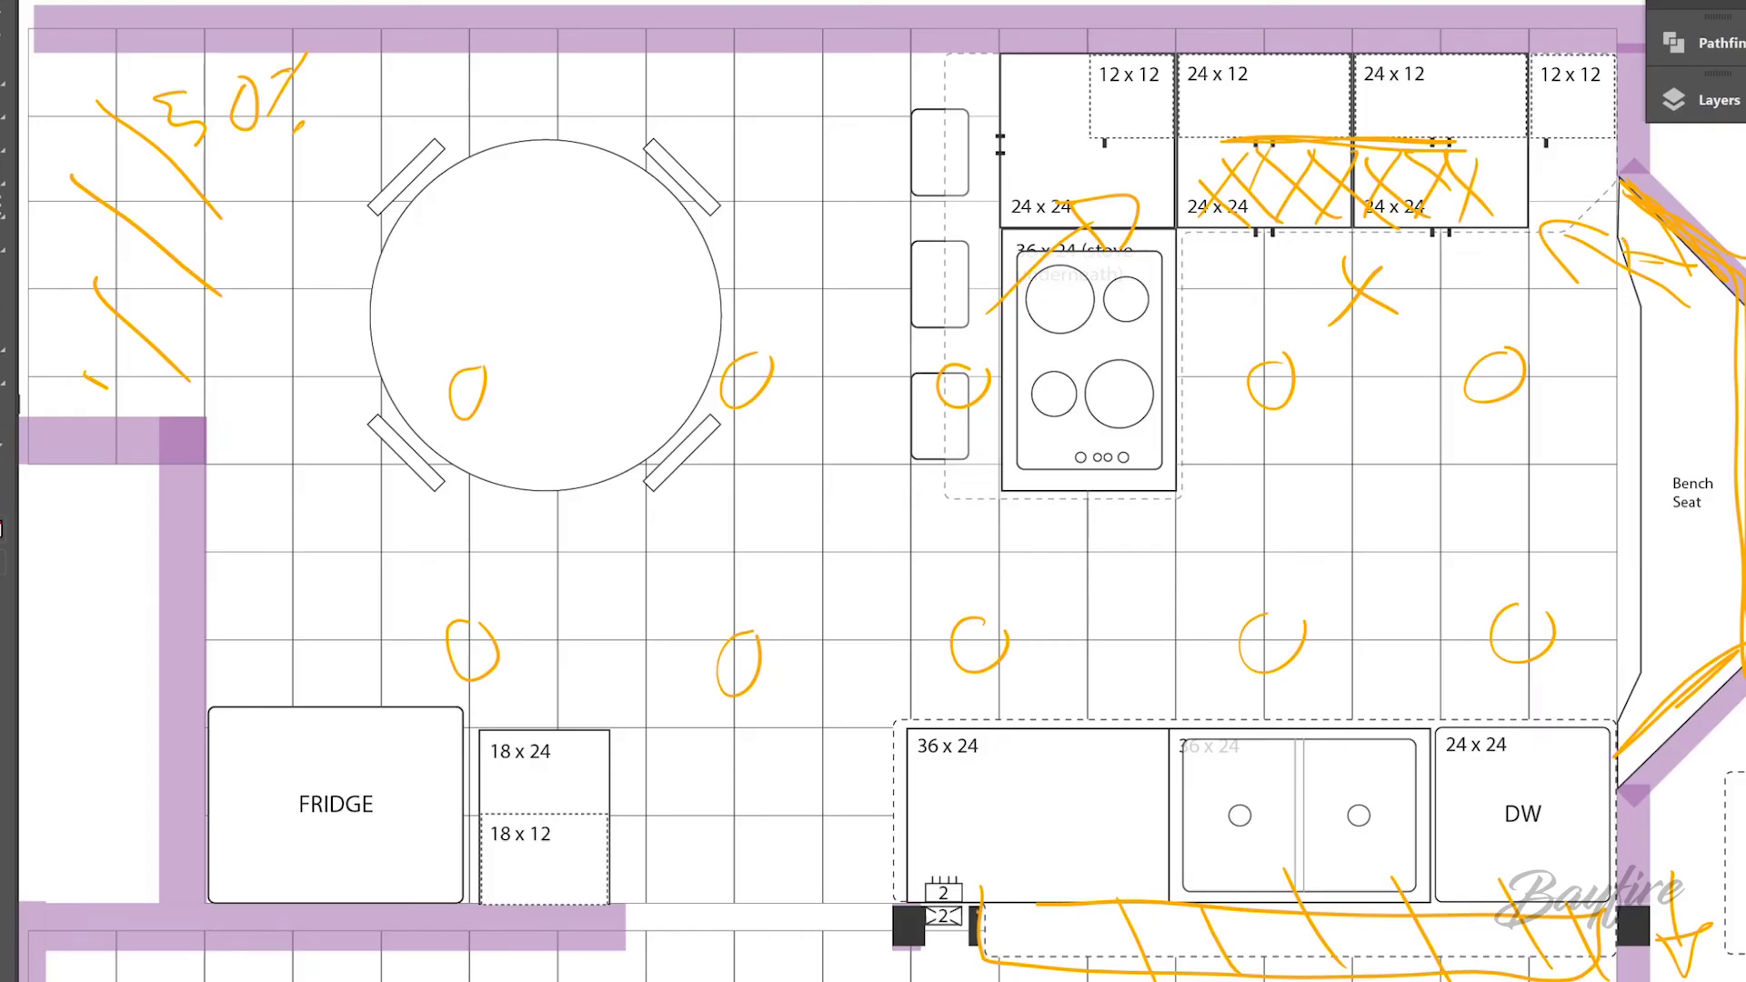
Circle the three upper-row light marks around the stove and toward the bay window, and draw strokes over the stove and hatched counter.
drag(987, 338, 1011, 332)
mouse_move(1277, 336)
mouse_down()
mouse_move(1337, 404)
mouse_move(1273, 338)
mouse_up()
drag(1505, 319, 1536, 325)
mouse_move(1037, 325)
mouse_down()
mouse_move(1206, 258)
mouse_move(1214, 286)
mouse_up()
drag(1230, 169, 1446, 175)
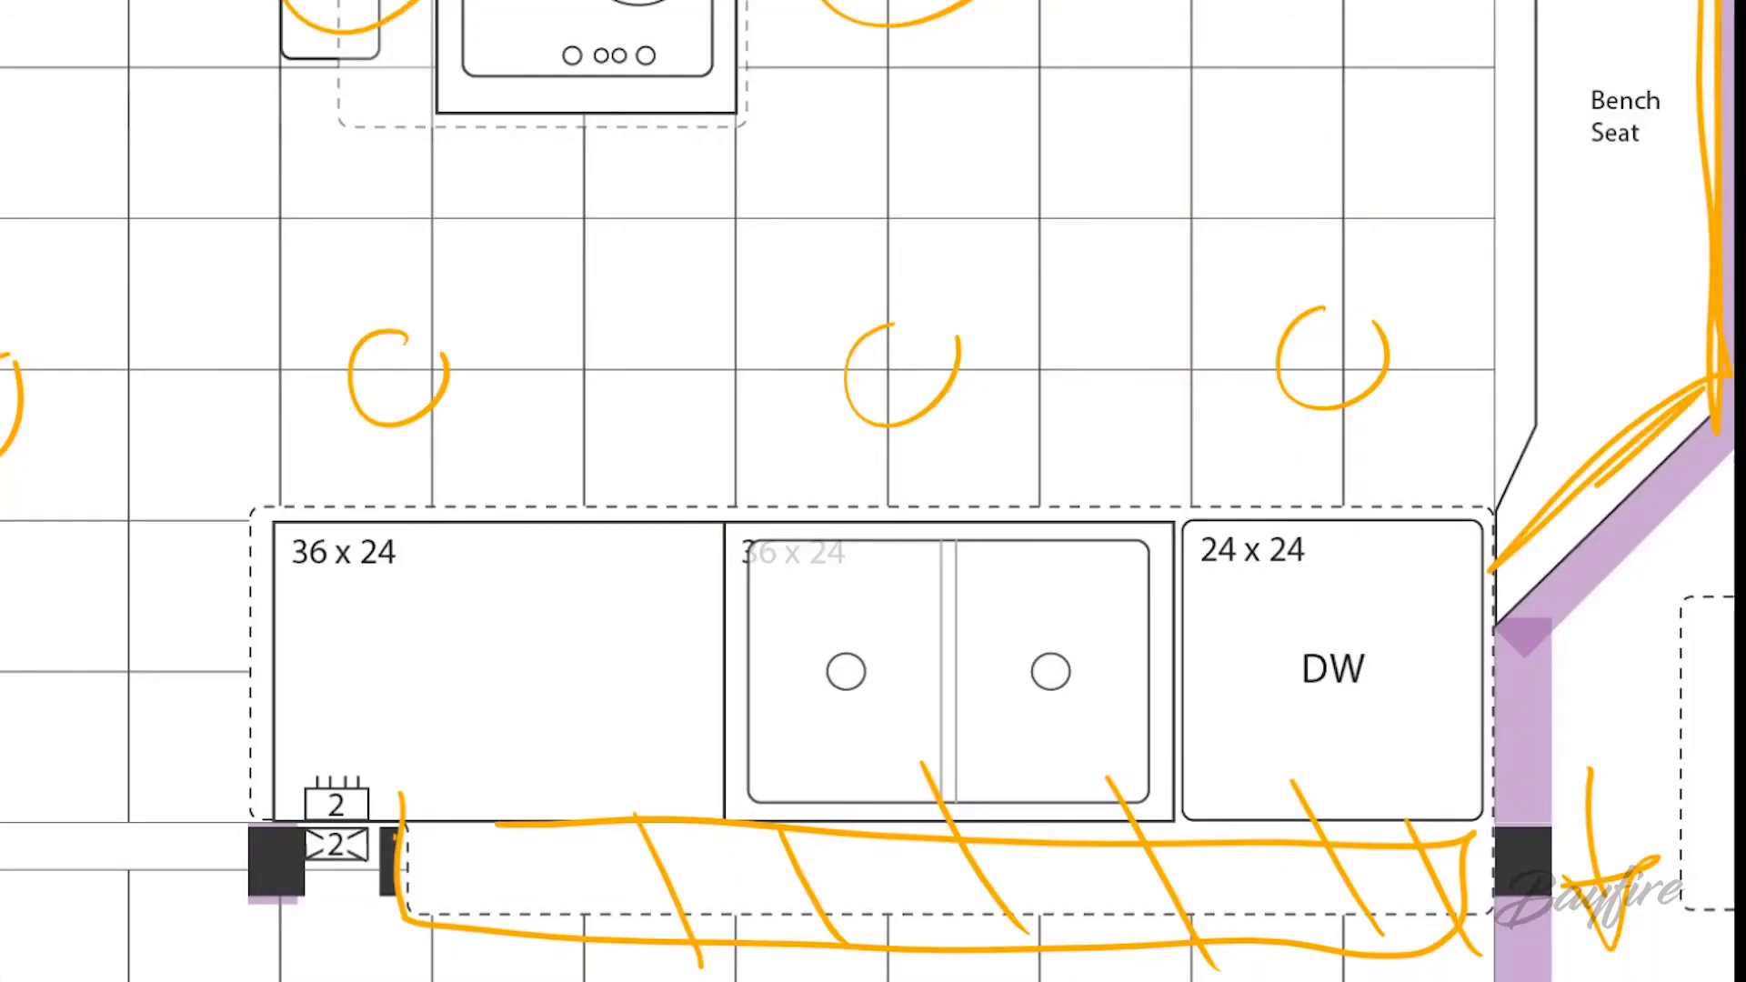
Draw arrows from the three lower-row light marks toward the 36 x 24 cabinet, the sink and the dishwasher.
drag(969, 682, 1041, 759)
drag(432, 579, 448, 534)
mouse_move(909, 471)
mouse_down()
mouse_move(910, 521)
mouse_move(968, 545)
mouse_move(884, 568)
mouse_up()
mouse_move(1328, 463)
mouse_down()
mouse_move(1328, 572)
mouse_move(1310, 525)
mouse_up()
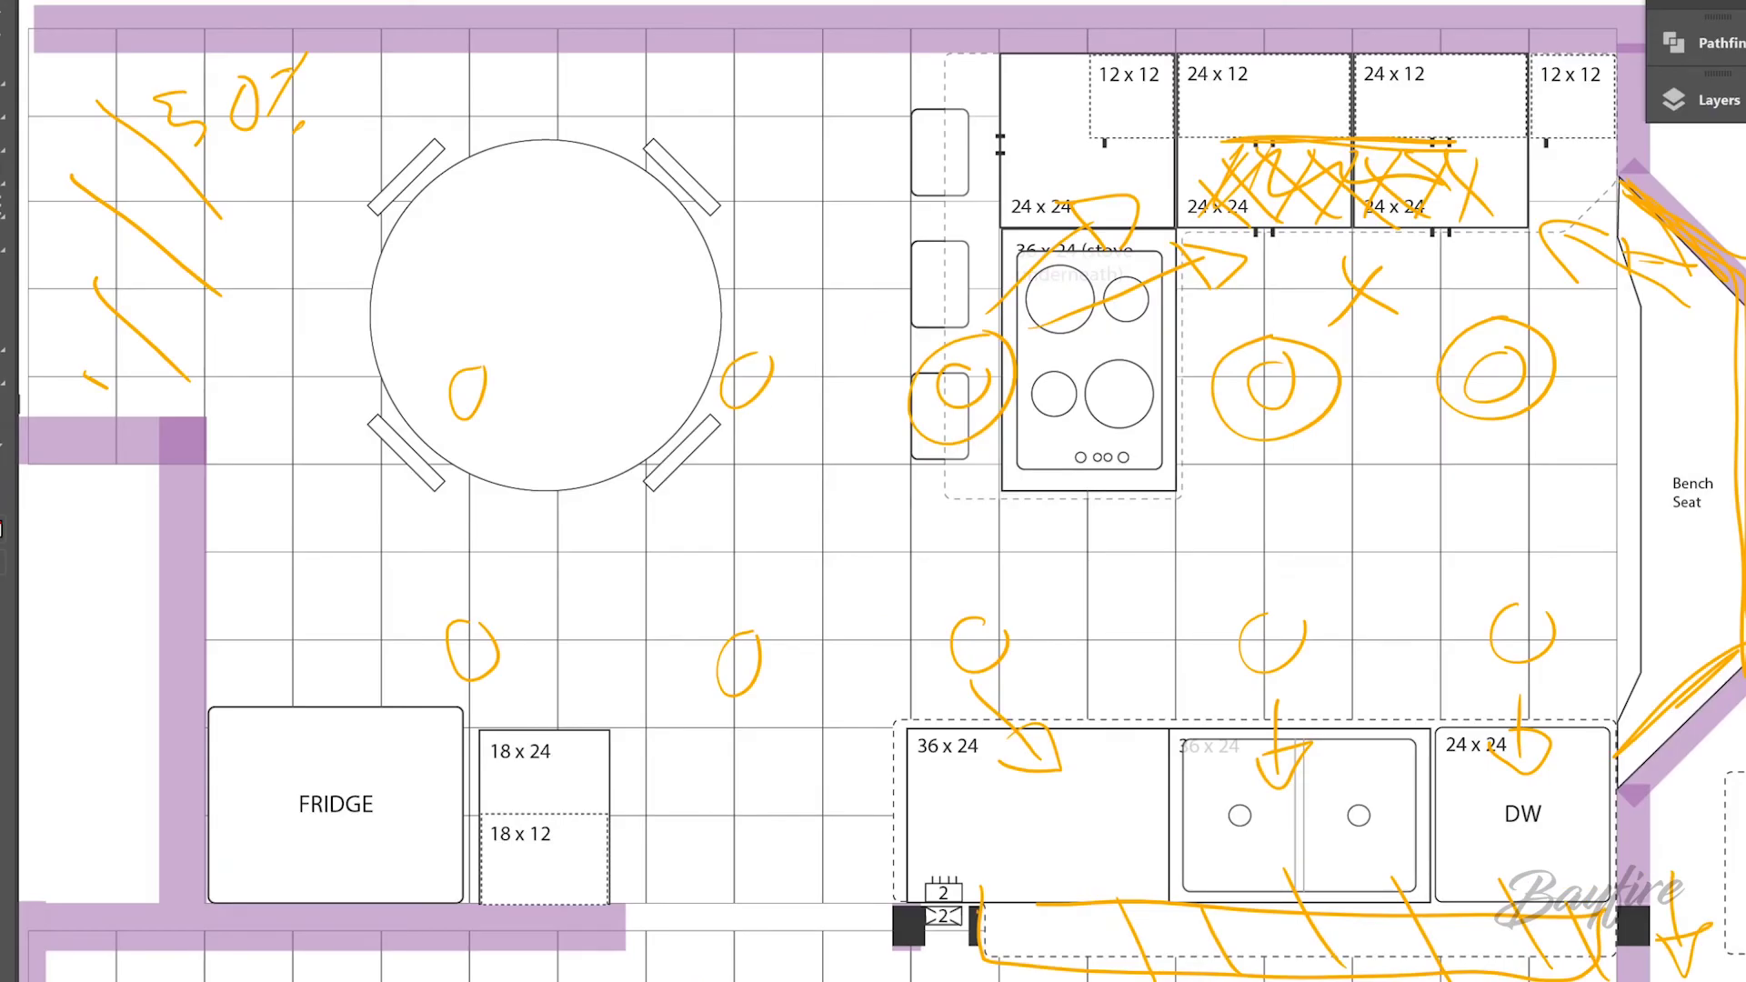
Mark a distance up from the lower wall with a crossbar and a downward arrow, and label it 3ft.
mouse_move(796, 628)
mouse_down()
mouse_move(896, 628)
mouse_move(841, 905)
mouse_move(875, 875)
mouse_up()
drag(833, 568, 835, 604)
drag(889, 548, 871, 598)
mouse_move(862, 573)
mouse_down()
mouse_move(887, 569)
mouse_move(891, 589)
mouse_up()
drag(882, 572, 911, 567)
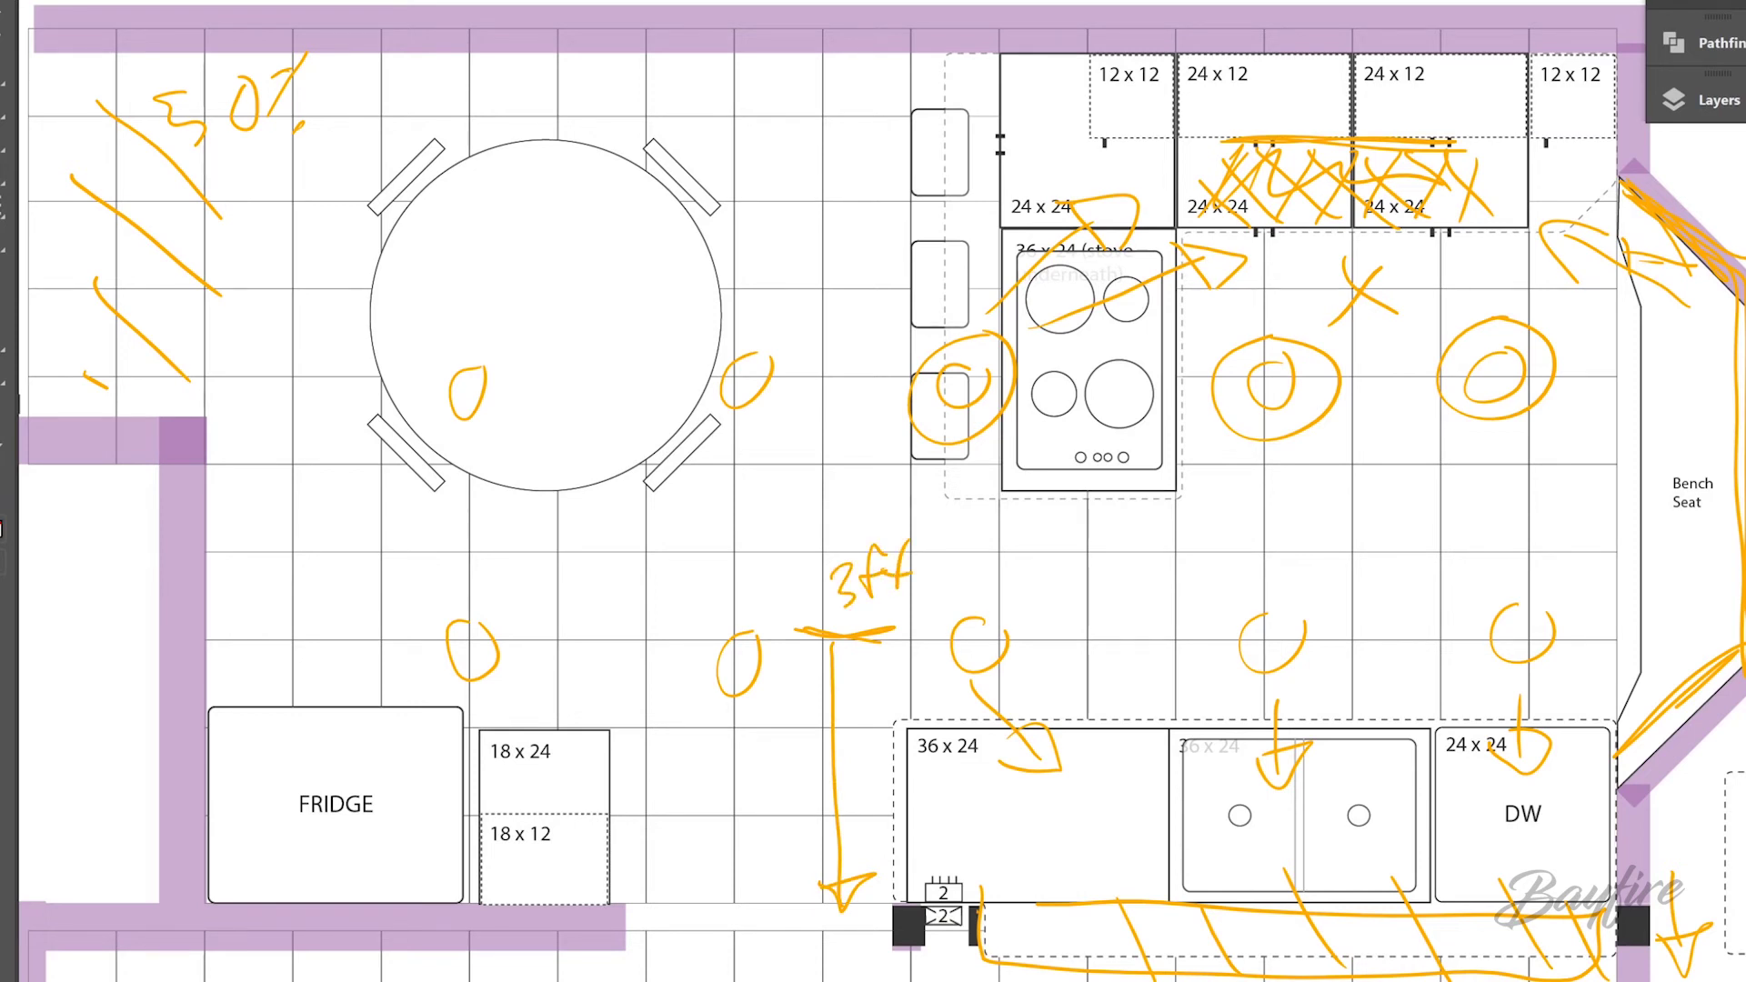
Draw an asterisk between the two lower-row light marks in front of the sink counter and circle it.
mouse_move(1150, 618)
mouse_down()
mouse_move(1205, 653)
mouse_move(1155, 674)
mouse_move(1169, 663)
mouse_up()
drag(1152, 638, 1208, 641)
mouse_move(1194, 571)
mouse_down()
mouse_move(1181, 682)
mouse_move(1207, 573)
mouse_up()
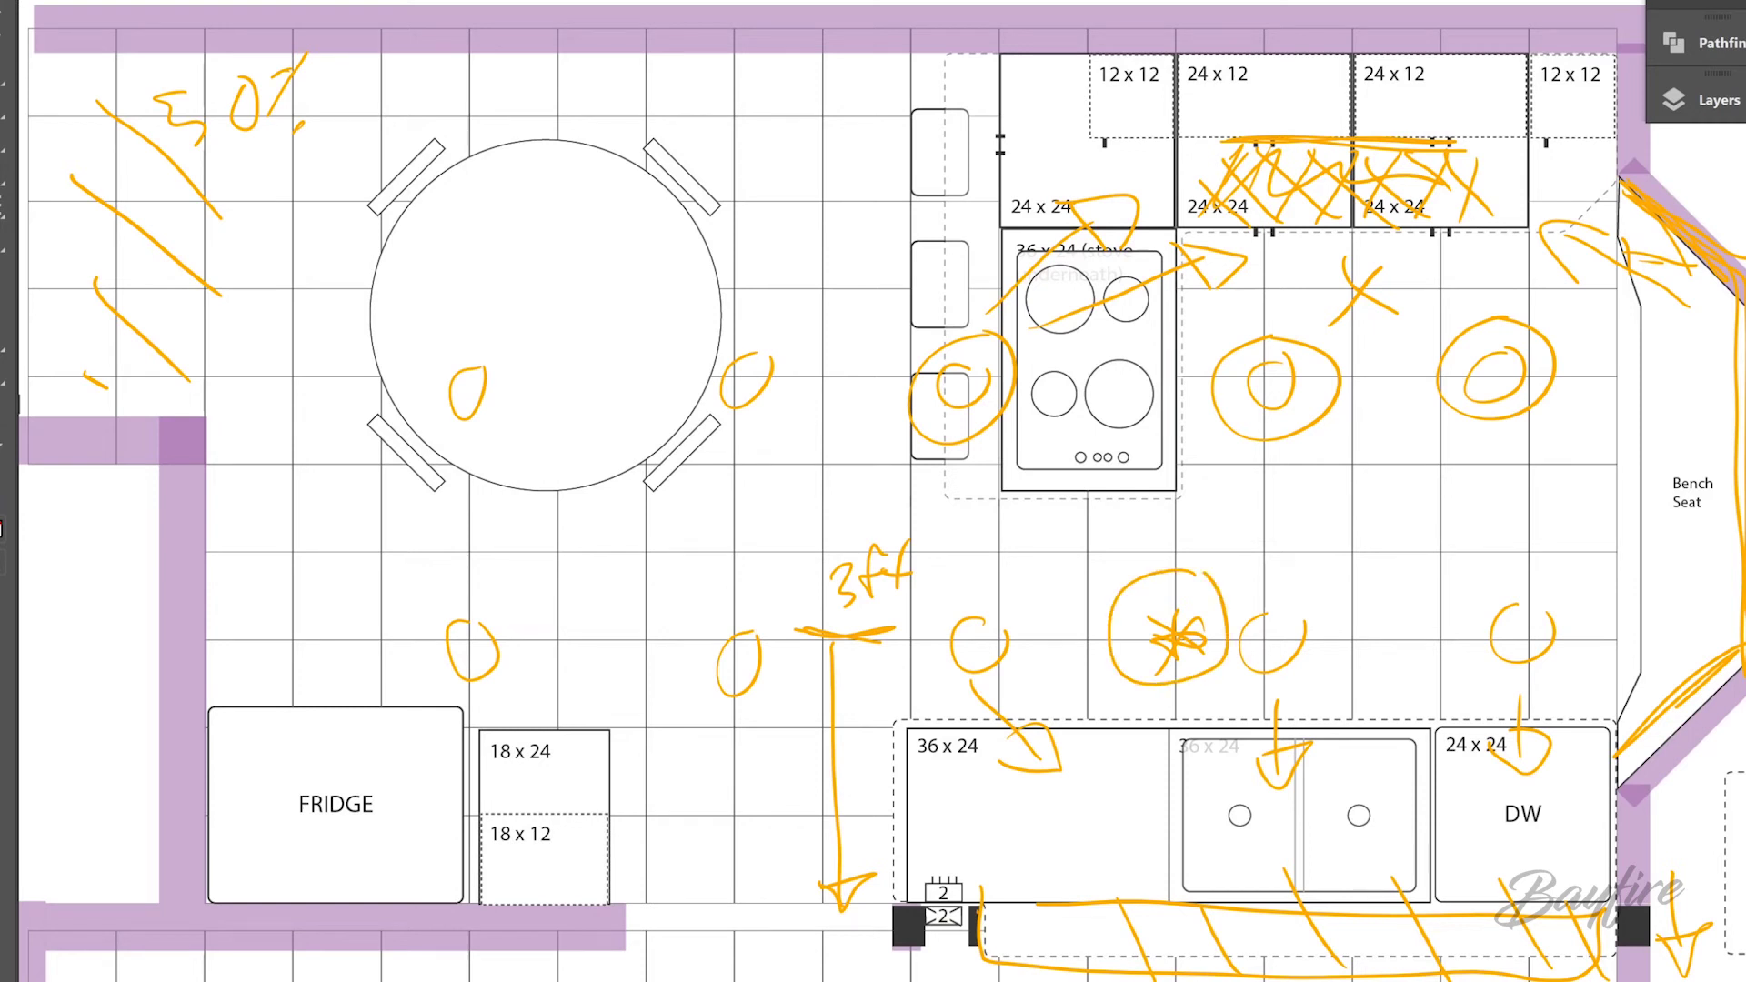
Hatch the lower counter with diagonal strokes from the 36 x 24 cabinet across the sink to the dishwasher.
drag(907, 737, 1003, 893)
drag(975, 720, 1061, 868)
drag(1079, 739, 1154, 848)
drag(1169, 729, 1264, 882)
drag(1257, 749, 1349, 879)
drag(1335, 745, 1425, 893)
drag(1437, 738, 1497, 871)
drag(1470, 728, 1537, 839)
drag(1570, 738, 1608, 818)
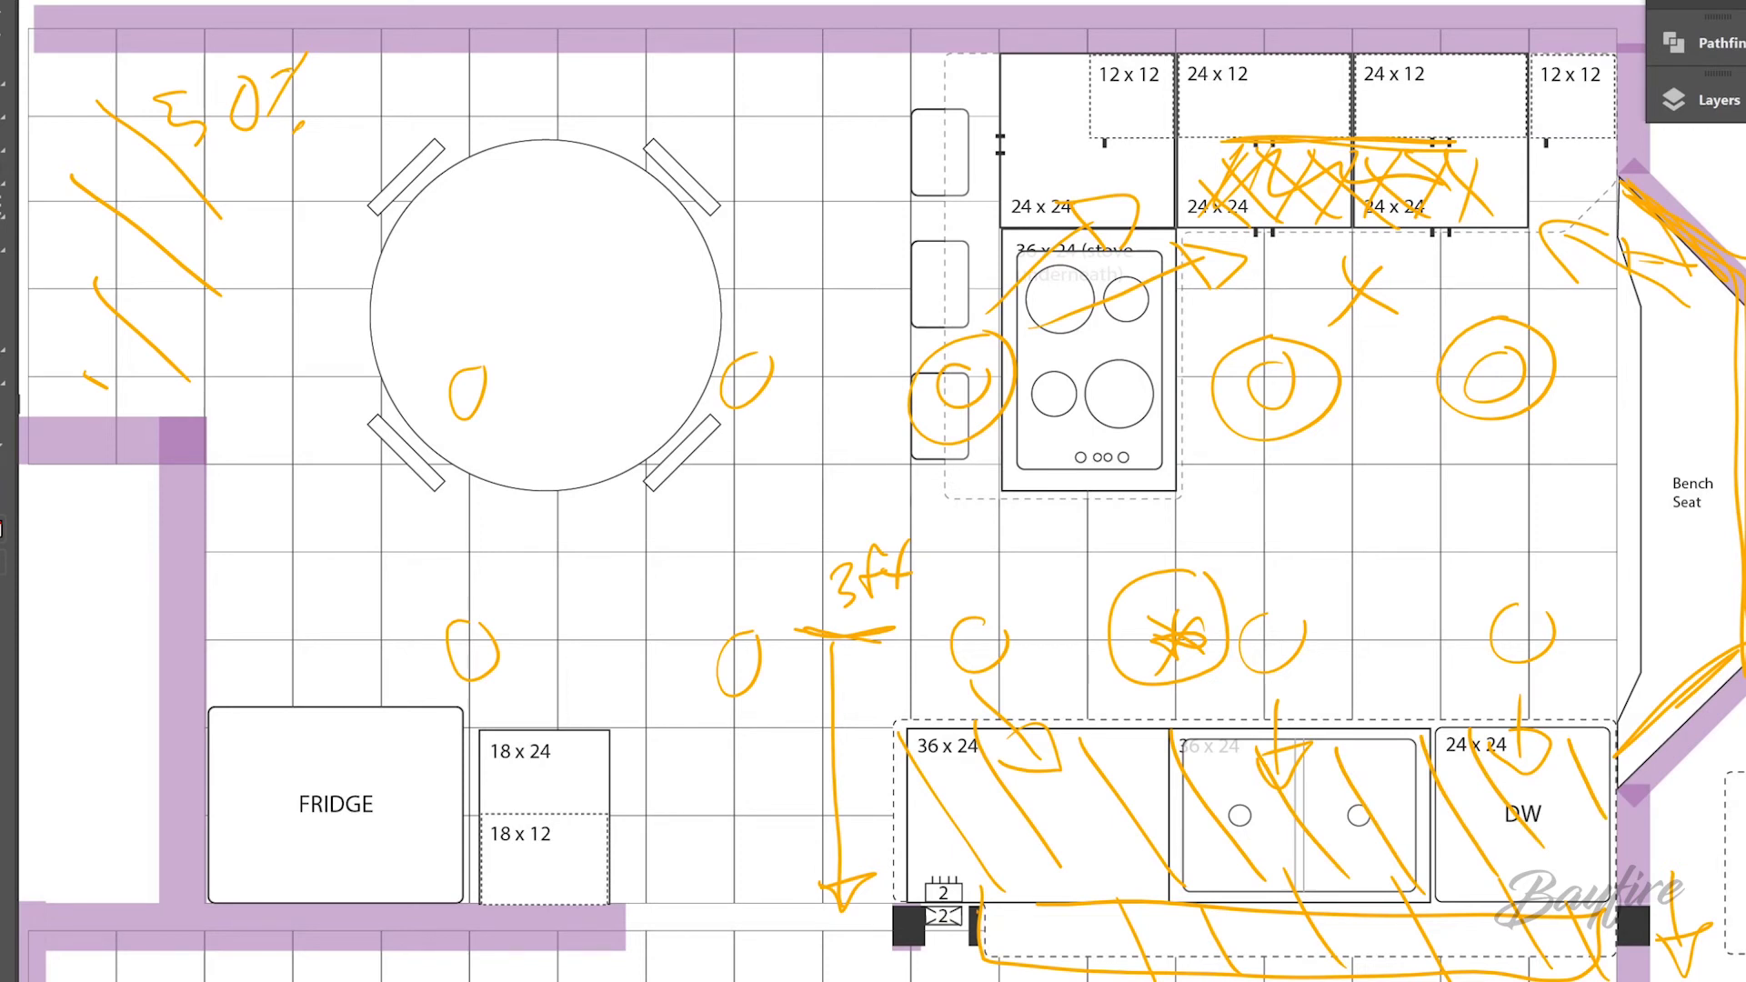
Draw a rectangle linking the four light marks around the dining table and add a stroke near the fridge.
mouse_move(541, 296)
mouse_down()
mouse_move(376, 377)
mouse_move(380, 711)
mouse_move(532, 303)
mouse_up()
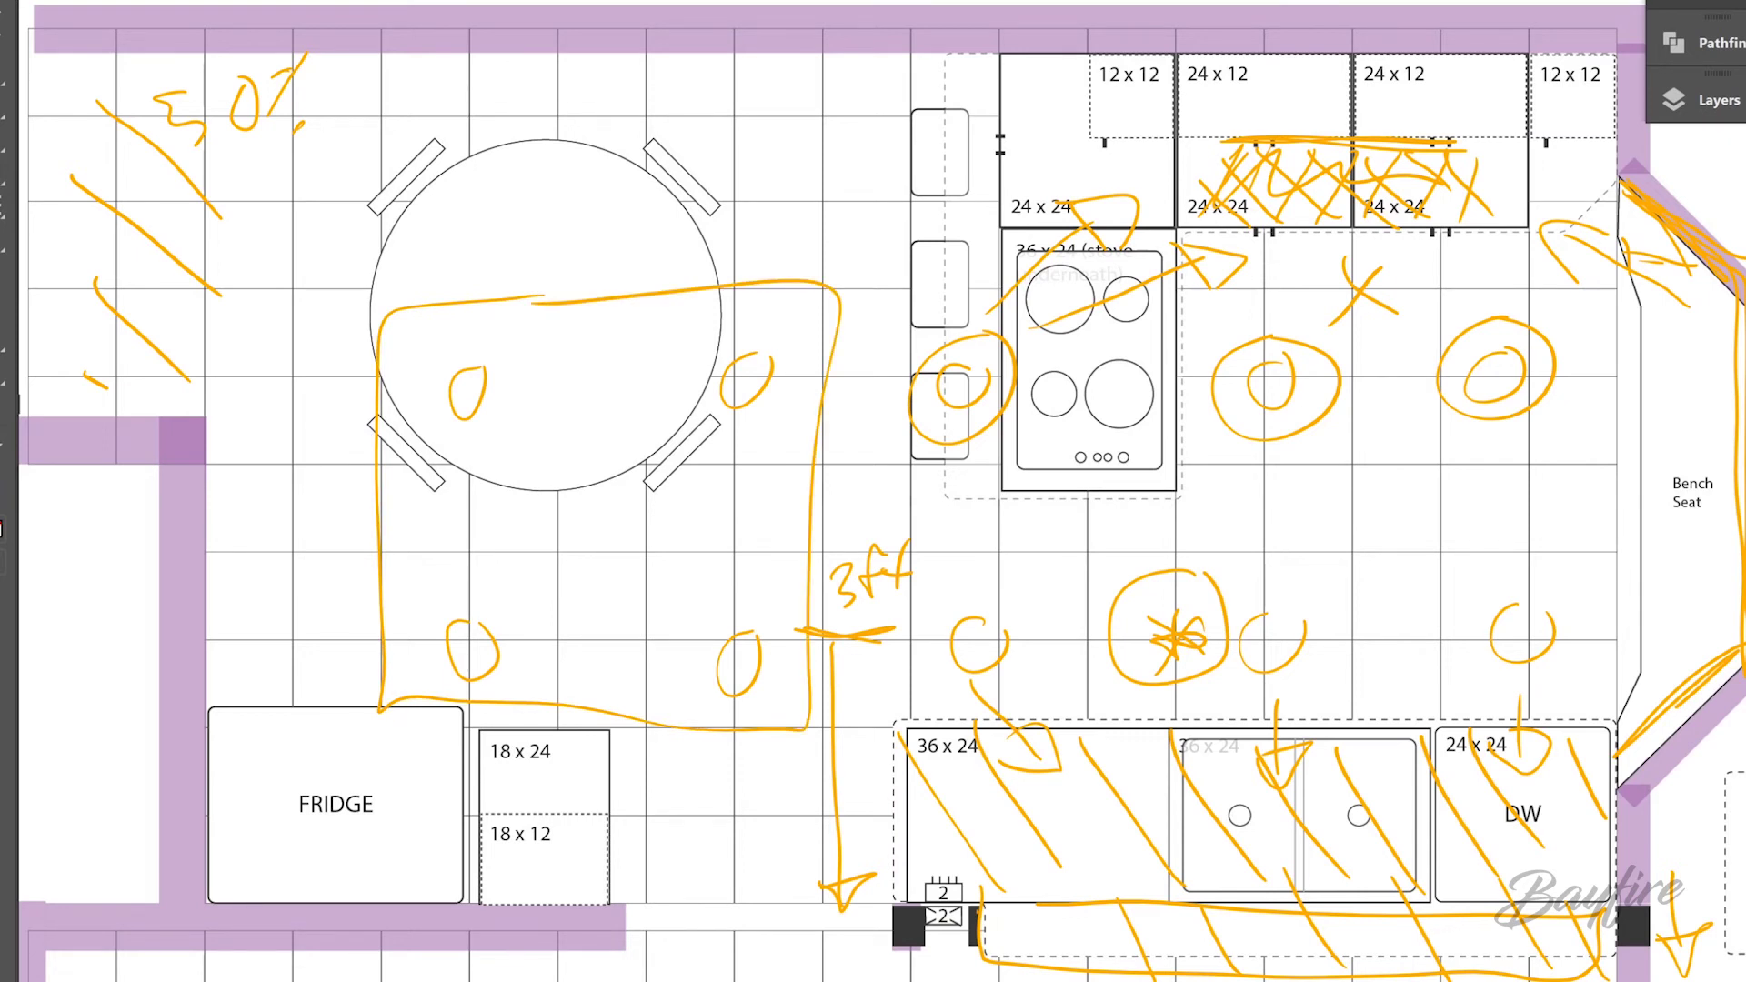
drag(217, 678, 446, 713)
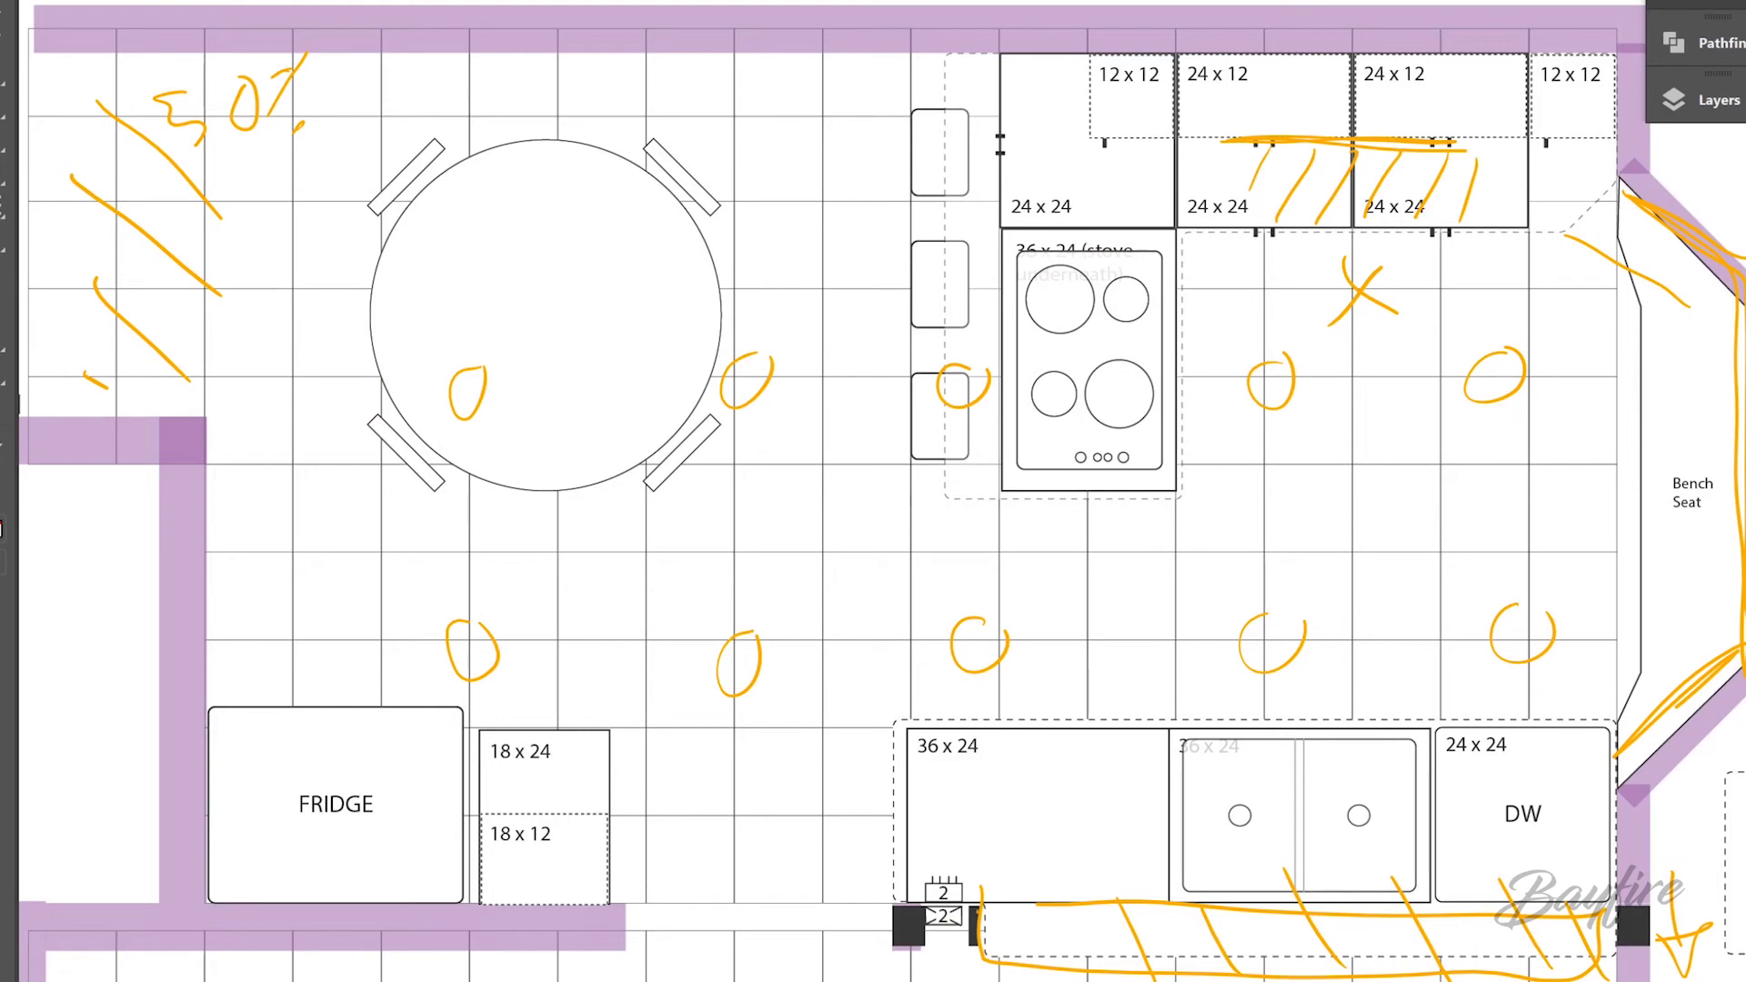
Outline a rectangle over the stove burners with a smaller shape inside, and draw radiating strokes around the stove.
mouse_move(1033, 271)
mouse_down()
mouse_move(1028, 450)
mouse_move(1143, 274)
mouse_move(1036, 267)
mouse_up()
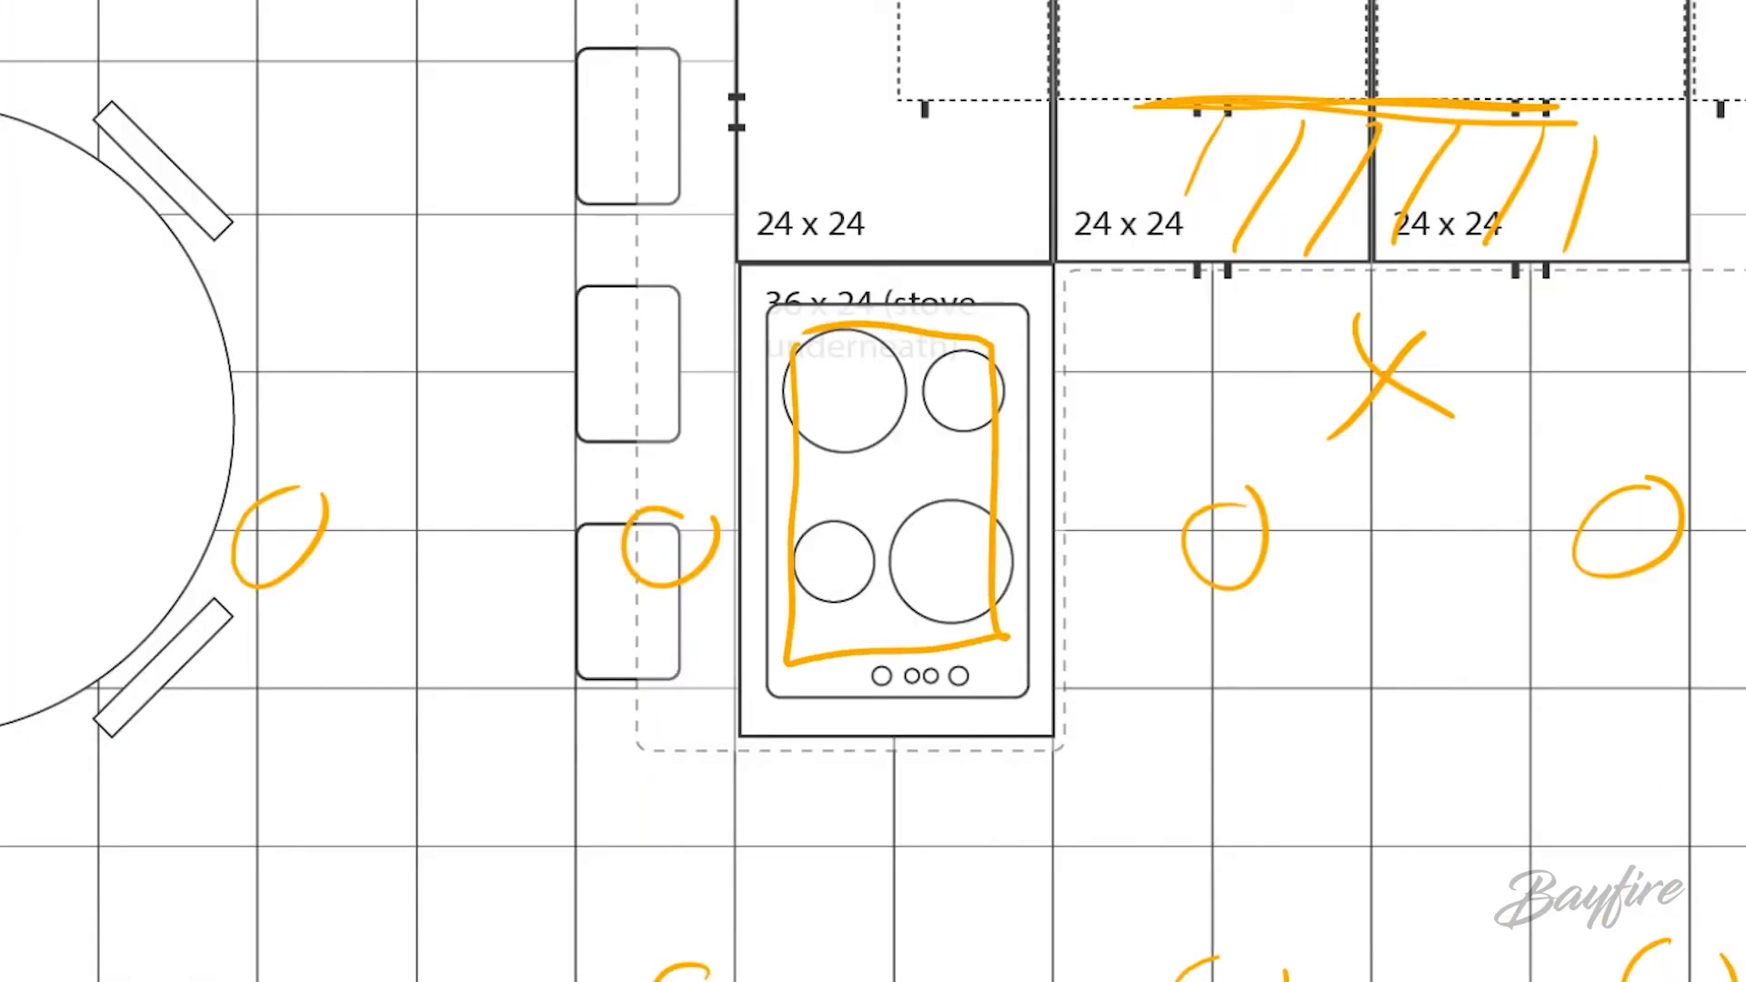
mouse_move(860, 427)
mouse_down()
mouse_move(948, 435)
mouse_move(890, 416)
mouse_up()
drag(1023, 325, 1099, 291)
drag(1037, 436, 1120, 443)
drag(1055, 519, 1105, 534)
drag(1085, 633, 1131, 656)
drag(1019, 696, 1041, 780)
drag(886, 733, 852, 803)
drag(764, 715, 675, 784)
drag(879, 222, 963, 176)
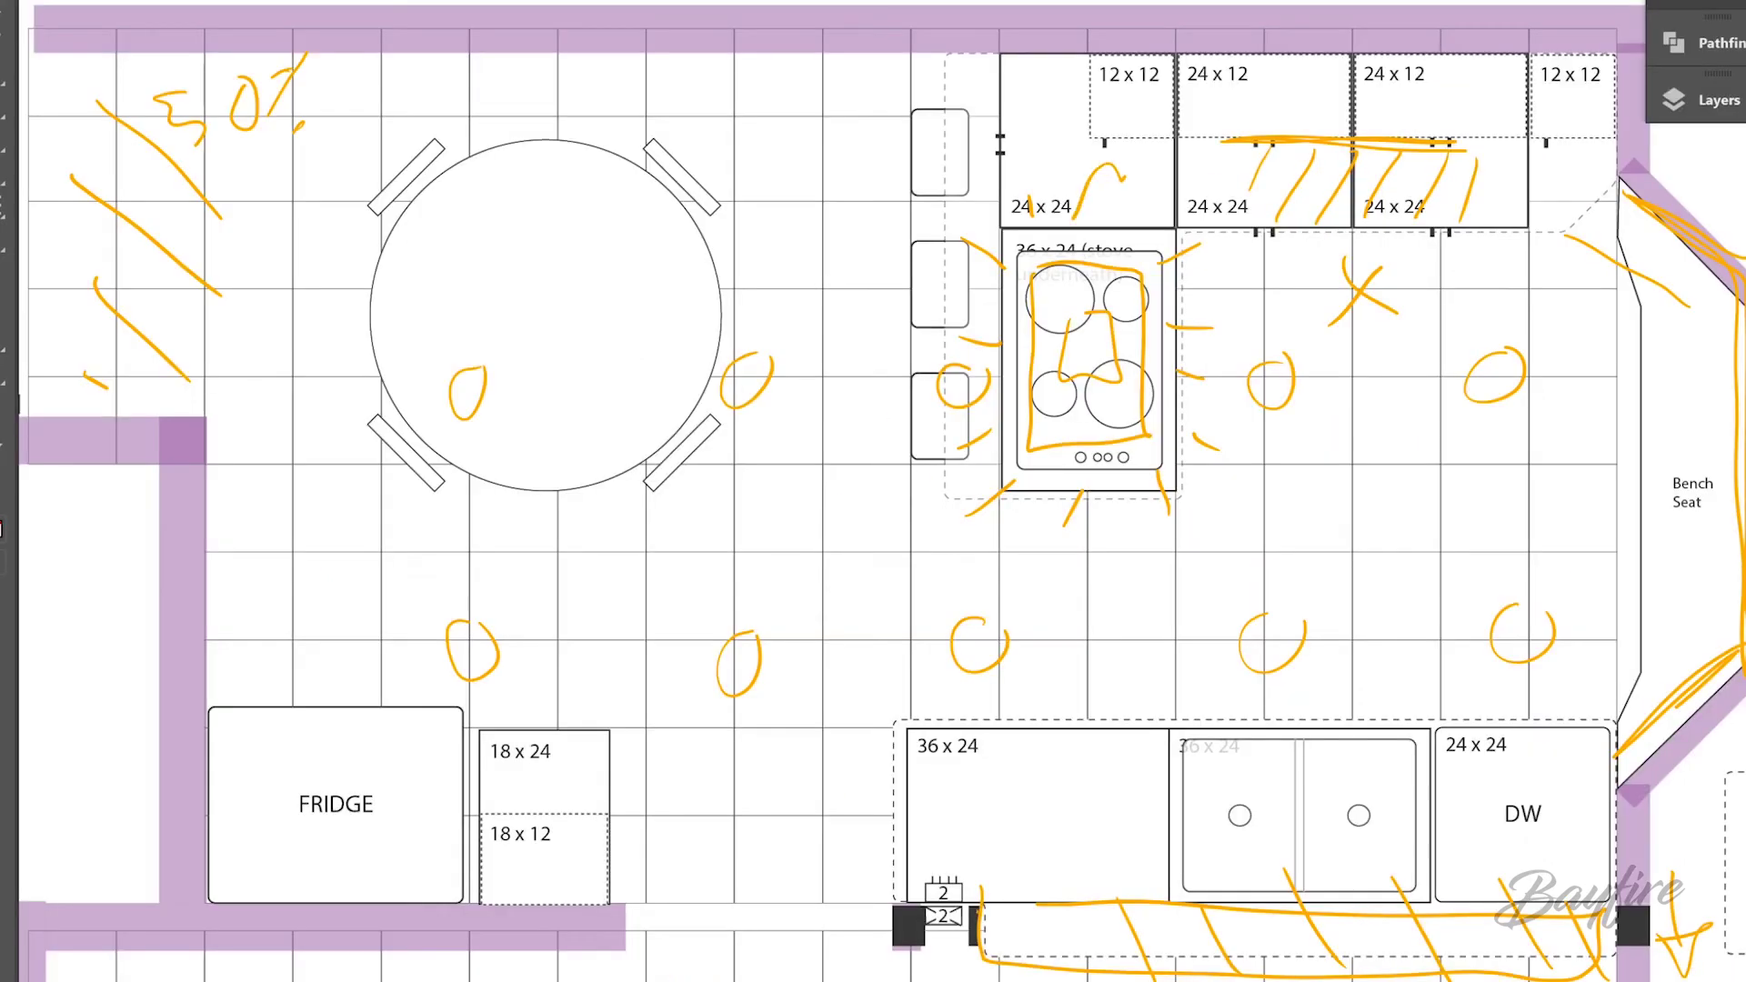
Scribble out the light mark at the stool beside the stove and circle the other nine light marks.
mouse_move(986, 341)
mouse_down()
mouse_move(955, 422)
mouse_move(995, 365)
mouse_move(975, 416)
mouse_up()
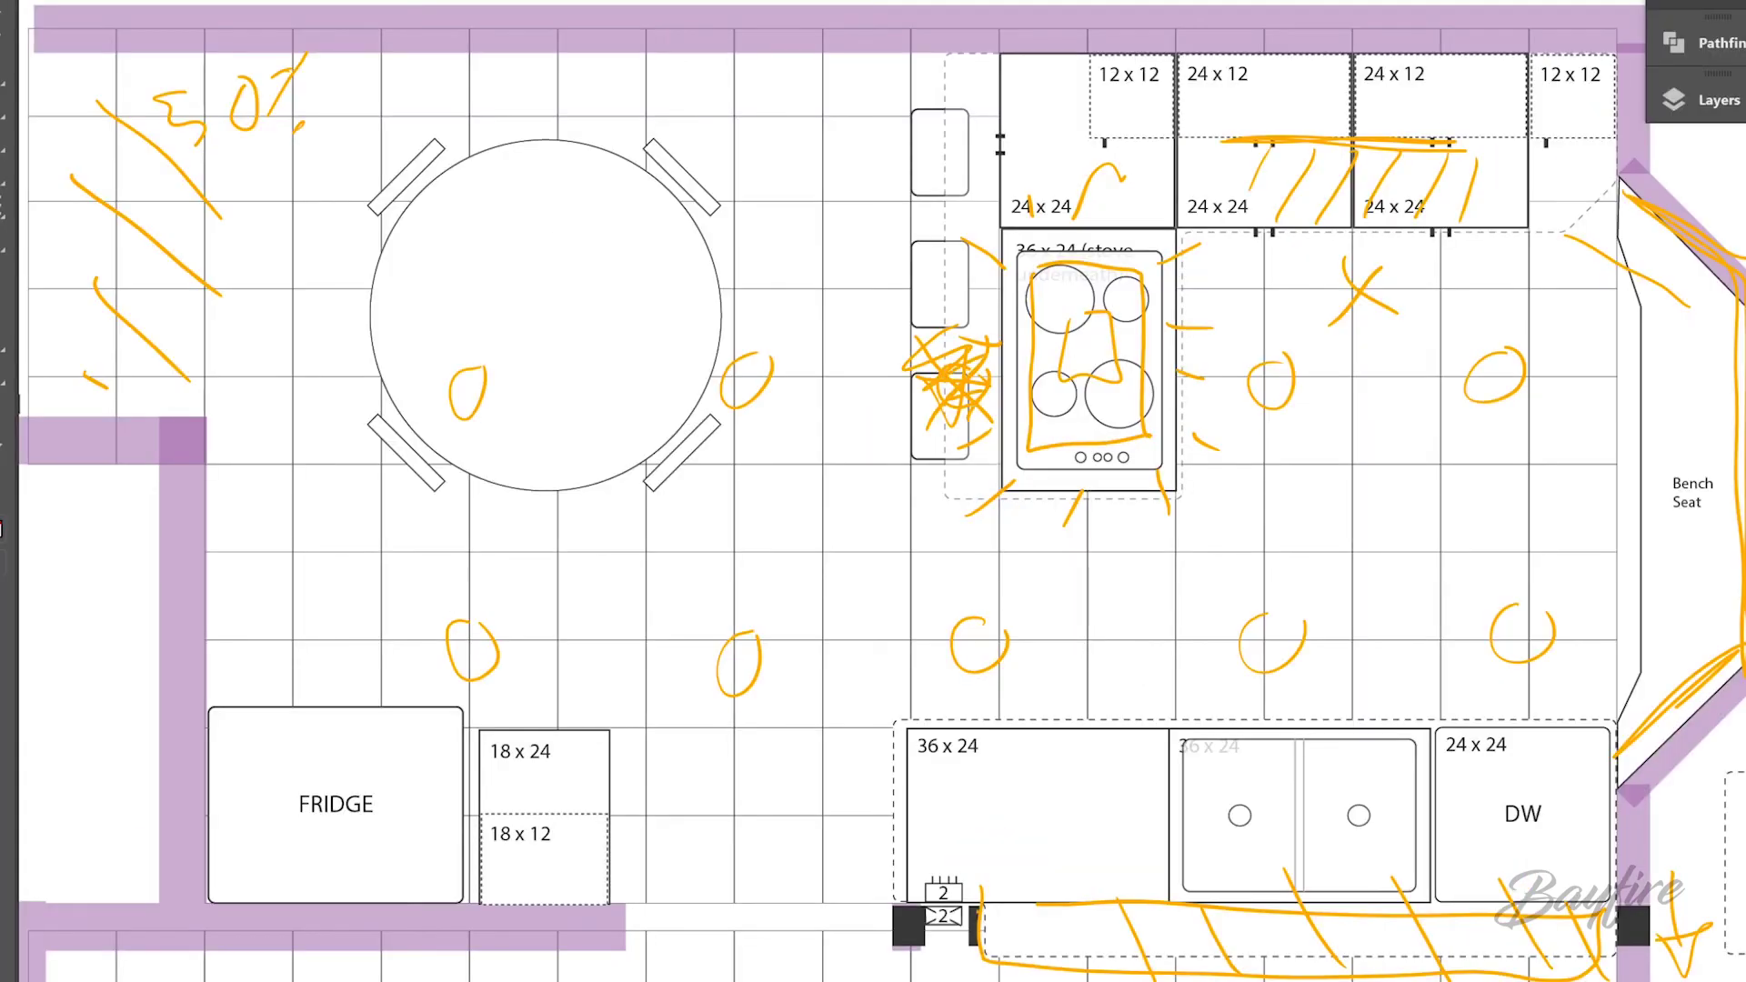
drag(473, 348, 504, 382)
drag(755, 338, 718, 346)
drag(468, 600, 504, 645)
drag(741, 623, 709, 737)
drag(982, 605, 946, 705)
mouse_move(1310, 619)
mouse_down()
mouse_move(1269, 595)
mouse_move(1314, 627)
mouse_up()
mouse_move(1501, 596)
mouse_down()
mouse_move(1560, 650)
mouse_move(1546, 591)
mouse_up()
mouse_move(1528, 320)
mouse_down()
mouse_move(1544, 391)
mouse_move(1514, 320)
mouse_up()
mouse_move(1282, 323)
mouse_down()
mouse_move(1274, 414)
mouse_move(1319, 360)
mouse_up()
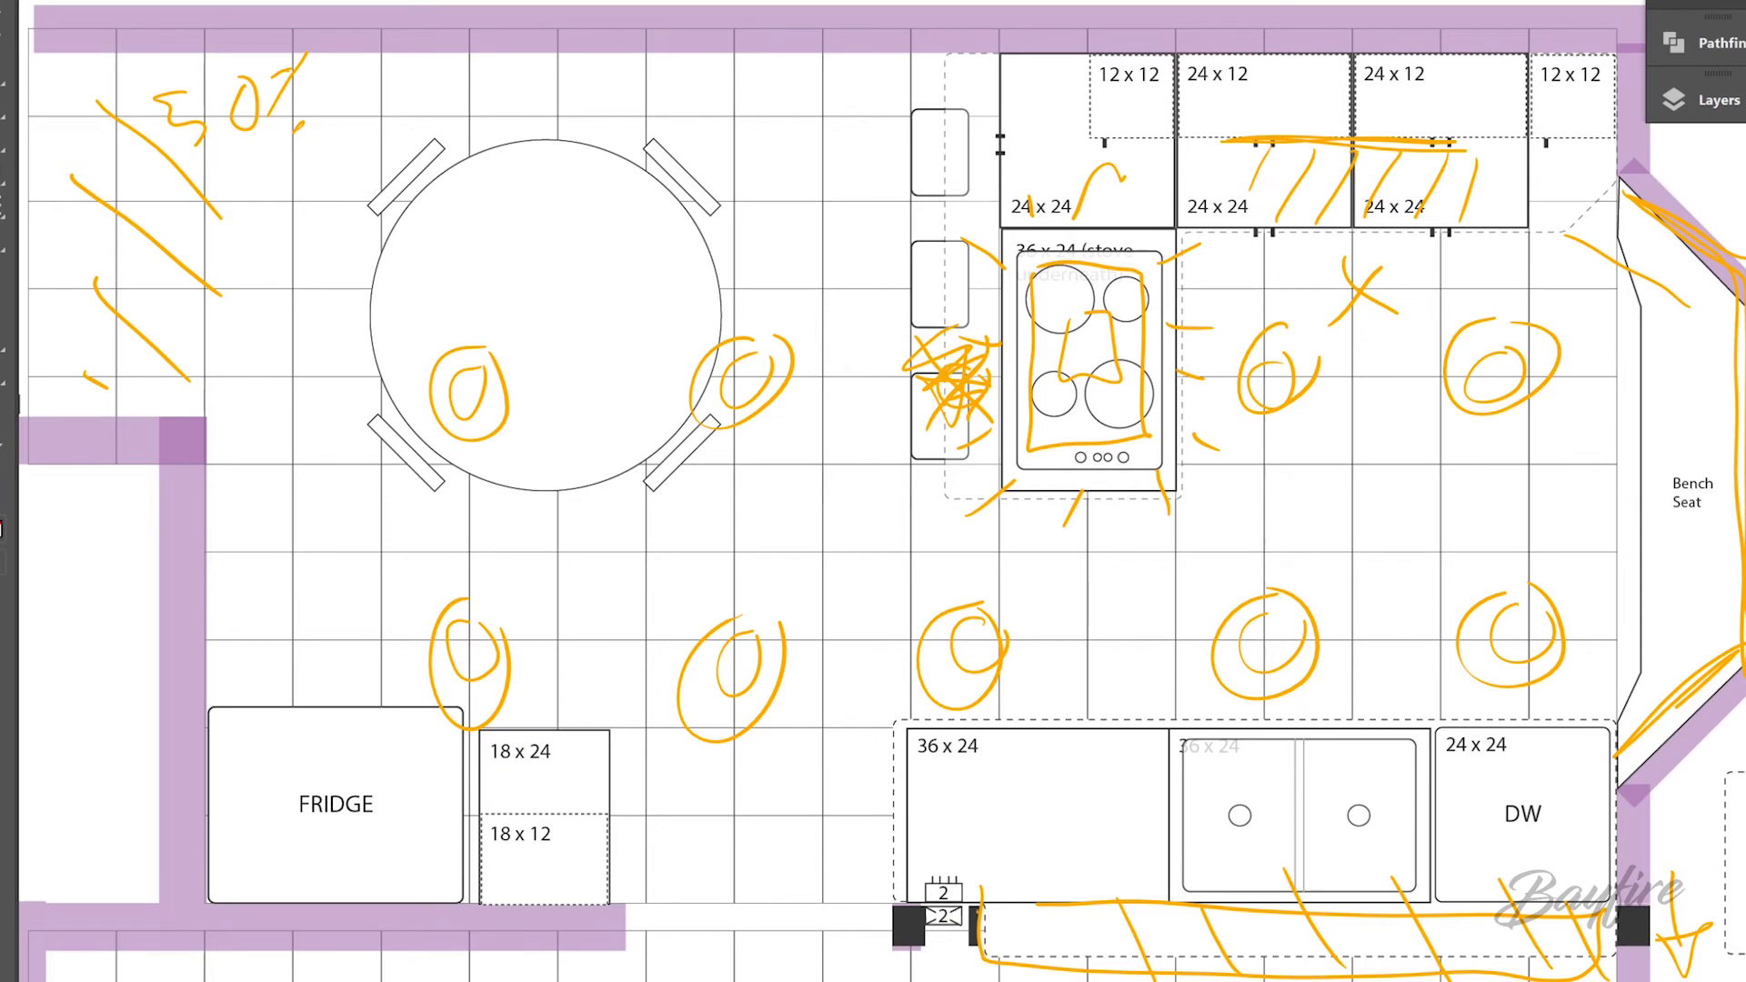
drag(1059, 374, 1100, 309)
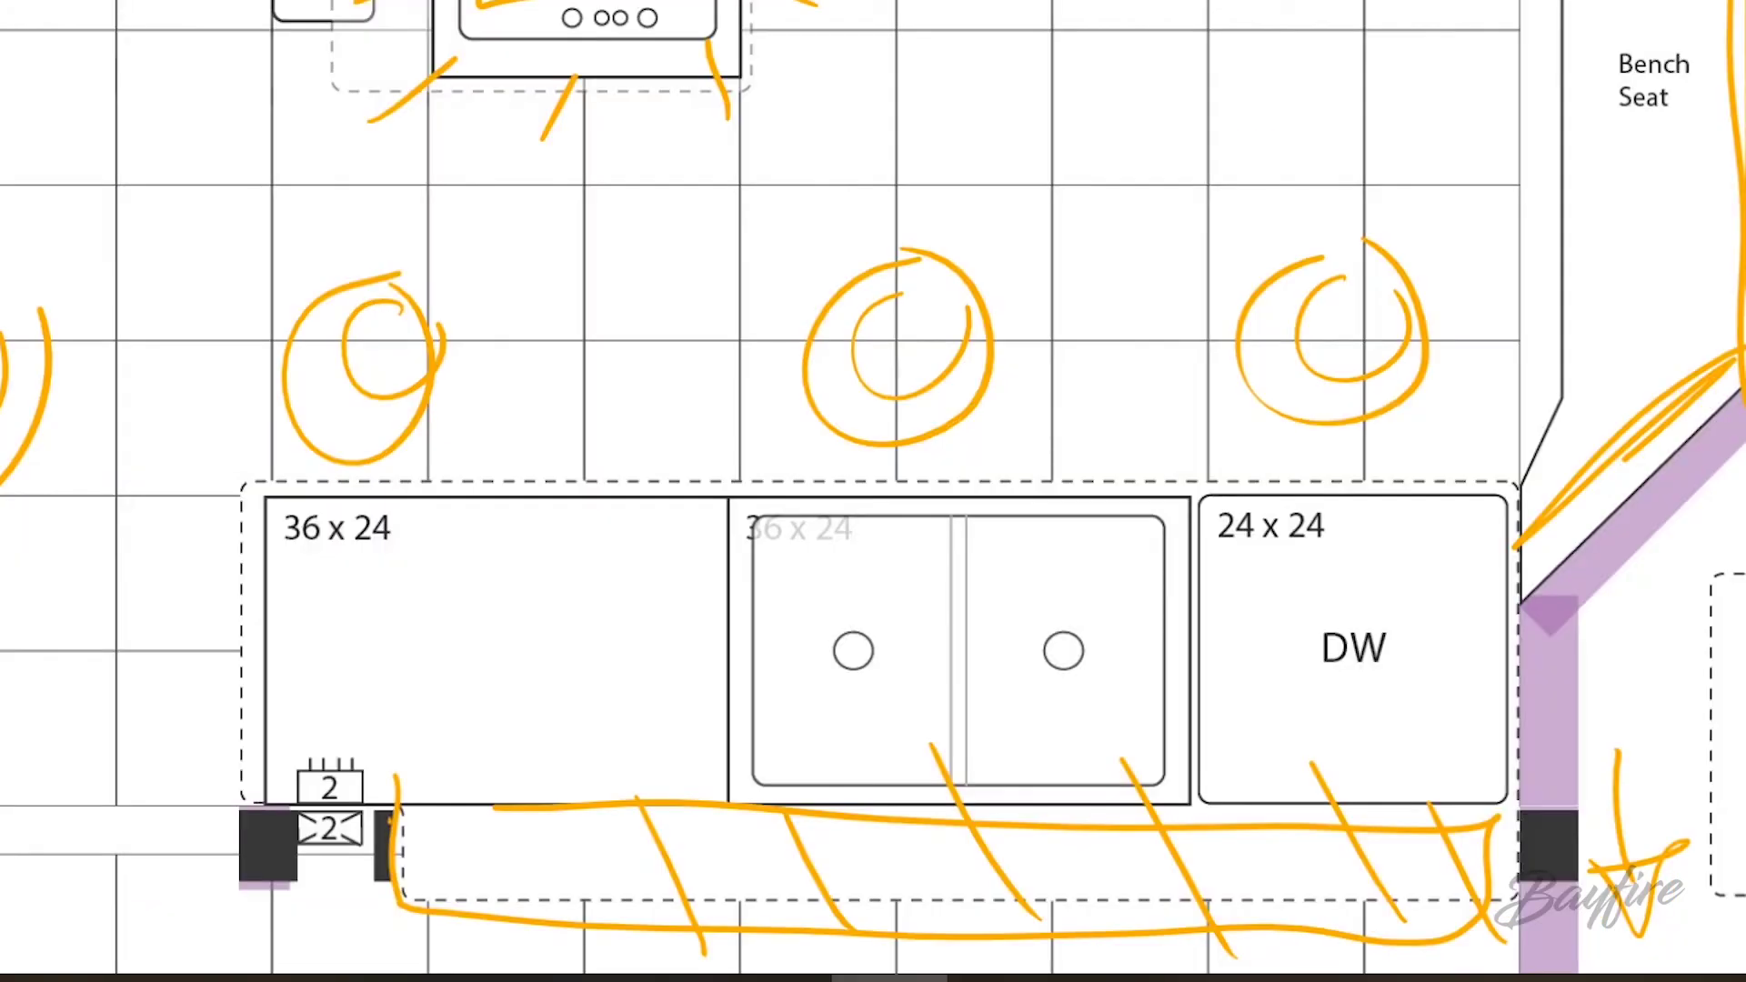
Mark three light positions with crosses inside the hatched strip behind the sink and circle each one.
mouse_move(782, 814)
mouse_down()
mouse_move(789, 914)
mouse_move(806, 819)
mouse_up()
drag(1019, 823, 1044, 864)
mouse_move(1183, 832)
mouse_down()
mouse_move(1191, 887)
mouse_move(1237, 855)
mouse_up()
drag(739, 812, 800, 896)
mouse_move(970, 848)
mouse_down()
mouse_move(1019, 899)
mouse_move(1005, 859)
mouse_up()
drag(1138, 838, 1173, 862)
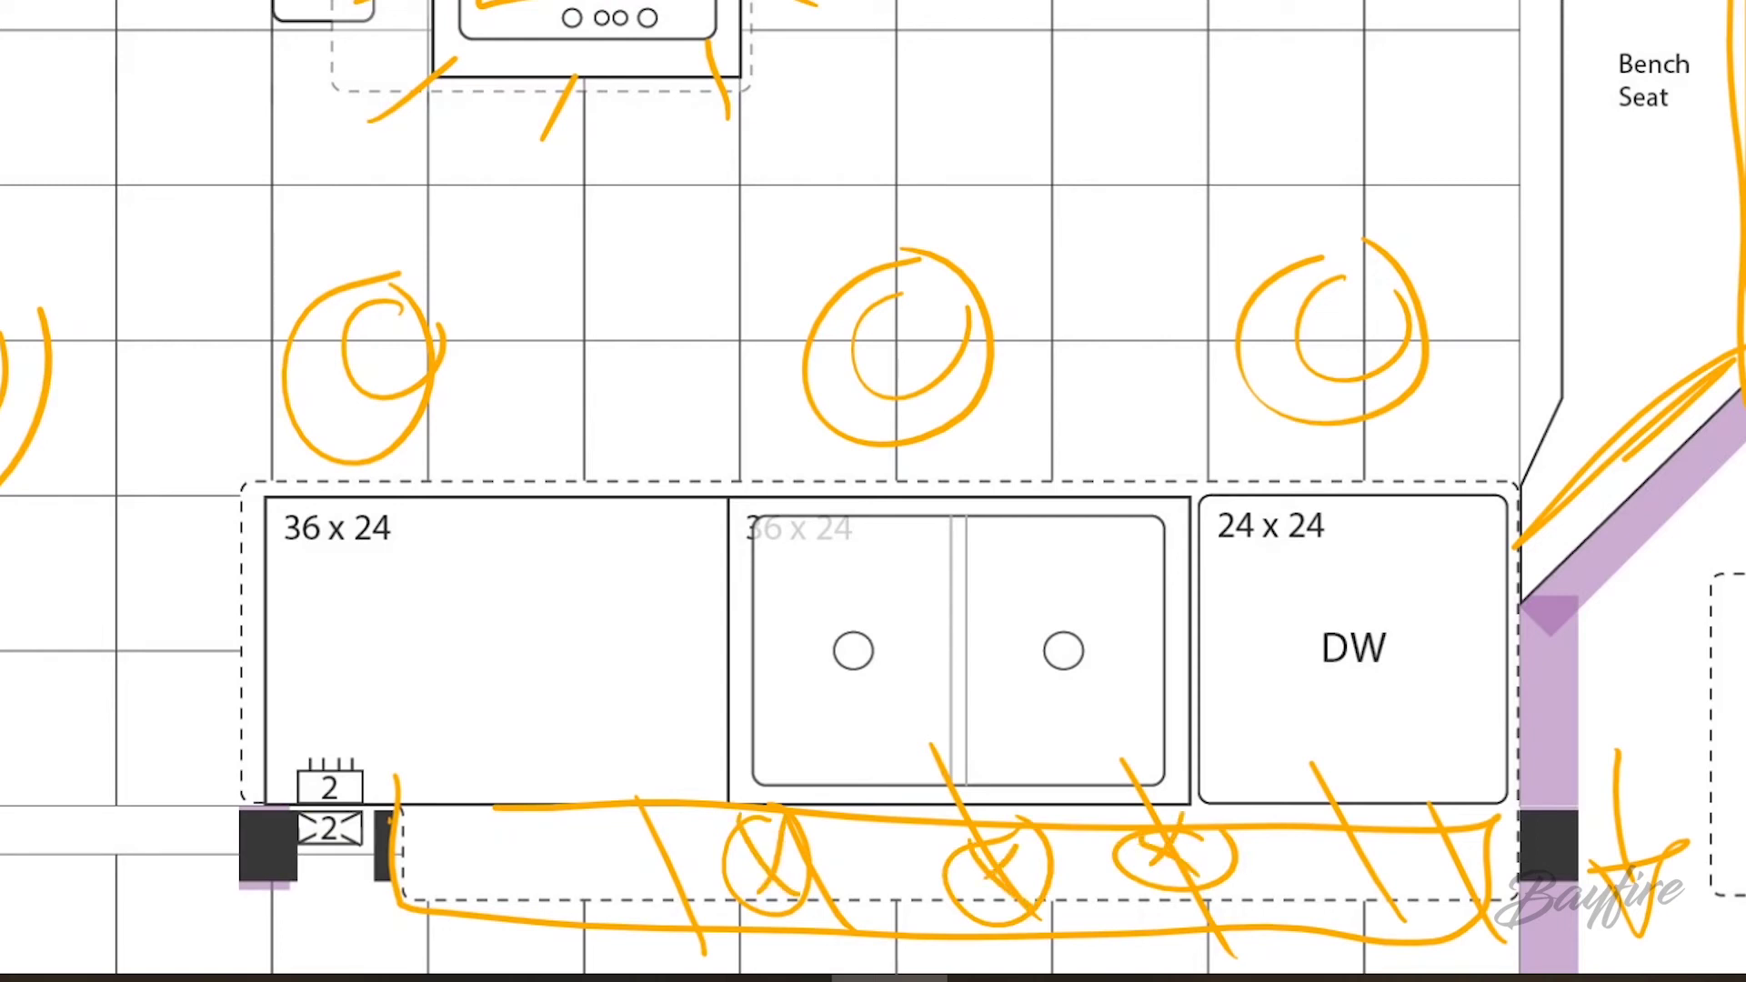
Draw a row of short vertical strokes over the sink counter, just above the hatched strip.
drag(769, 700, 767, 782)
drag(852, 682, 848, 780)
drag(945, 595, 942, 773)
drag(1046, 618, 1042, 780)
drag(1119, 607, 1117, 746)
drag(1195, 686, 1190, 768)
drag(1294, 673, 1280, 744)
drag(693, 648, 691, 779)
drag(609, 678, 608, 763)
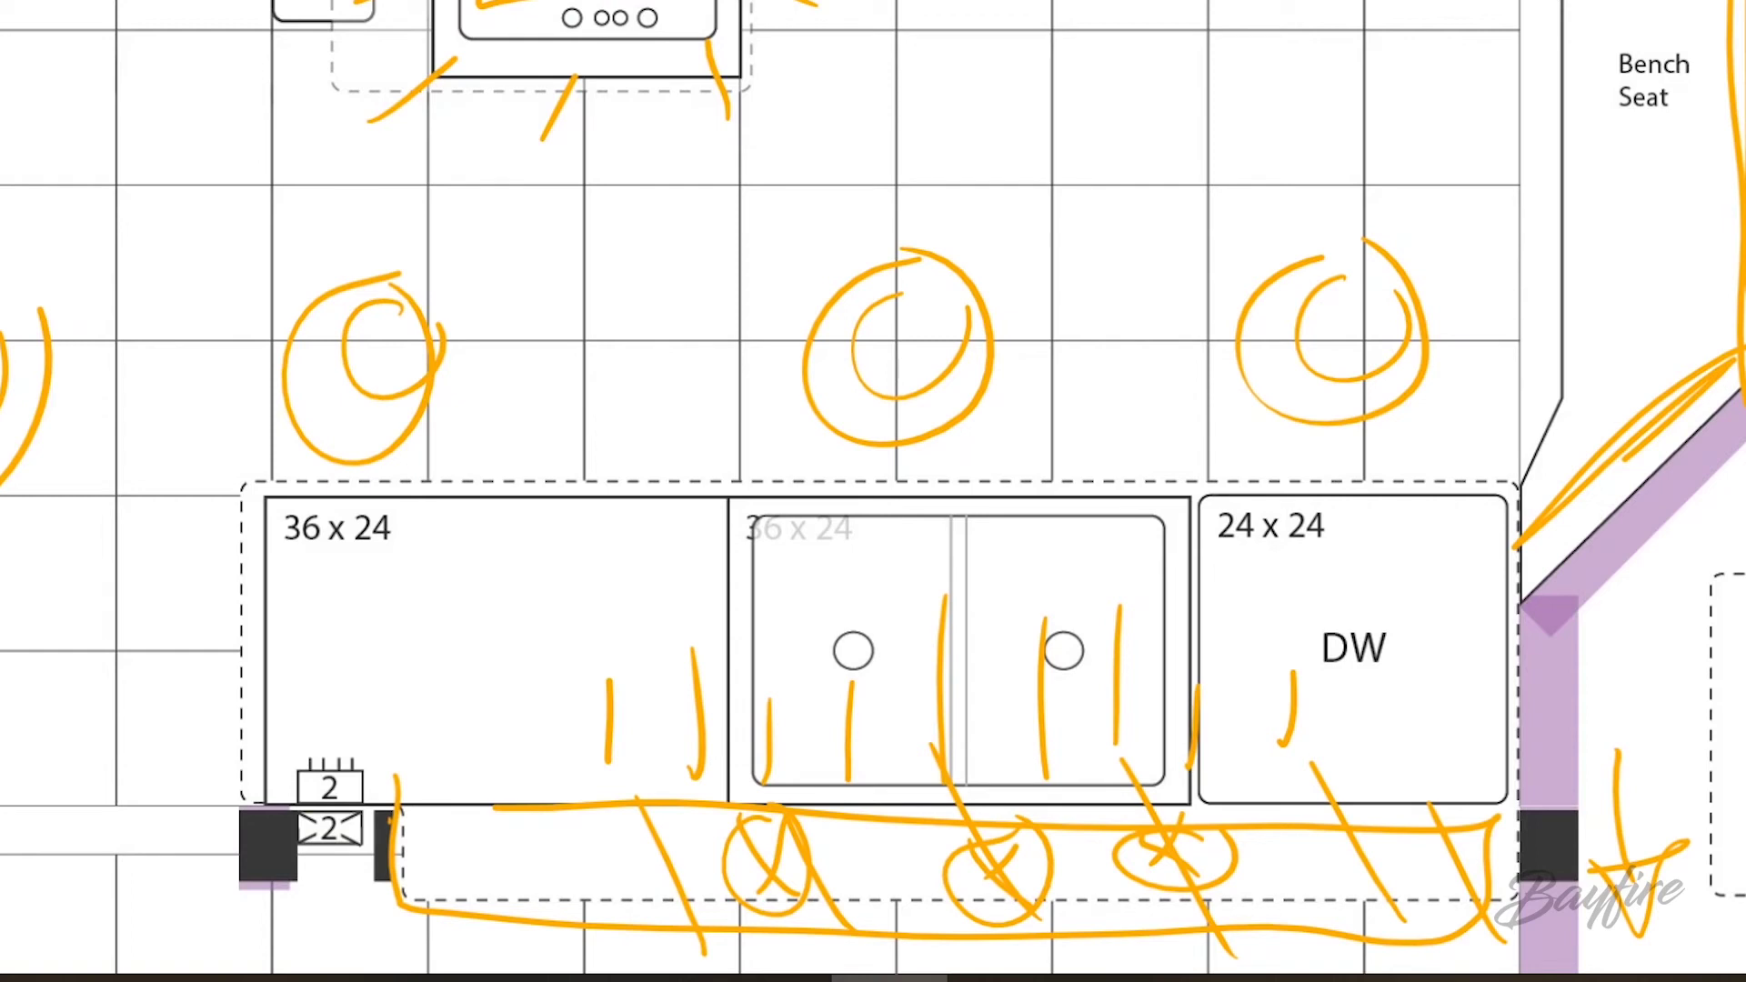
mouse_move(375, 723)
mouse_down()
mouse_move(396, 910)
mouse_move(380, 725)
mouse_up()
mouse_move(655, 805)
mouse_down()
mouse_move(1037, 946)
mouse_move(945, 769)
mouse_move(1146, 795)
mouse_up()
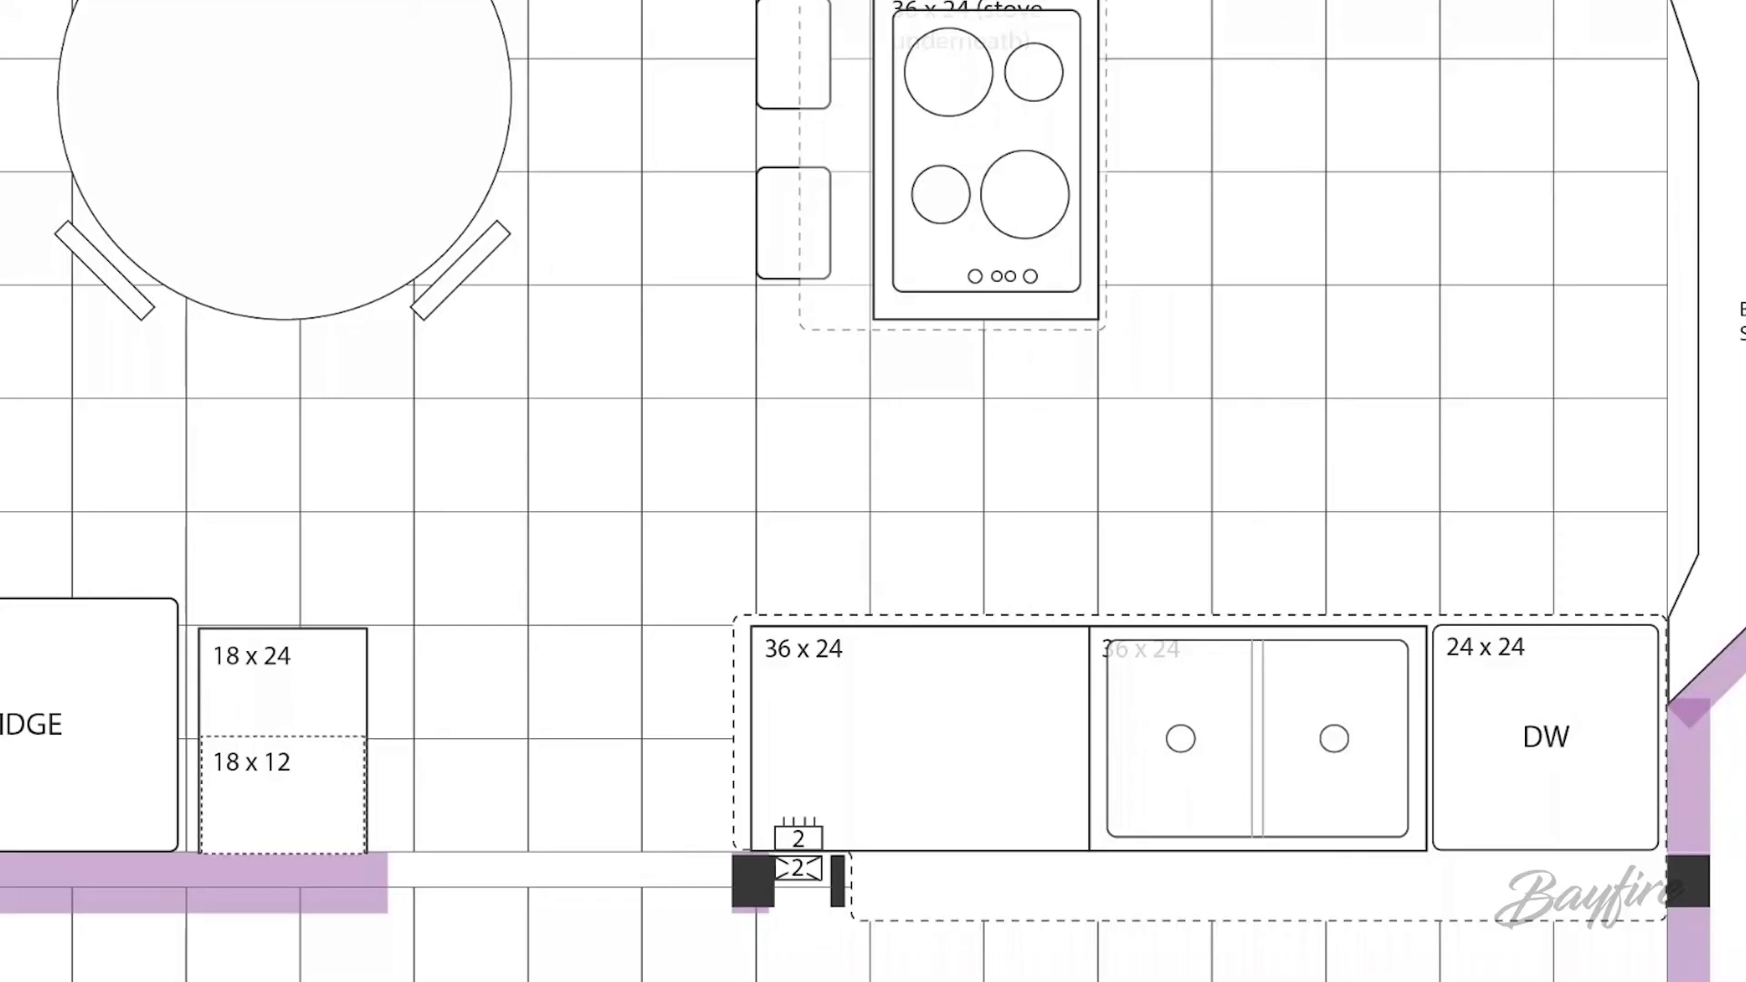
Outline an alternative dishwasher in blue in the 36 x 24 cabinet, label it DW, and draw an arrow to it from the sink.
mouse_move(855, 629)
mouse_down()
mouse_move(862, 701)
mouse_move(1037, 841)
mouse_move(1080, 620)
mouse_move(855, 641)
mouse_up()
drag(910, 696, 939, 771)
drag(946, 718, 1016, 714)
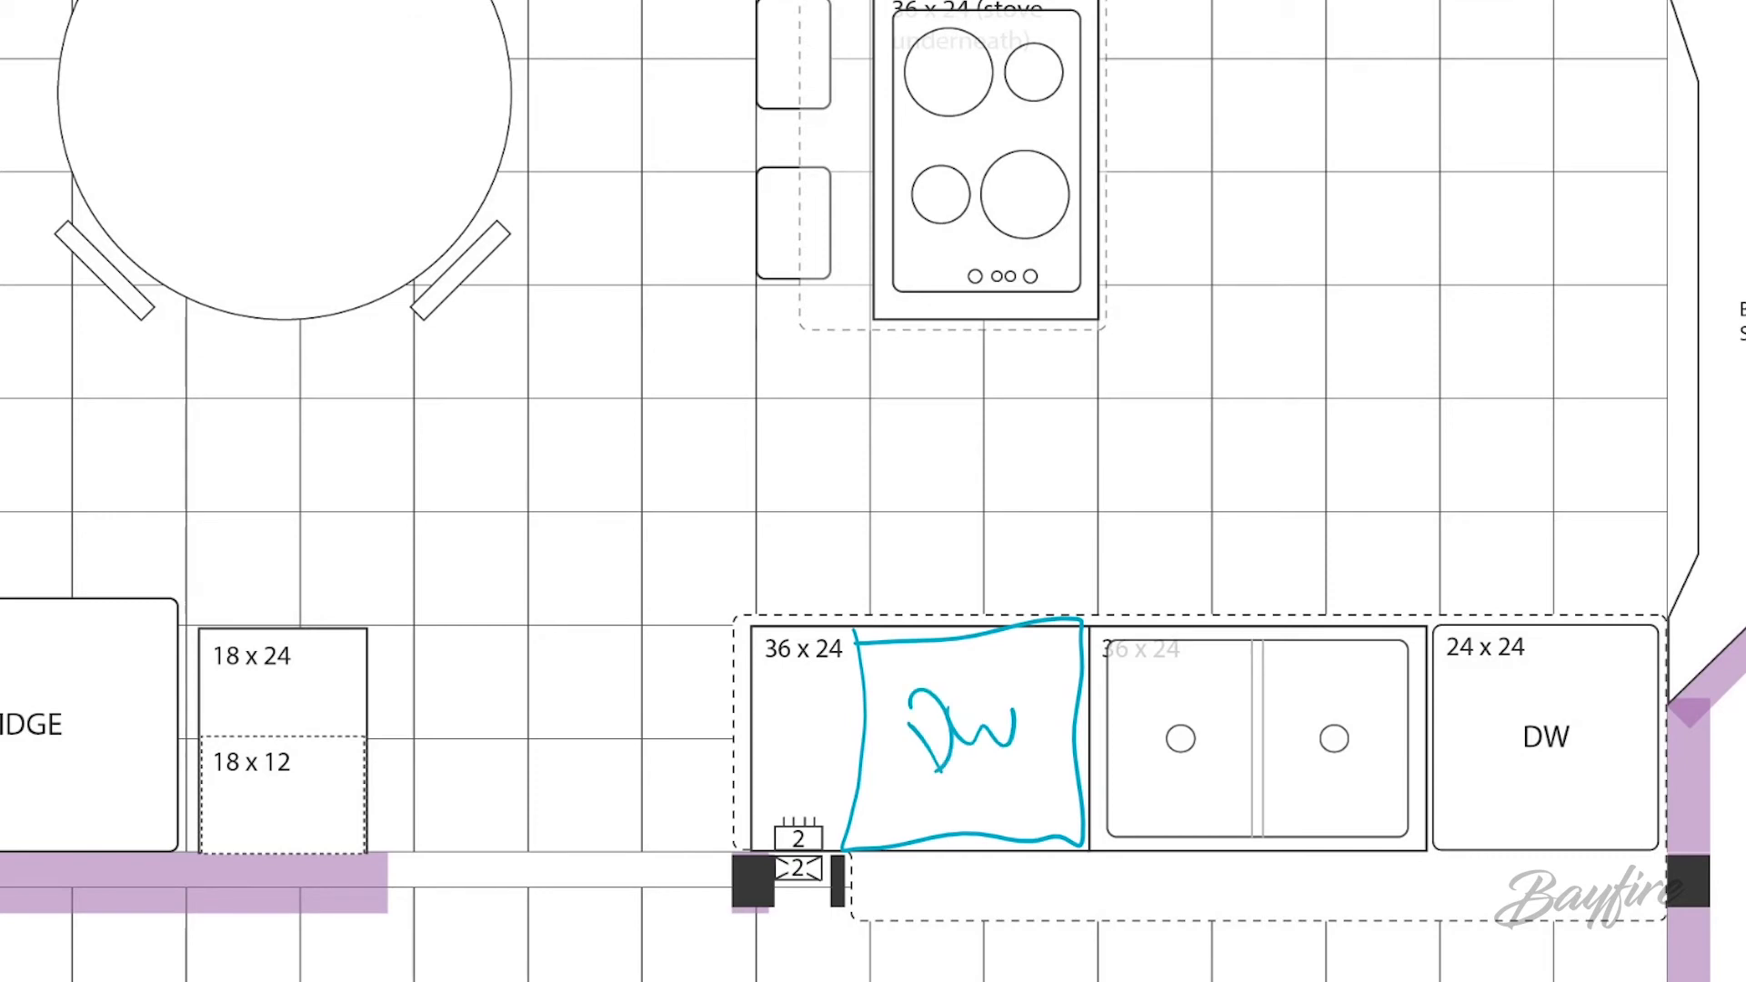
mouse_move(1187, 691)
mouse_down()
mouse_move(1045, 708)
mouse_move(1066, 726)
mouse_up()
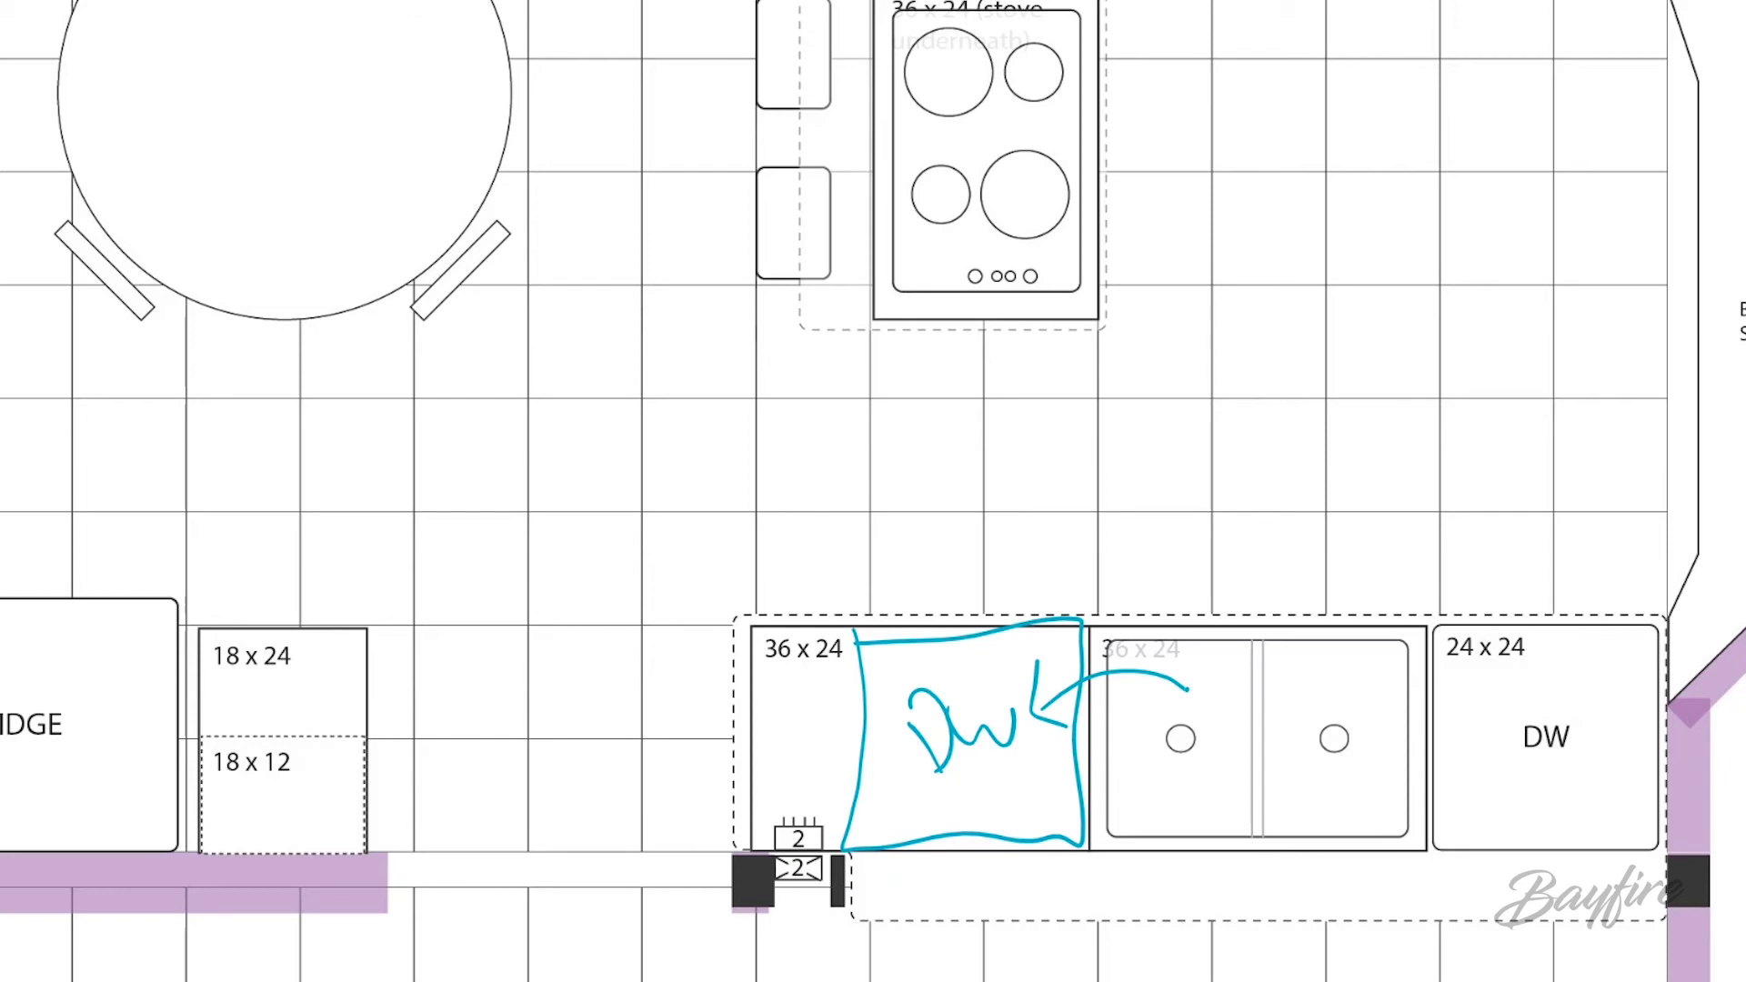
Outline open doors in front of both dishwasher positions, crossing the alternative one with a line and writing a note in the other.
mouse_move(1085, 628)
mouse_down()
mouse_move(1089, 465)
mouse_move(947, 441)
mouse_move(862, 584)
mouse_move(873, 632)
mouse_up()
mouse_move(1201, 482)
mouse_down()
mouse_move(723, 514)
mouse_move(870, 514)
mouse_up()
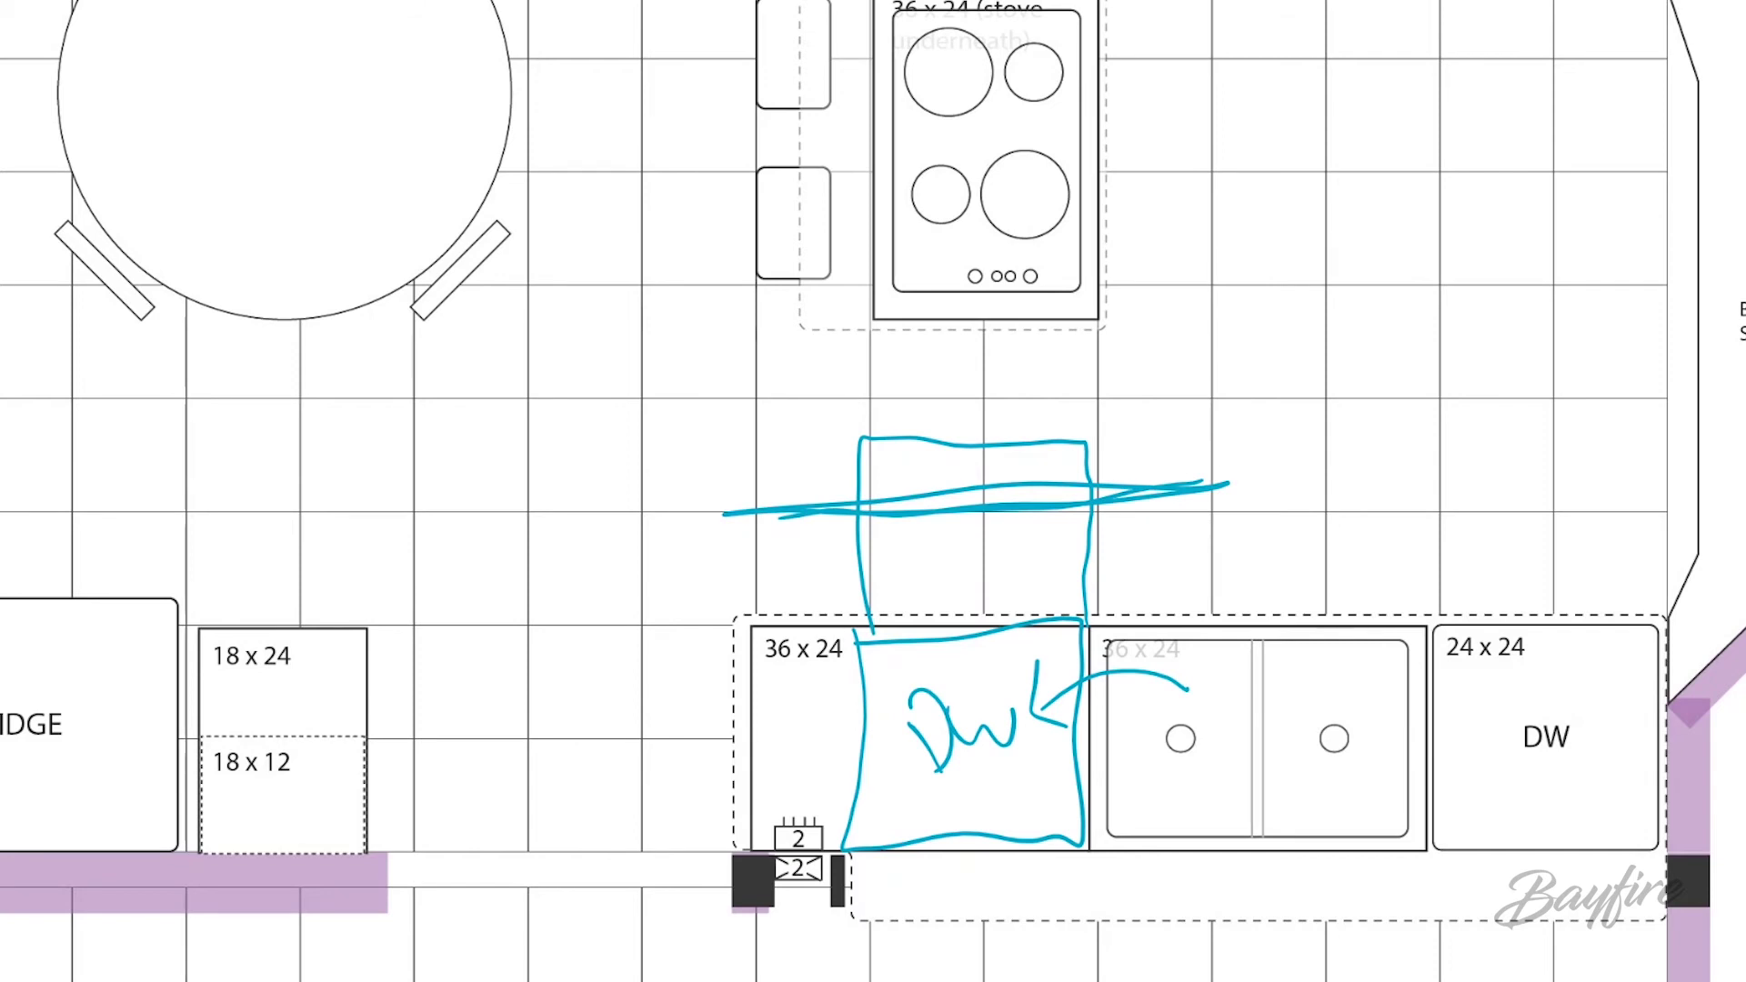
mouse_move(1423, 626)
mouse_down()
mouse_move(1426, 734)
mouse_move(1648, 847)
mouse_move(1405, 652)
mouse_move(1596, 425)
mouse_move(1670, 622)
mouse_up()
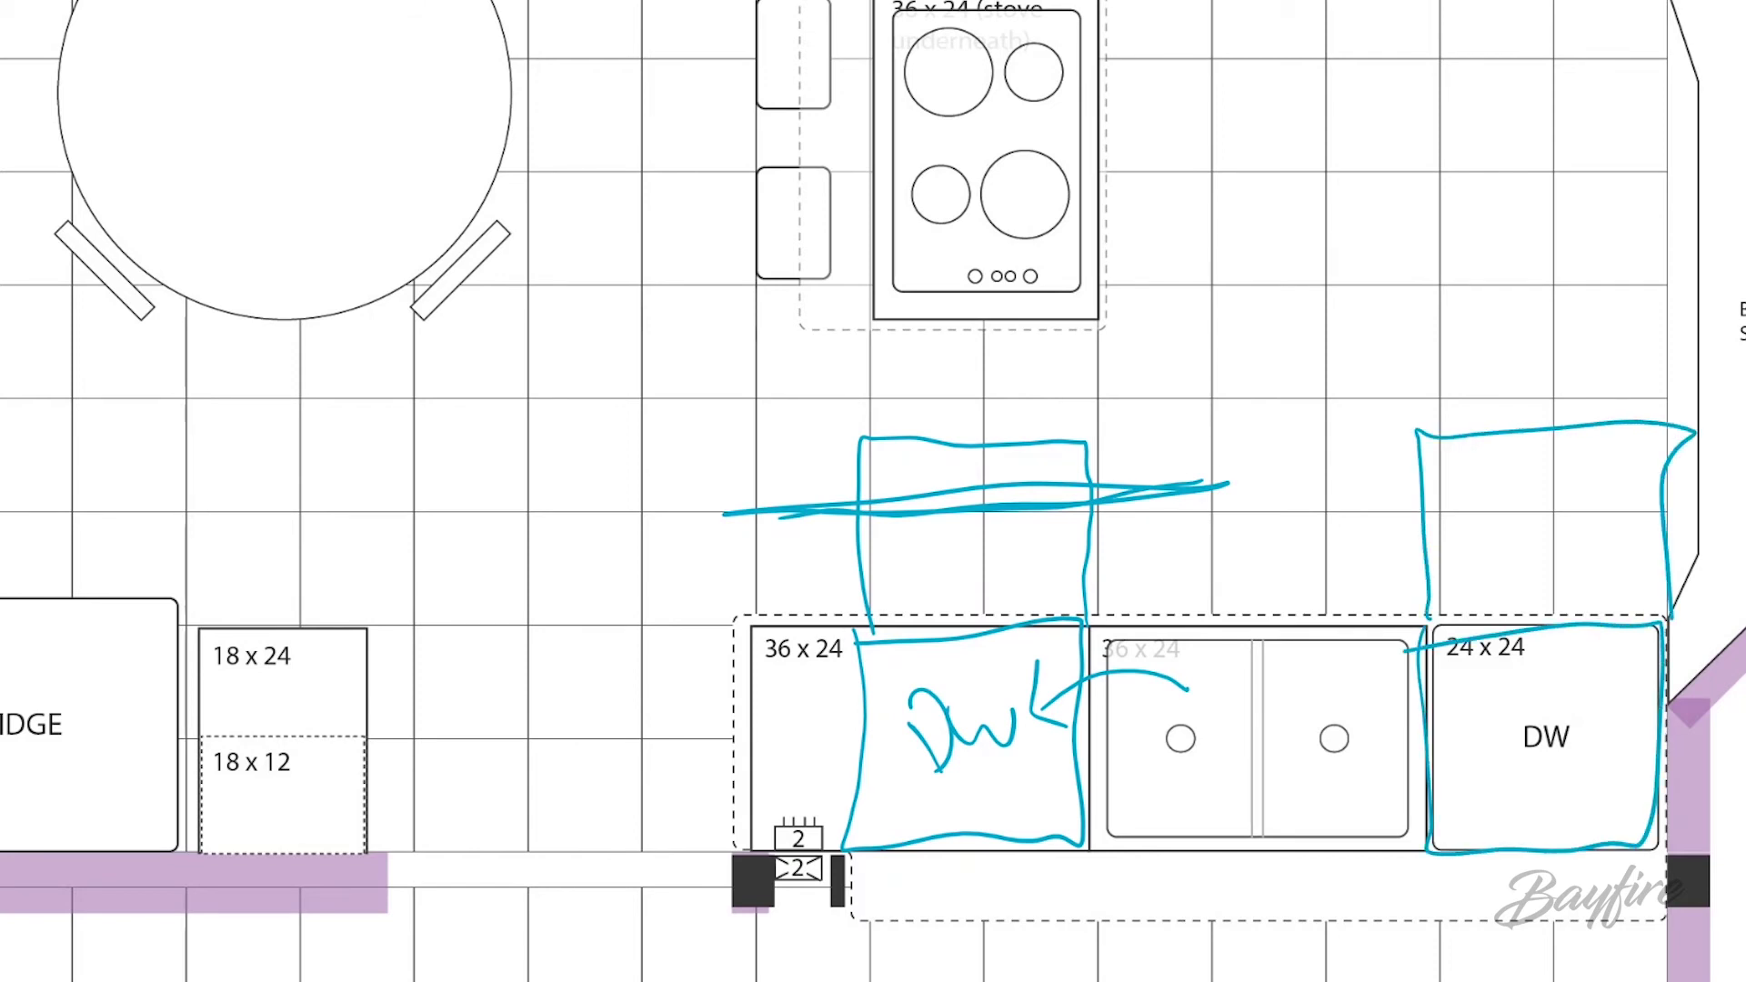
drag(1496, 466, 1602, 496)
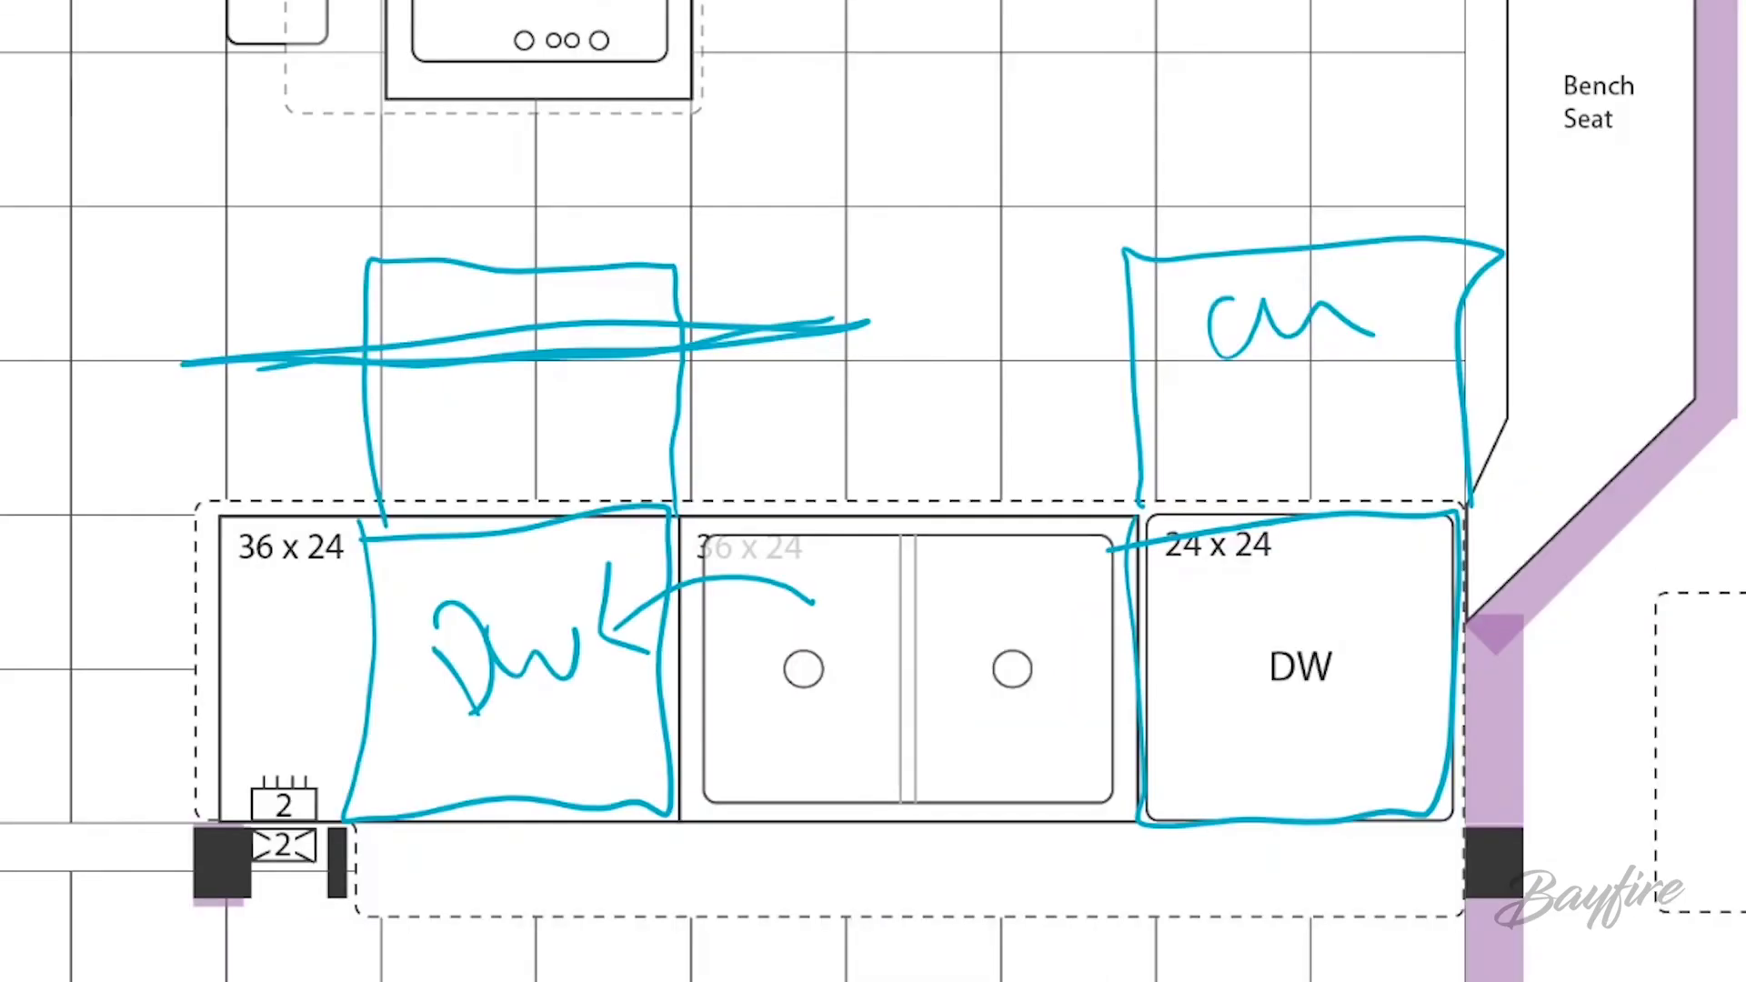
Circle the standing spot in front of the sink, and add small marks at the bench seat and the fridge.
mouse_move(964, 296)
mouse_down()
mouse_move(936, 382)
mouse_move(1000, 291)
mouse_move(955, 300)
mouse_up()
drag(1599, 205, 1593, 244)
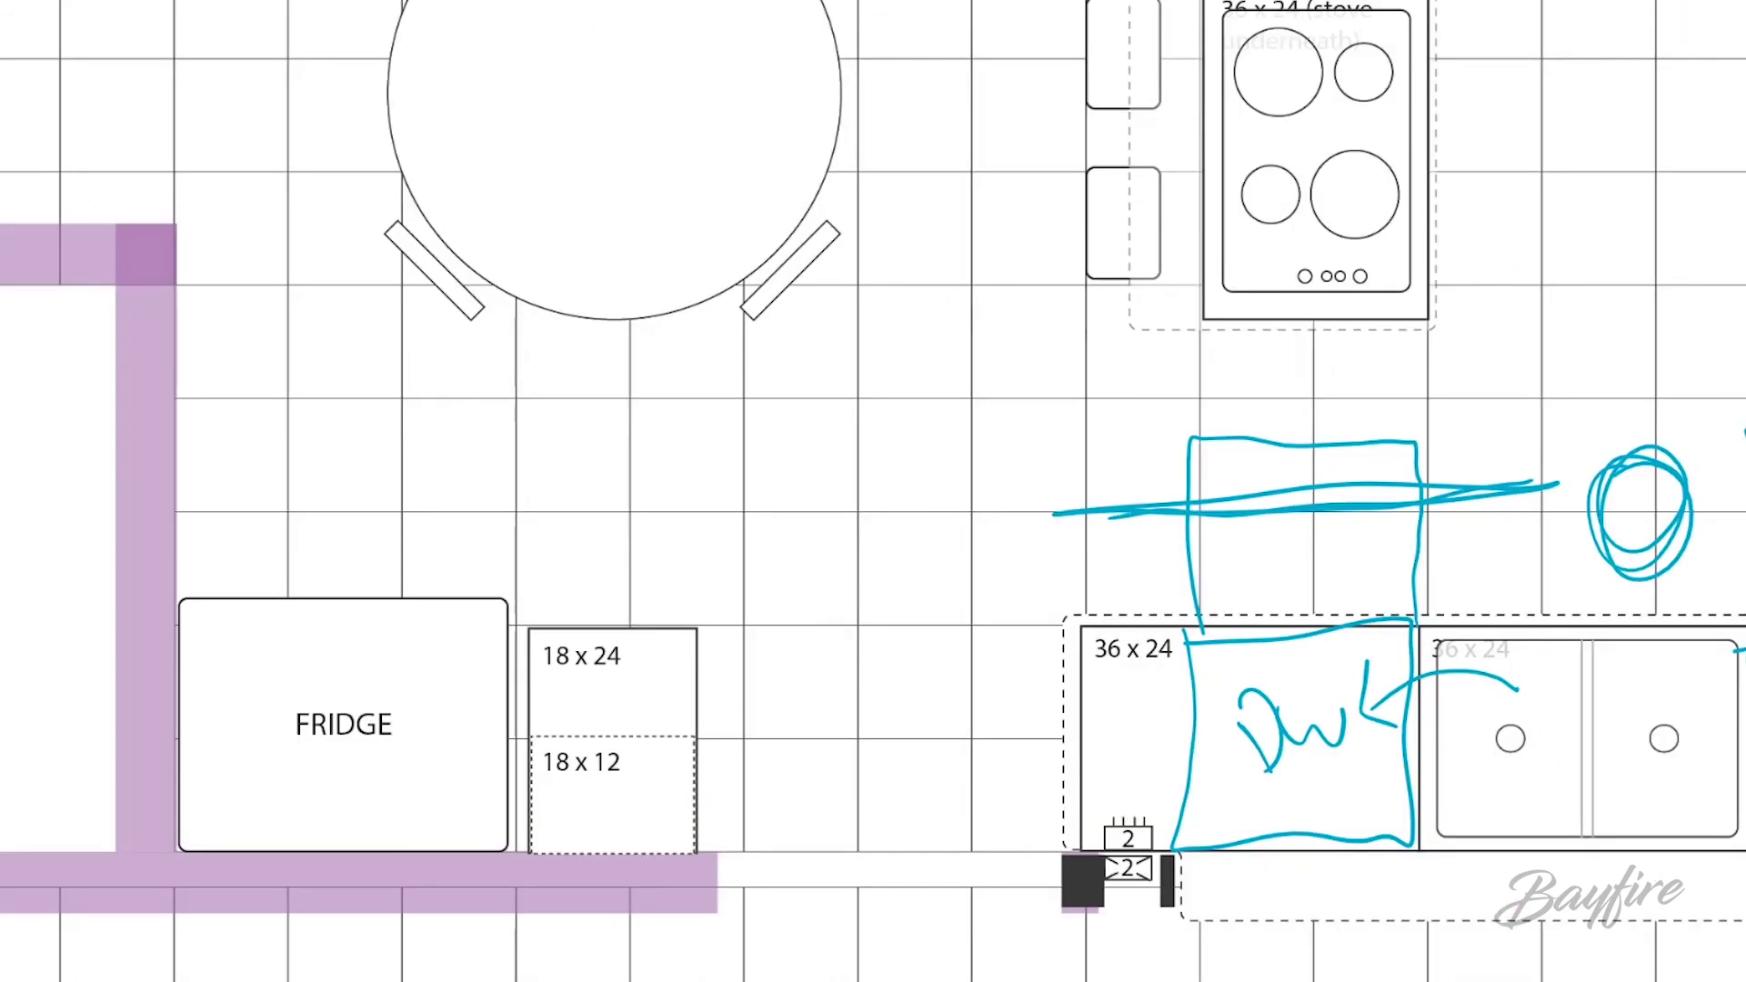
drag(375, 493, 485, 585)
mouse_move(195, 590)
mouse_down()
mouse_move(316, 480)
mouse_move(198, 588)
mouse_up()
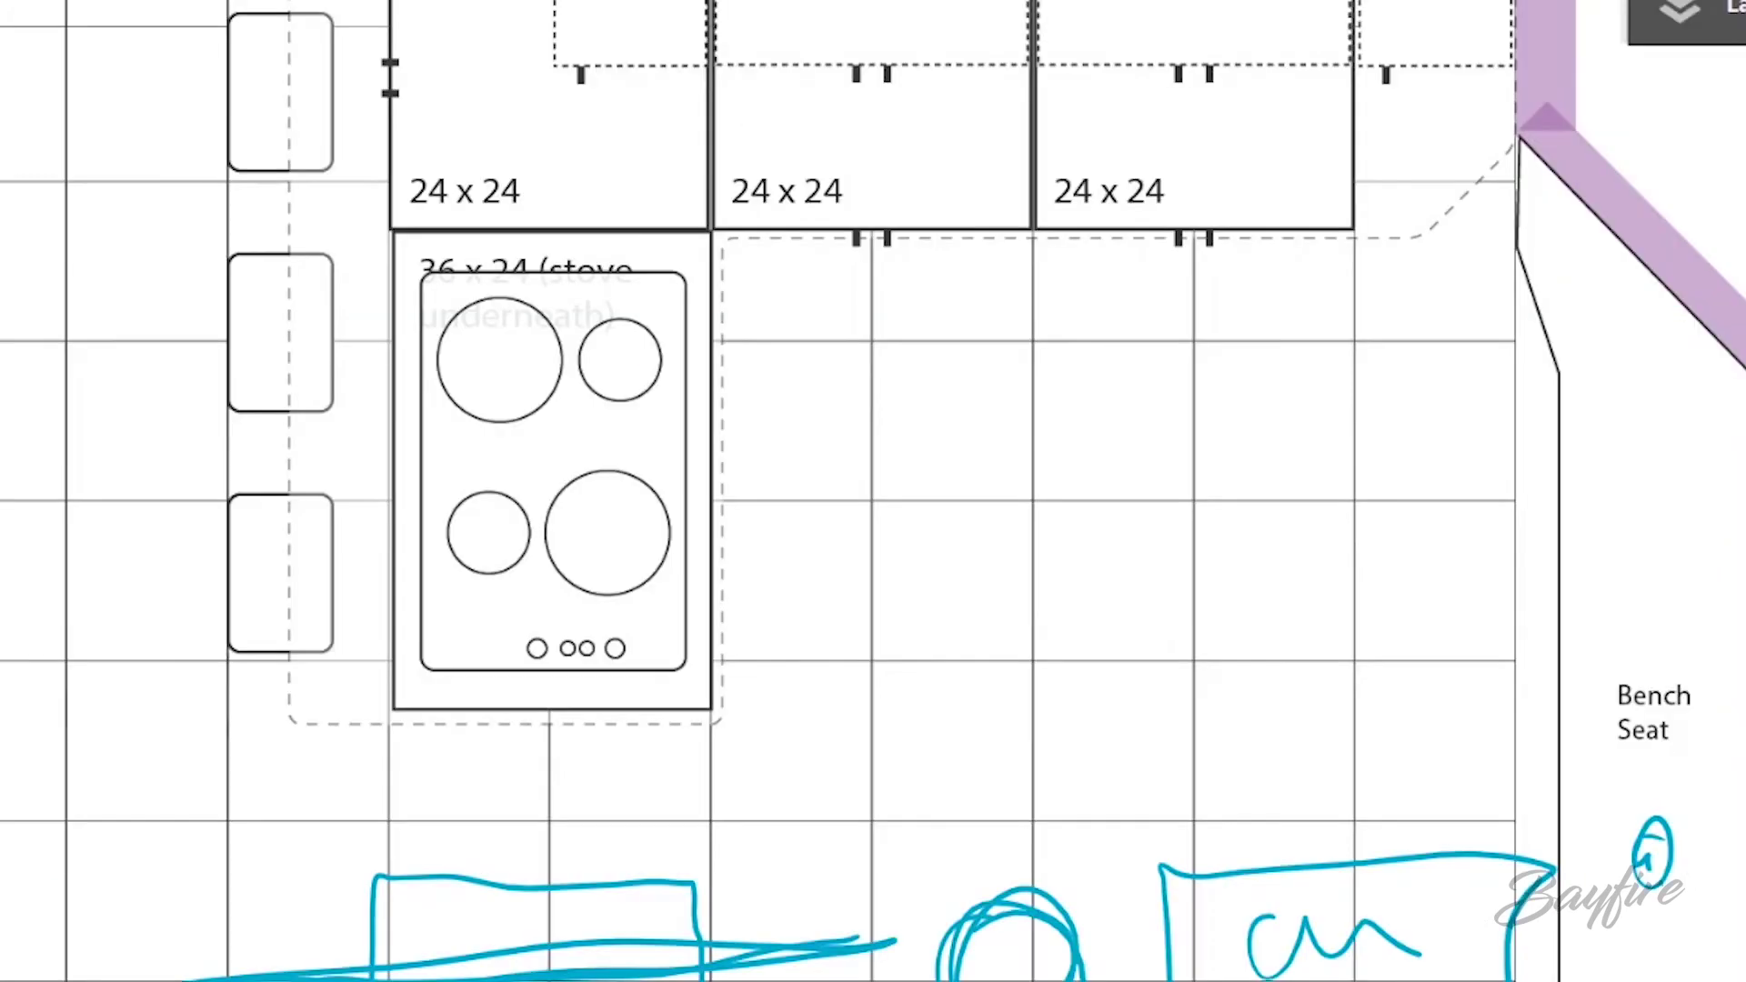
Outline the open oven door and the zone in front of the sink, and draw diagonal strokes through the space between.
mouse_move(712, 279)
mouse_down()
mouse_move(973, 262)
mouse_move(987, 678)
mouse_move(964, 662)
mouse_move(909, 267)
mouse_move(712, 282)
mouse_up()
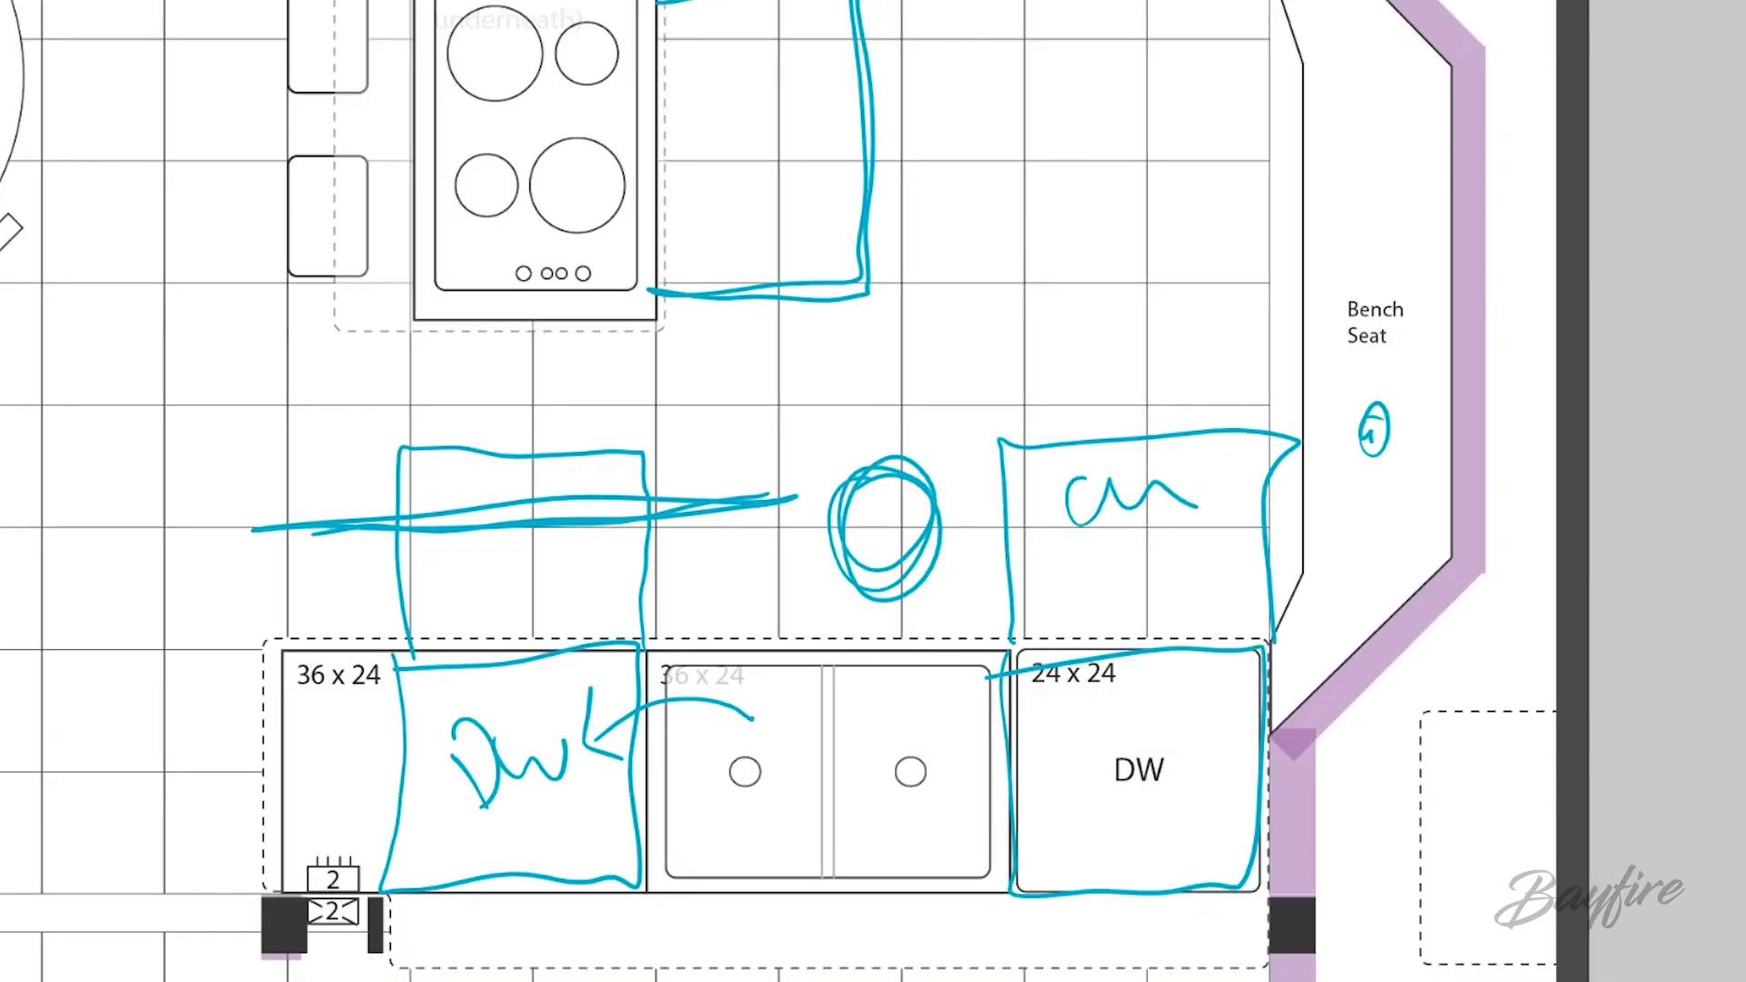
mouse_move(653, 345)
mouse_down()
mouse_move(662, 627)
mouse_move(977, 316)
mouse_up()
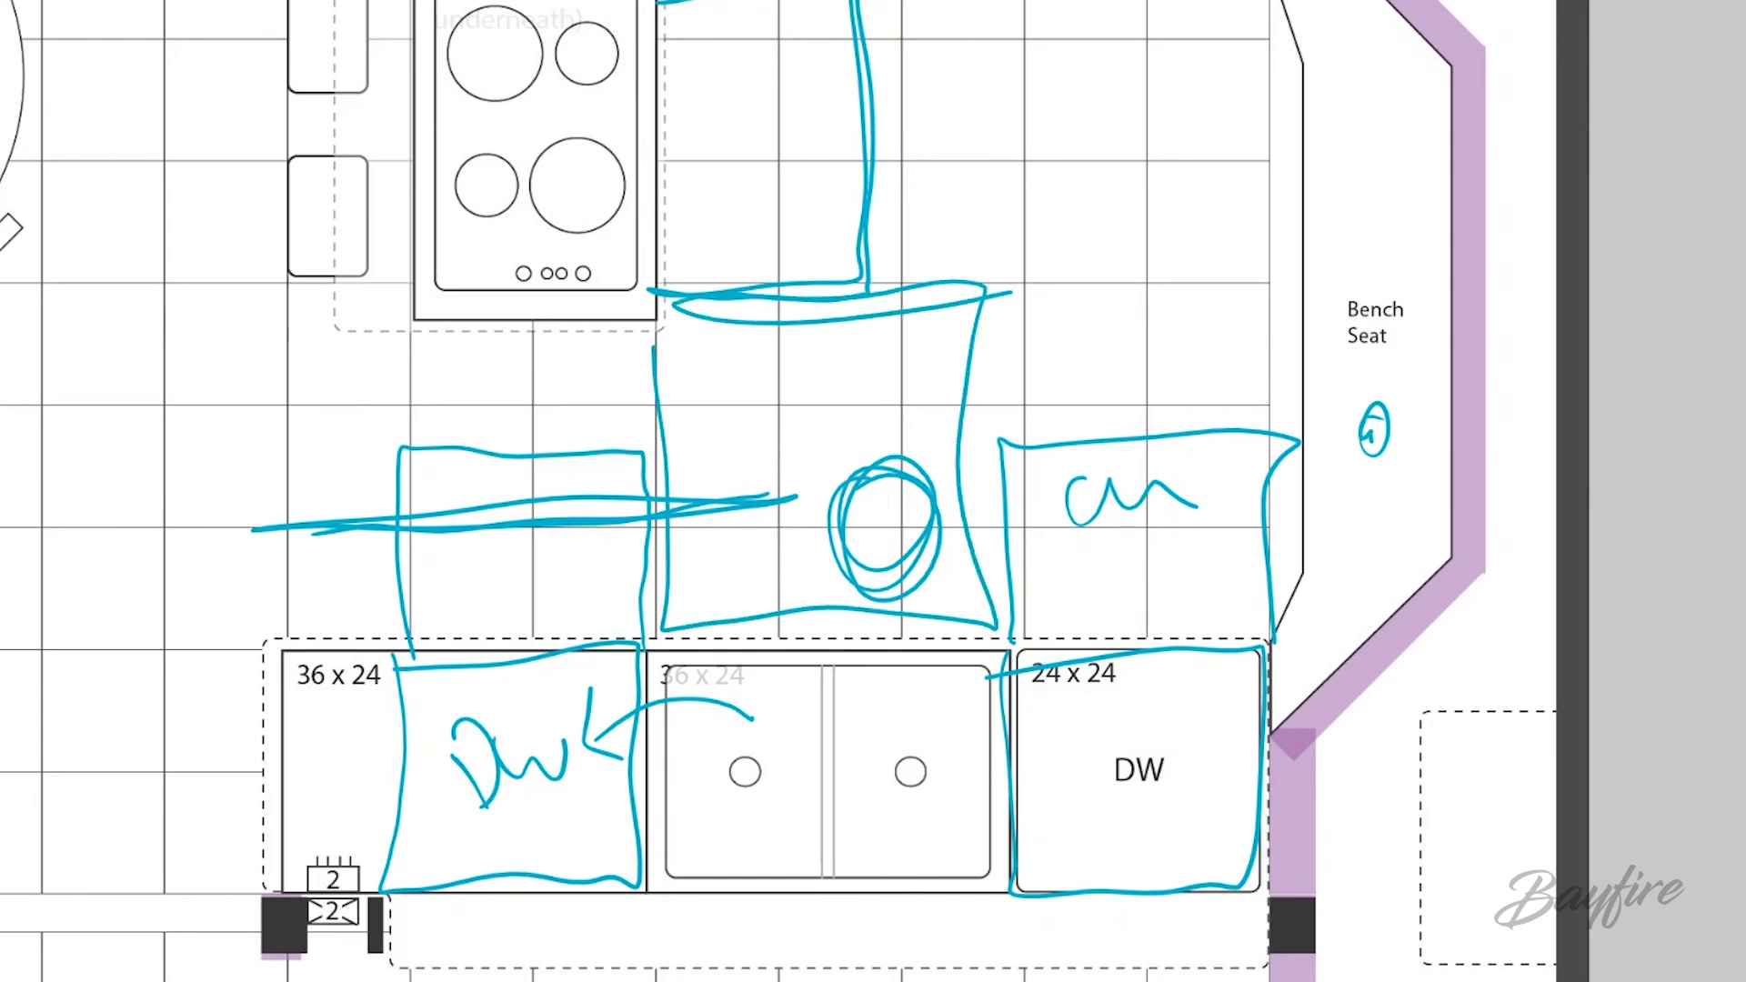
drag(909, 364, 1130, 188)
drag(868, 385, 1037, 271)
mouse_move(1105, 173)
mouse_down()
mouse_move(1181, 175)
mouse_move(1093, 150)
mouse_move(1189, 168)
mouse_move(1096, 180)
mouse_up()
mouse_move(846, 366)
mouse_down()
mouse_move(914, 446)
mouse_move(814, 352)
mouse_up()
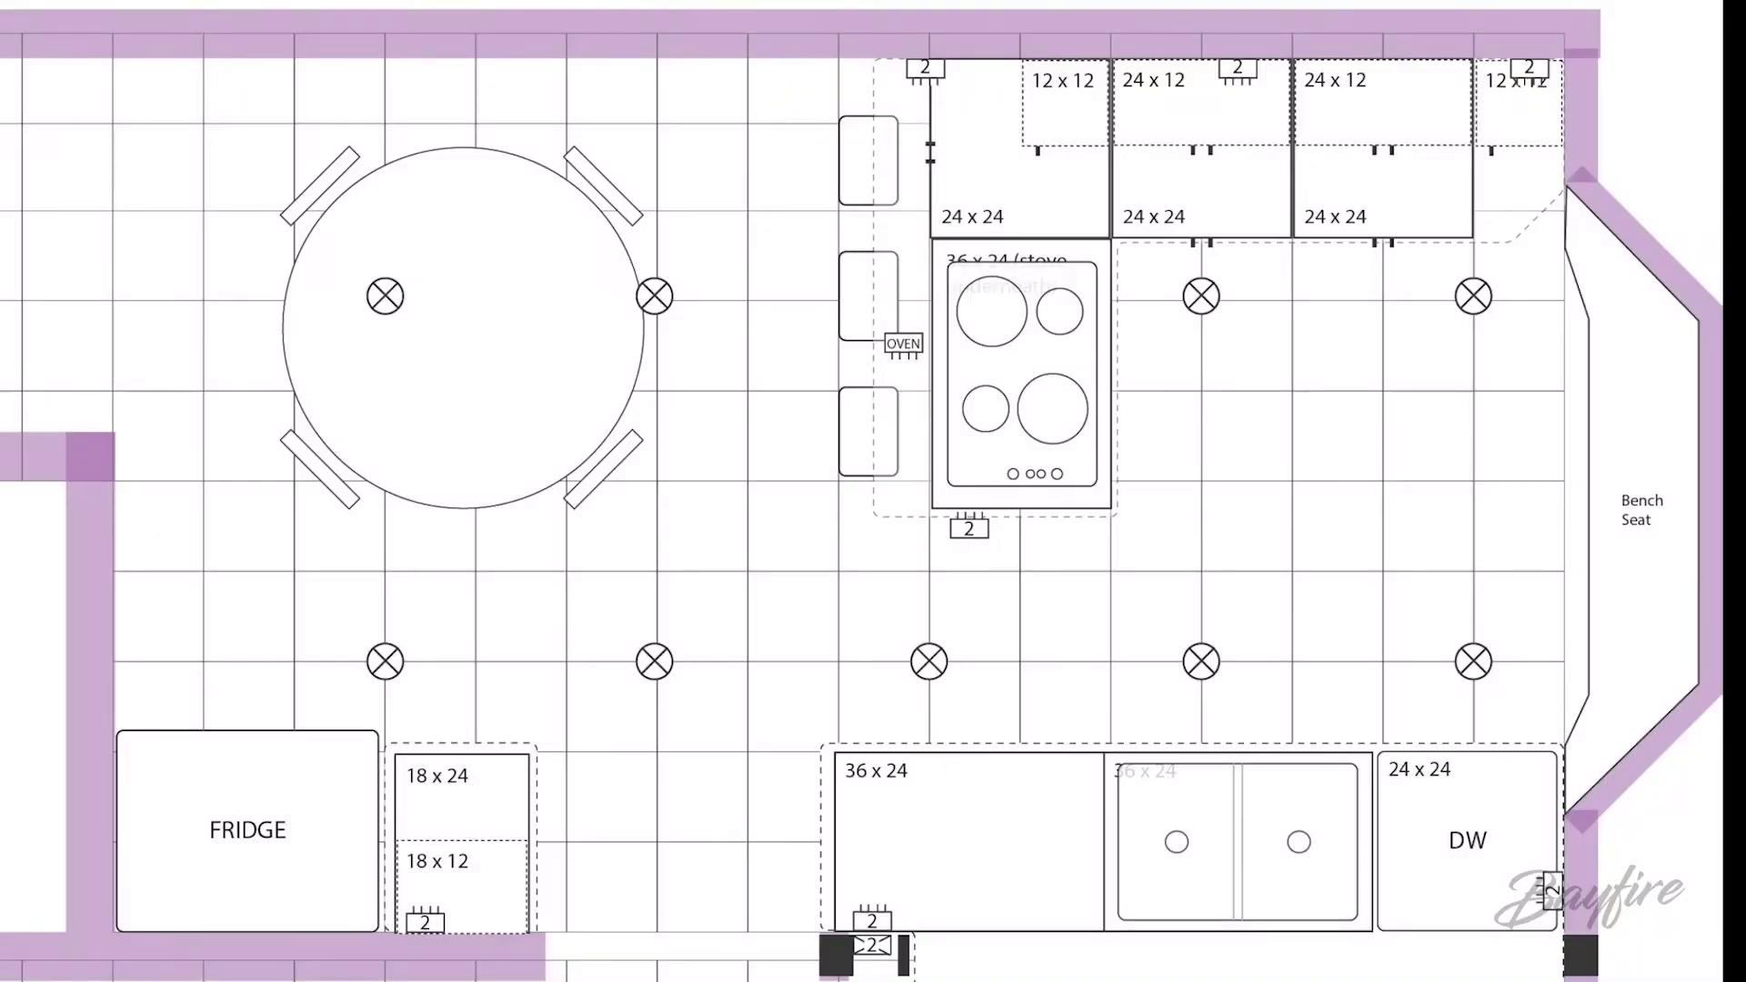
Circle in green the two upper-row light fixtures at the dining table.
drag(382, 251, 393, 337)
drag(660, 261, 662, 353)
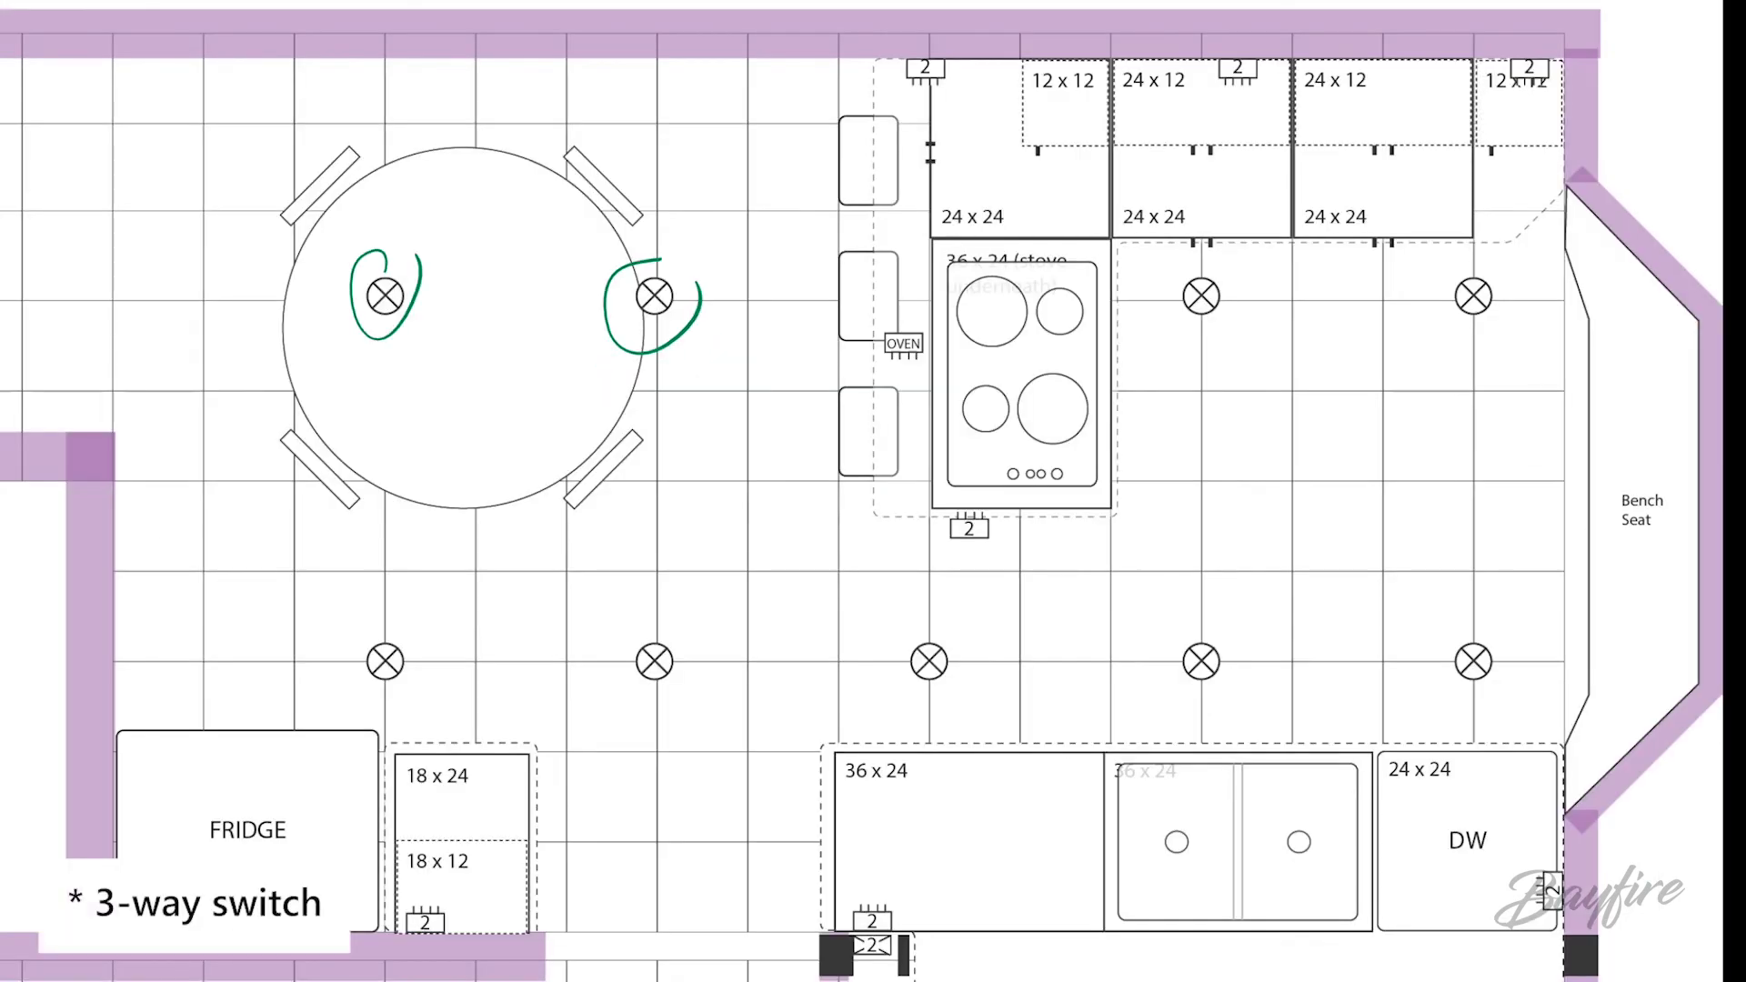
drag(145, 368, 169, 472)
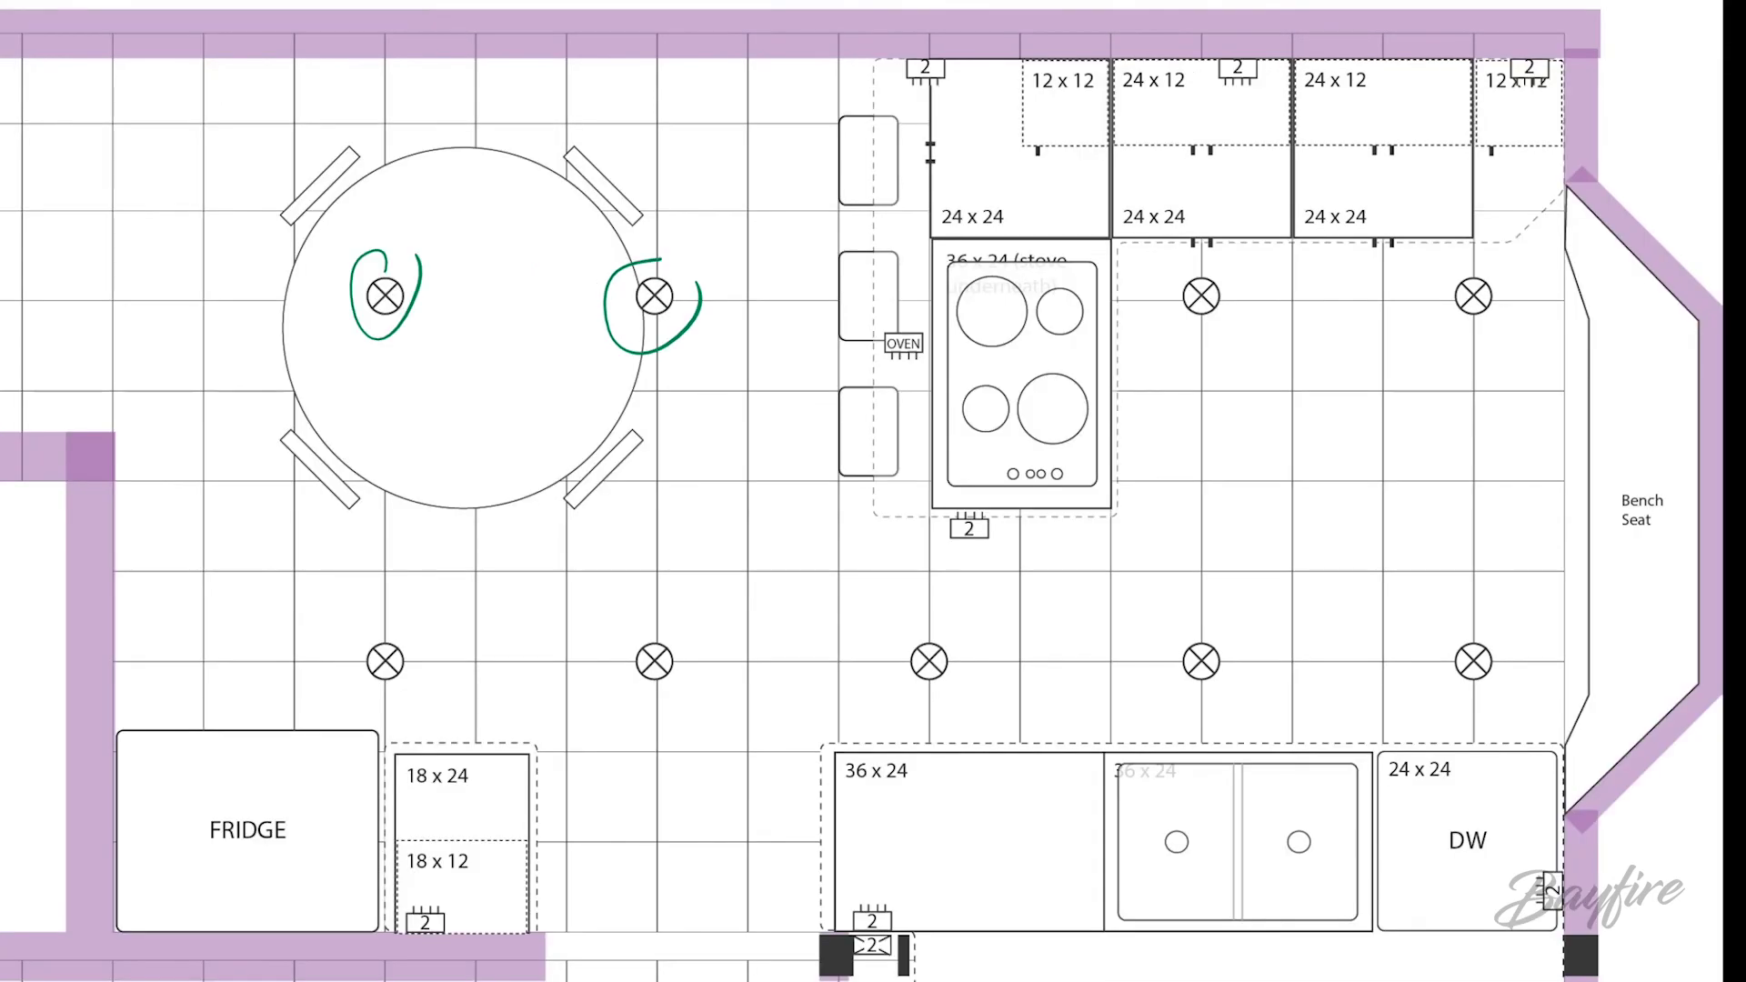
Circle the switch at the end of the lower counter, and draw lines from it to the nearest light and to marks below the counter.
mouse_move(899, 896)
mouse_down()
mouse_move(806, 932)
mouse_move(927, 925)
mouse_move(912, 887)
mouse_move(674, 677)
mouse_up()
drag(898, 923, 1184, 977)
mouse_move(1202, 942)
mouse_down()
mouse_move(1235, 935)
mouse_move(1213, 977)
mouse_up()
mouse_move(1261, 948)
mouse_down()
mouse_move(1310, 956)
mouse_move(1266, 976)
mouse_up()
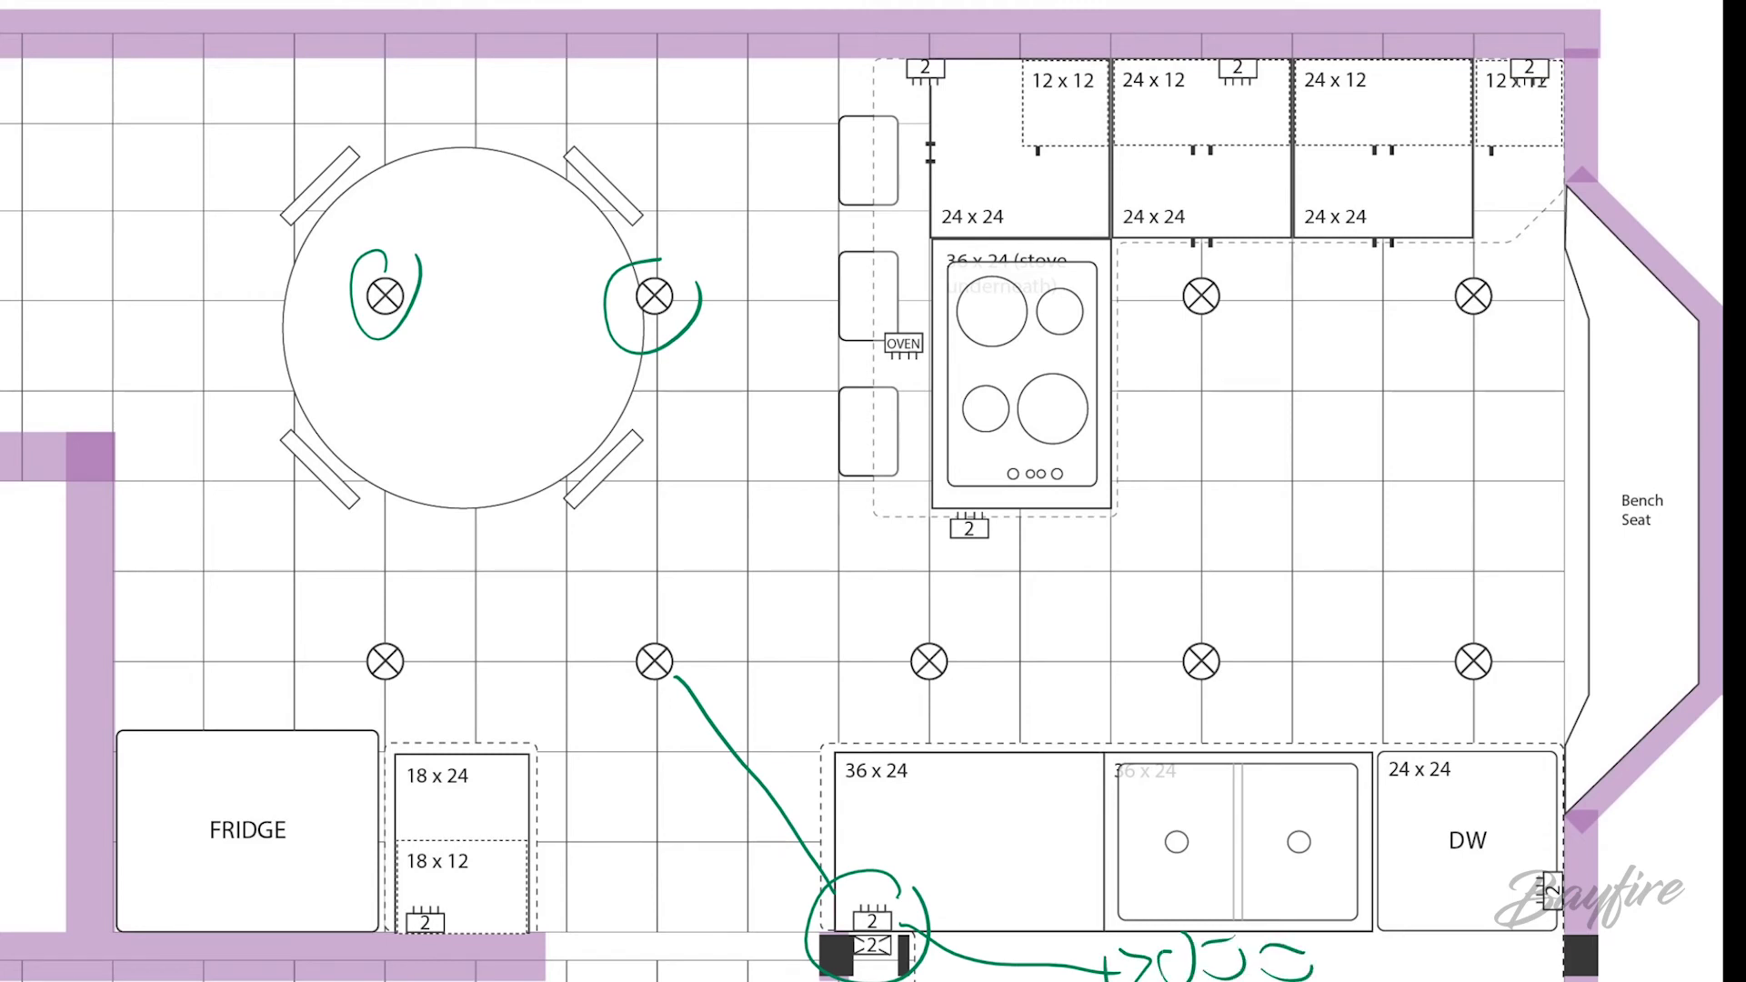
Trace the wiring path through all the light fixtures back to the switch, and hatch the wall strip beside the end 12 x 12 cabinet.
mouse_move(0, 634)
mouse_down()
mouse_move(48, 659)
mouse_move(290, 687)
mouse_move(386, 661)
mouse_move(378, 256)
mouse_move(665, 260)
mouse_move(663, 564)
mouse_move(764, 642)
mouse_move(927, 657)
mouse_move(922, 448)
mouse_move(955, 364)
mouse_move(1185, 309)
mouse_move(1211, 406)
mouse_move(1200, 656)
mouse_move(1441, 667)
mouse_move(1475, 305)
mouse_move(1535, 338)
mouse_move(1586, 516)
mouse_move(1412, 743)
mouse_move(1044, 806)
mouse_move(920, 884)
mouse_move(950, 919)
mouse_up()
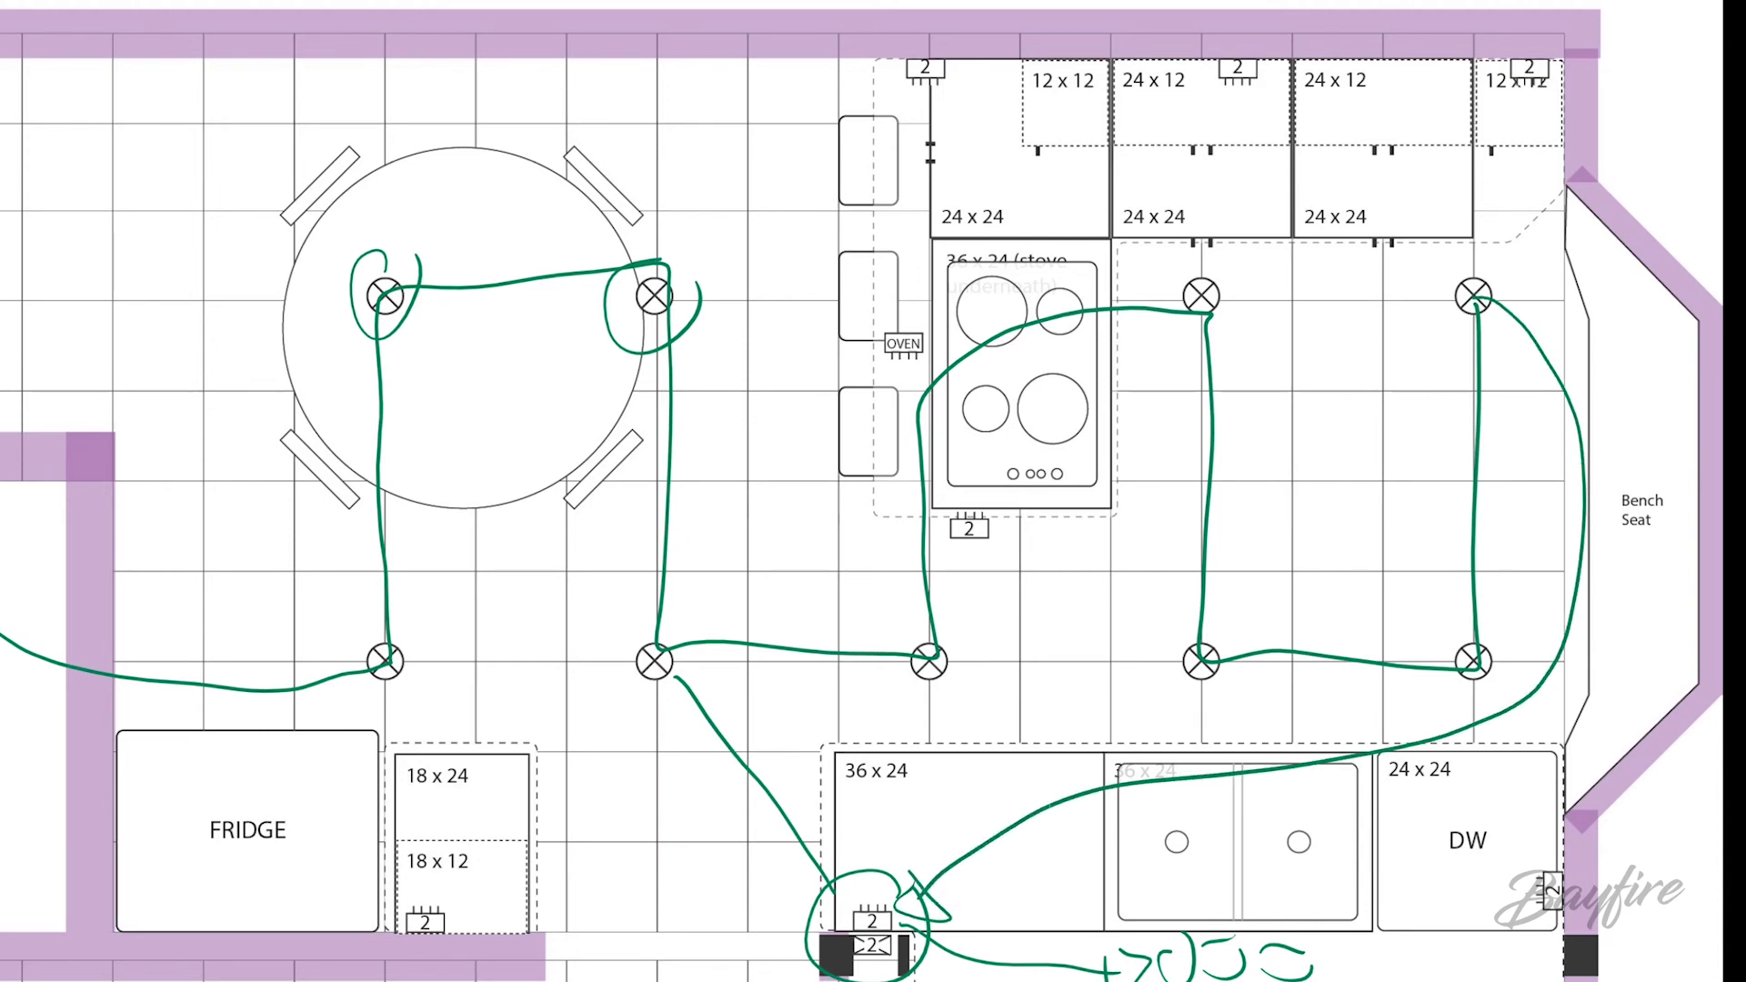
mouse_move(1537, 71)
mouse_down()
mouse_move(1524, 244)
mouse_move(1566, 64)
mouse_move(1532, 192)
mouse_move(1566, 235)
mouse_up()
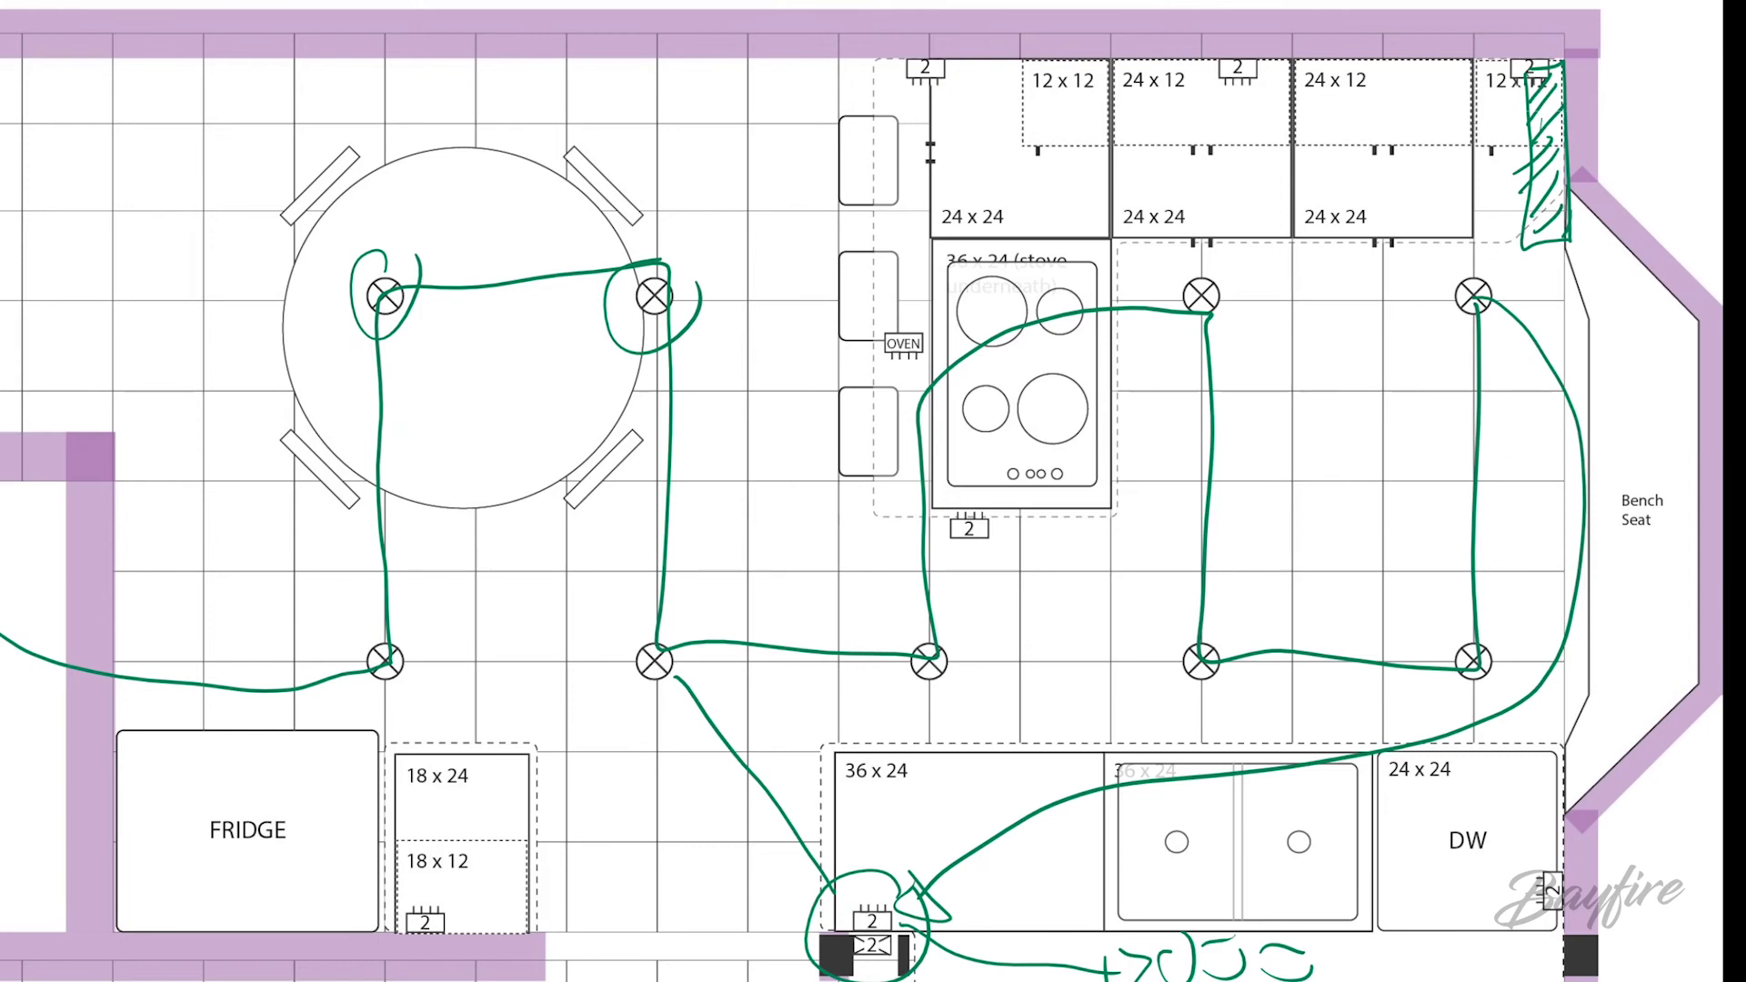
Undo the wall hatching, the wiring path and the marks around the switch, keeping the circles at the dining table lights.
key(ctrl+z)
key(ctrl+z)
key(ctrl+z)
key(ctrl+z)
key(ctrl+z)
key(ctrl+z)
key(ctrl+z)
key(ctrl+z)
key(ctrl+z)
key(ctrl+z)
key(ctrl+z)
key(ctrl+z)
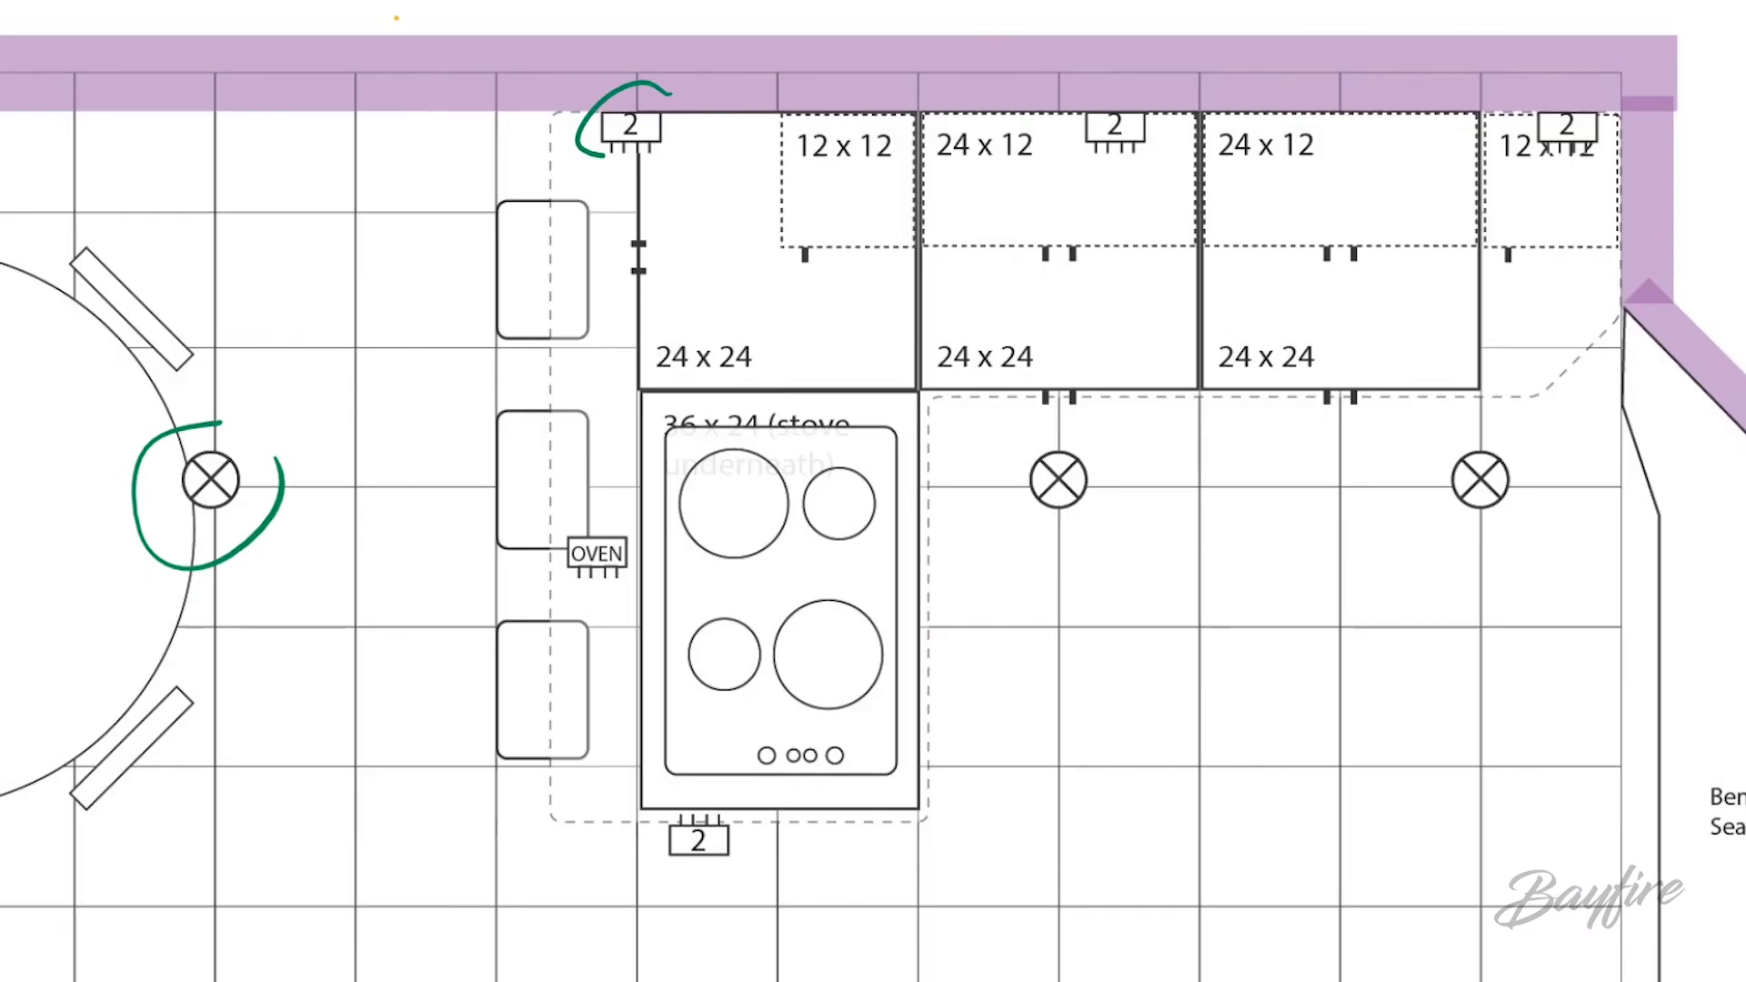
Circle the three outlets along the upper wall, and draw a looped mark at the side handles of the first 24 x 24 cabinet.
drag(945, 23, 956, 46)
mouse_move(1246, 46)
mouse_down()
mouse_move(1278, 92)
mouse_move(1254, 44)
mouse_up()
drag(1598, 91, 1583, 118)
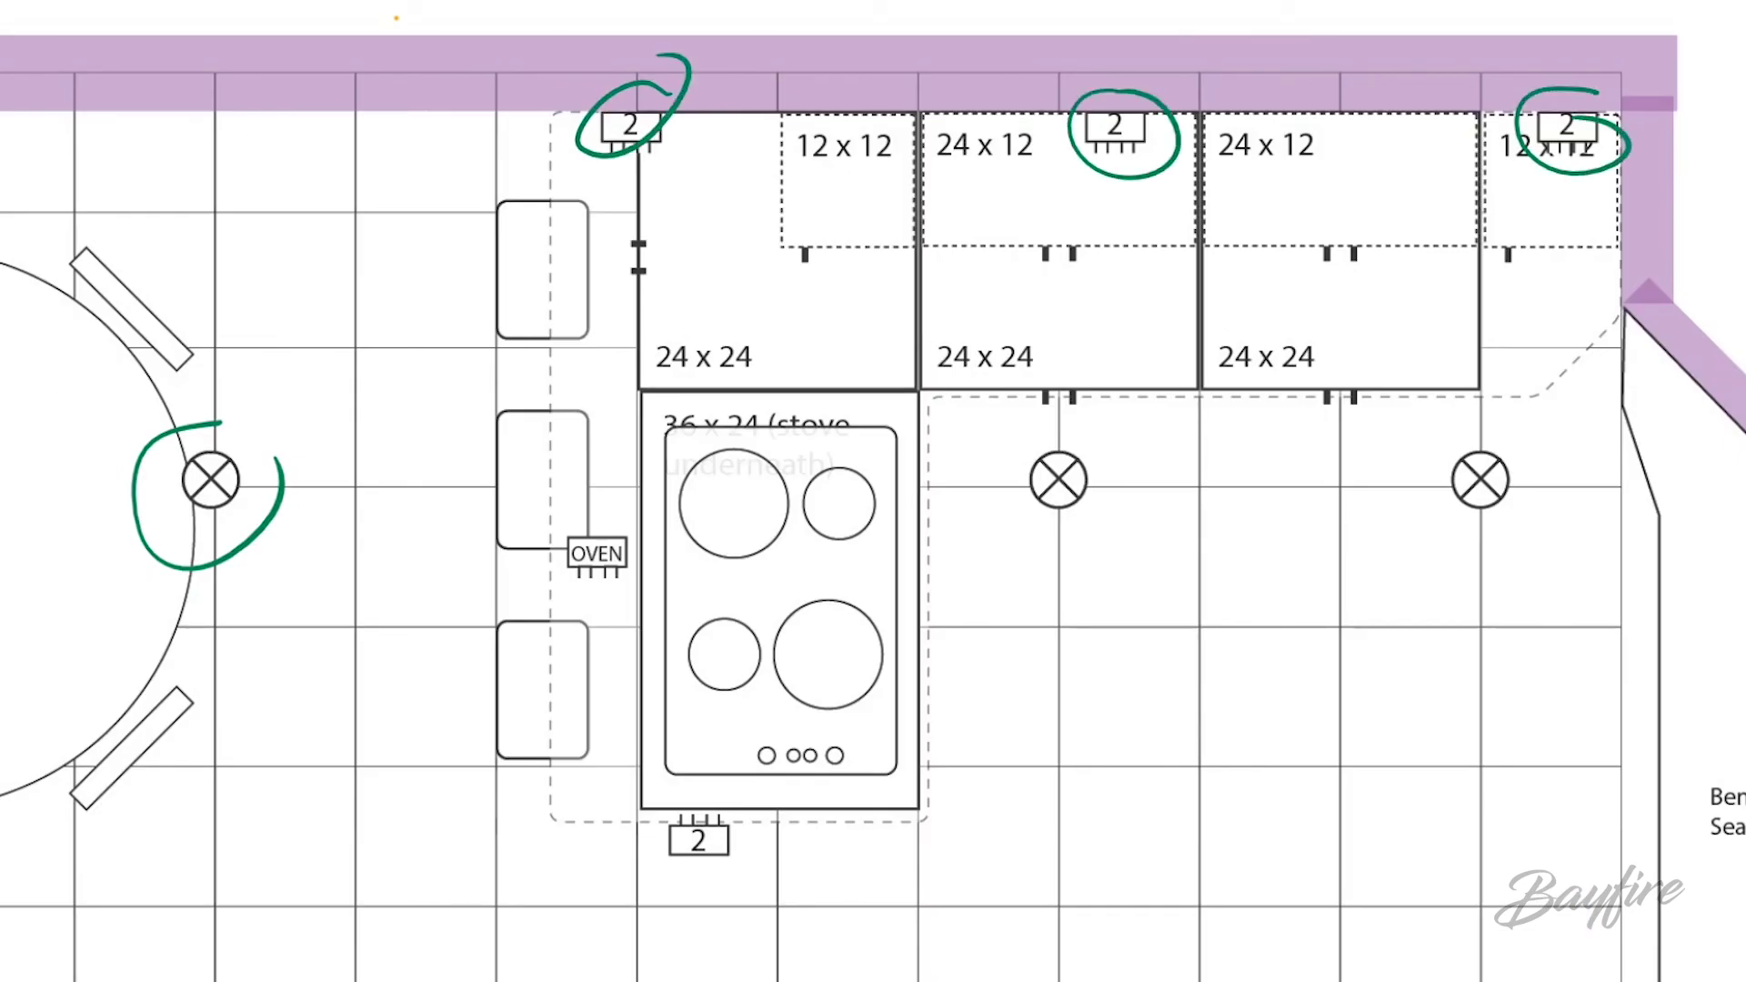
mouse_move(620, 179)
mouse_down()
mouse_move(617, 253)
mouse_move(641, 244)
mouse_up()
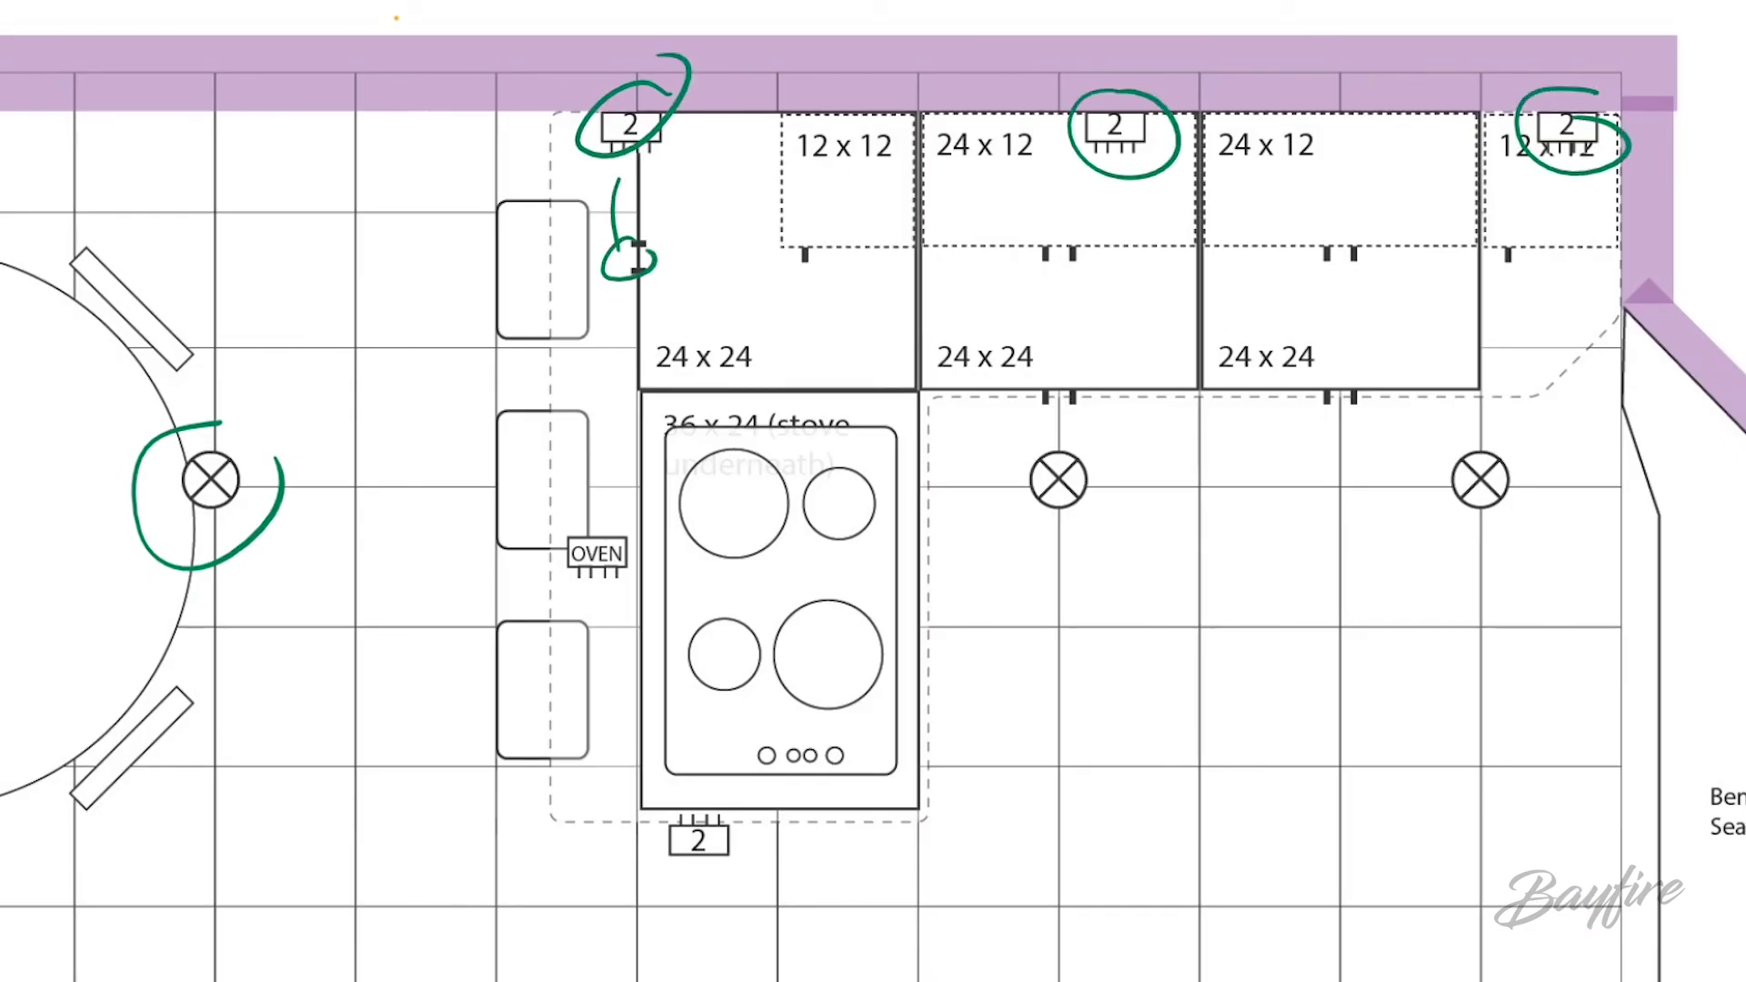
Draw an asterisk near each of the three circled outlets: at the upper stool, the middle 24 x 24 cabinet and the corner.
drag(437, 207, 525, 273)
drag(519, 202, 434, 309)
drag(482, 198, 477, 301)
drag(437, 245, 496, 247)
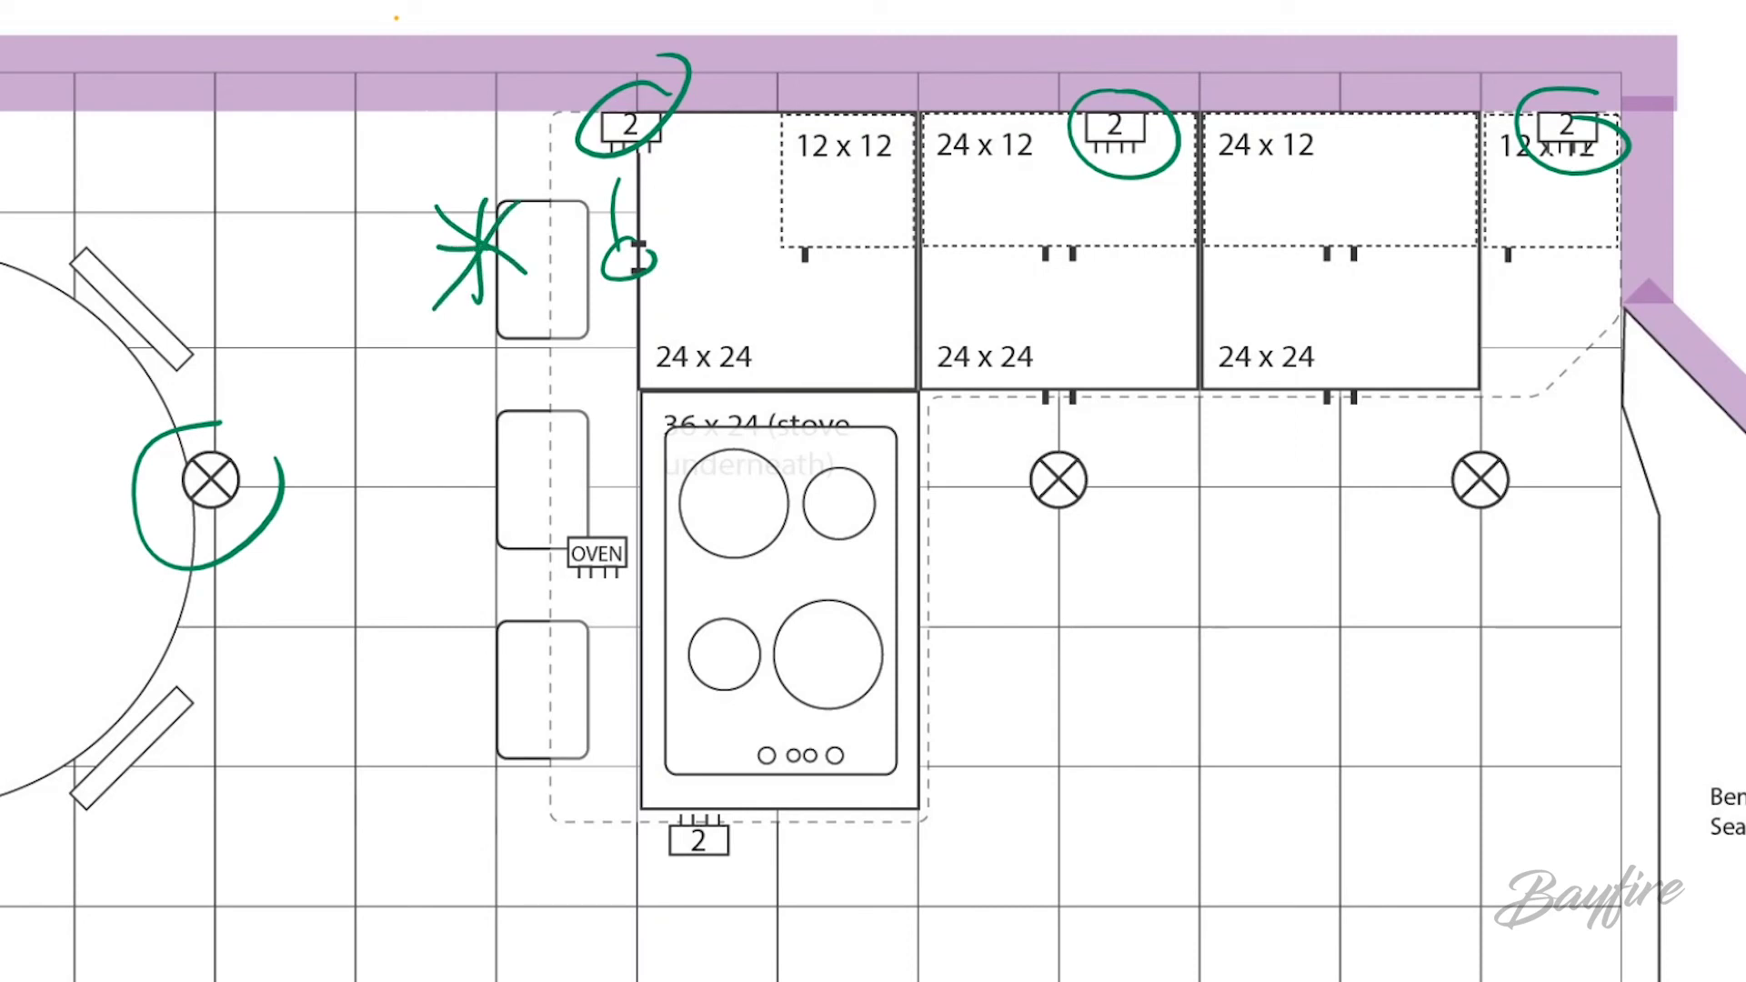
drag(1114, 227, 1111, 313)
drag(1065, 277, 1162, 291)
drag(1063, 248, 1105, 284)
drag(1133, 241, 1064, 328)
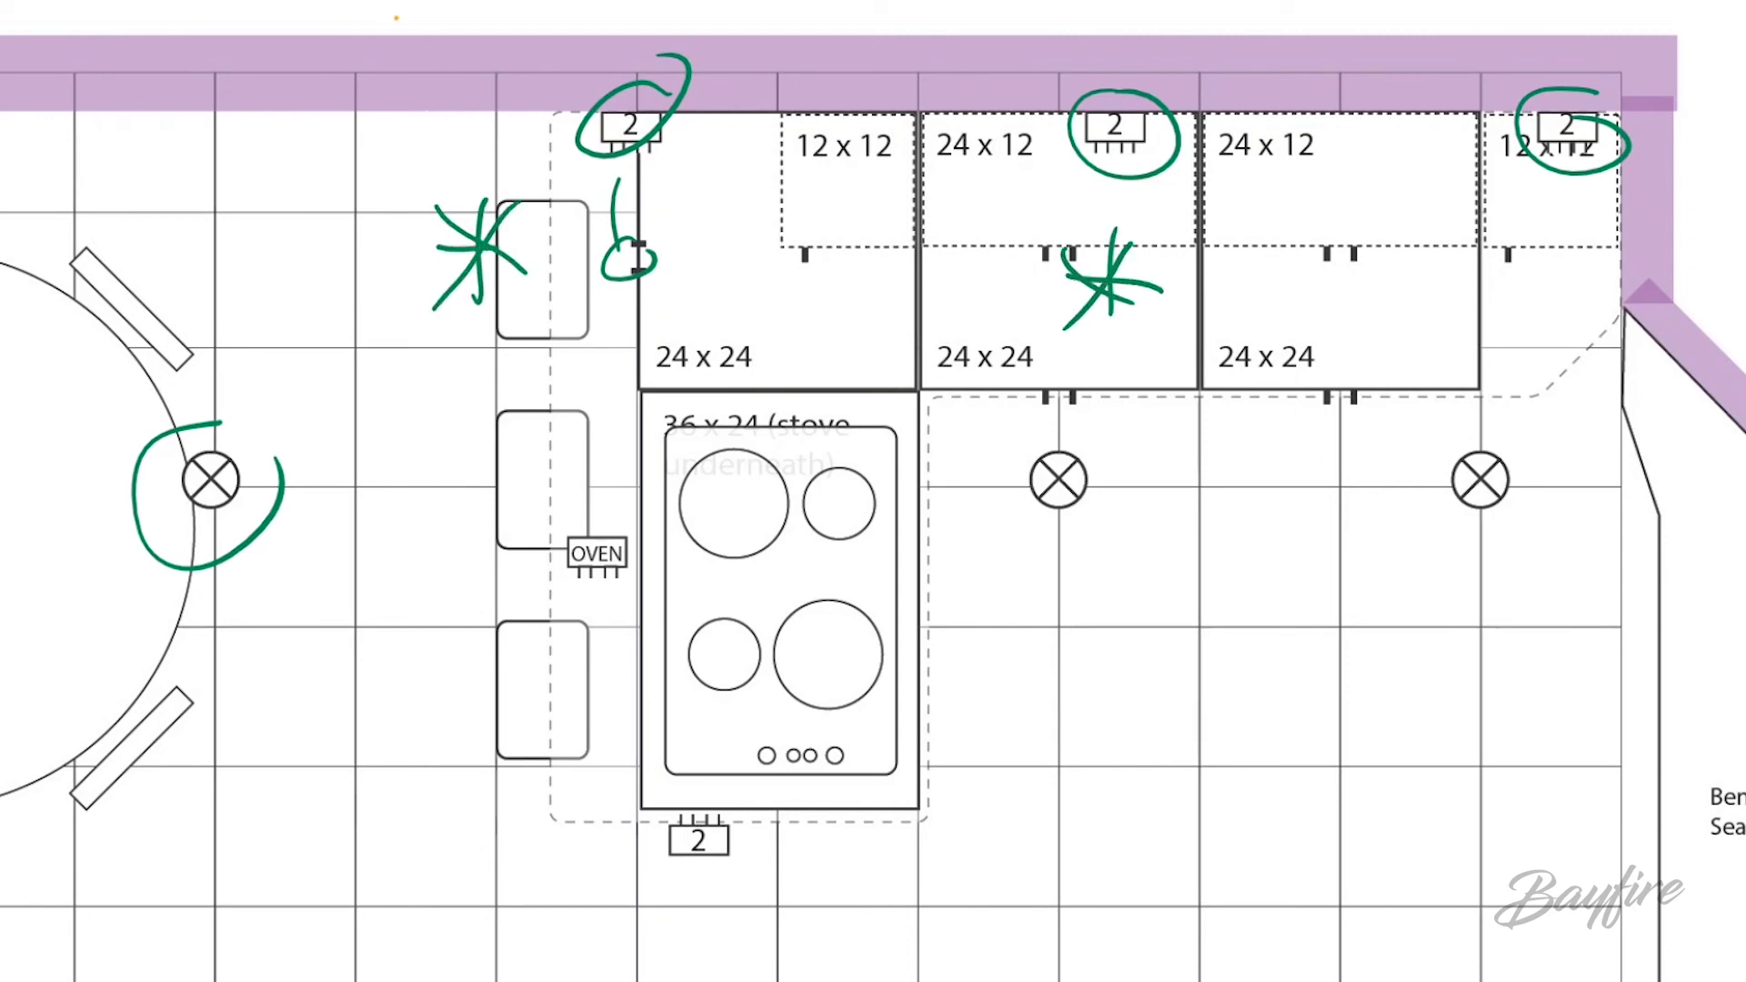
drag(1521, 211, 1514, 291)
mouse_move(1482, 257)
mouse_down()
mouse_move(1550, 253)
mouse_move(1531, 275)
mouse_up()
drag(1535, 213, 1472, 287)
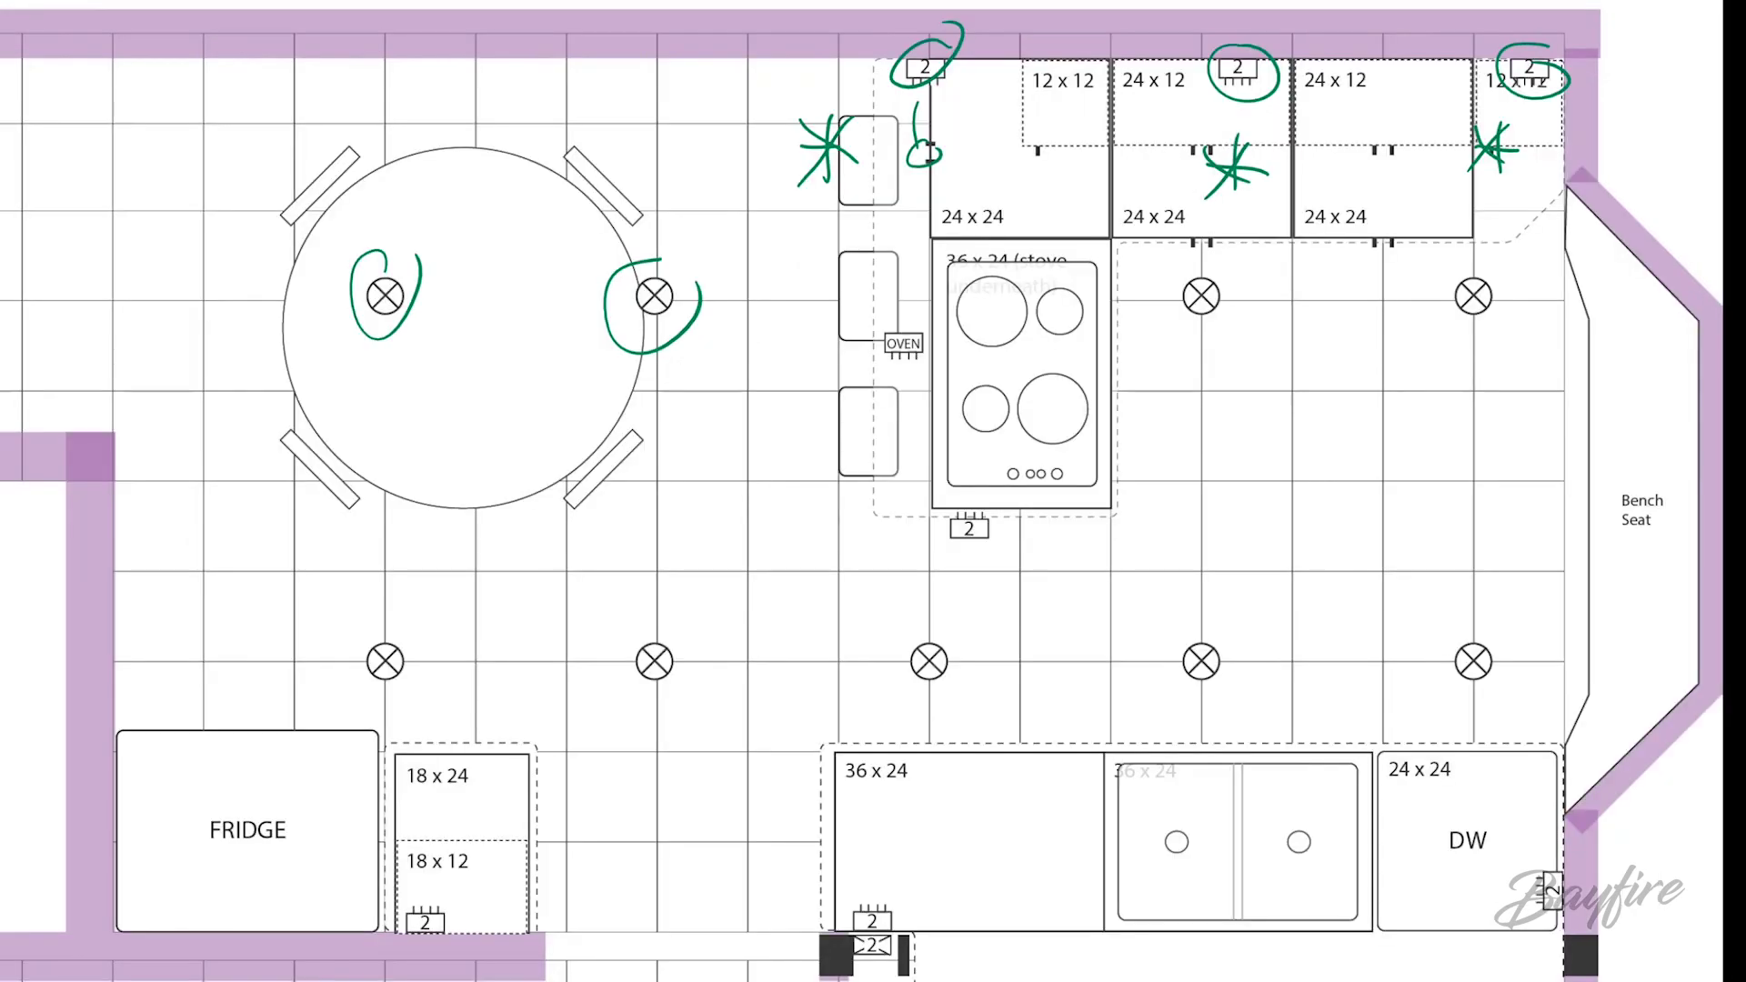
Circle the outlet at the 18 x 12 cabinet beside the fridge and hatch the circled area.
mouse_move(459, 878)
mouse_down()
mouse_move(445, 978)
mouse_move(439, 881)
mouse_up()
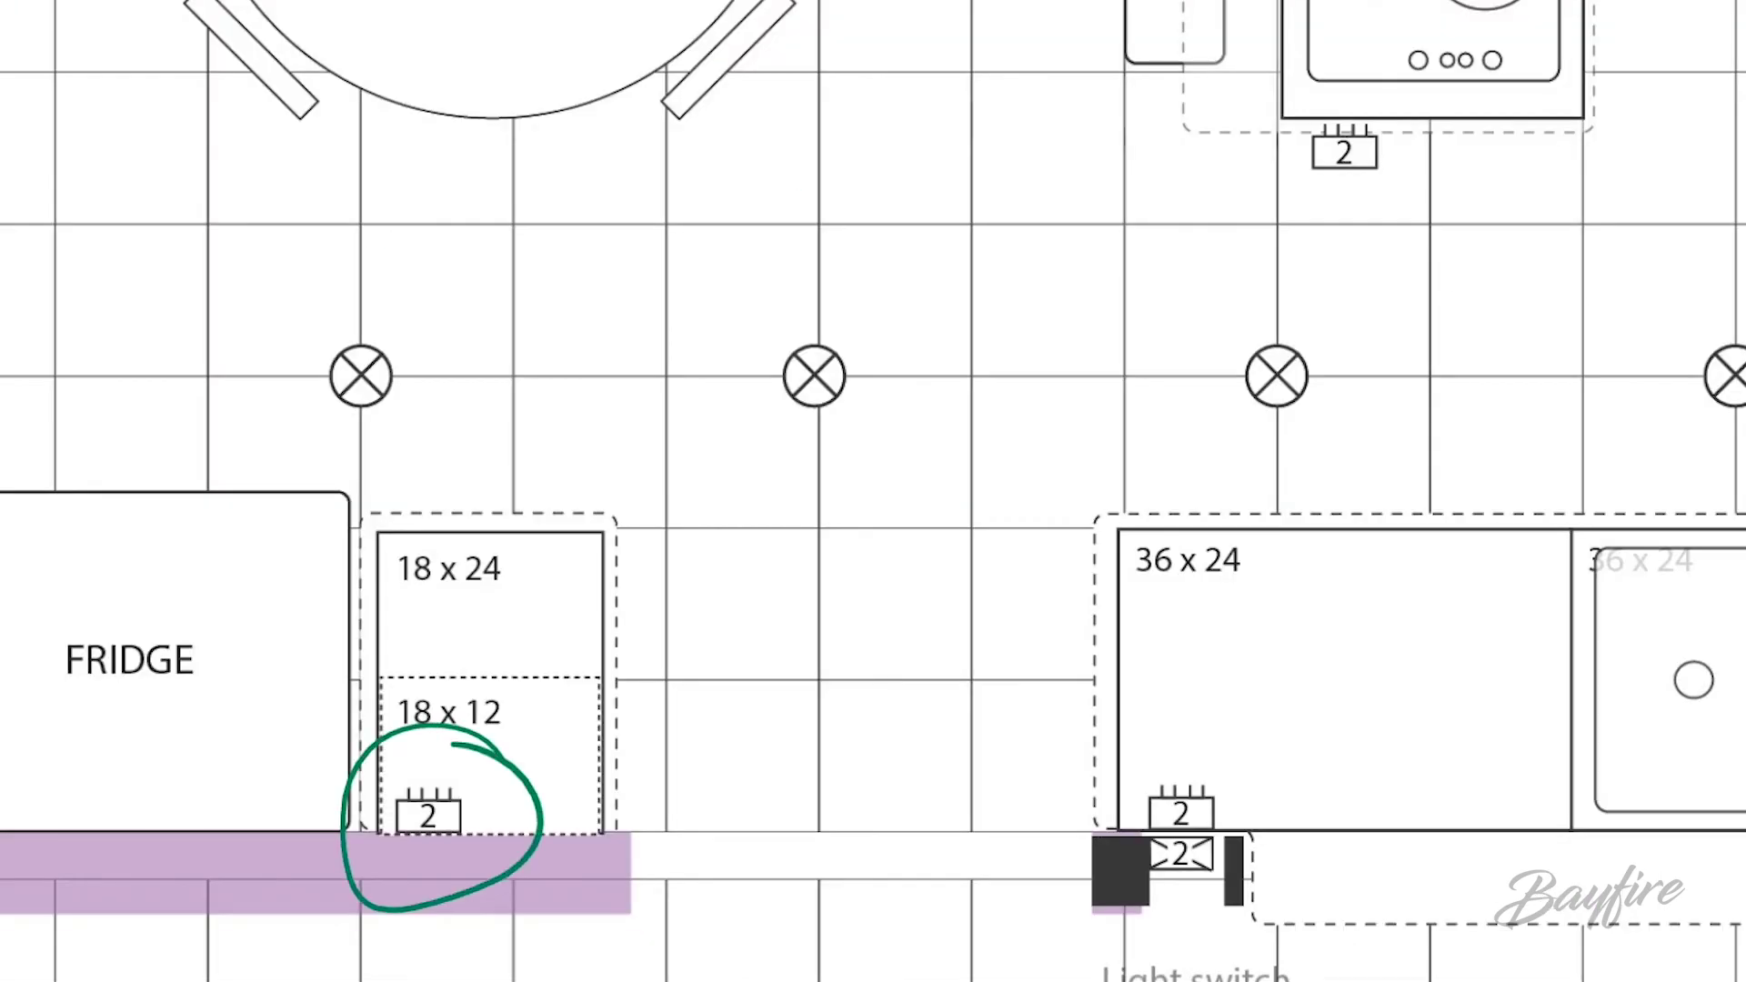
drag(342, 780, 382, 889)
mouse_move(373, 737)
mouse_down()
mouse_move(417, 889)
mouse_move(453, 864)
mouse_up()
drag(453, 728, 480, 829)
drag(500, 765, 512, 833)
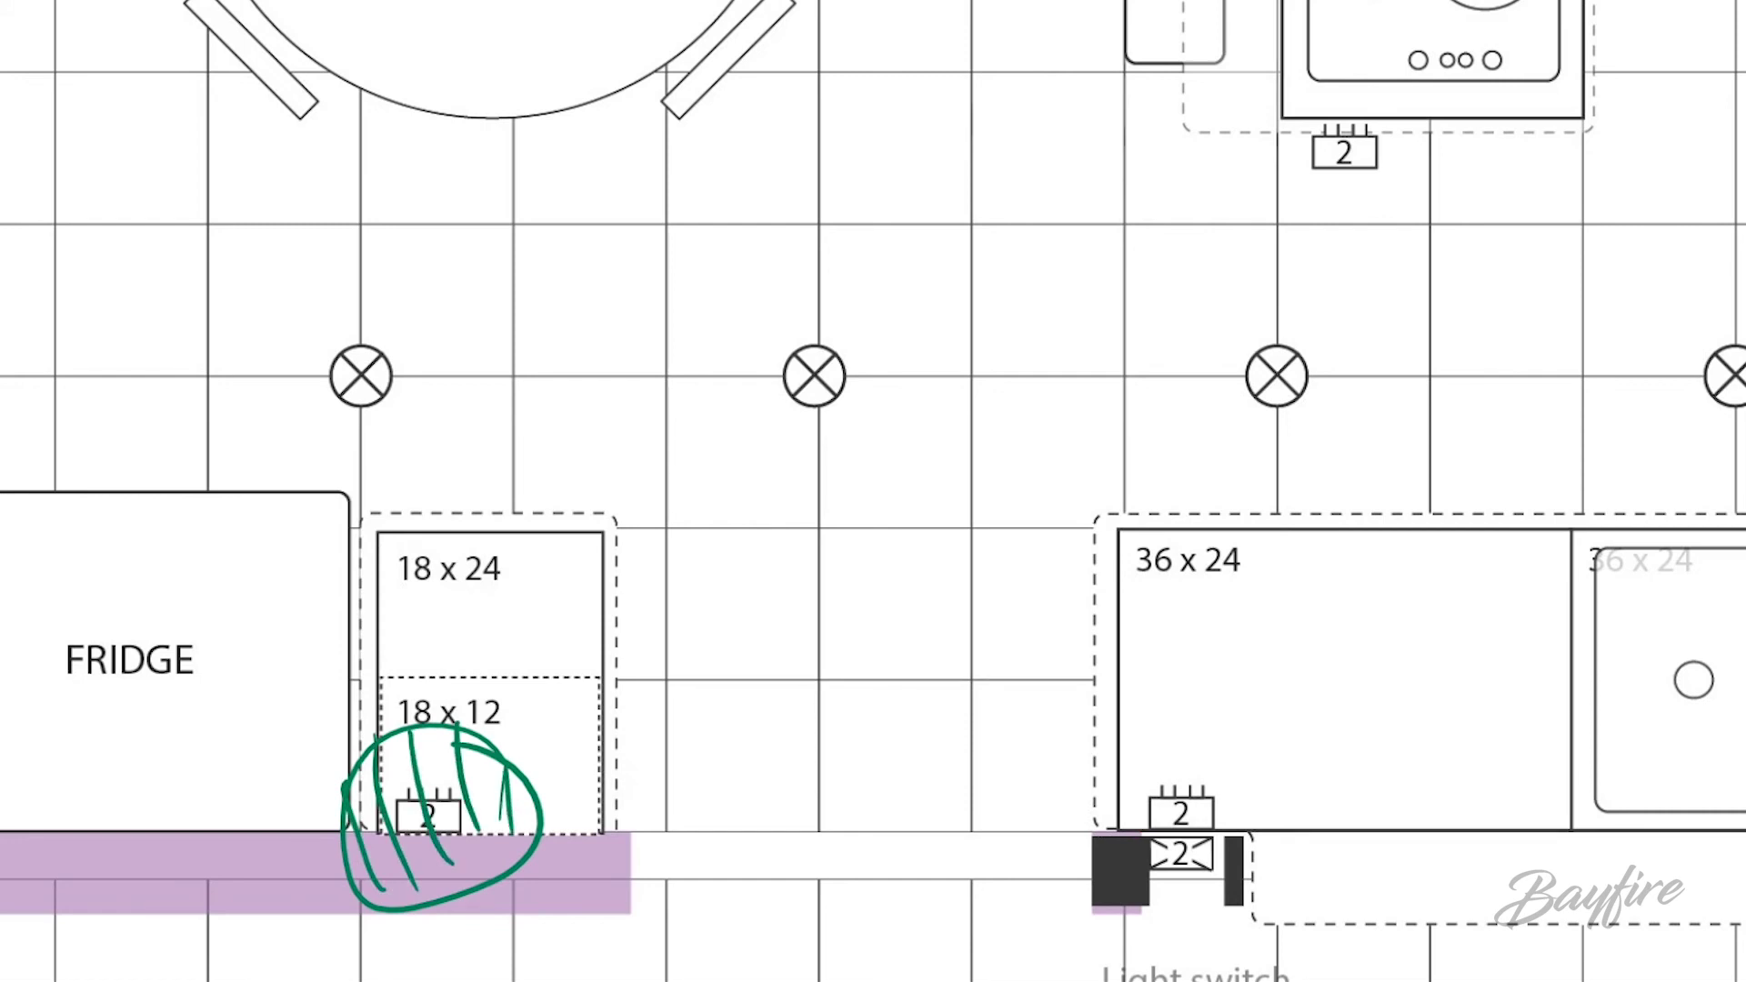
Circle the stacked outlet and switch by the 36 x 24 cabinet with pointer strokes, and circle the dishwasher outlet beneath a boxed V.
mouse_move(1250, 790)
mouse_down()
mouse_move(1157, 774)
mouse_move(1269, 773)
mouse_up()
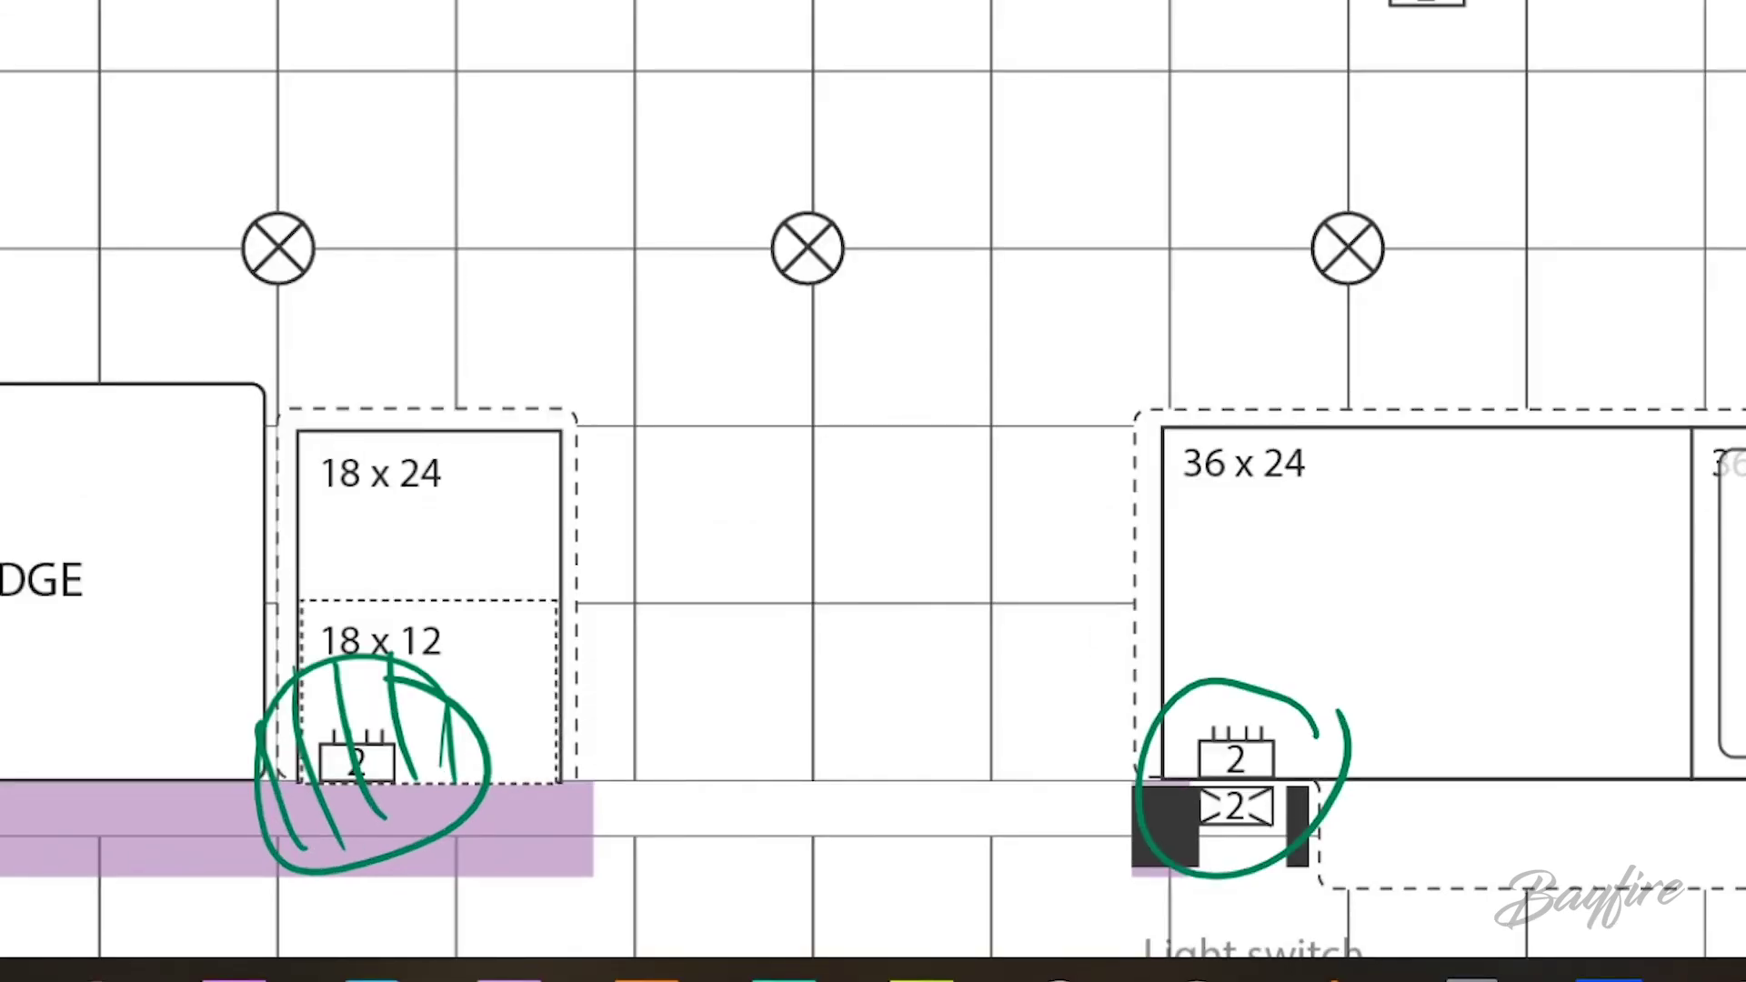
mouse_move(1402, 594)
mouse_down()
mouse_move(1272, 730)
mouse_move(1219, 629)
mouse_up()
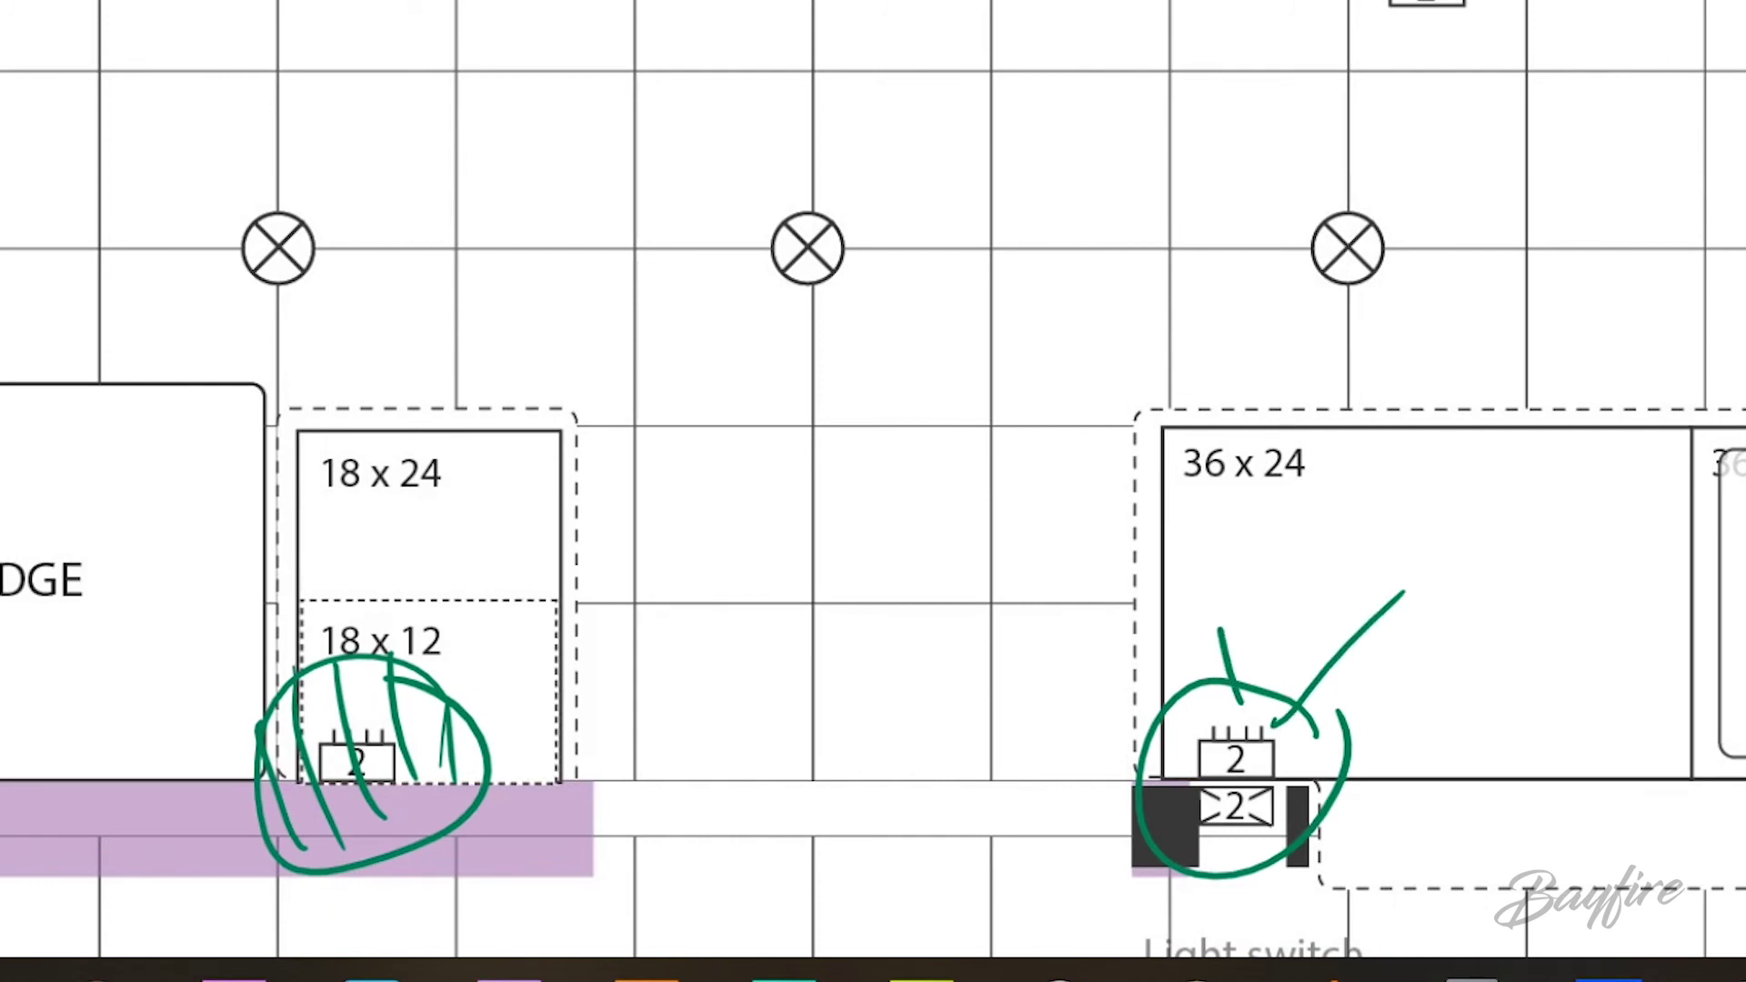
mouse_move(1587, 592)
mouse_down()
mouse_move(1467, 682)
mouse_move(1596, 590)
mouse_up()
mouse_move(1503, 621)
mouse_down()
mouse_move(1532, 665)
mouse_move(1536, 621)
mouse_up()
drag(1600, 704, 1609, 719)
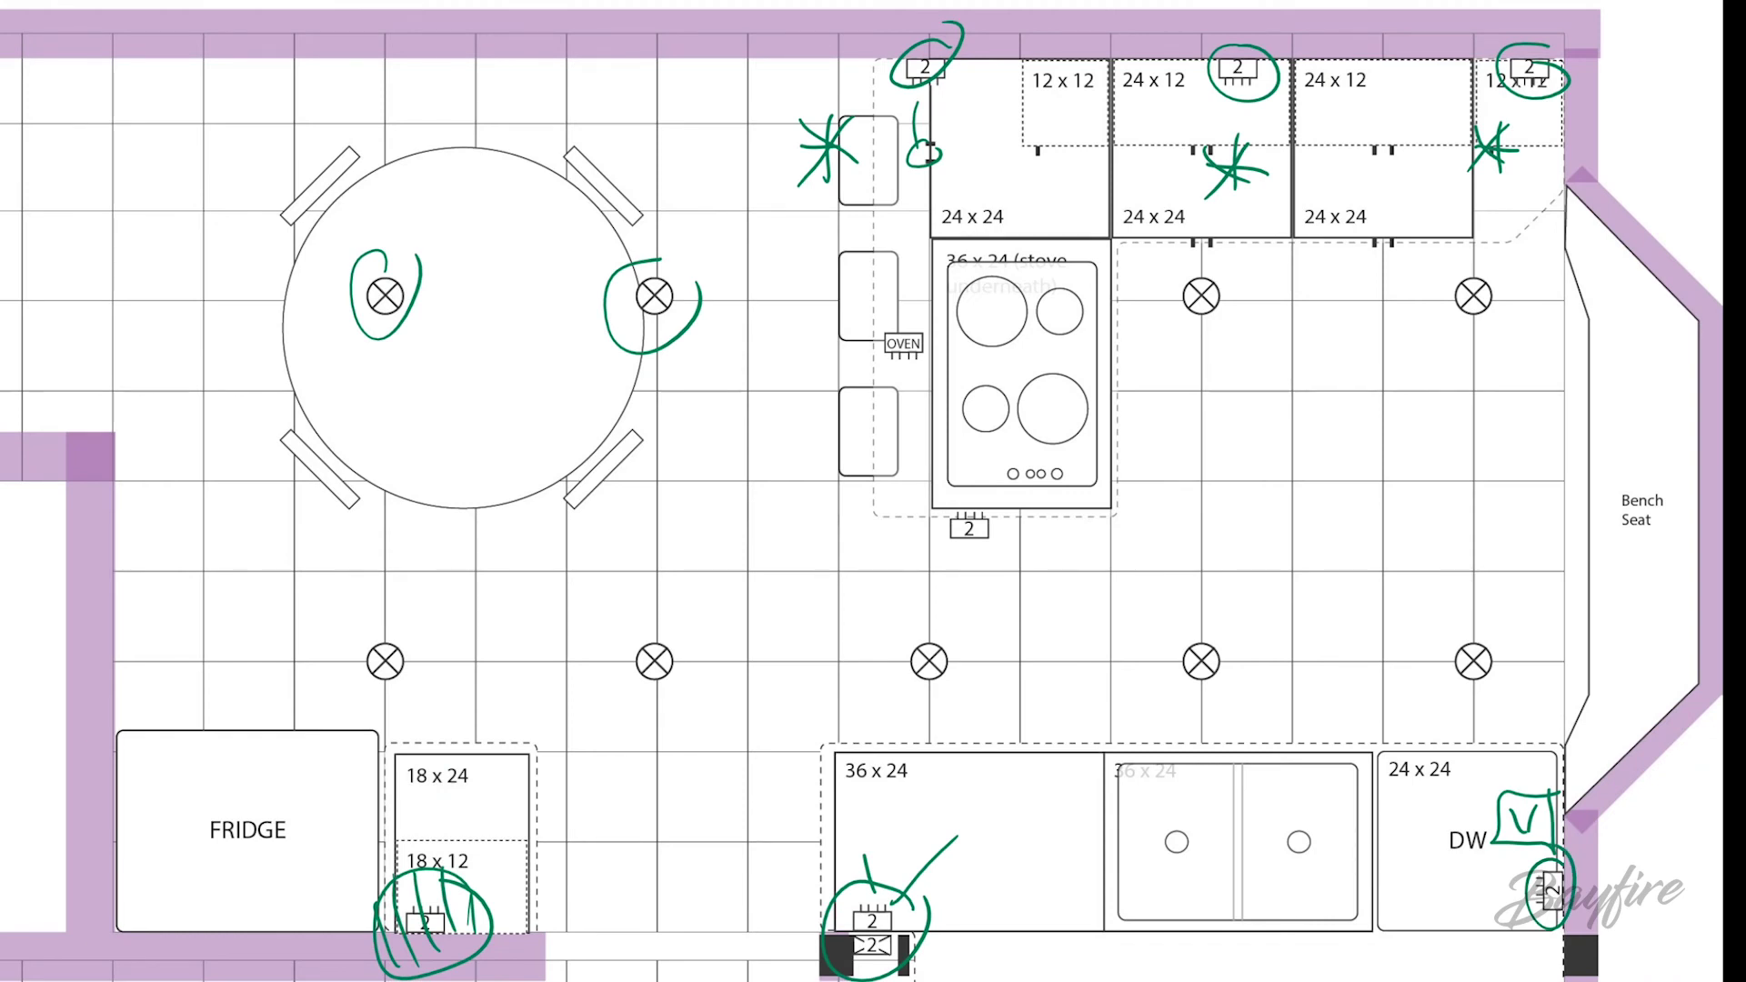
Outline the sink cabinet and loop again around the outlets at both ends of the sink counter.
mouse_move(1091, 738)
mouse_down()
mouse_move(1099, 936)
mouse_move(1392, 935)
mouse_move(1174, 744)
mouse_move(1124, 742)
mouse_up()
mouse_move(869, 866)
mouse_down()
mouse_move(936, 910)
mouse_move(909, 896)
mouse_up()
click(1573, 838)
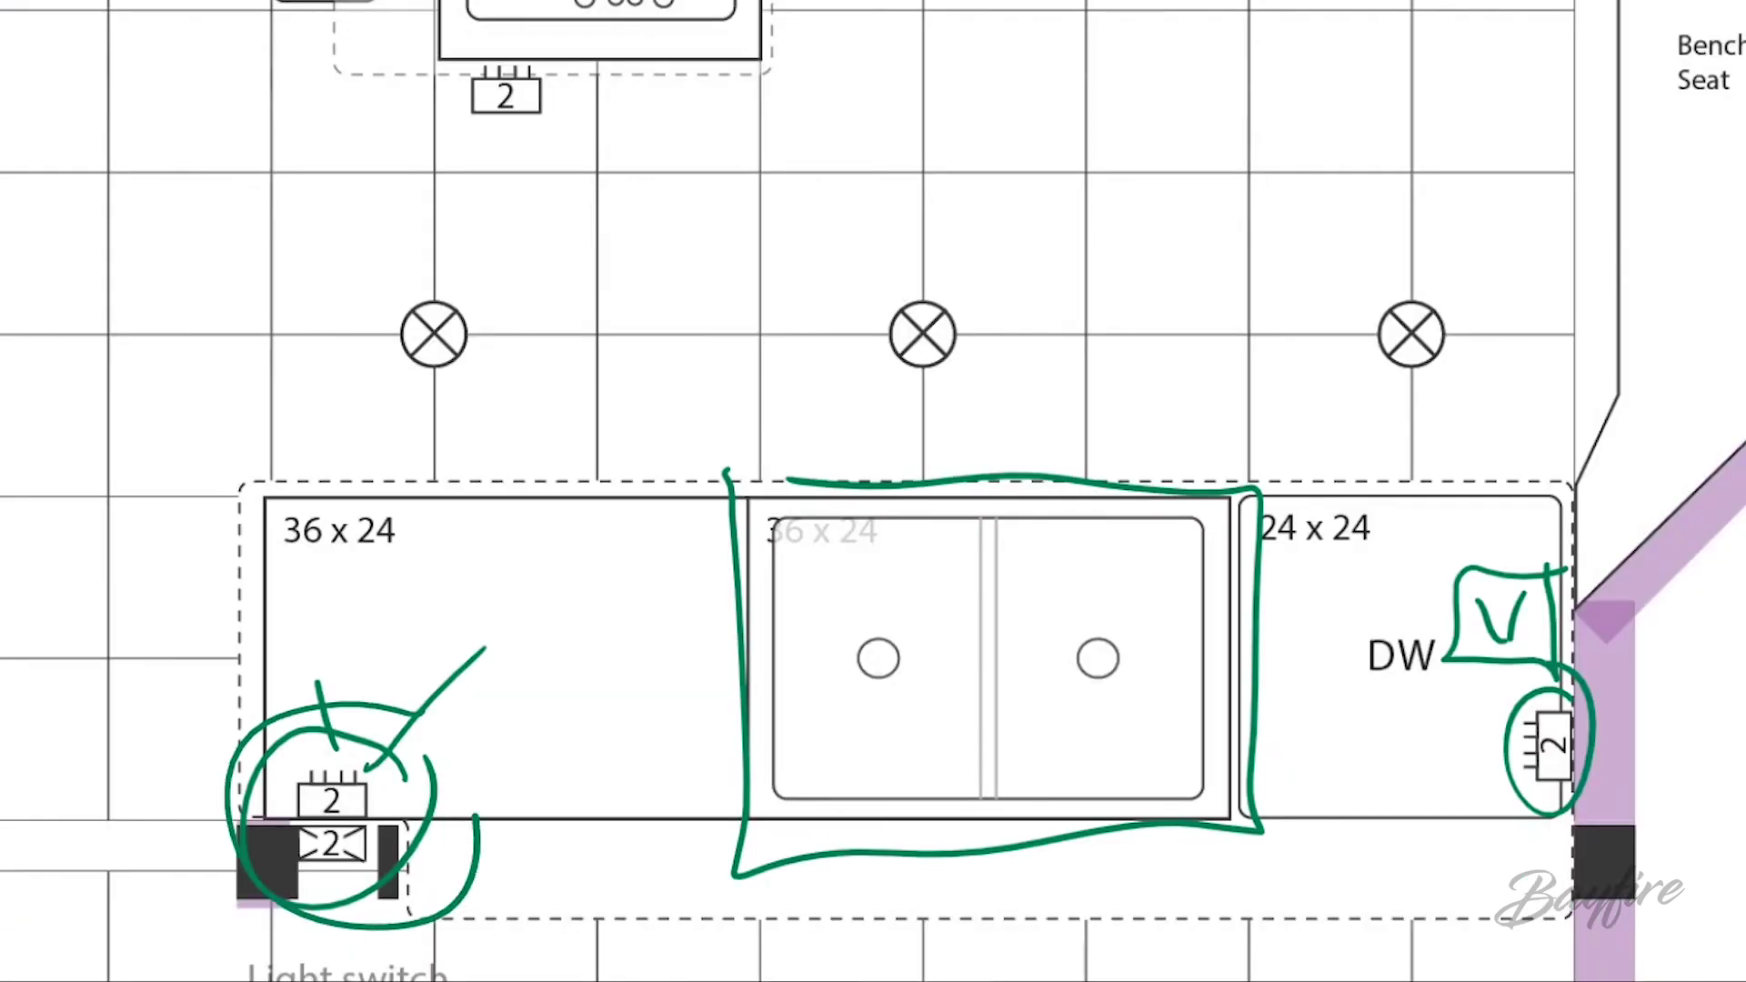
drag(1598, 653, 1582, 693)
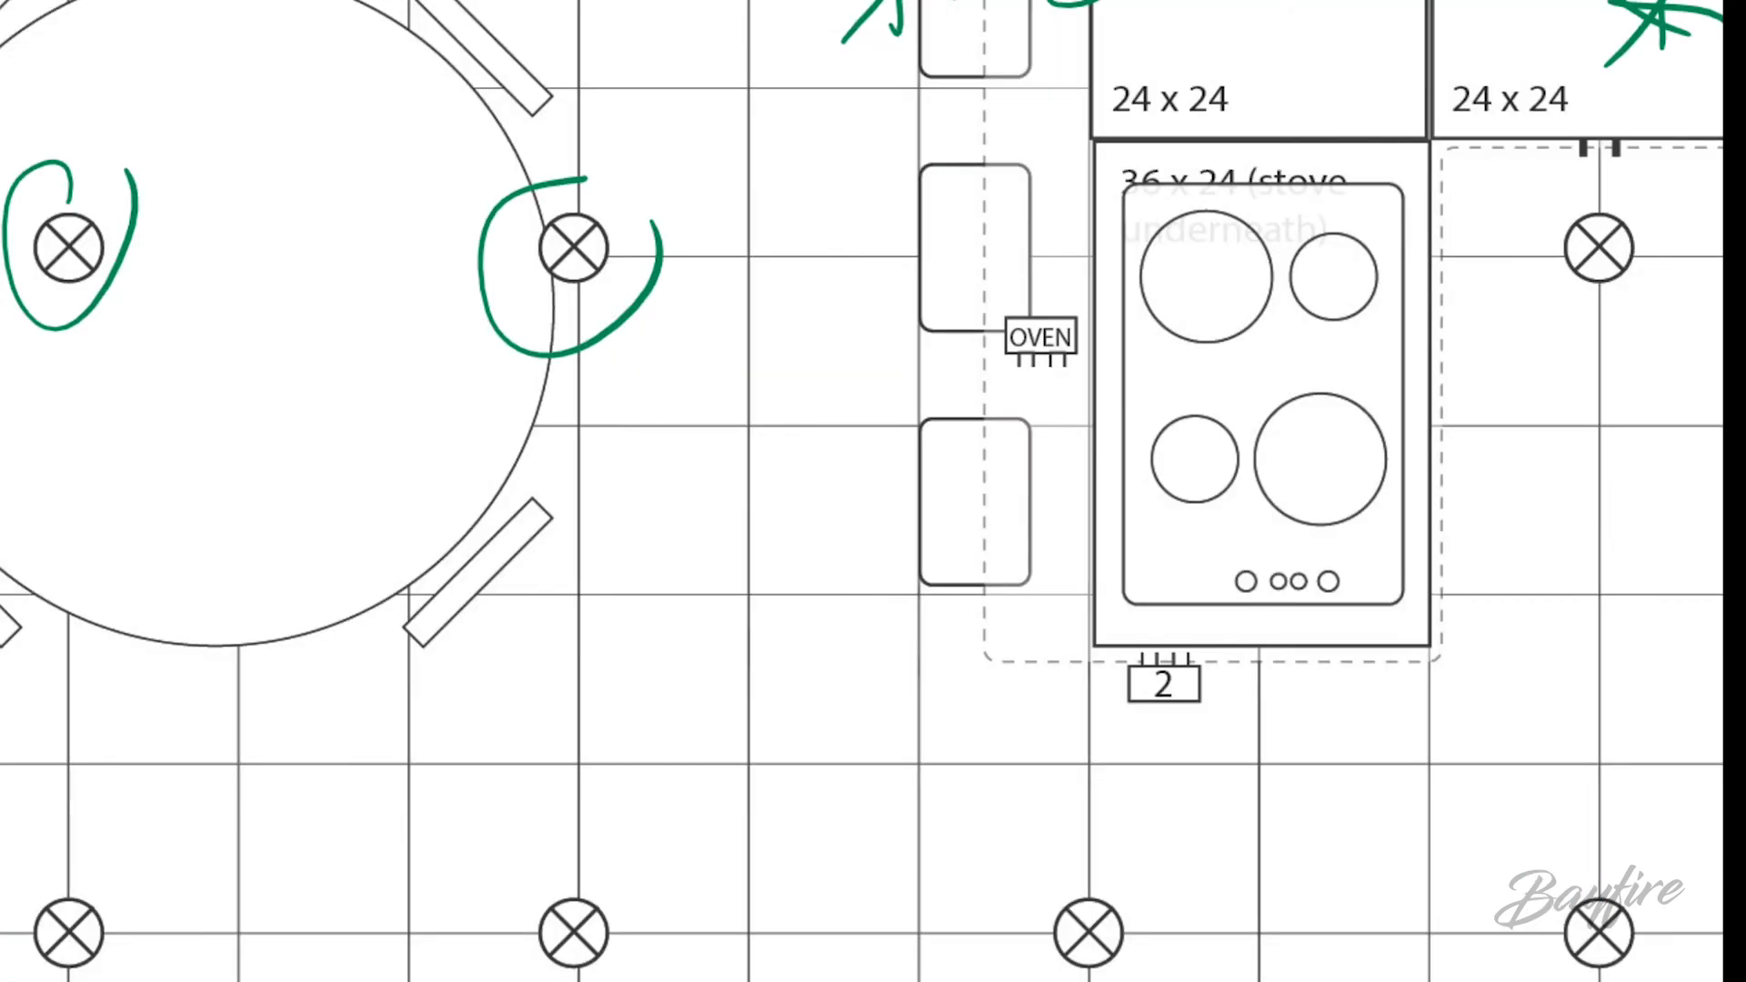
Draw a rectangle and squiggle over the cooktop, and circle the OVEN outlet with an arrow leading into the adjoining 24 x 24 cabinet.
mouse_move(1185, 284)
mouse_down()
mouse_move(1189, 502)
mouse_move(1351, 291)
mouse_move(1201, 291)
mouse_up()
mouse_move(1311, 86)
mouse_down()
mouse_move(1291, 95)
mouse_move(1269, 319)
mouse_move(1282, 364)
mouse_up()
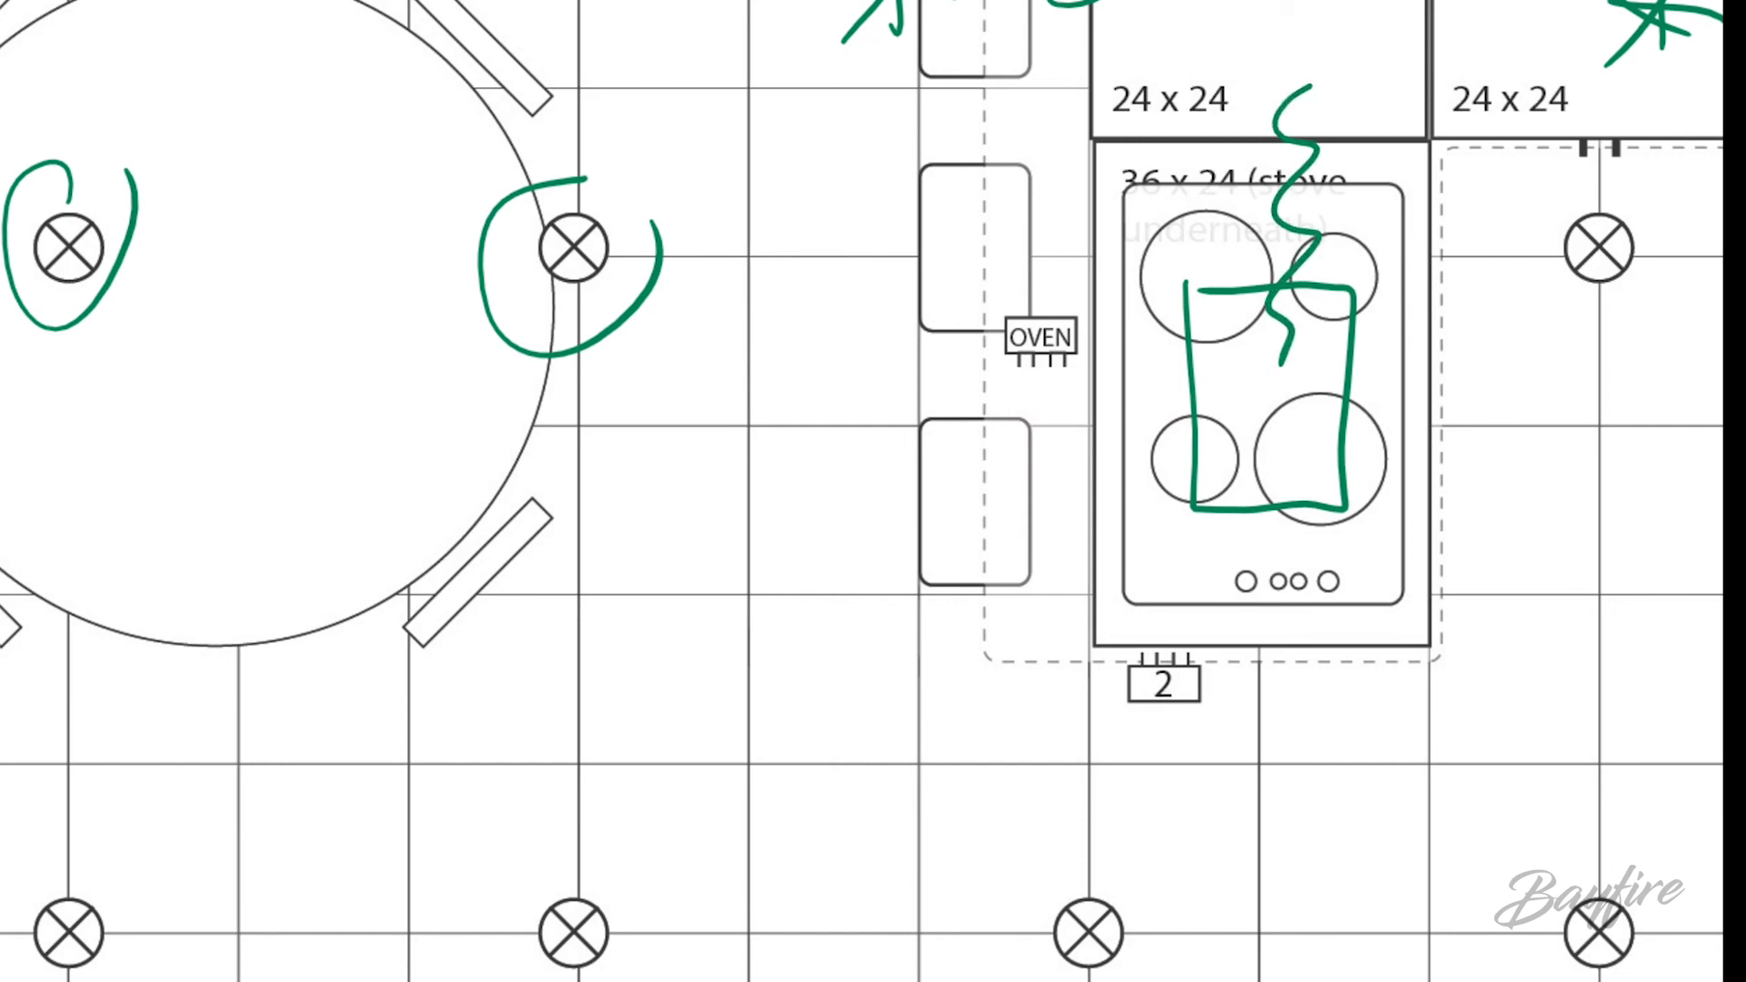
mouse_move(1104, 277)
mouse_down()
mouse_move(1000, 375)
mouse_move(1111, 289)
mouse_move(1069, 284)
mouse_up()
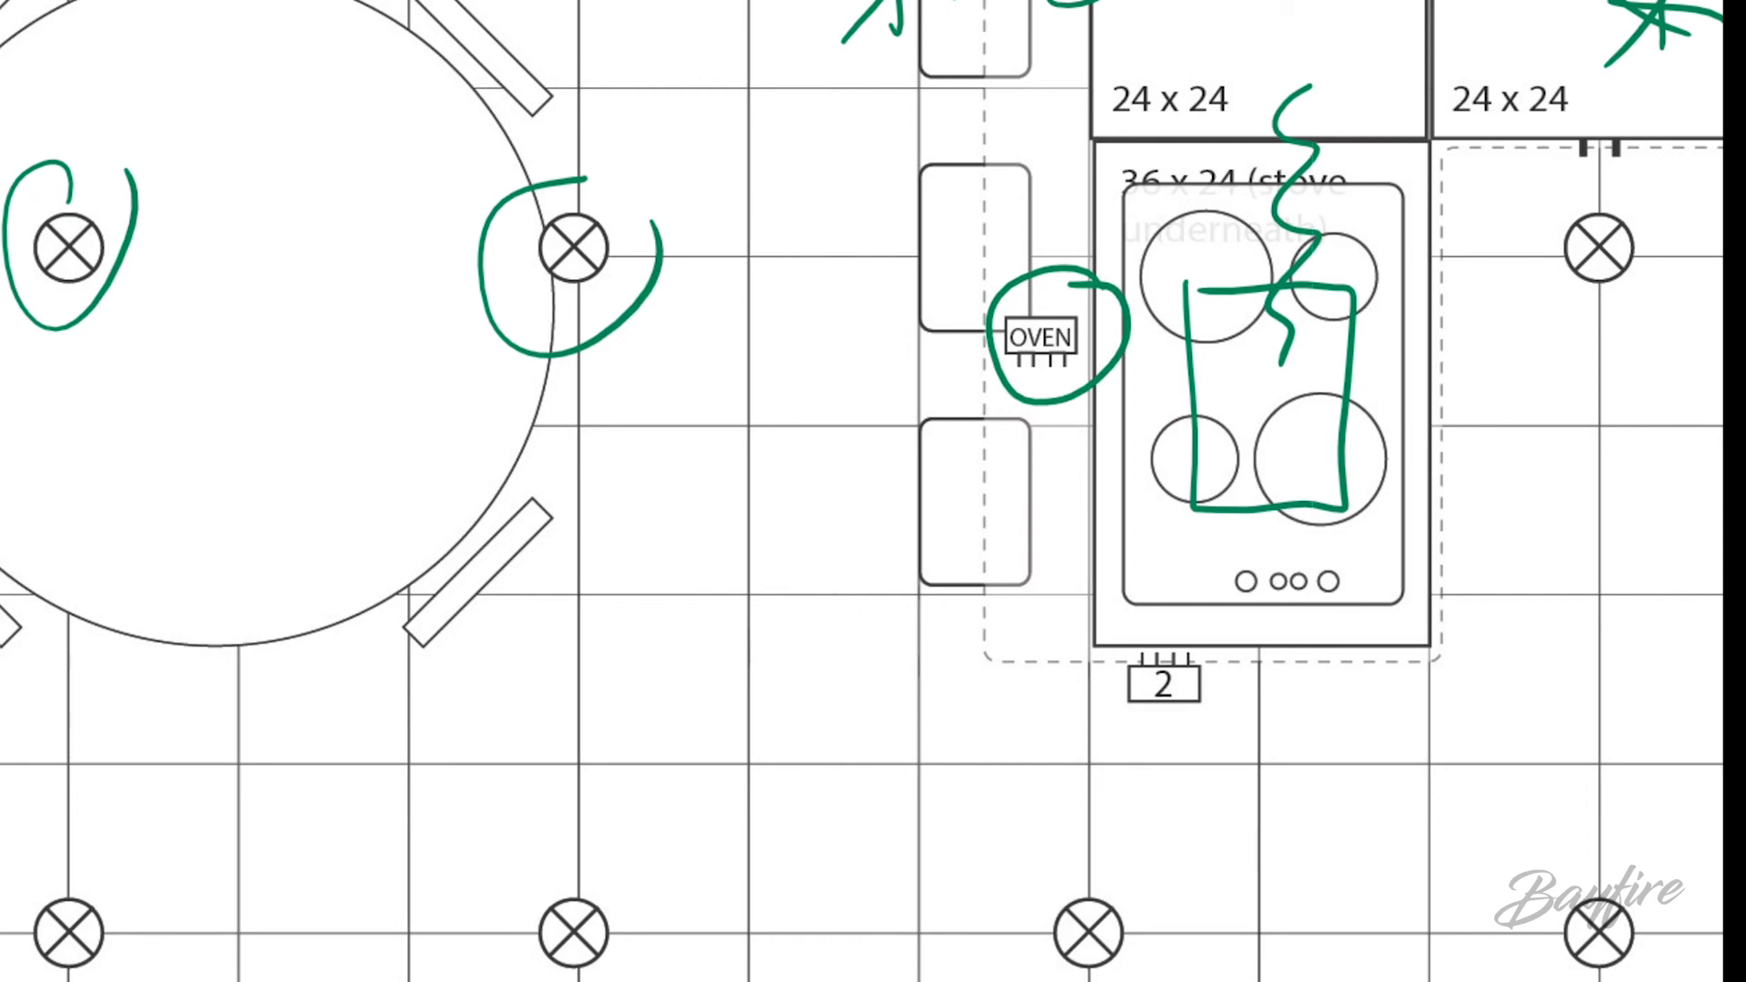
mouse_move(1061, 295)
mouse_down()
mouse_move(1056, 85)
mouse_move(1138, 88)
mouse_move(1176, 56)
mouse_move(1179, 107)
mouse_move(1212, 68)
mouse_up()
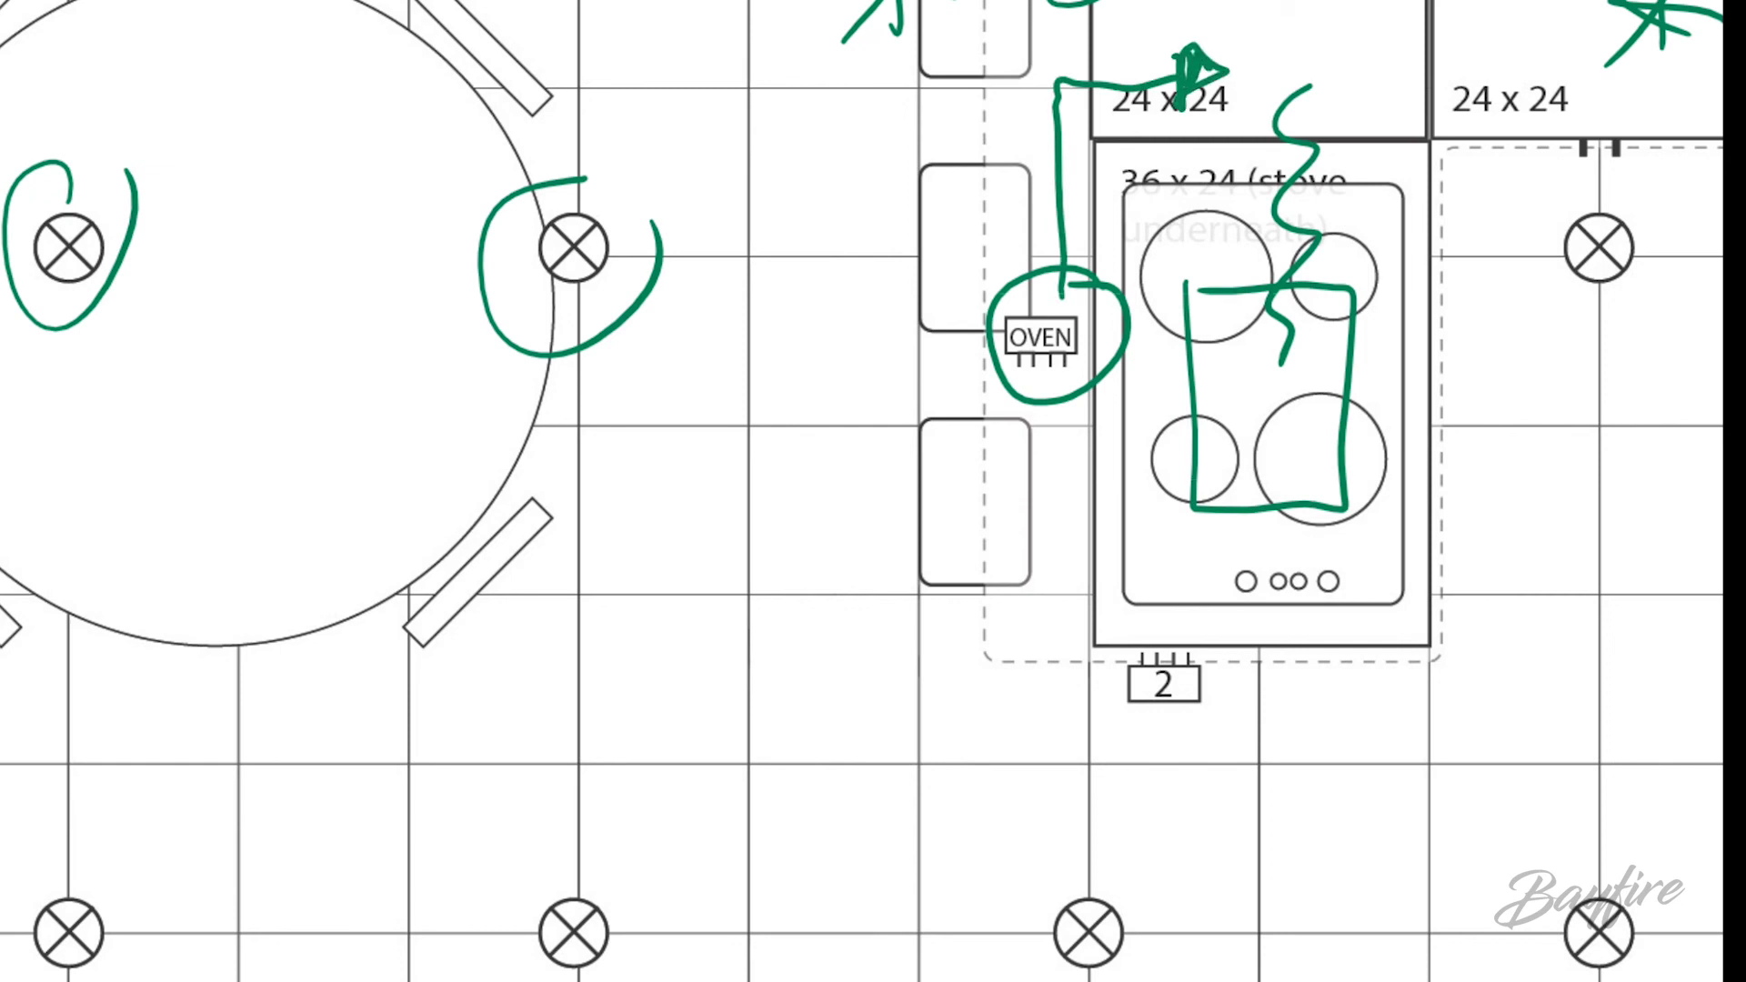
Draw a box around the double outlet at the end of the stove cabinet.
mouse_move(1238, 625)
mouse_down()
mouse_move(1104, 717)
mouse_move(1238, 619)
mouse_up()
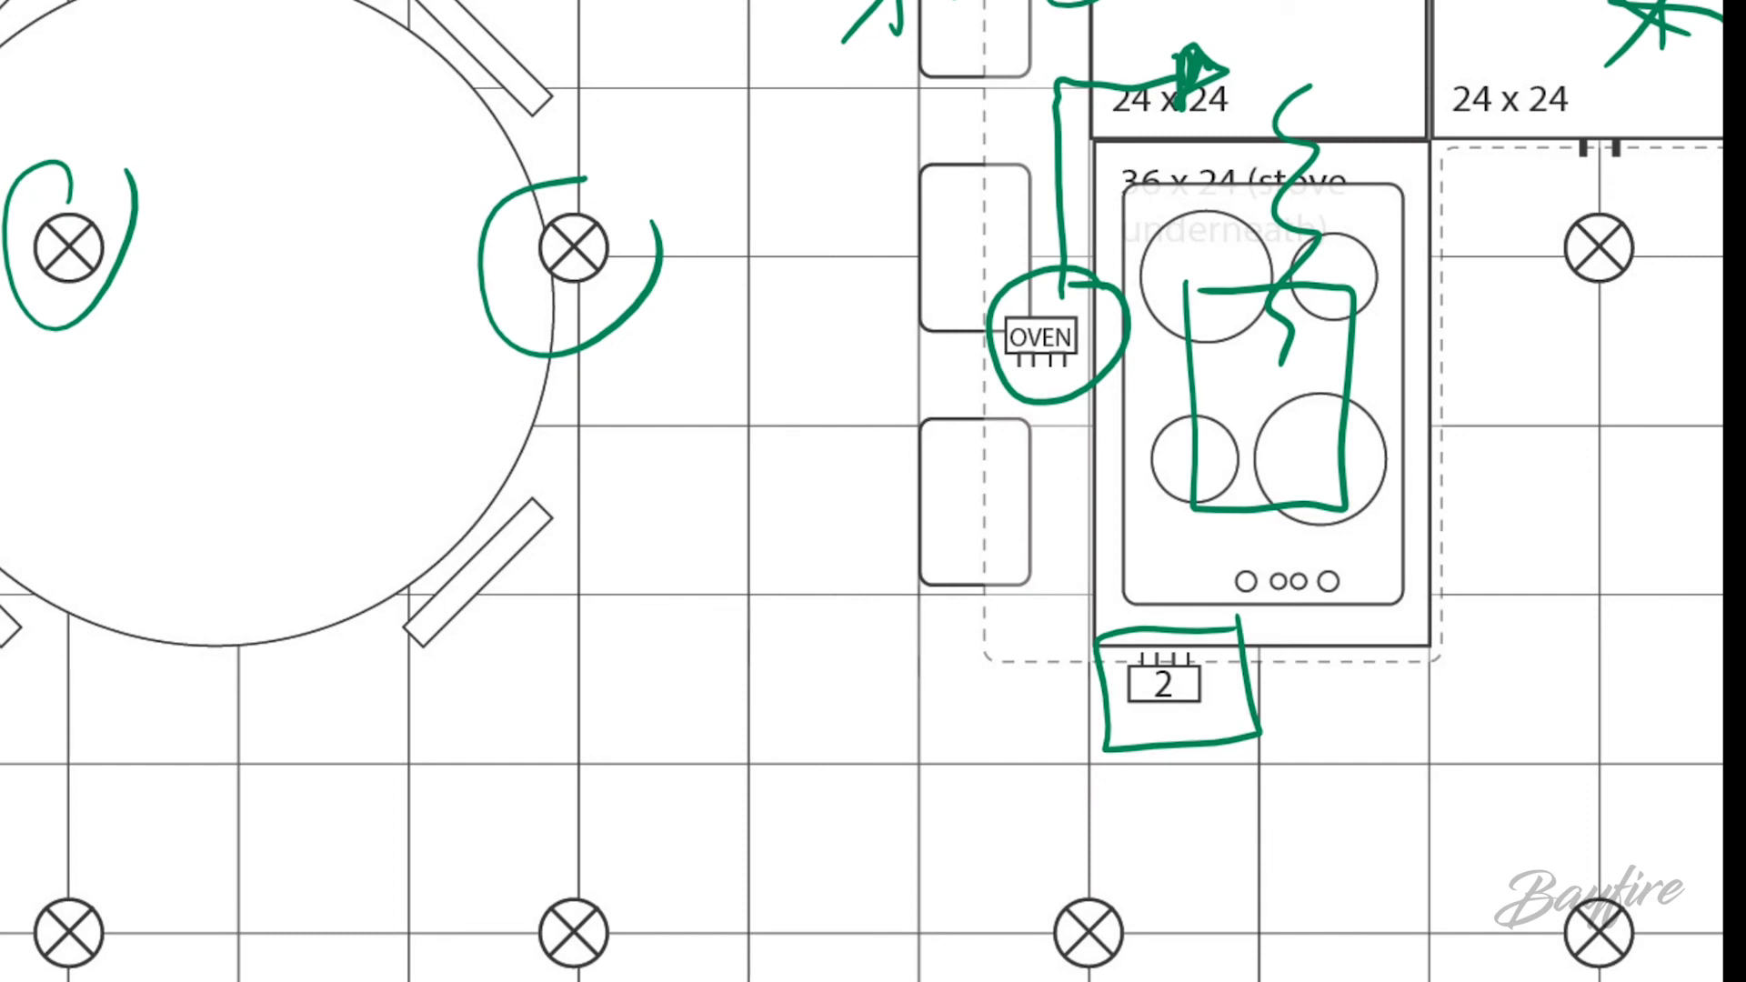
mouse_move(1446, 161)
mouse_down()
mouse_move(1463, 663)
mouse_move(1039, 662)
mouse_up()
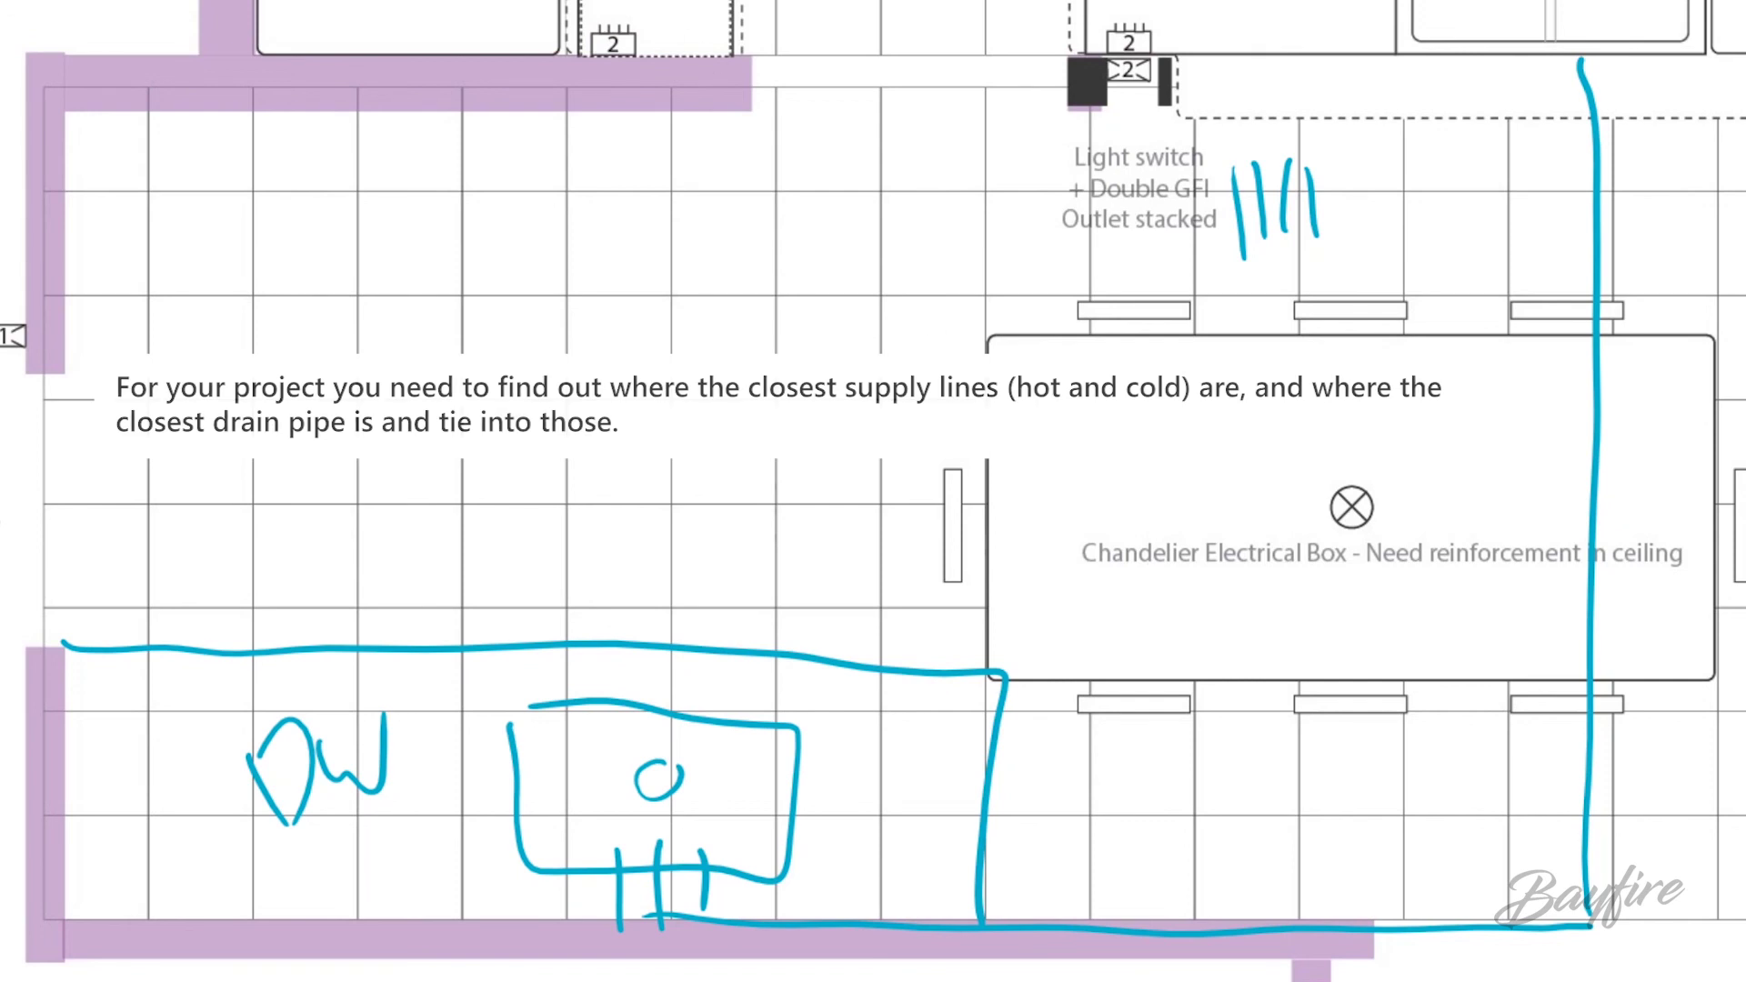
Draw a long line from the lower room up to the fridge, ending in an arrowhead at the wall behind it.
scroll(1656, 441, up, 4)
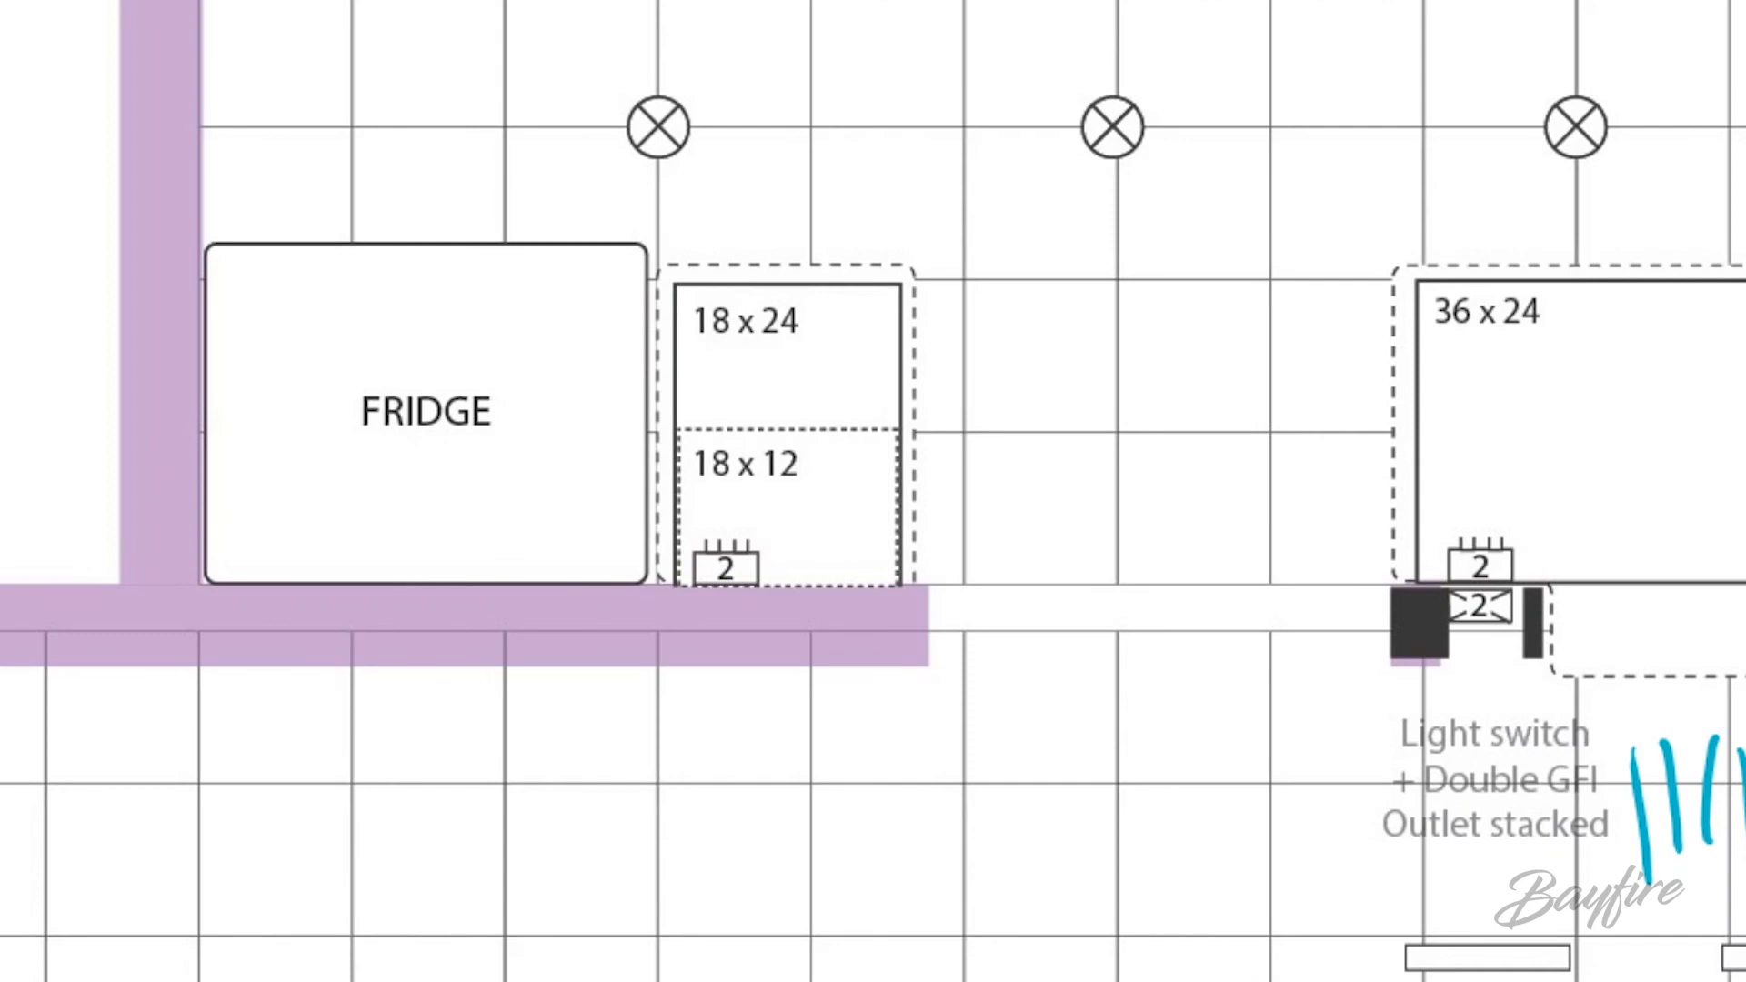
mouse_move(467, 981)
mouse_down()
mouse_move(480, 521)
mouse_move(518, 582)
mouse_move(466, 561)
mouse_up()
drag(459, 557, 478, 523)
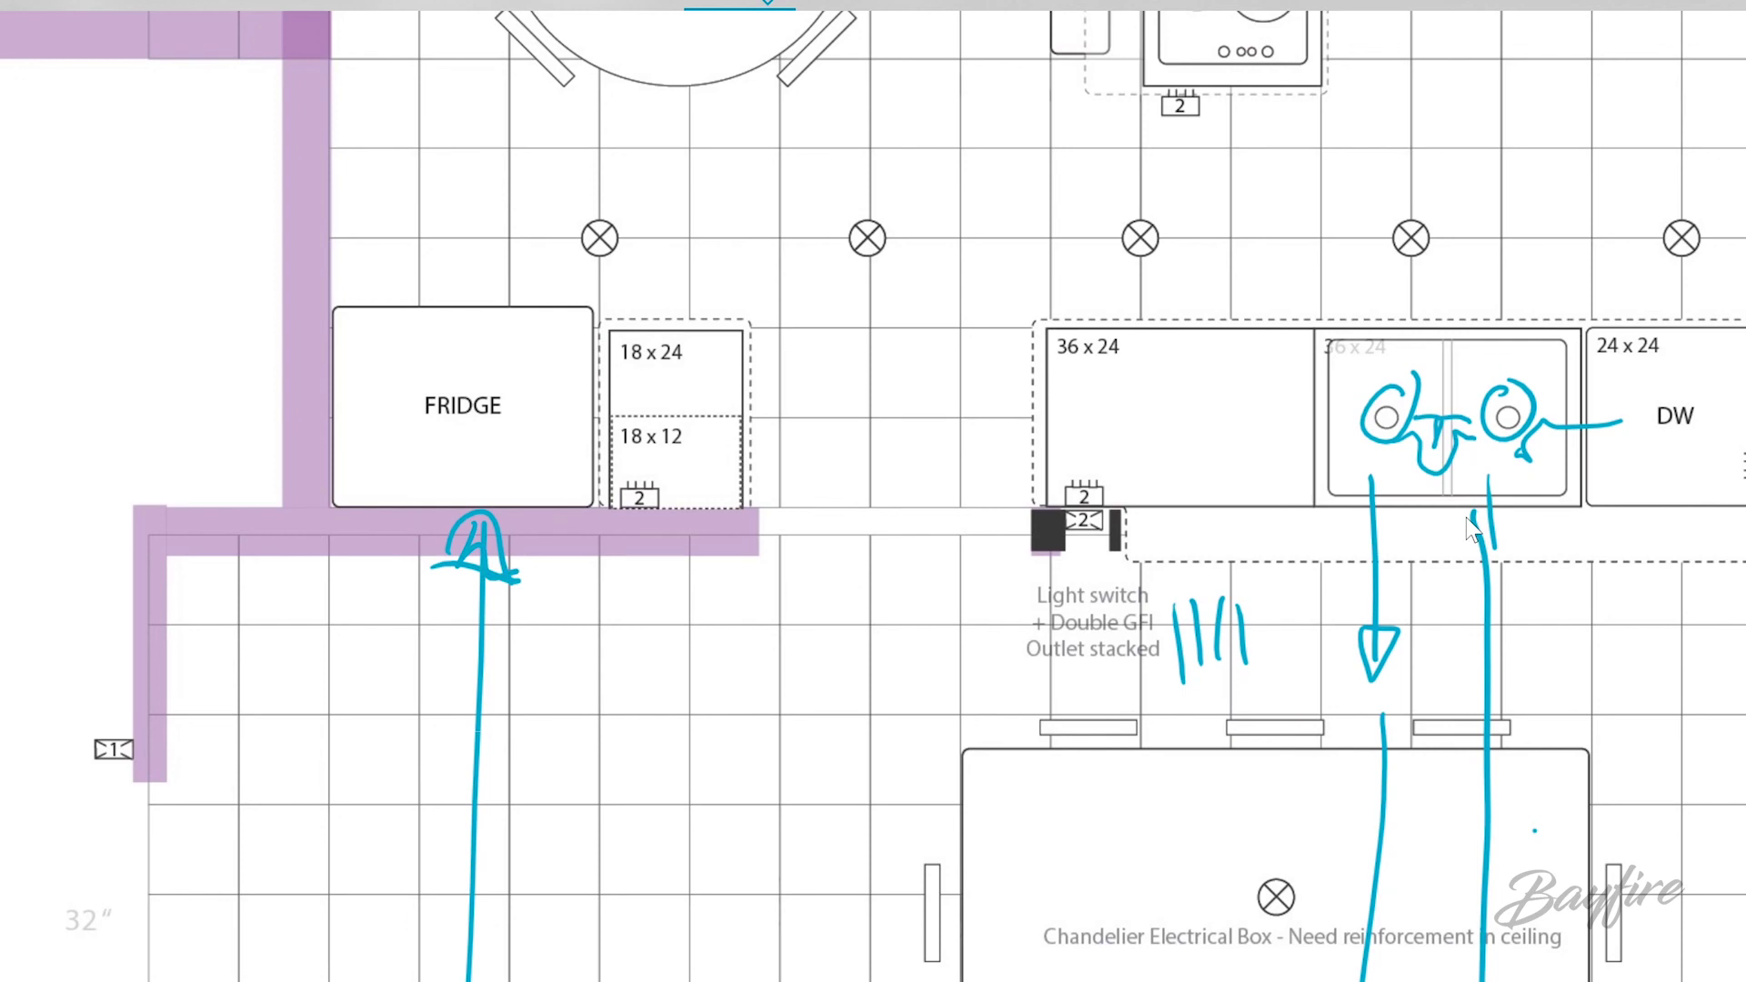
mouse_move(423, 248)
mouse_down()
mouse_move(429, 307)
mouse_move(454, 238)
mouse_move(463, 291)
mouse_up()
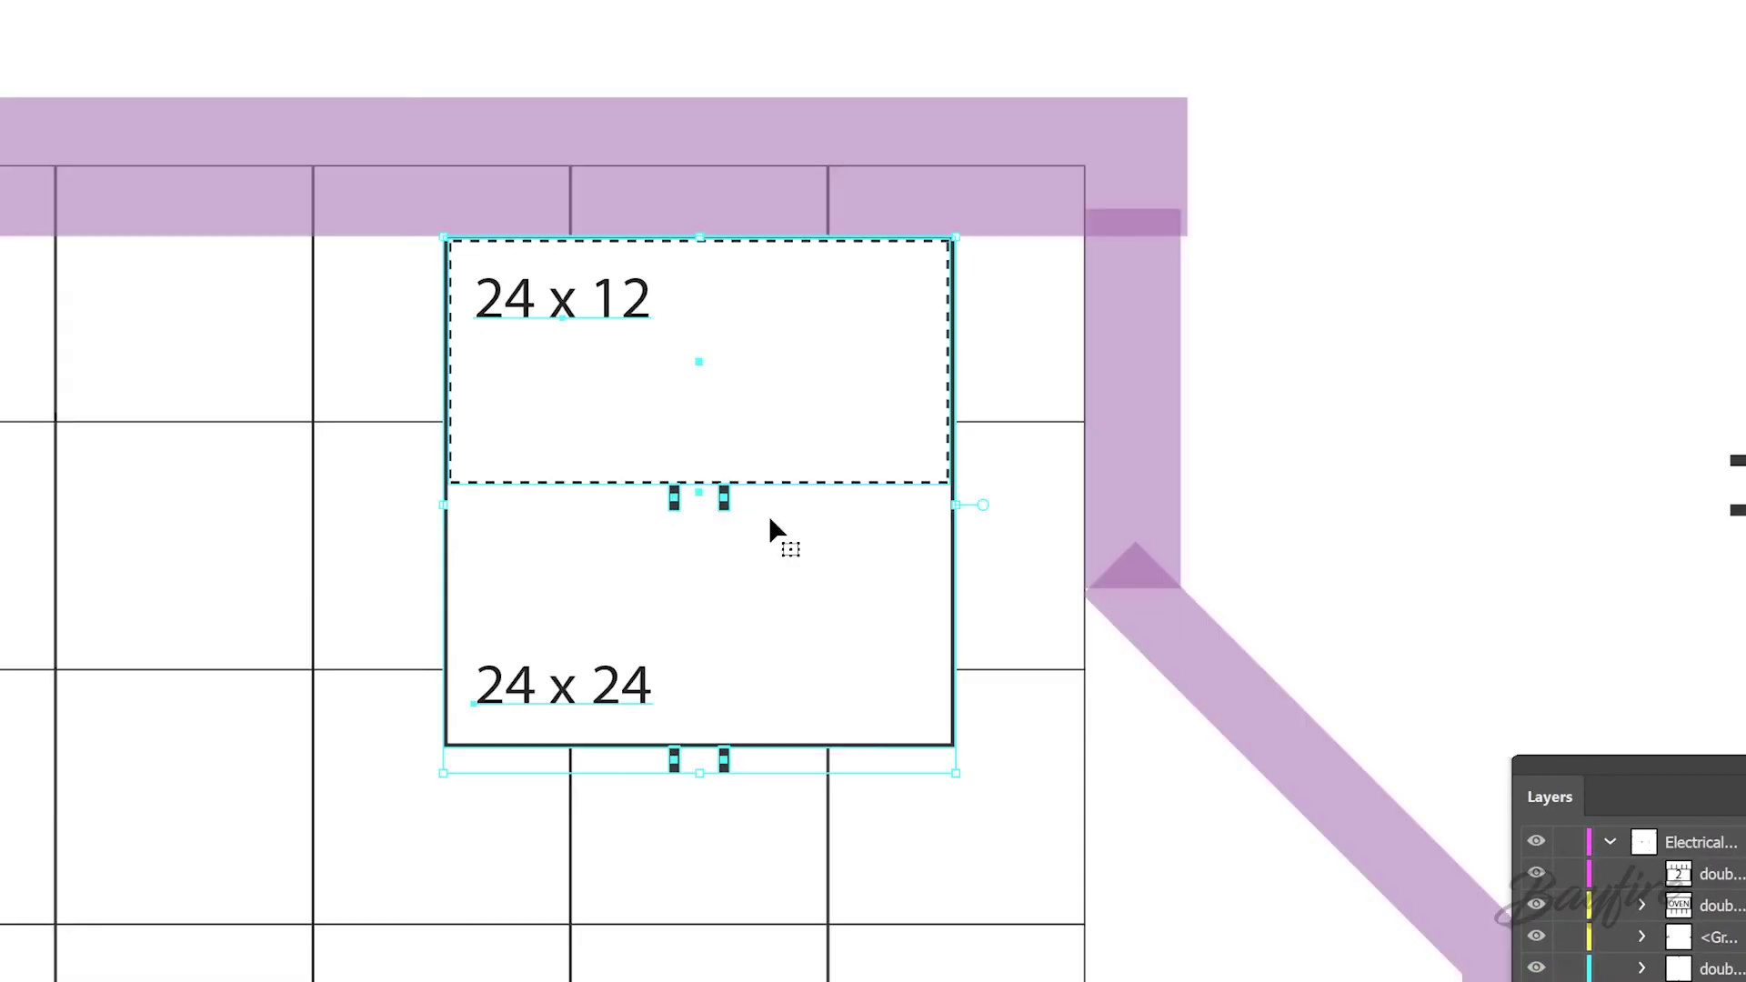
Move the 24 x 24 cabinet together with its 24 x 12 upper cabinet.
drag(773, 534, 546, 370)
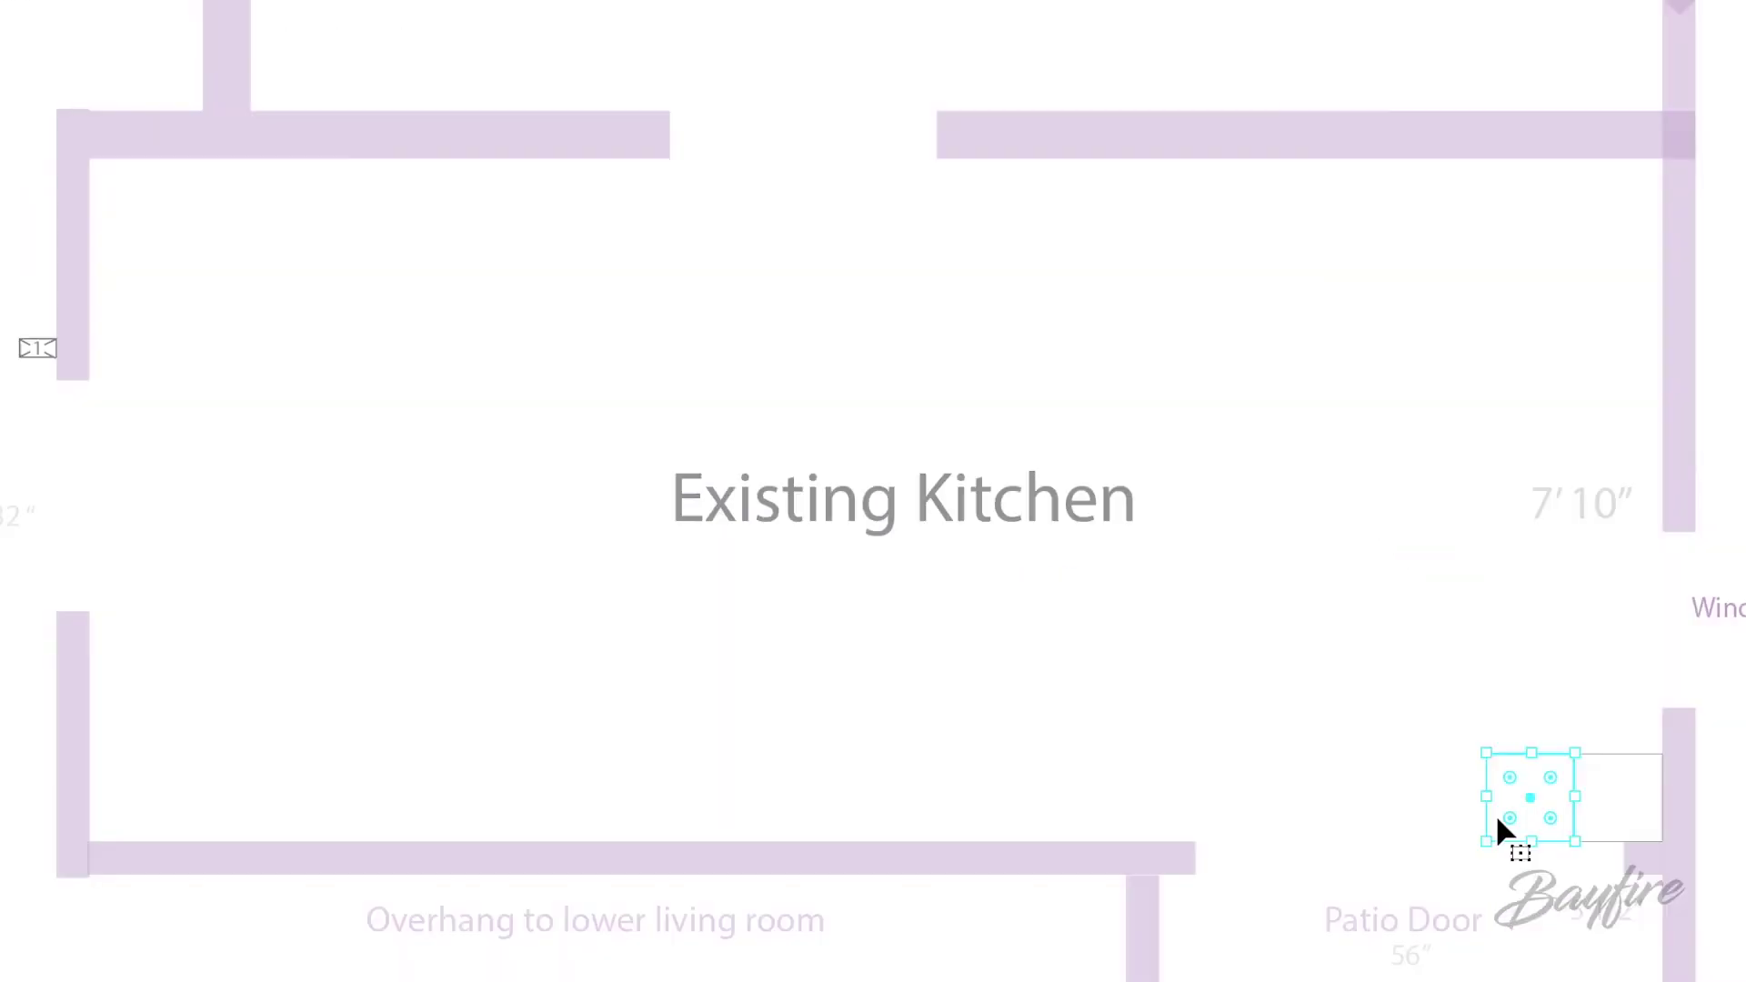
Repeat the grid square into a full row across the existing kitchen, and repeat that row upward to fill the room.
key(ctrl+d)
key(ctrl+d)
key(ctrl+d)
key(ctrl+d)
key(ctrl+d)
key(ctrl+d)
key(ctrl+d)
key(ctrl+d)
key(ctrl+d)
key(ctrl+d)
key(ctrl+d)
key(ctrl+d)
key(ctrl+d)
key(ctrl+d)
key(ctrl+d)
key(ctrl+d)
key(ctrl+a)
key(ctrl+d)
key(ctrl+d)
key(ctrl+d)
key(ctrl+d)
key(ctrl+d)
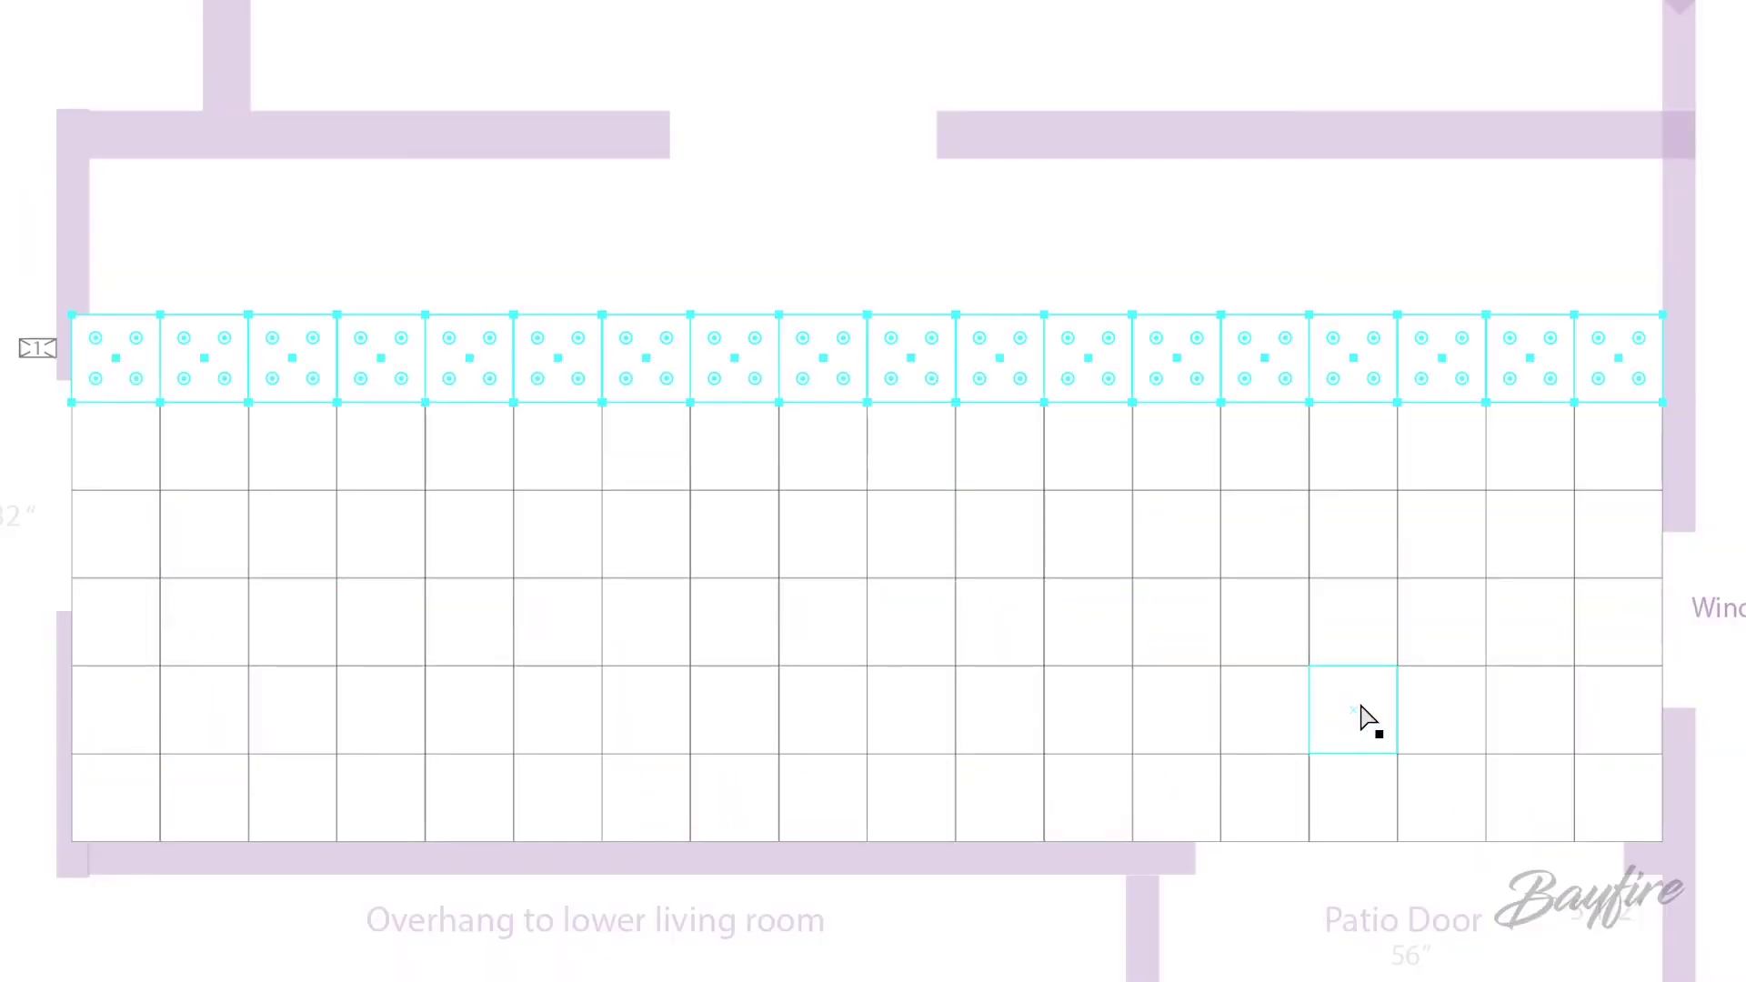
key(ctrl+d)
key(ctrl+d)
click(1737, 742)
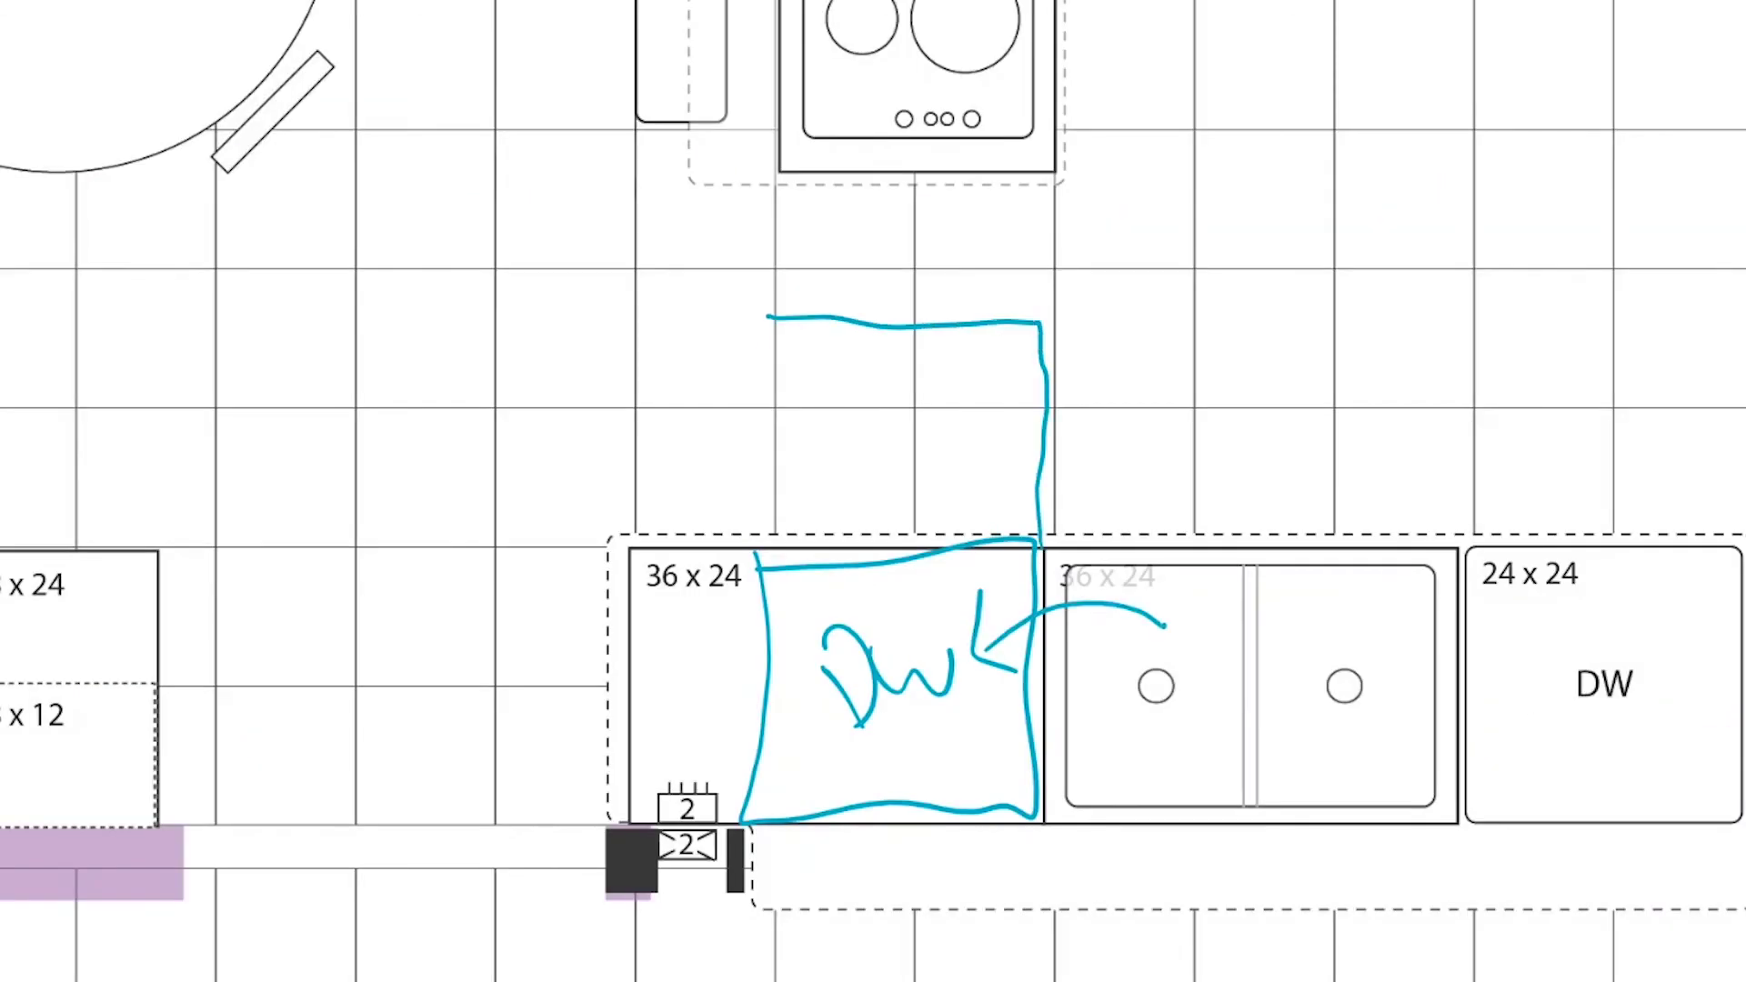
Complete the open-door outline in front of the DW box sketched on the 36 x 24 cabinet.
drag(767, 317, 778, 555)
mouse_move(596, 411)
mouse_down()
mouse_move(855, 409)
mouse_move(664, 415)
mouse_up()
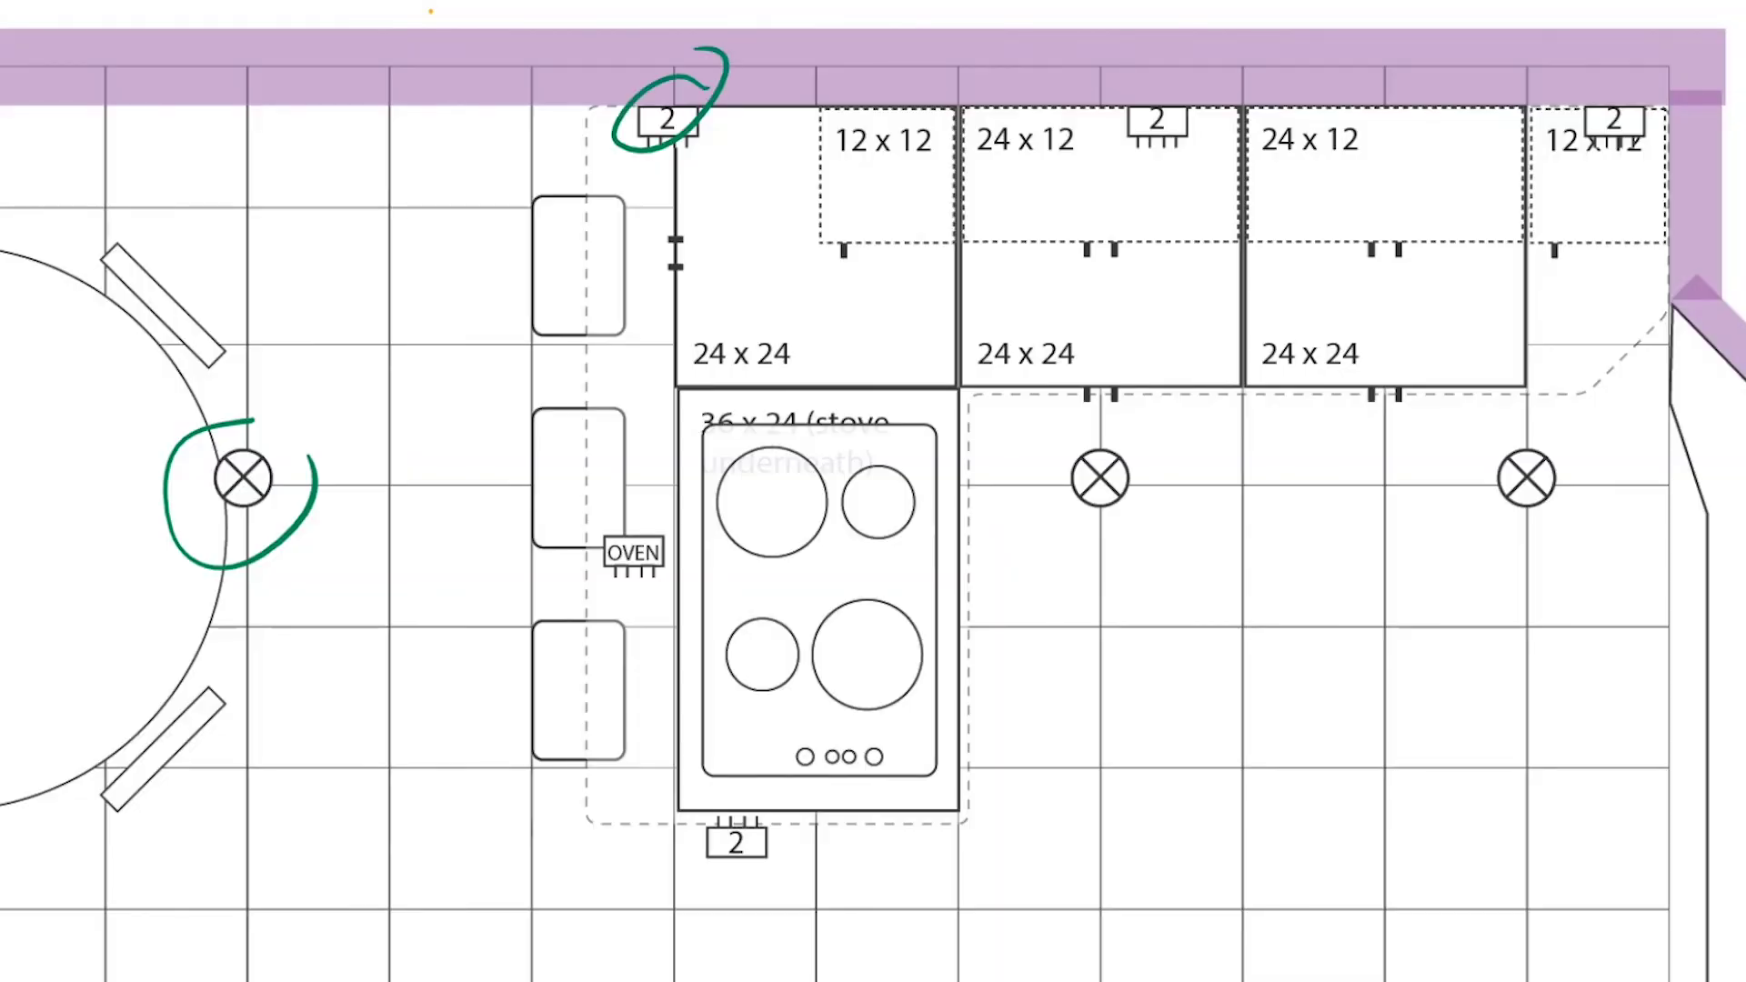
Circle the middle and corner outlets on the upper wall, and mark the 24 x 24 cabinet's side handles and the upper stool.
drag(1210, 100, 1123, 109)
drag(1646, 86, 1674, 141)
mouse_move(654, 175)
mouse_down()
mouse_move(651, 241)
mouse_move(691, 259)
mouse_up()
drag(468, 304, 550, 196)
drag(473, 243, 560, 269)
Sketch a rectangle on the cooktop with a squiggly line running into it from the 24 x 24 cabinet.
mouse_move(1244, 291)
mouse_down()
mouse_move(1253, 508)
mouse_move(1260, 296)
mouse_up()
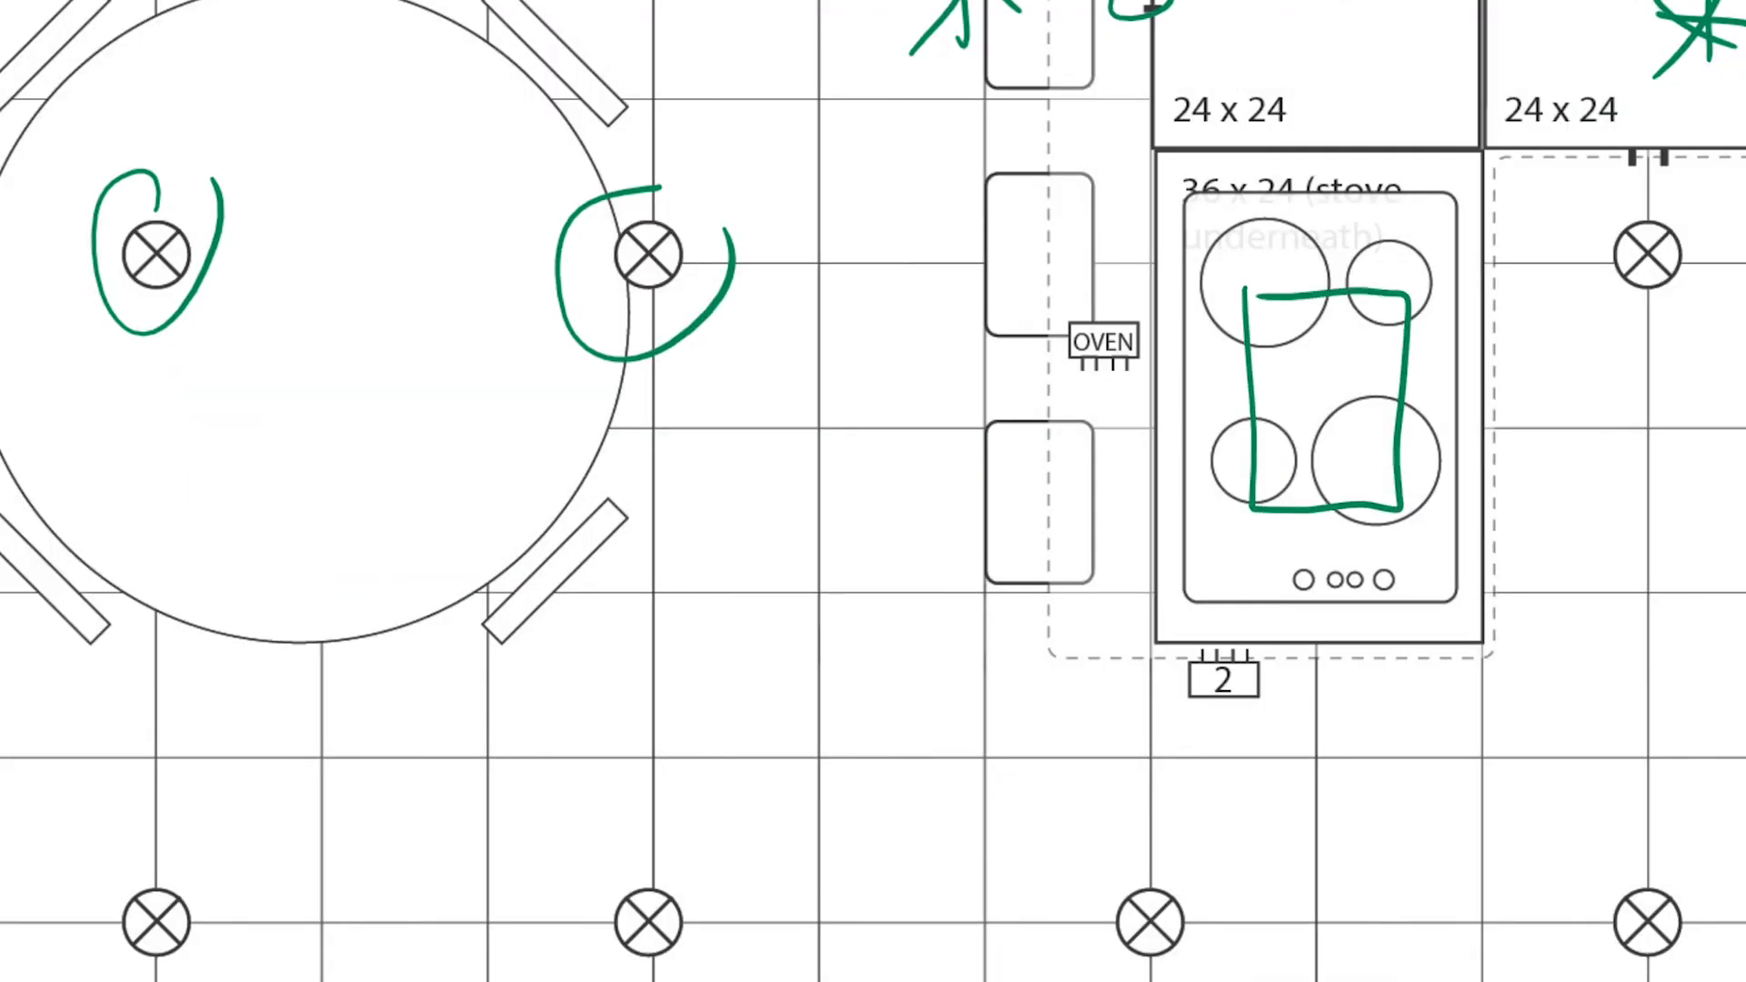
drag(1366, 95, 1339, 369)
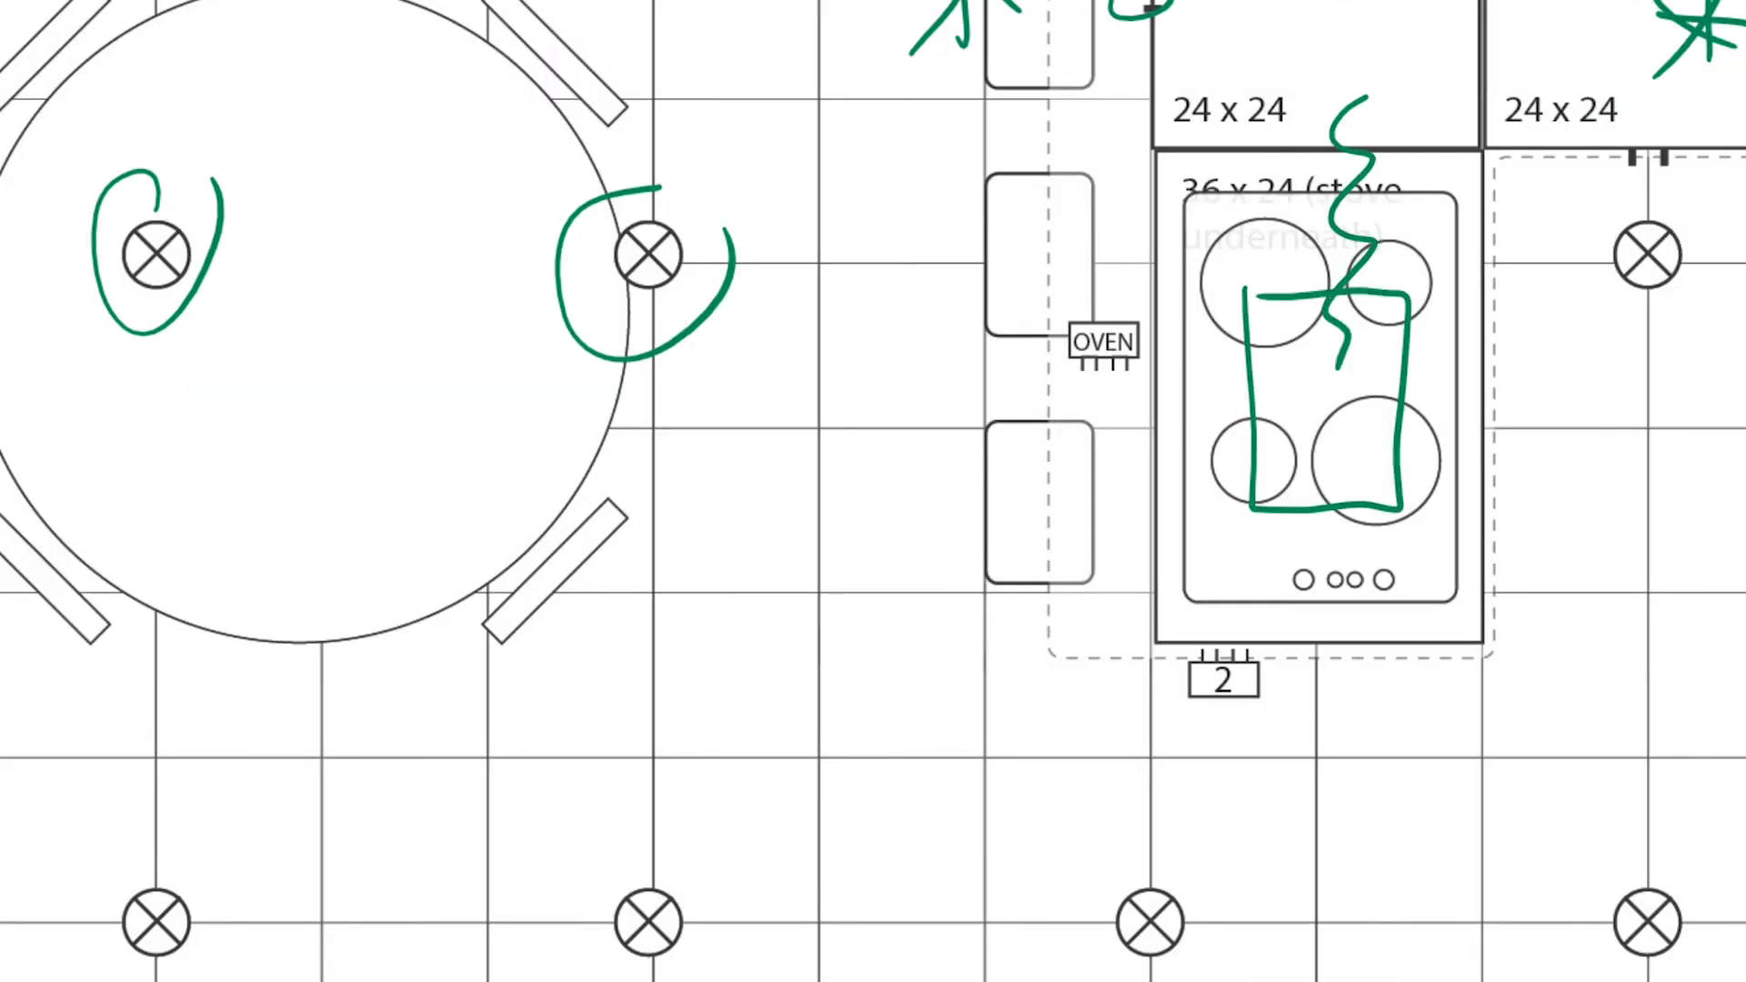